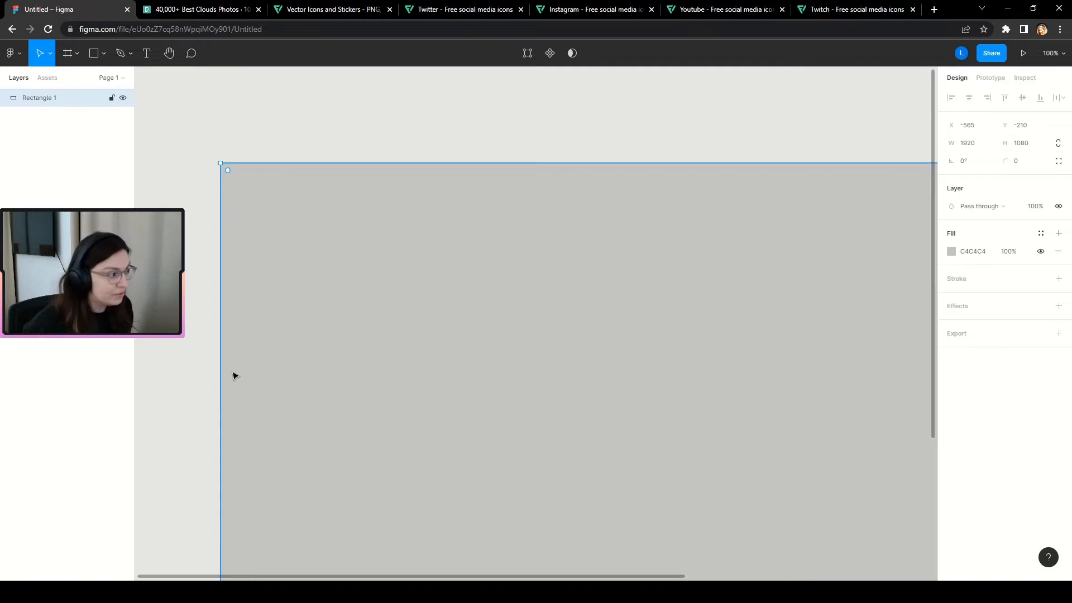
# Lock the rectangle's proportions and add a 2x PNG export setting.
pyautogui.scroll(-5, 233, 376)
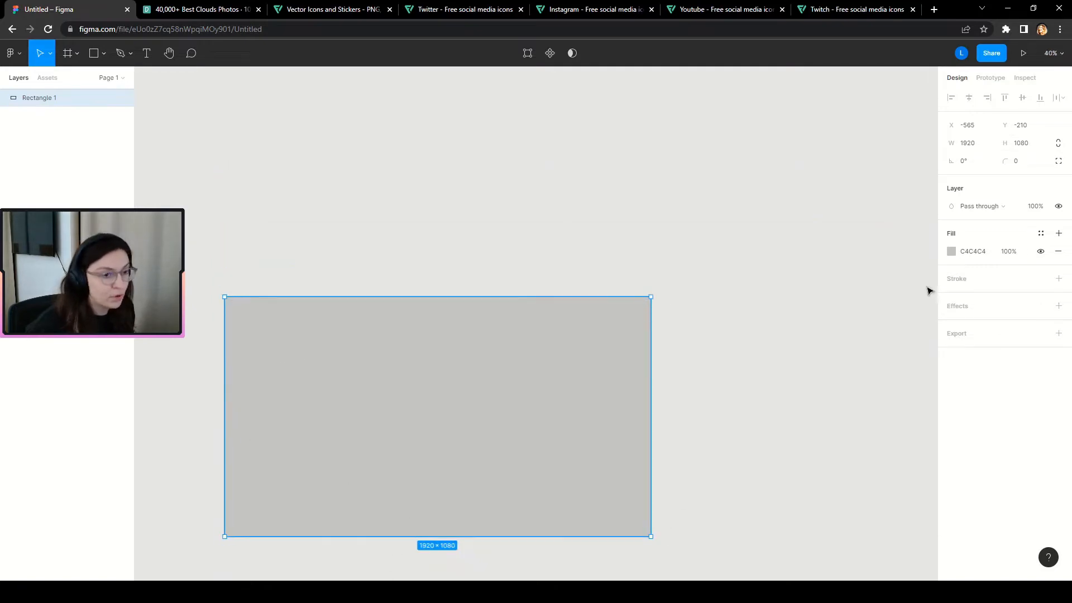
pyautogui.click(1058, 143)
pyautogui.scroll(-1, 586, 433)
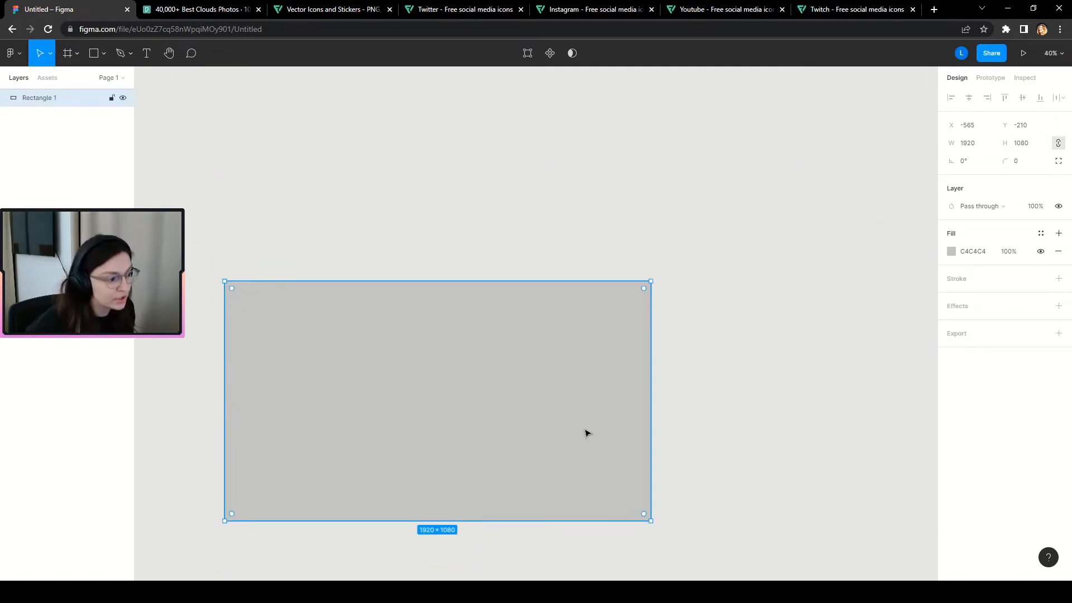
pyautogui.scroll(1, 371, 567)
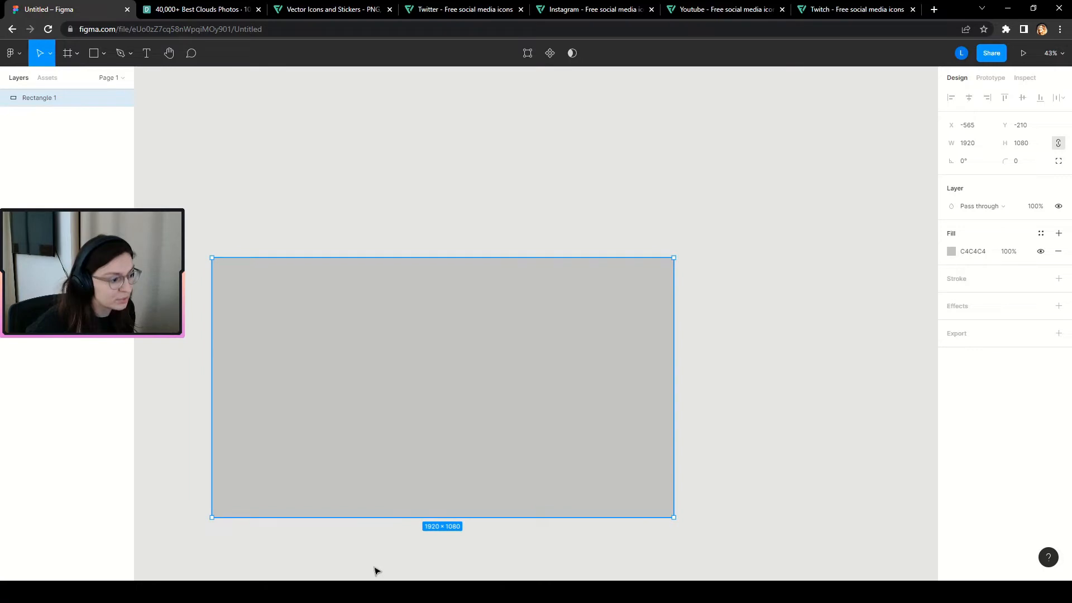
pyautogui.click(1058, 333)
pyautogui.click(965, 351)
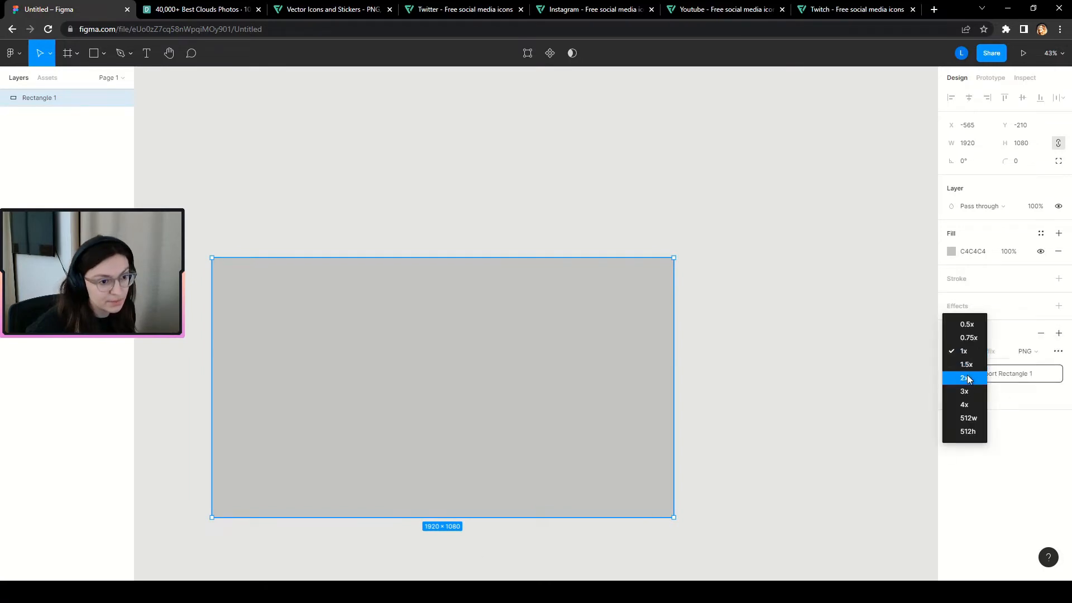
pyautogui.click(969, 376)
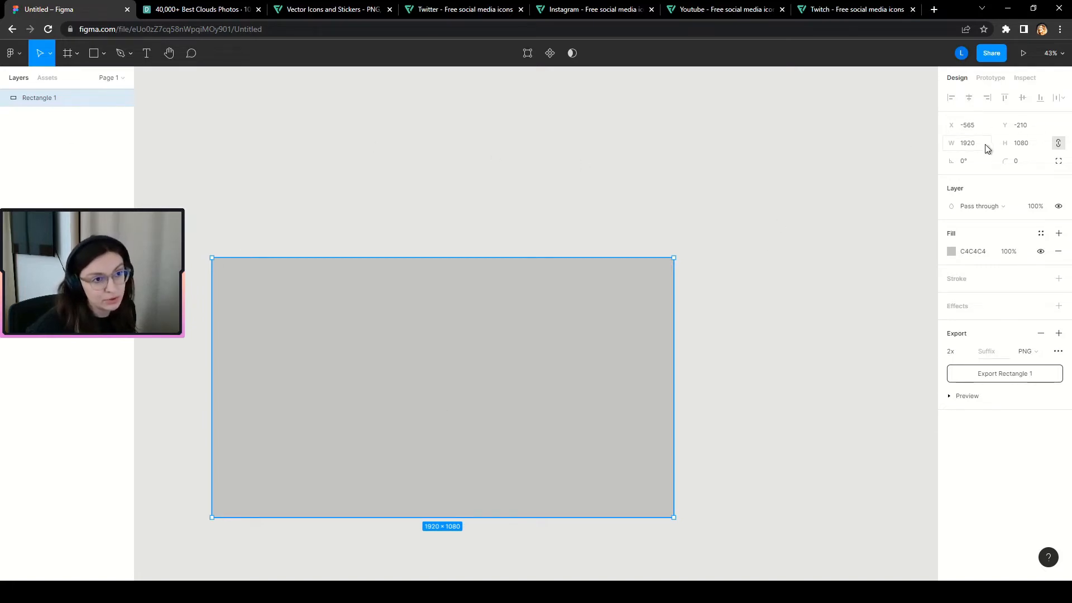
# Set the rectangle's height to 540 so it scales to 960×540.
pyautogui.click(1026, 147)
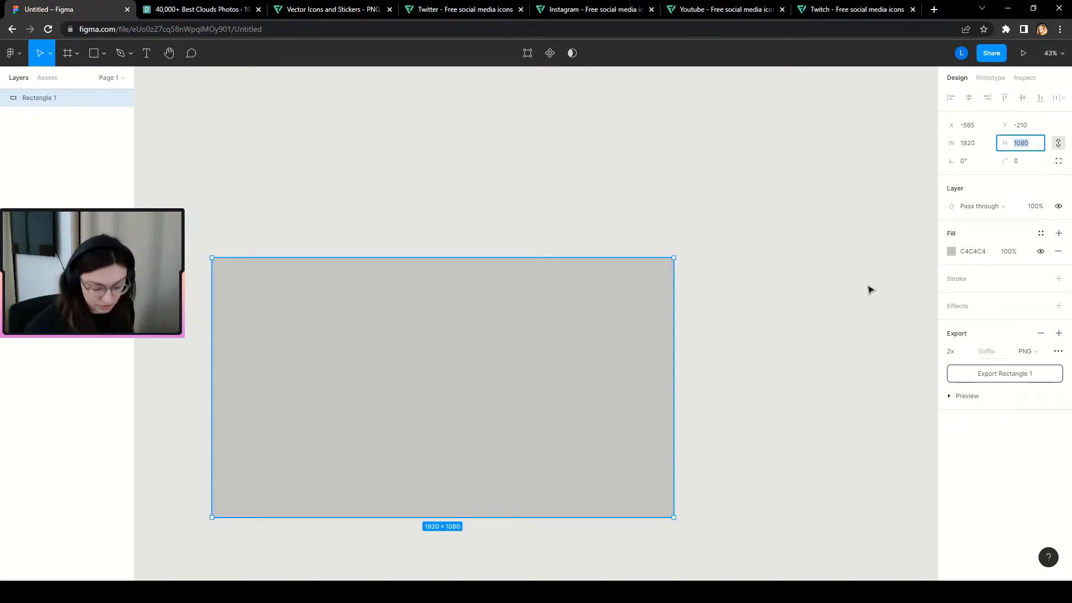
pyautogui.press('Return')
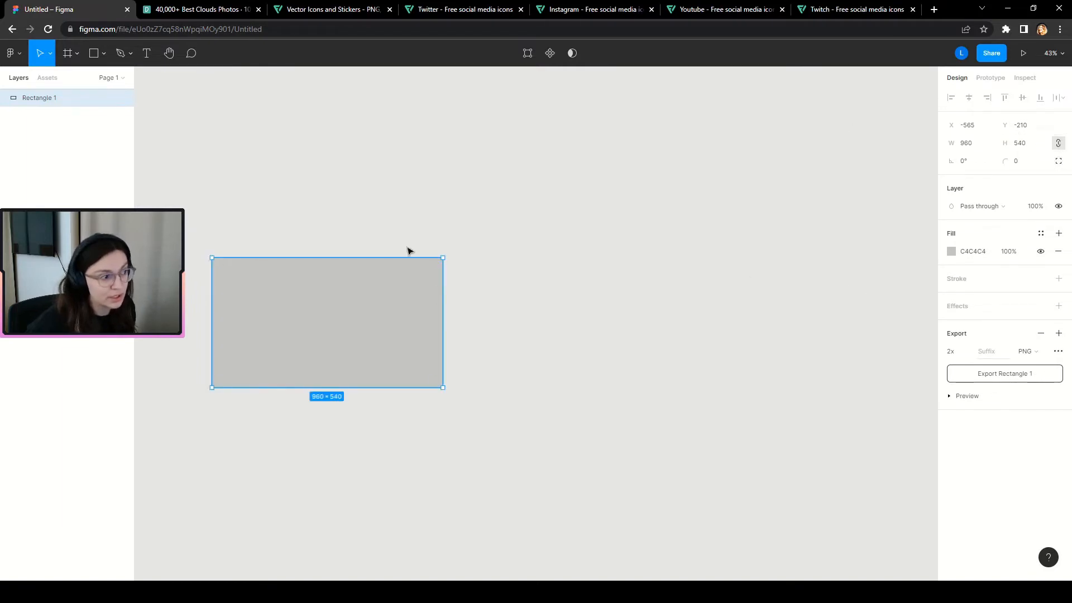
pyautogui.scroll(5, 190, 362)
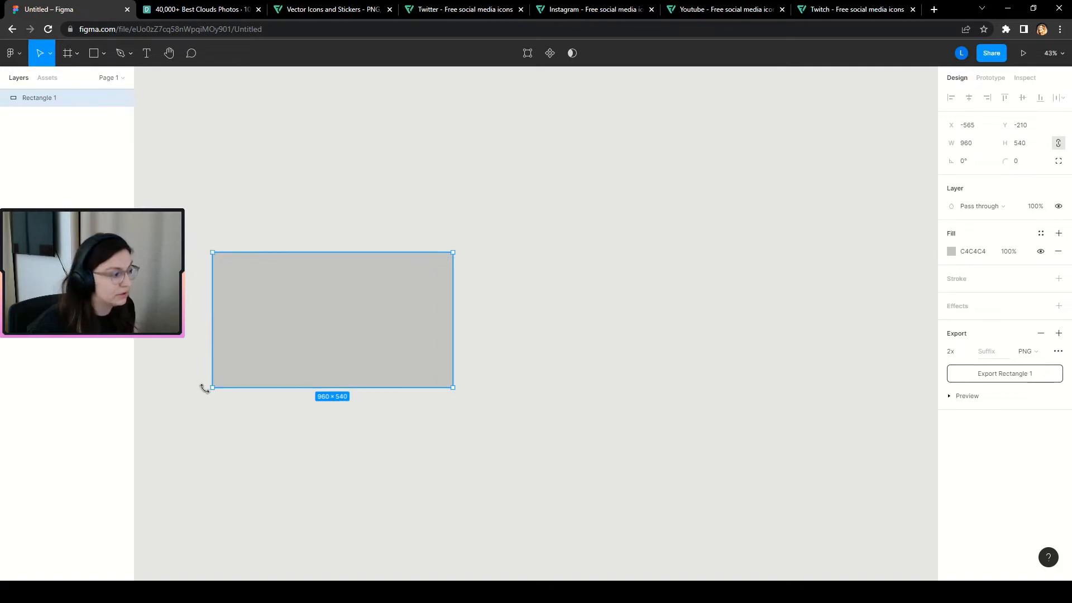
# Wrap the rectangle in a new frame and remove the rectangle's PNG export setting.
pyautogui.rightClick(400, 271)
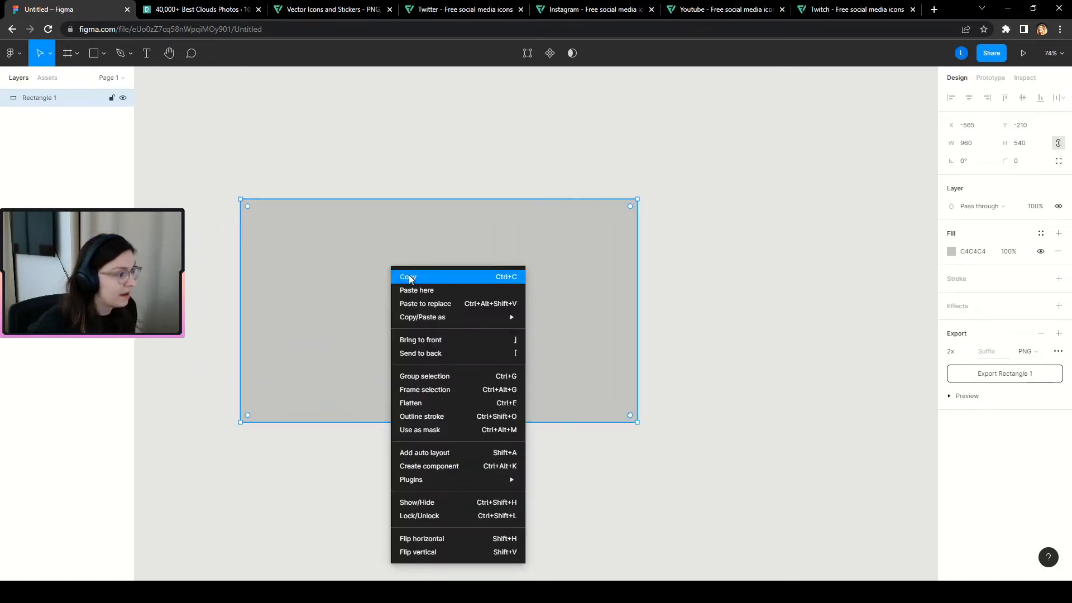
pyautogui.click(428, 394)
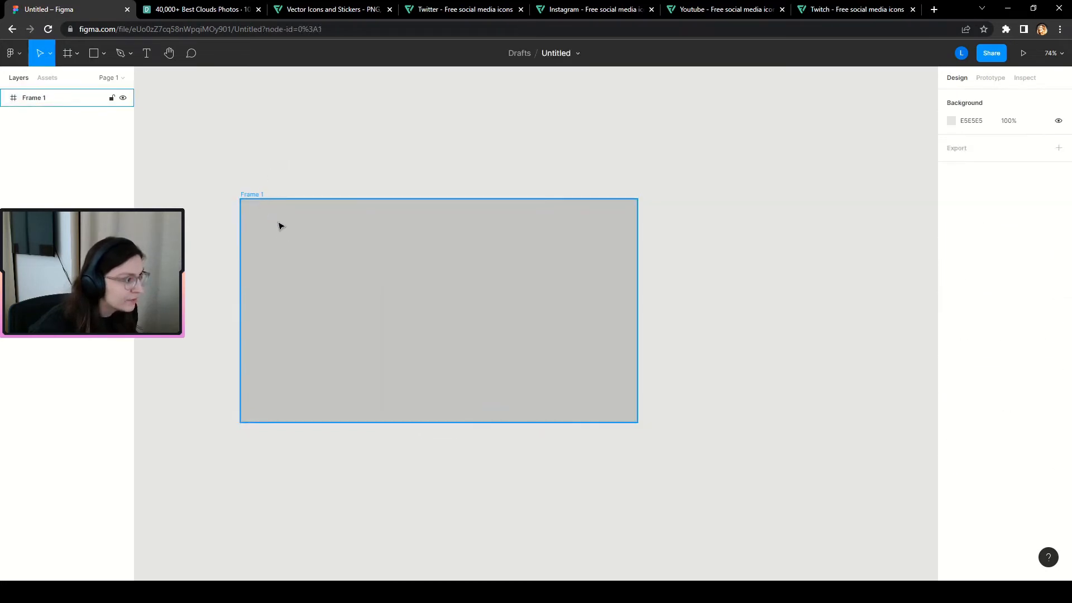
pyautogui.click(261, 196)
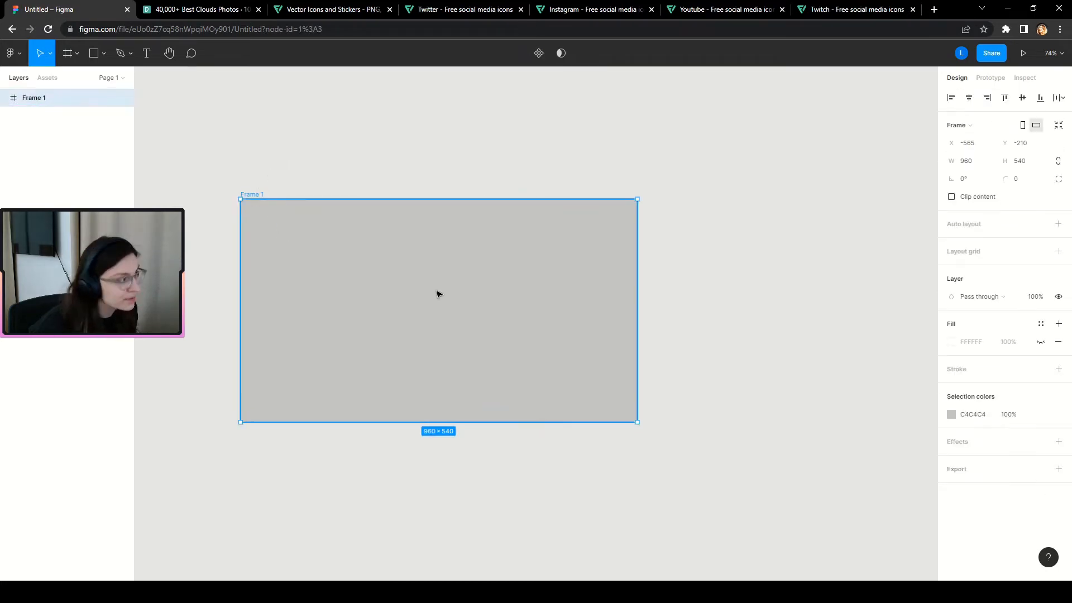
pyautogui.click(5, 97)
pyautogui.click(41, 115)
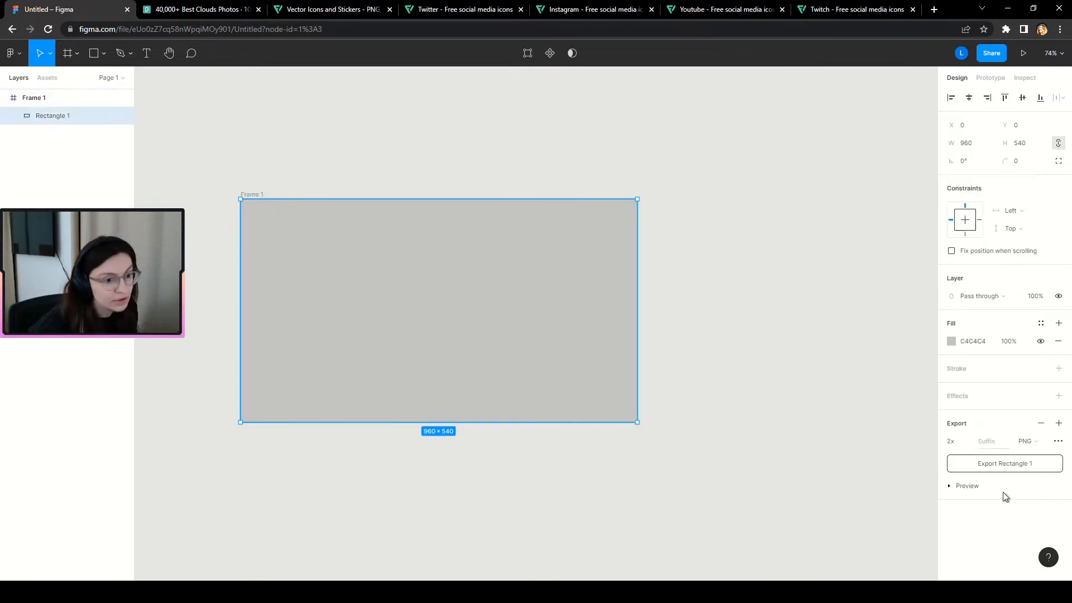
pyautogui.click(1041, 422)
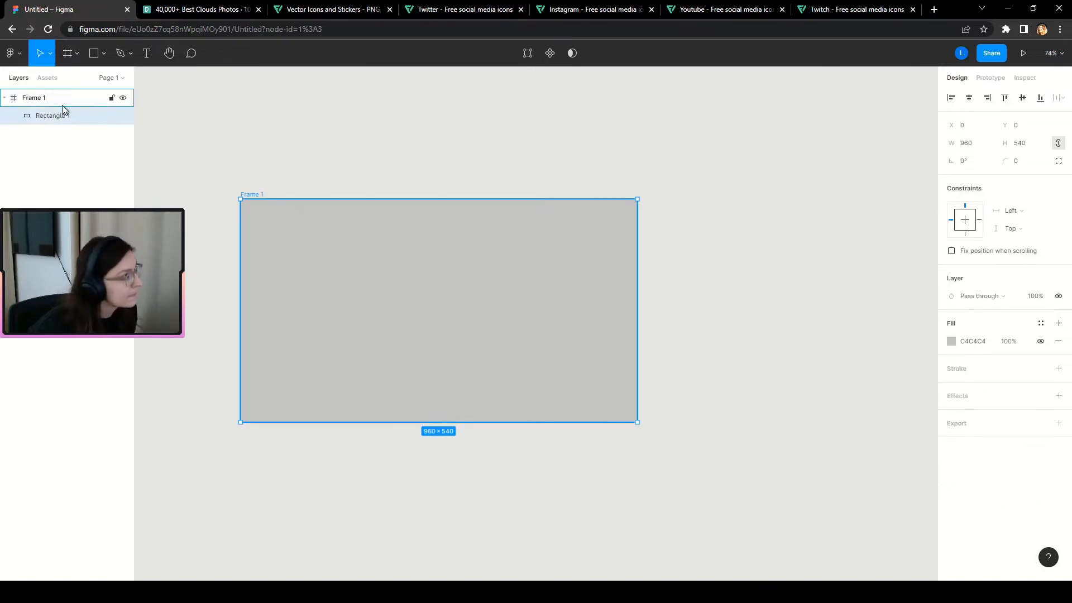
# Rename the frame to 'starting-soon'.
pyautogui.click(84, 104)
pyautogui.click(223, 167)
pyautogui.click(260, 195)
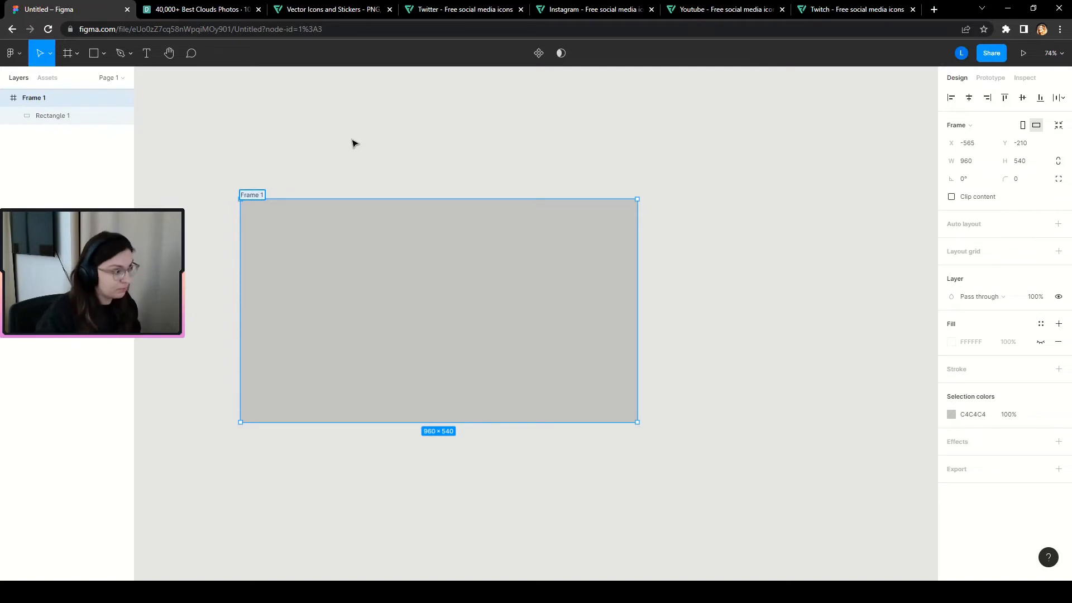
pyautogui.write('starting')
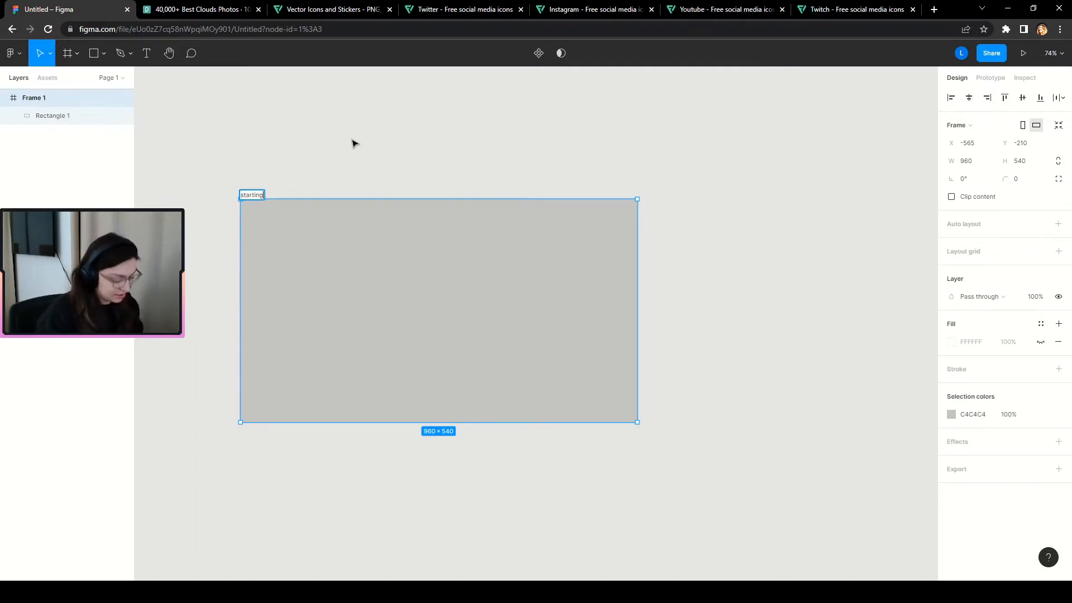
pyautogui.write('-soon')
pyautogui.press('Return')
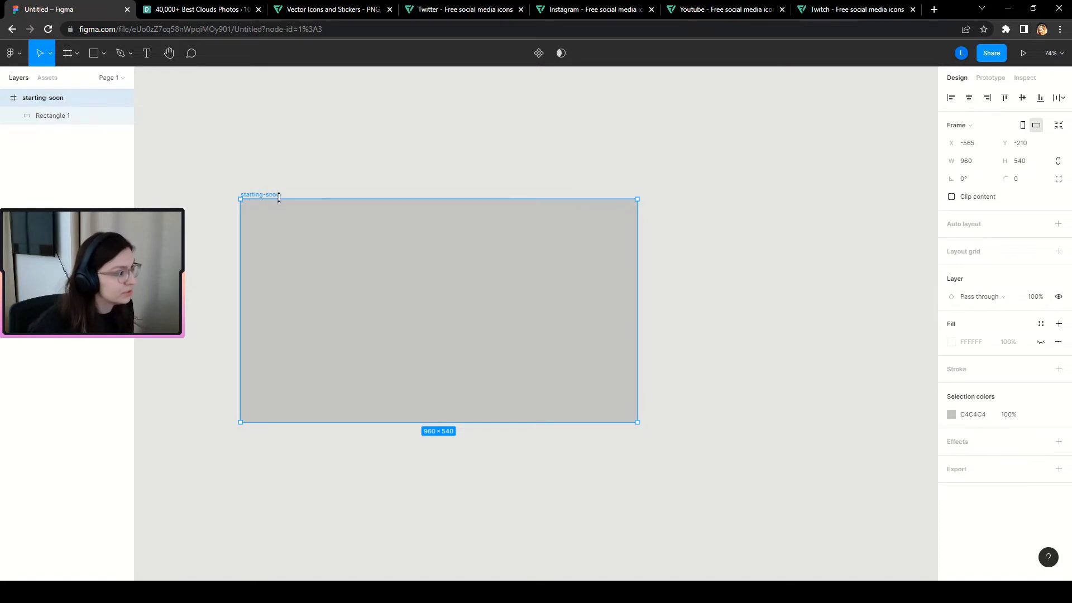
# Add a JPG export at 2x scale to the starting-soon frame.
pyautogui.click(1058, 469)
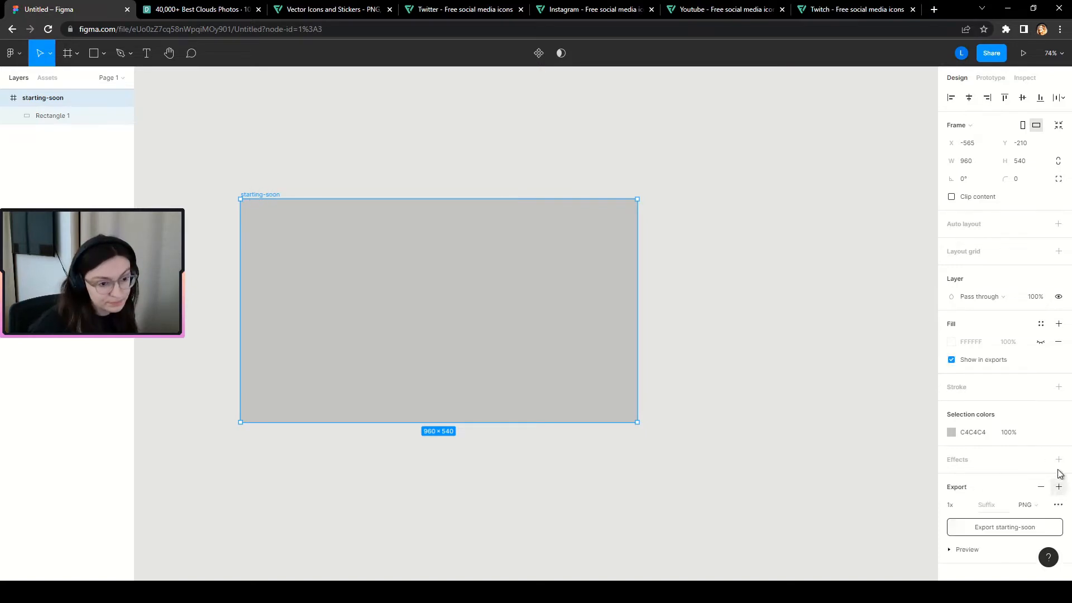
pyautogui.click(1041, 508)
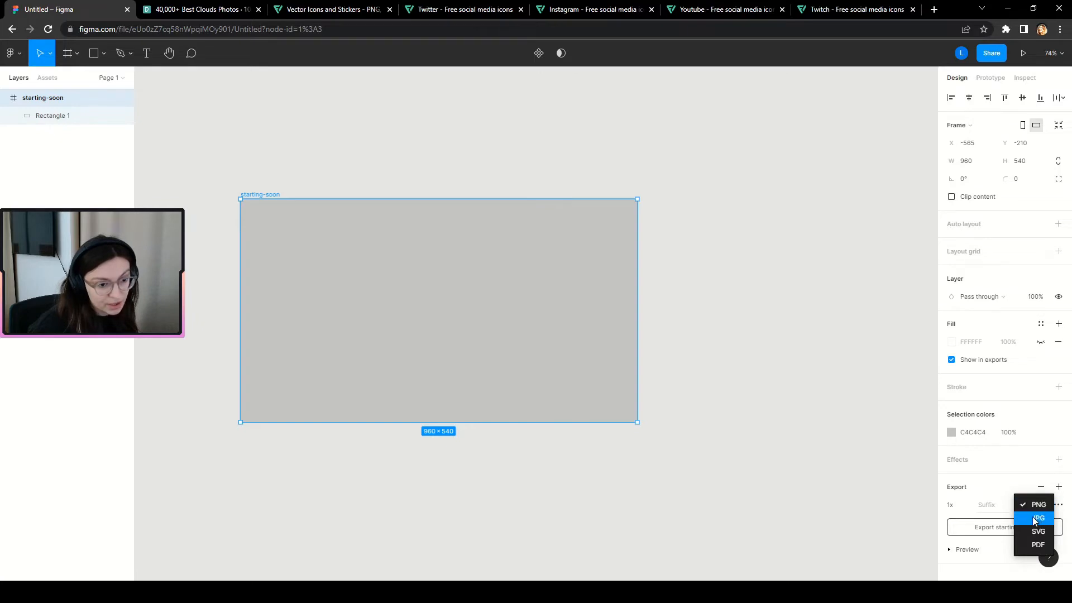
pyautogui.click(1041, 520)
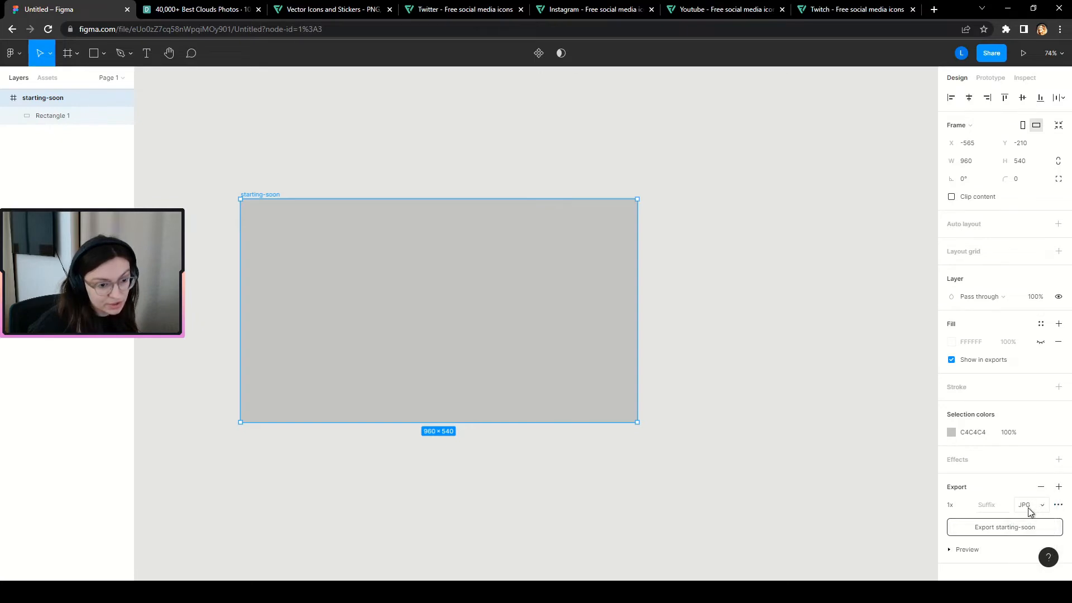
pyautogui.click(964, 504)
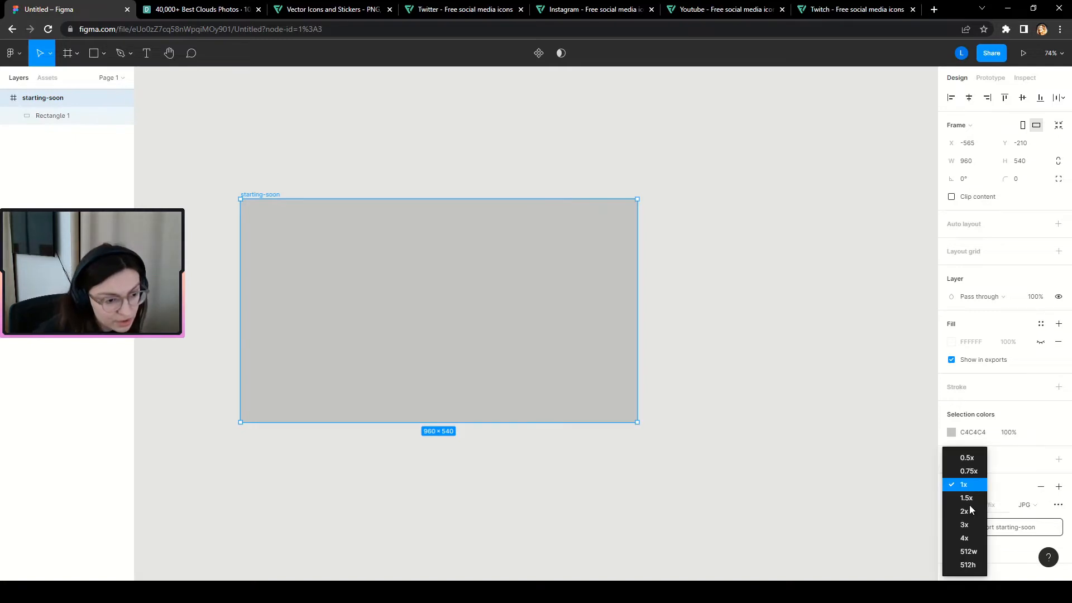
pyautogui.click(969, 511)
pyautogui.click(764, 261)
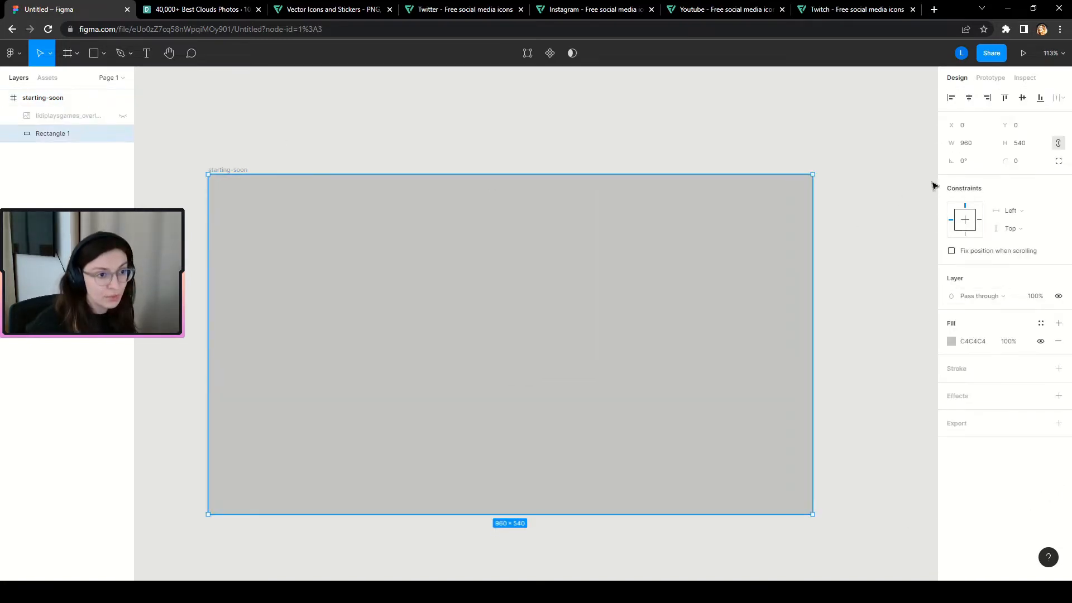
pyautogui.click(38, 97)
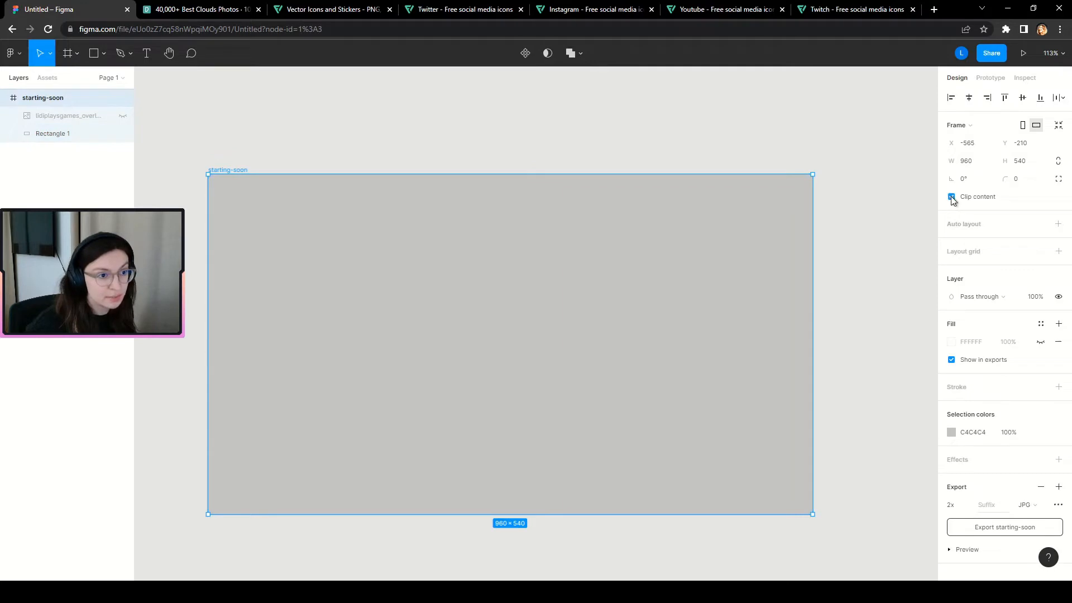
# Resize Rectangle 1 to exactly 960×540, clipping anything outside the frame.
pyautogui.keyDown('ctrl'); pyautogui.scroll(-2, 320, 289); pyautogui.keyUp('ctrl')
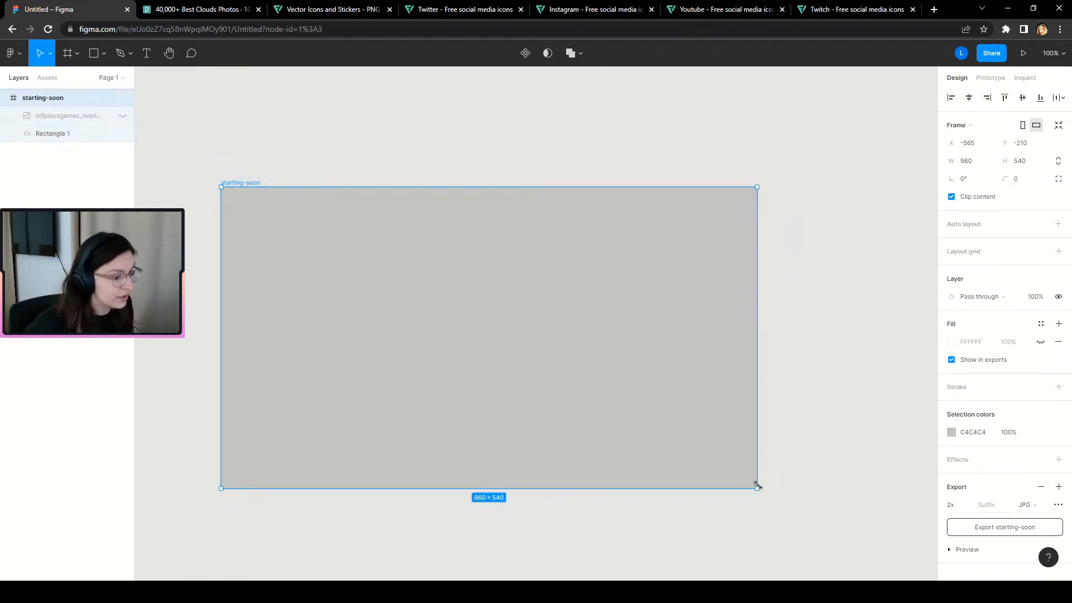
pyautogui.moveTo(758, 486); pyautogui.dragTo(821, 495)
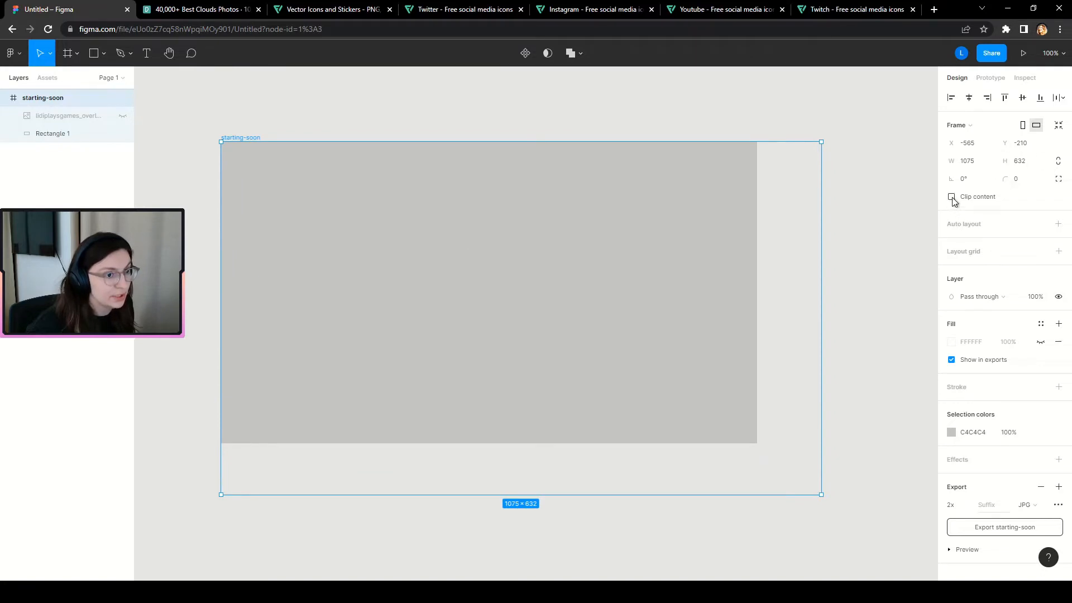
pyautogui.hotkey('ctrl', 'z')
pyautogui.hotkey('ctrl', 'z')
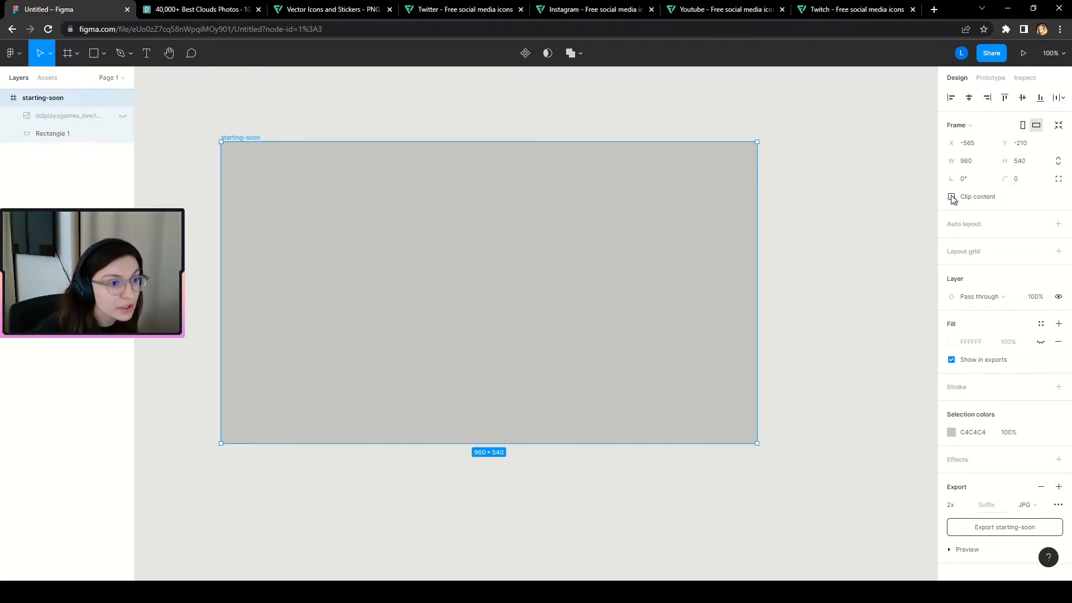
pyautogui.click(48, 134)
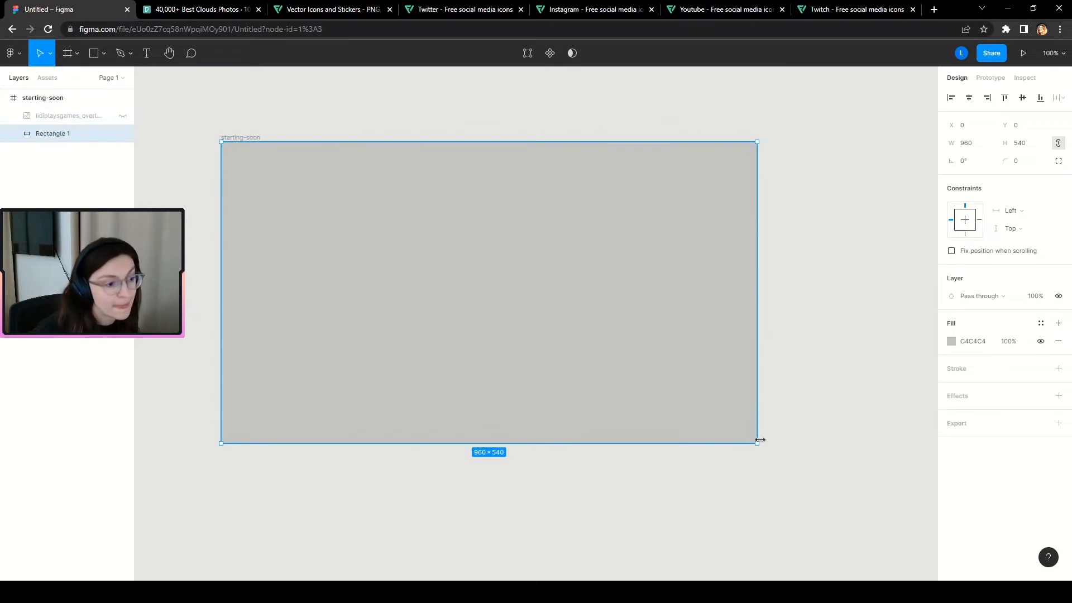
pyautogui.moveTo(757, 442); pyautogui.dragTo(858, 533)
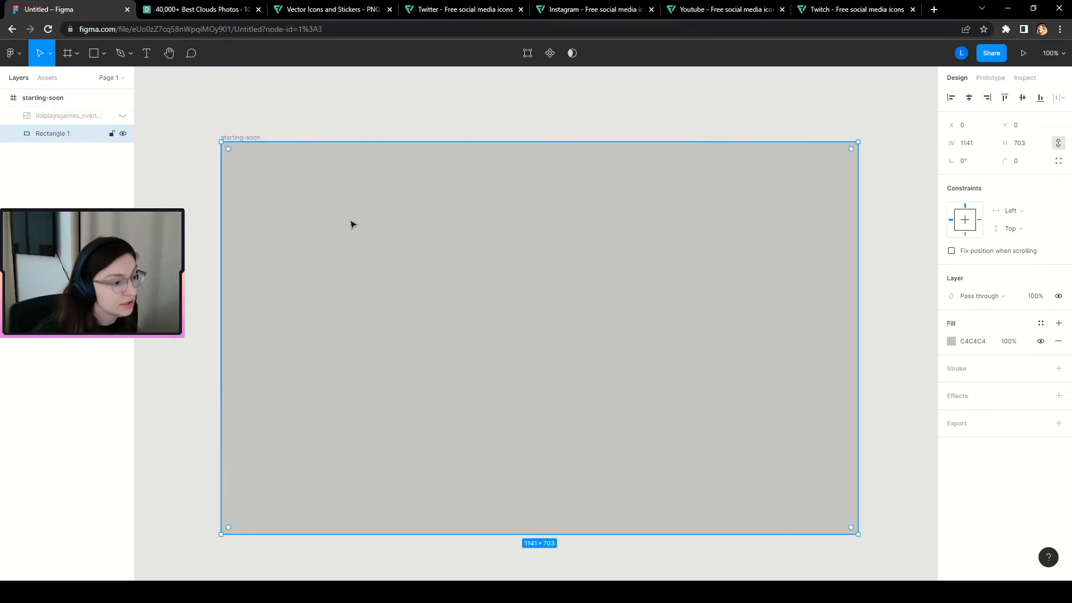
pyautogui.click(49, 99)
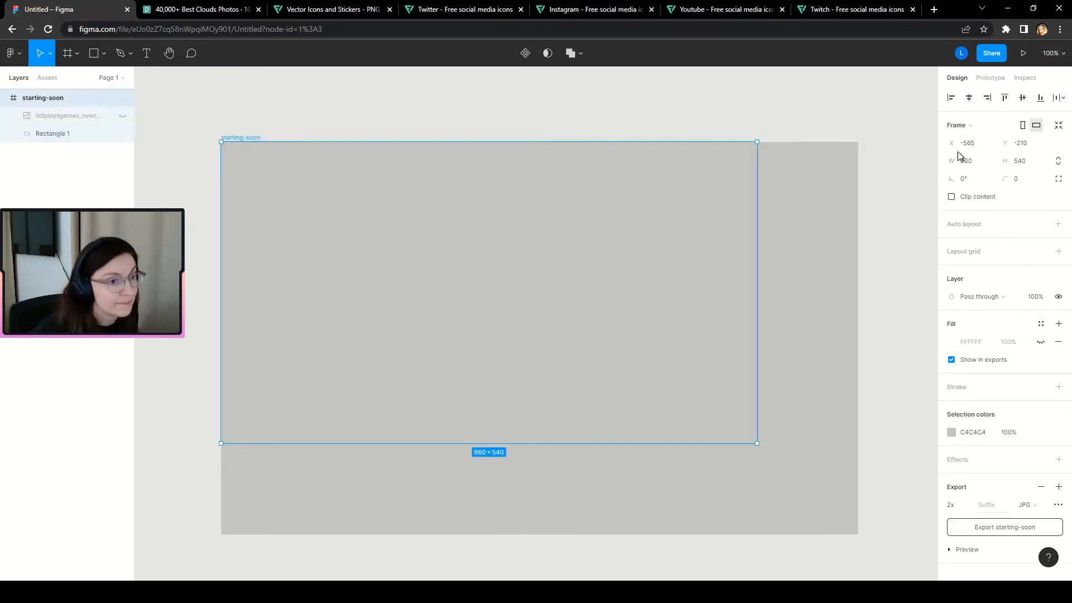
pyautogui.click(952, 198)
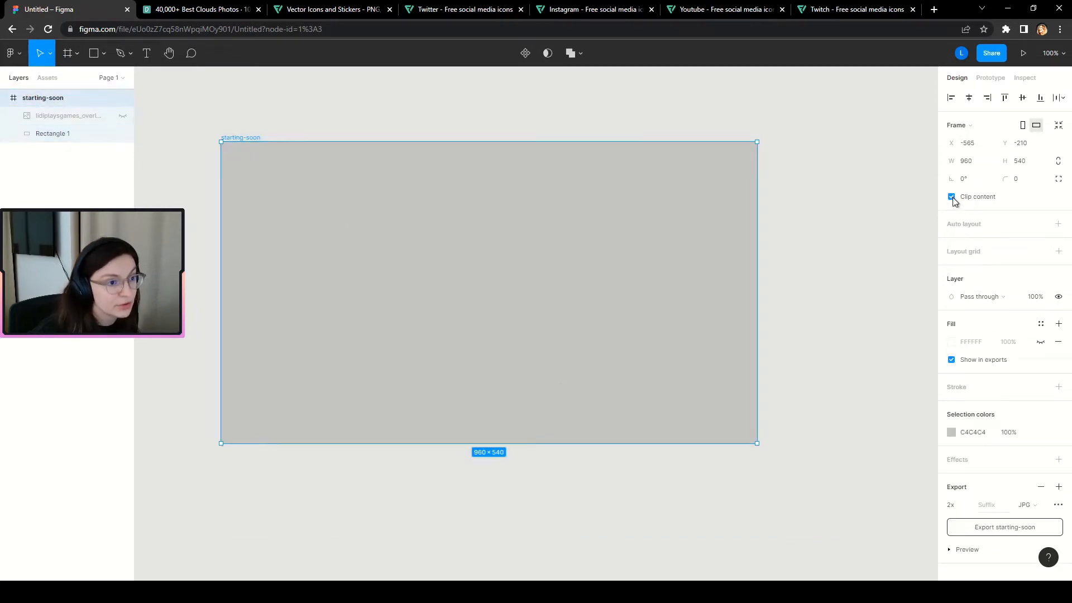
pyautogui.click(37, 133)
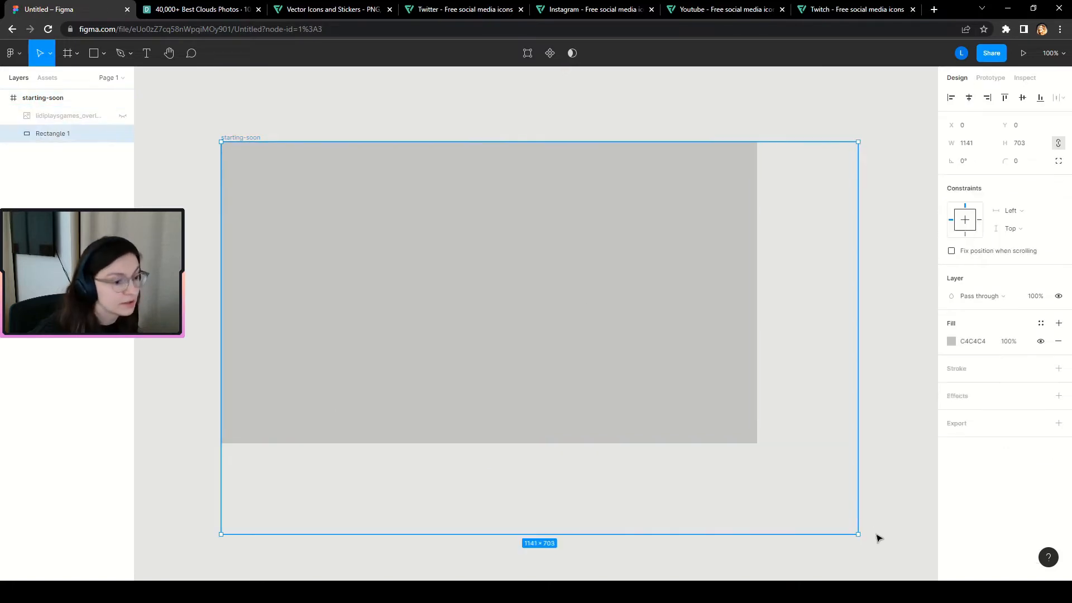
pyautogui.moveTo(855, 536); pyautogui.dragTo(758, 445)
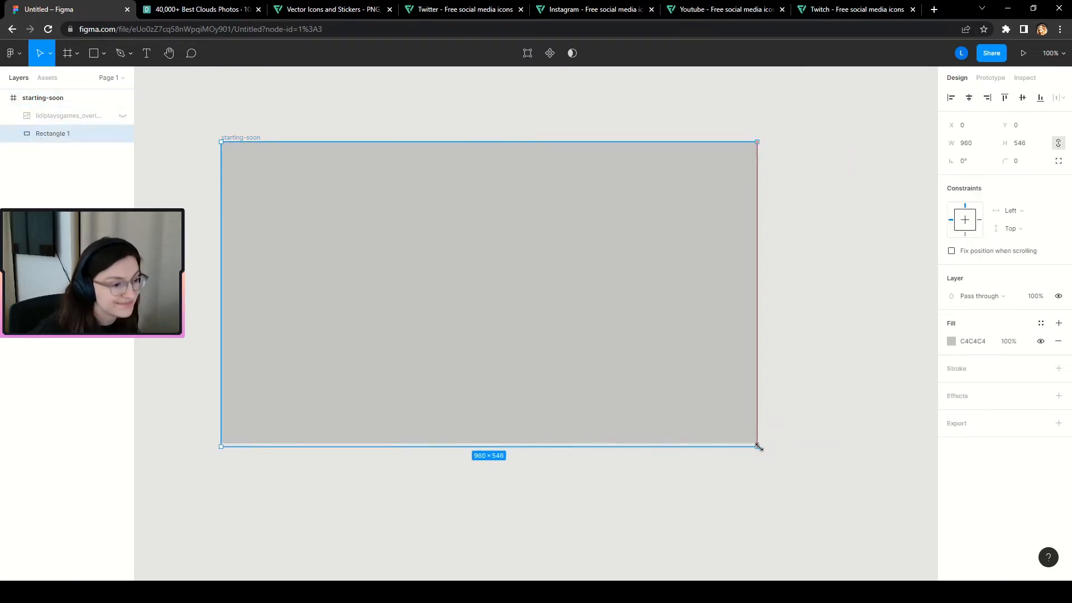
pyautogui.press('Escape')
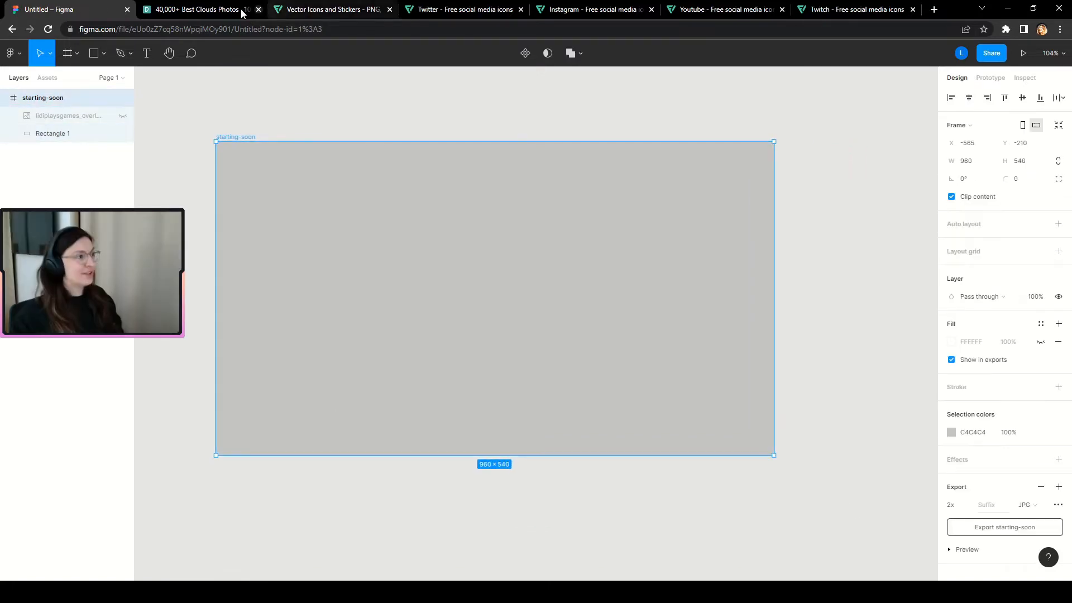
# Briefly show and hide the reference overlay, then switch to the Pexels clouds page.
pyautogui.click(122, 115)
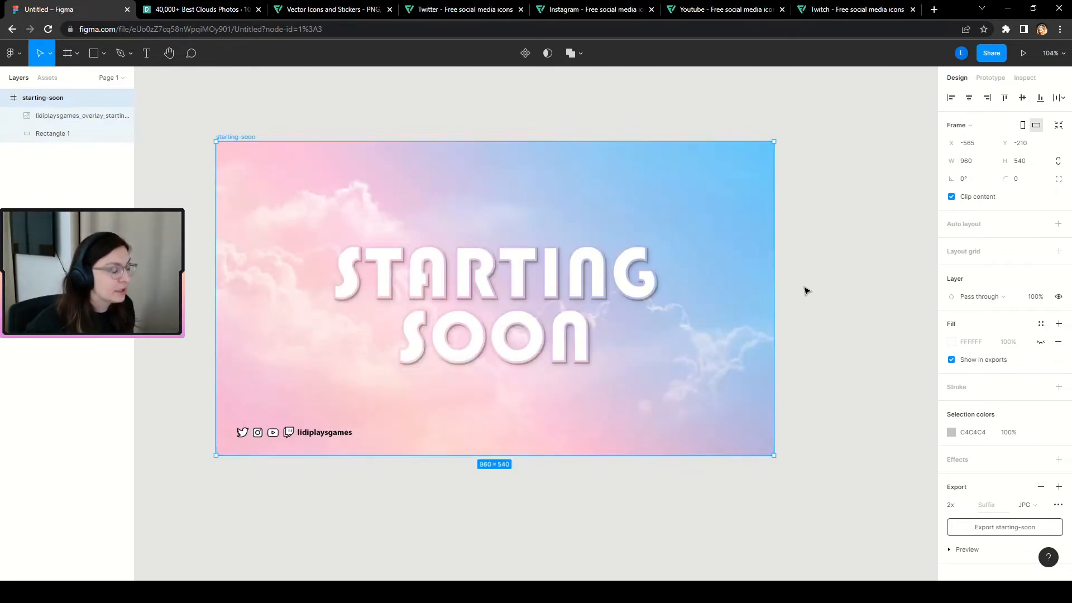
pyautogui.click(123, 115)
pyautogui.click(189, 11)
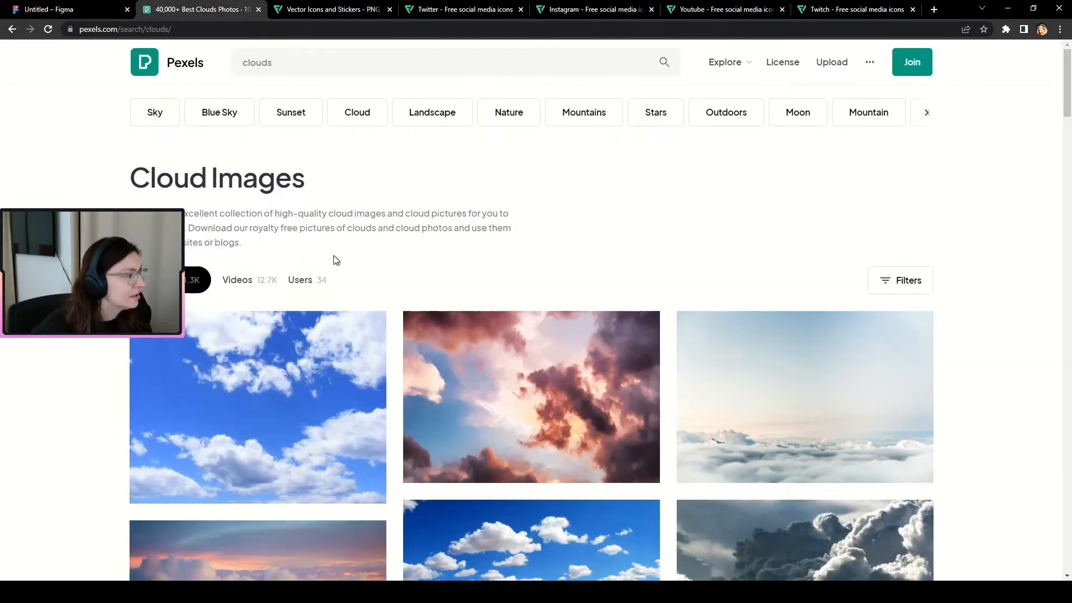
# Open the 'White Clouds on Blue Sky' photo from the Pexels results, then return to Figma.
pyautogui.scroll(-12, 49, 377)
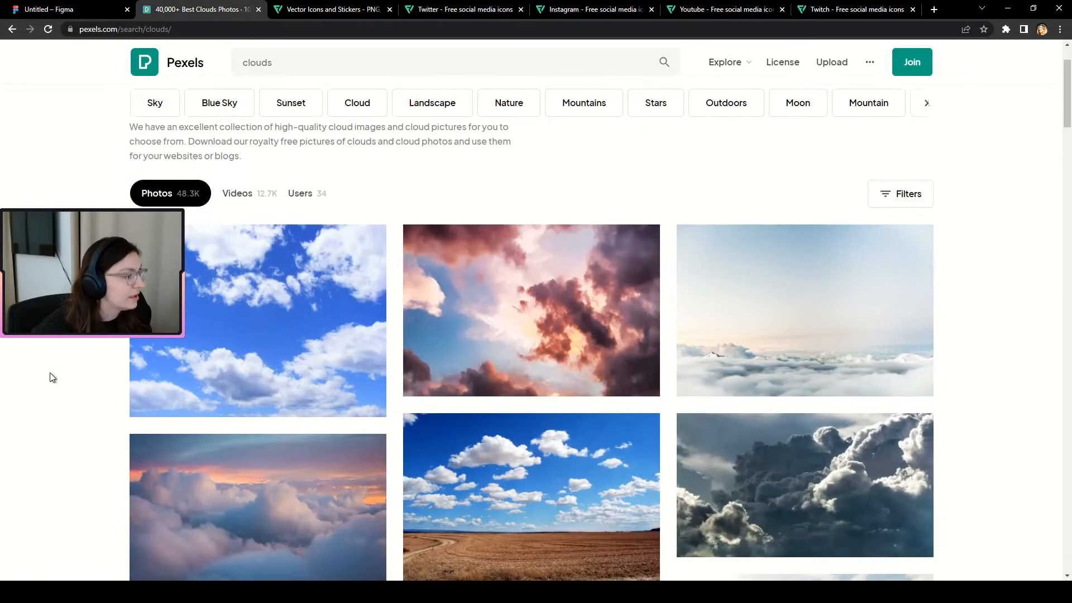
pyautogui.scroll(5, 55, 383)
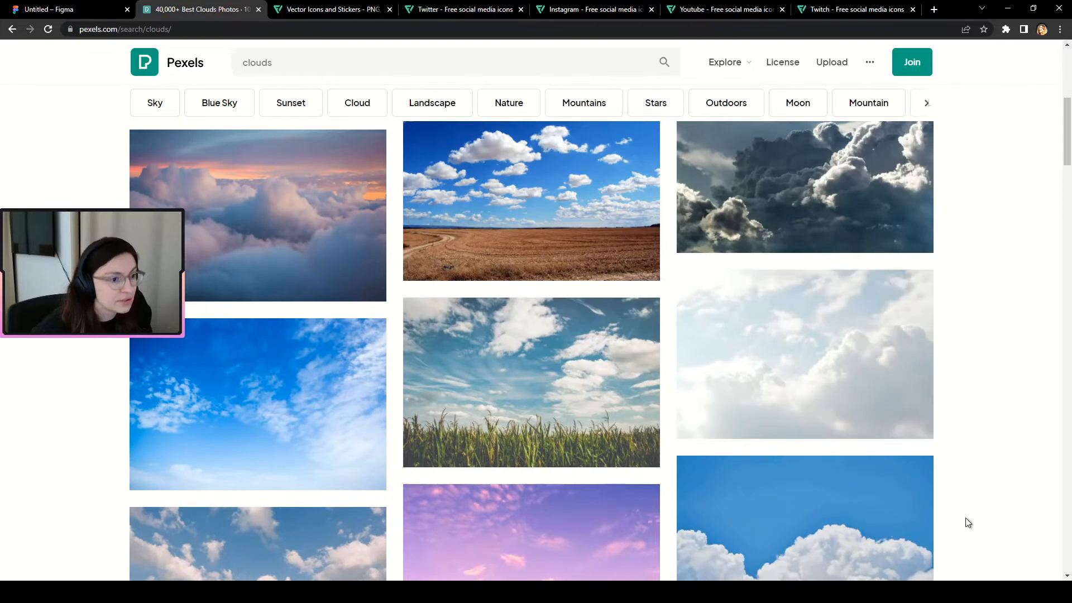
pyautogui.click(830, 353)
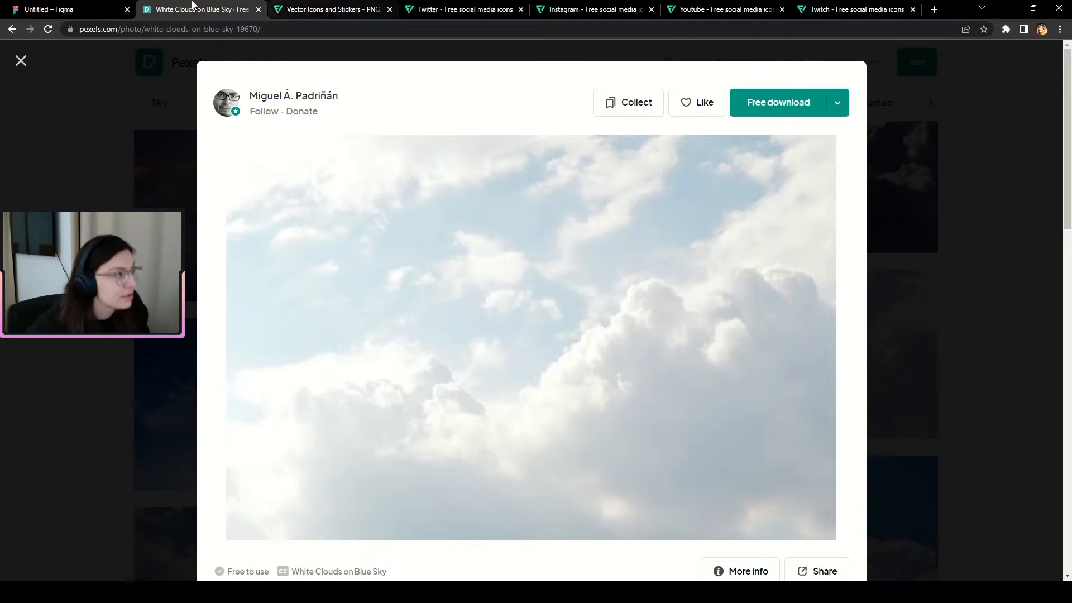
pyautogui.click(47, 10)
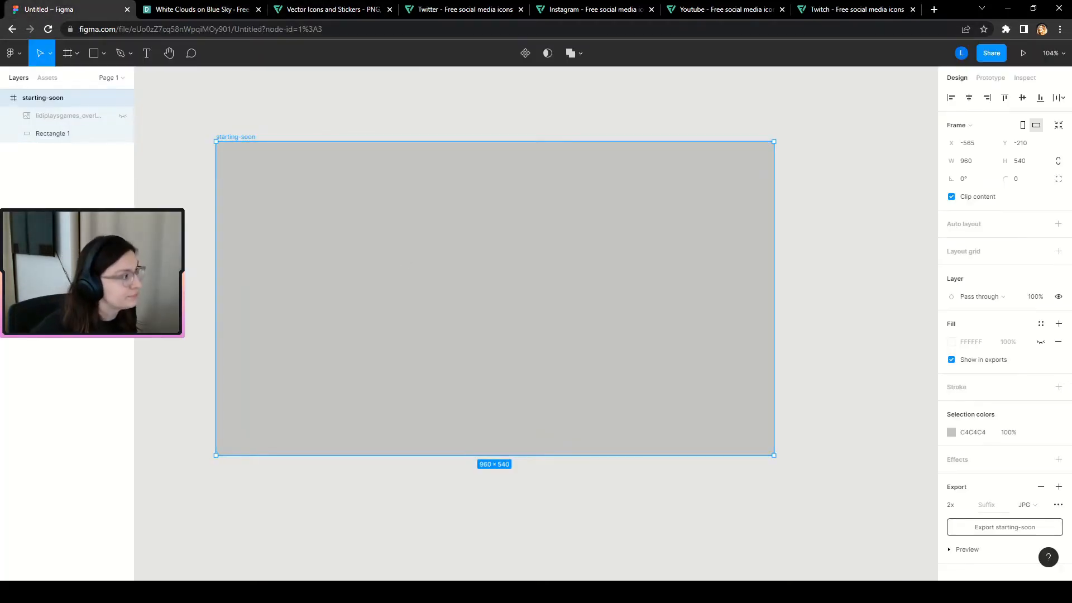
# Paste the clouds photo into the starting-soon frame and scale it to cover the frame.
pyautogui.click(167, 326)
pyautogui.scroll(-1, 474, 395)
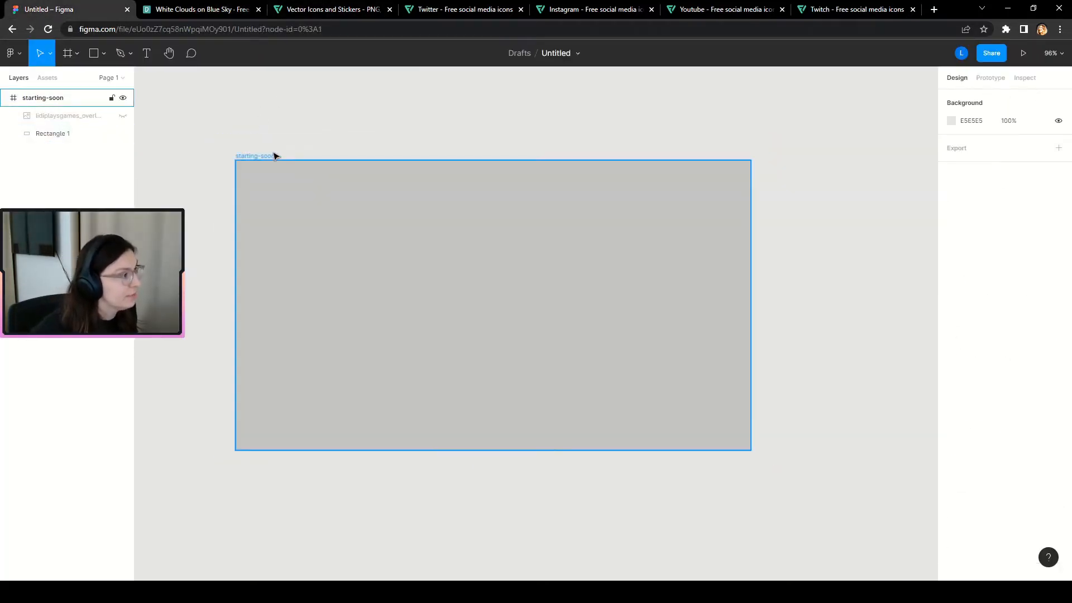
pyautogui.click(268, 158)
pyautogui.hotkey('ctrl', 'v')
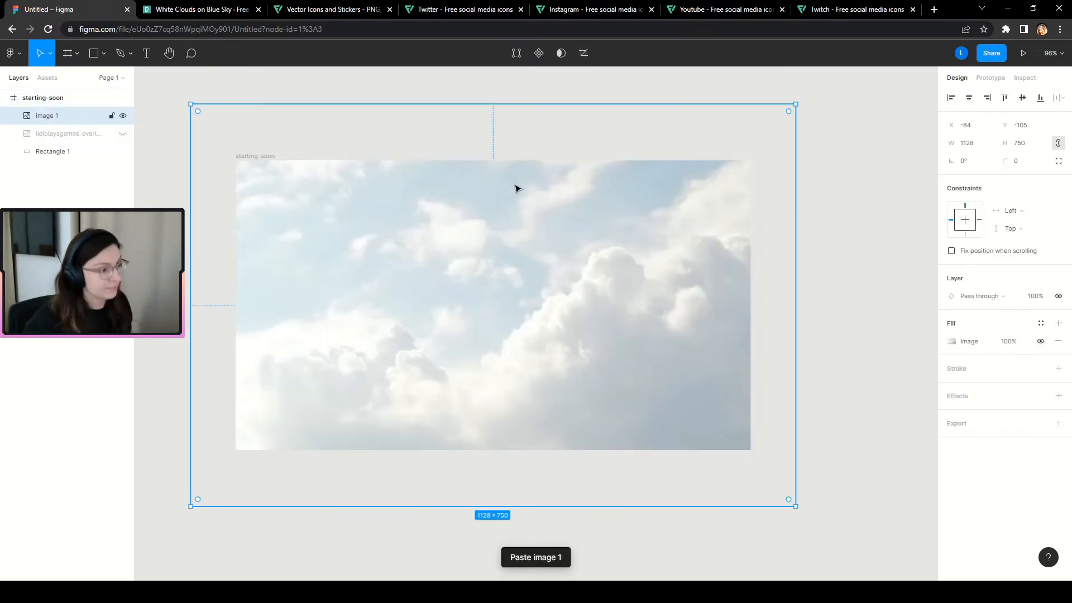
pyautogui.moveTo(795, 504); pyautogui.dragTo(601, 437)
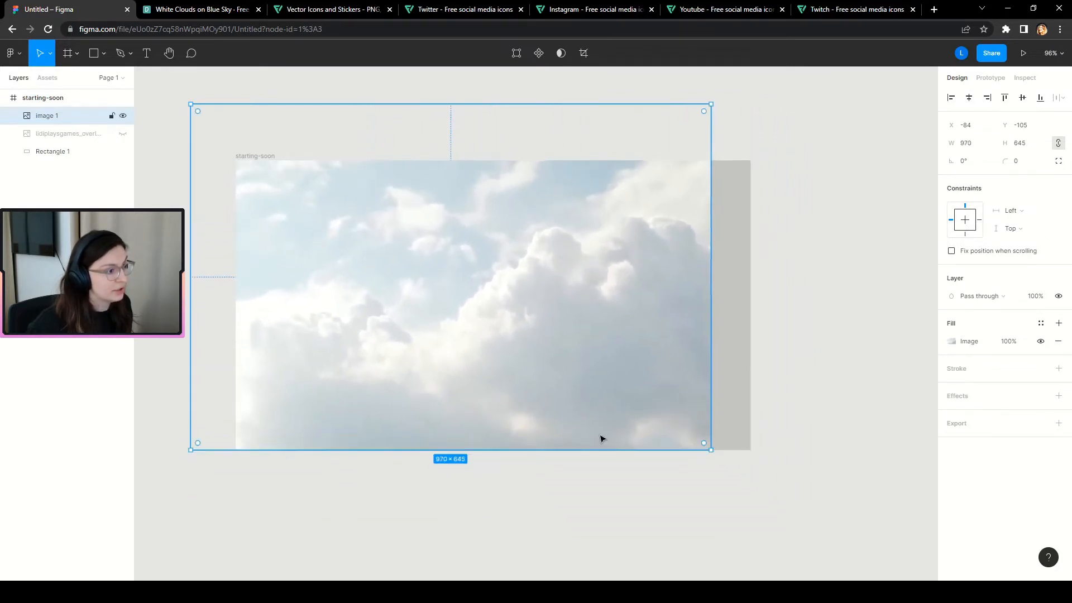
pyautogui.moveTo(514, 328); pyautogui.dragTo(560, 387)
pyautogui.moveTo(756, 506); pyautogui.dragTo(705, 491)
pyautogui.scroll(-5, 423, 423)
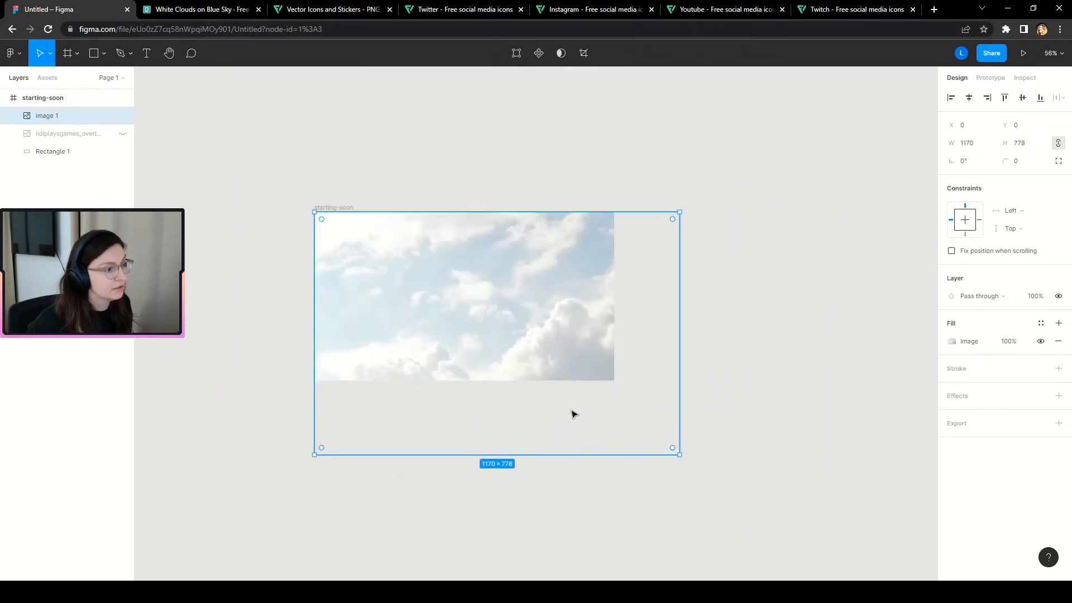
pyautogui.click(702, 450)
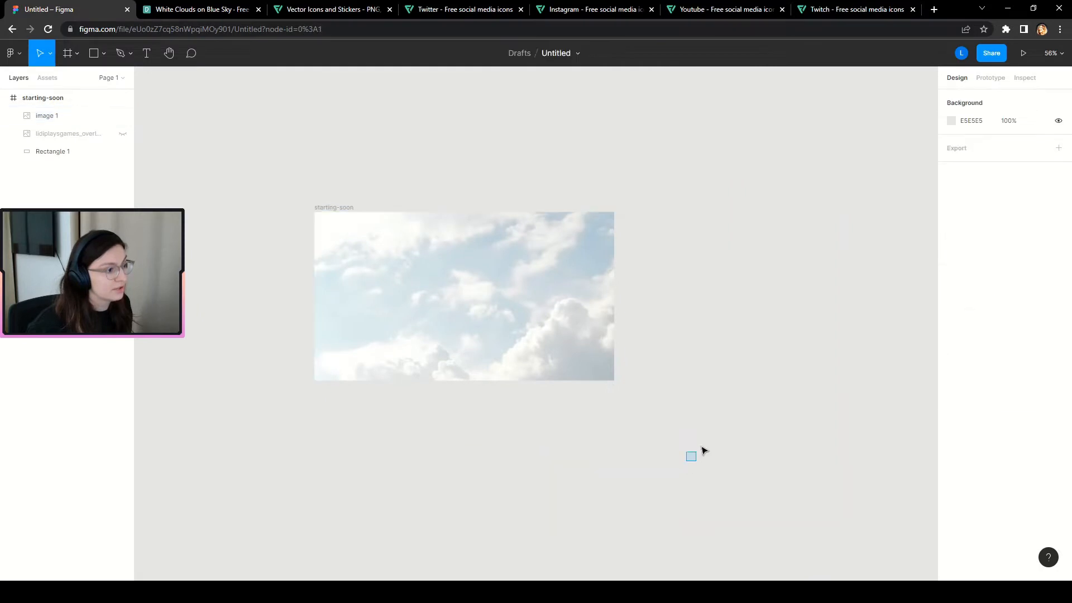
# Tilt the clouds image to -8.03° at 1305.73 × 868.25 so it fills the frame.
pyautogui.click(36, 116)
pyautogui.moveTo(683, 456); pyautogui.dragTo(649, 483)
pyautogui.moveTo(522, 299); pyautogui.dragTo(489, 267)
pyautogui.moveTo(626, 458)
pyautogui.mouseDown()
pyautogui.moveTo(560, 495)
pyautogui.moveTo(660, 425)
pyautogui.moveTo(679, 363)
pyautogui.moveTo(634, 450)
pyautogui.moveTo(677, 524)
pyautogui.moveTo(623, 474)
pyautogui.mouseUp()
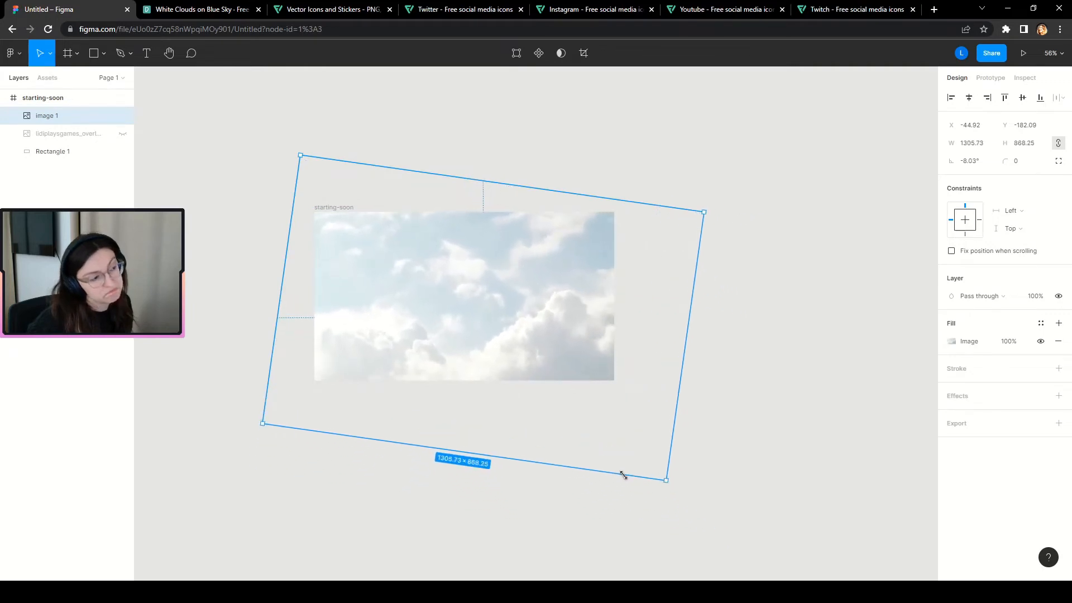
pyautogui.click(791, 390)
pyautogui.scroll(1, 387, 266)
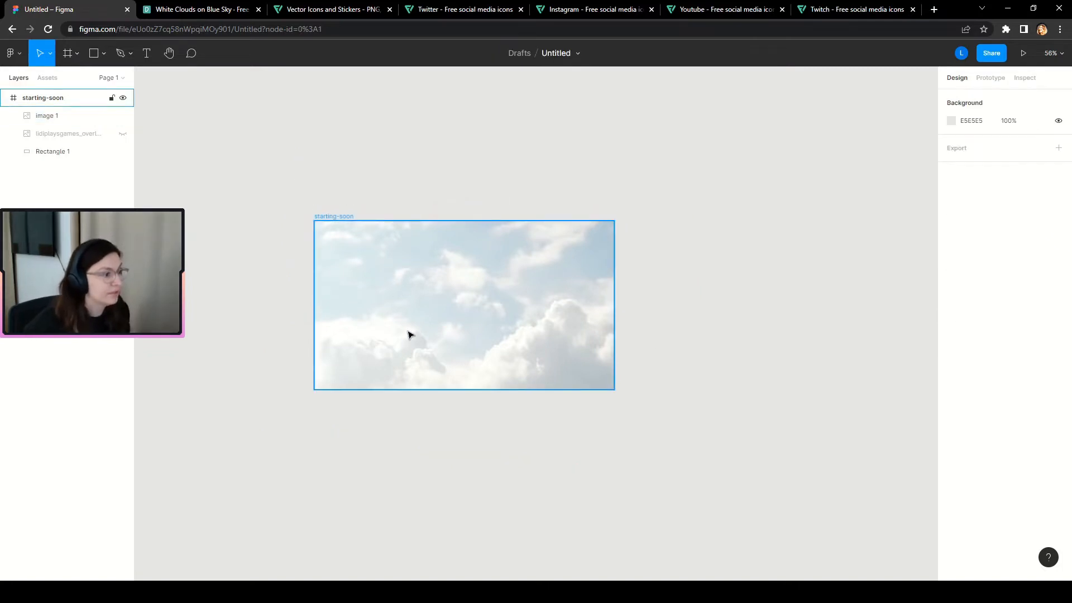
pyautogui.scroll(3, 410, 333)
pyautogui.click(47, 117)
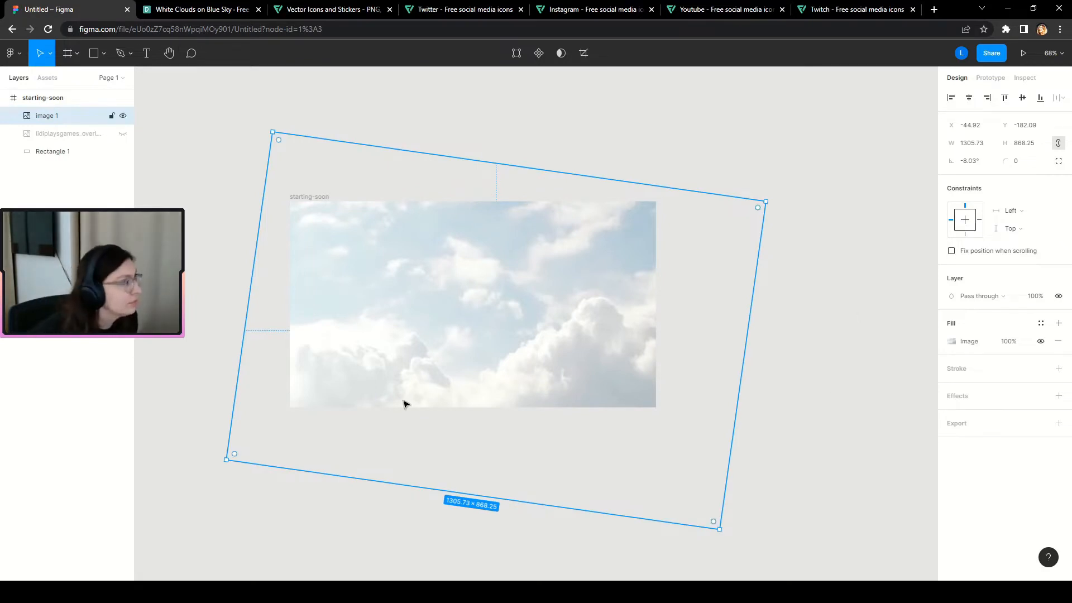
pyautogui.click(98, 190)
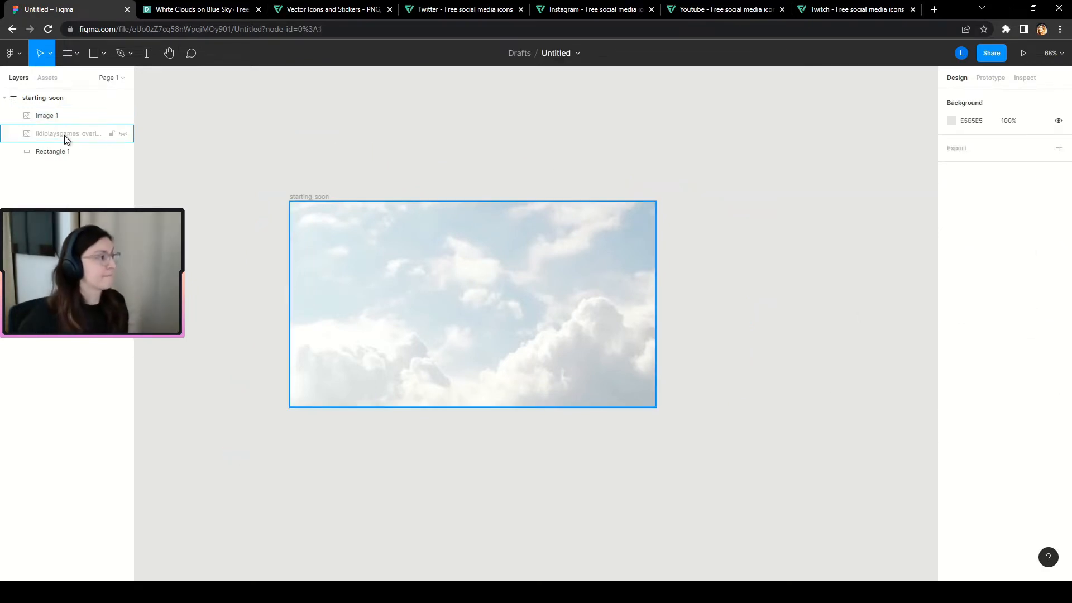
pyautogui.click(67, 151)
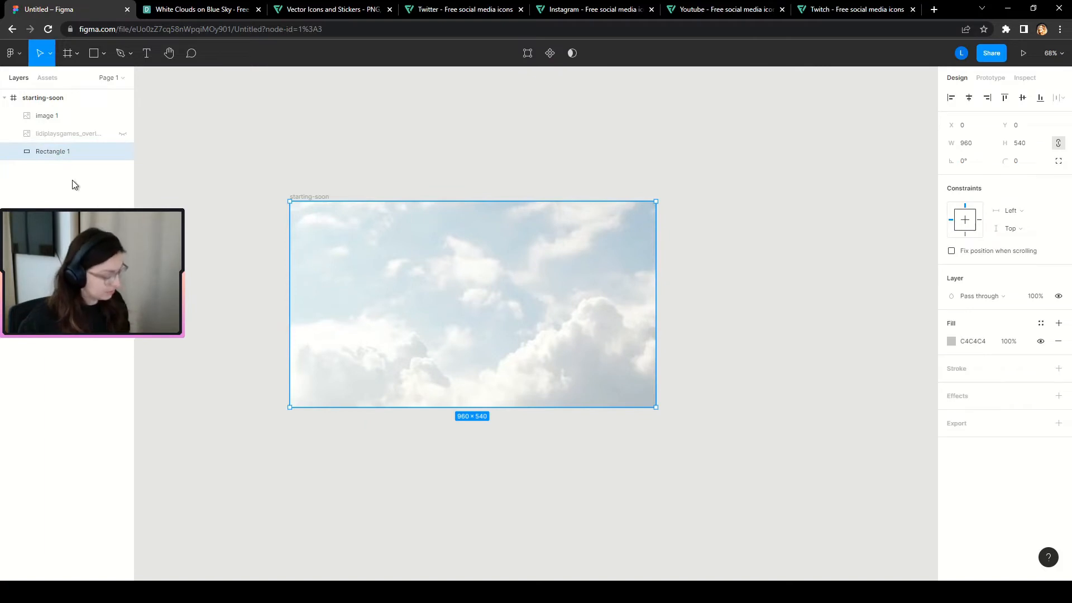
# Duplicate Rectangle 1 above the clouds image and set its blend mode to Color.
pyautogui.hotkey('ctrl', 'd')
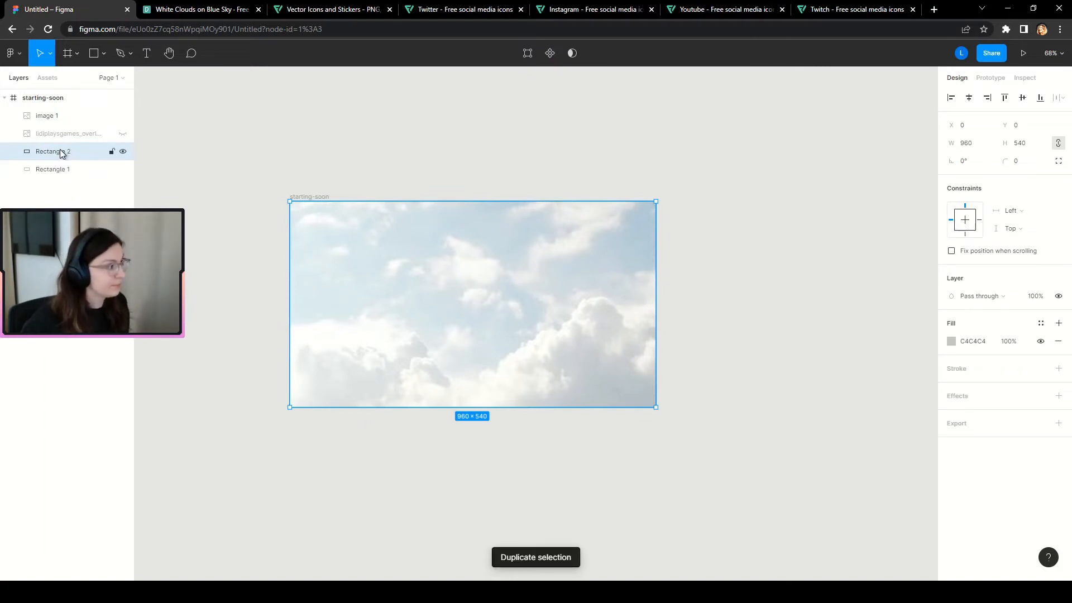
pyautogui.moveTo(61, 154); pyautogui.dragTo(65, 109)
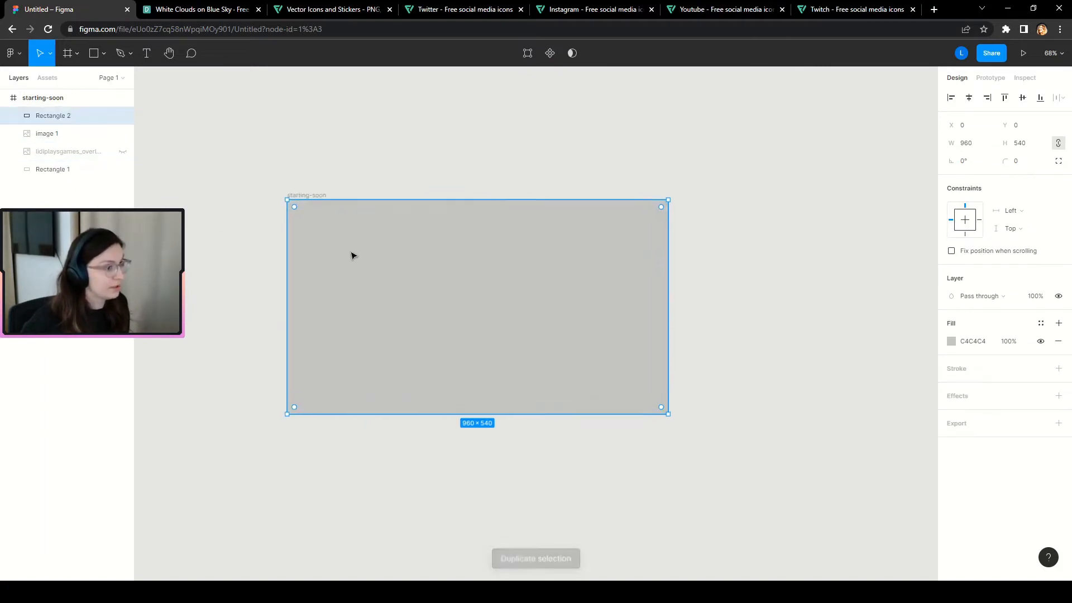
pyautogui.scroll(2, 357, 257)
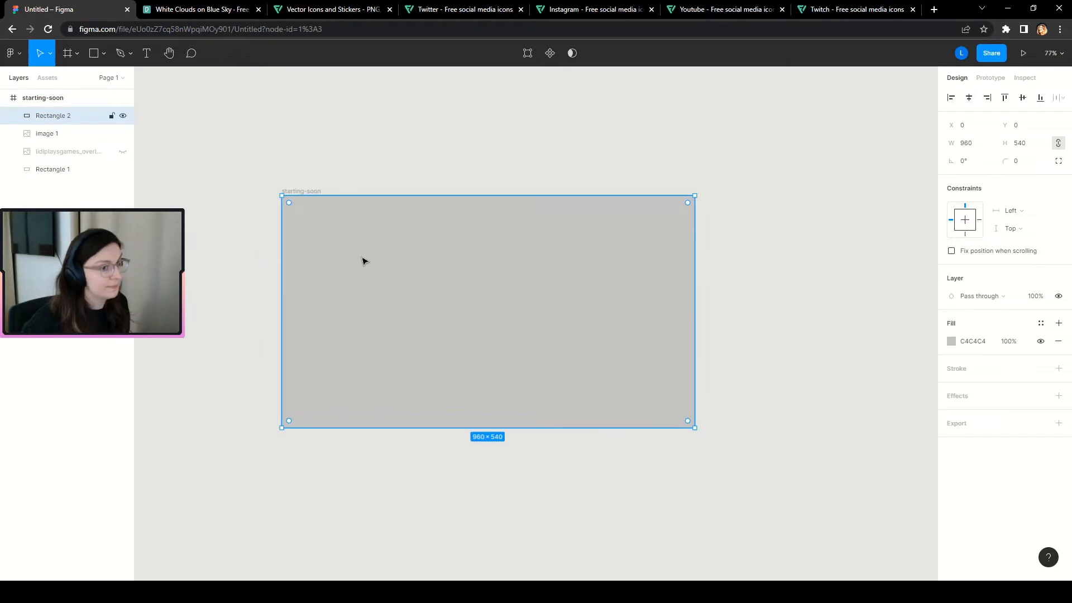
pyautogui.click(1011, 300)
pyautogui.click(991, 543)
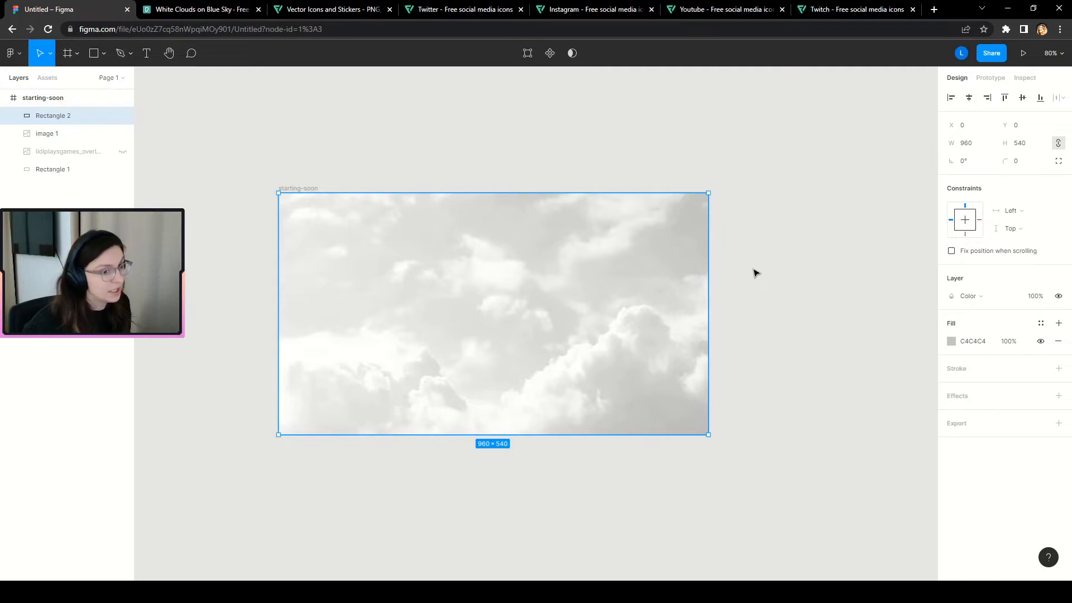
# Give Rectangle 2 a black 000000 fill, turning the clouds greyscale.
pyautogui.click(951, 341)
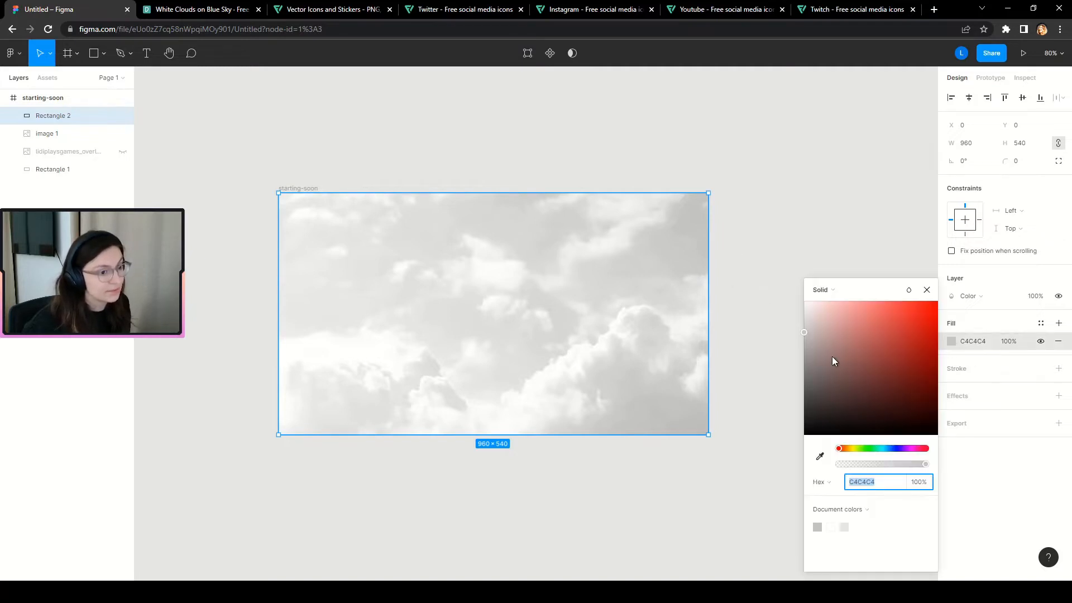
pyautogui.moveTo(831, 360); pyautogui.dragTo(743, 511)
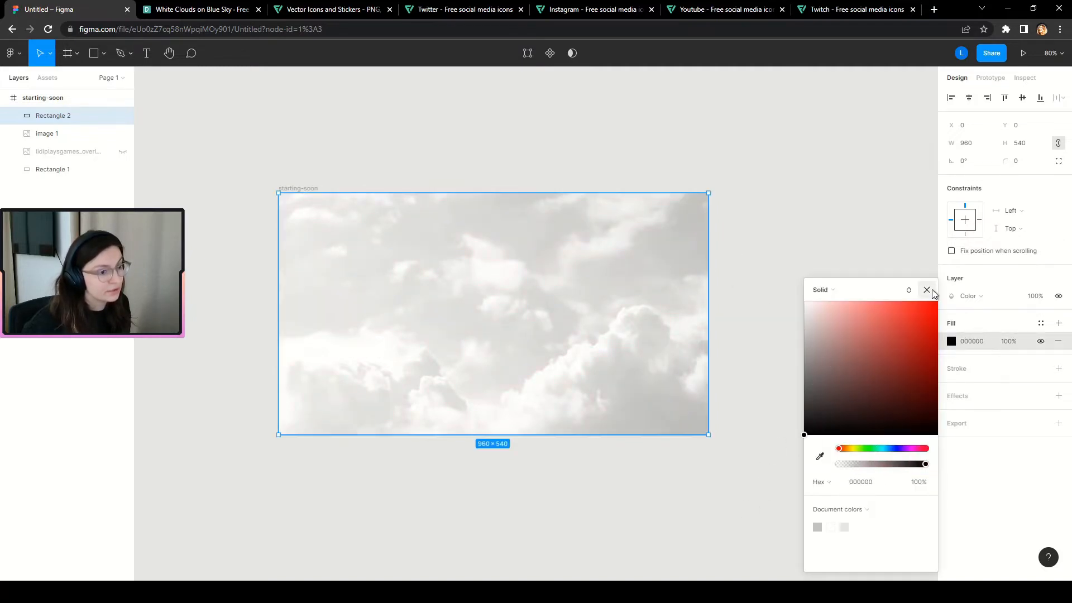
pyautogui.click(930, 291)
pyautogui.click(1041, 342)
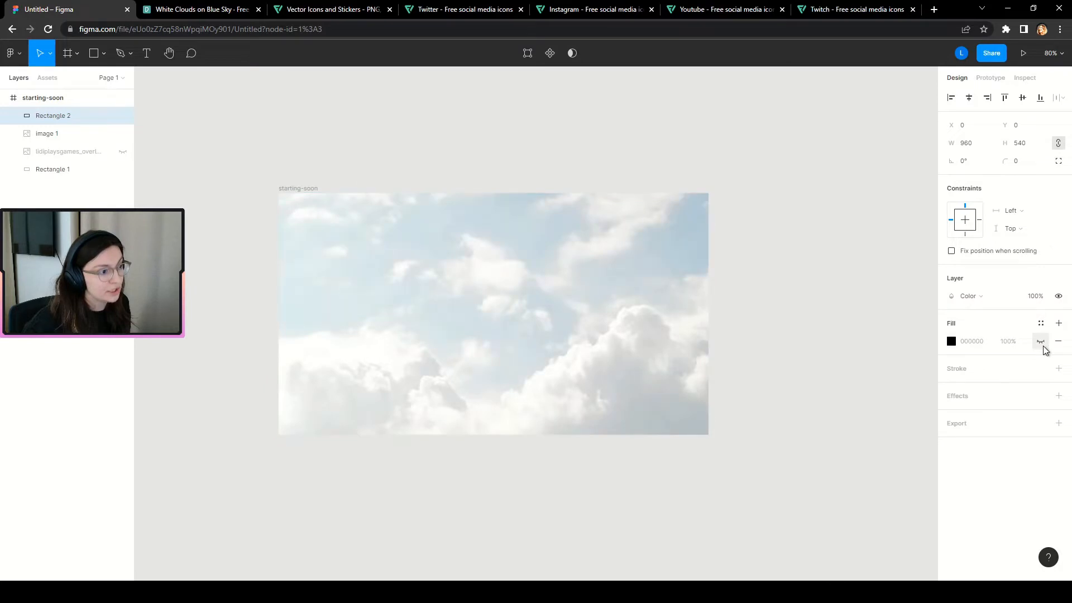
pyautogui.click(1041, 342)
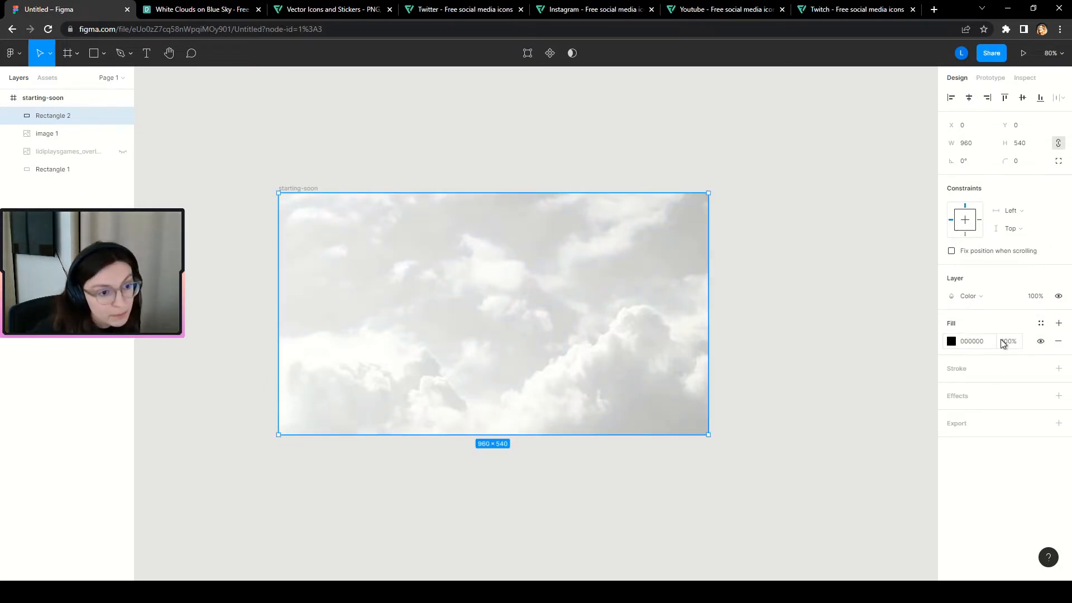
pyautogui.scroll(2, 555, 291)
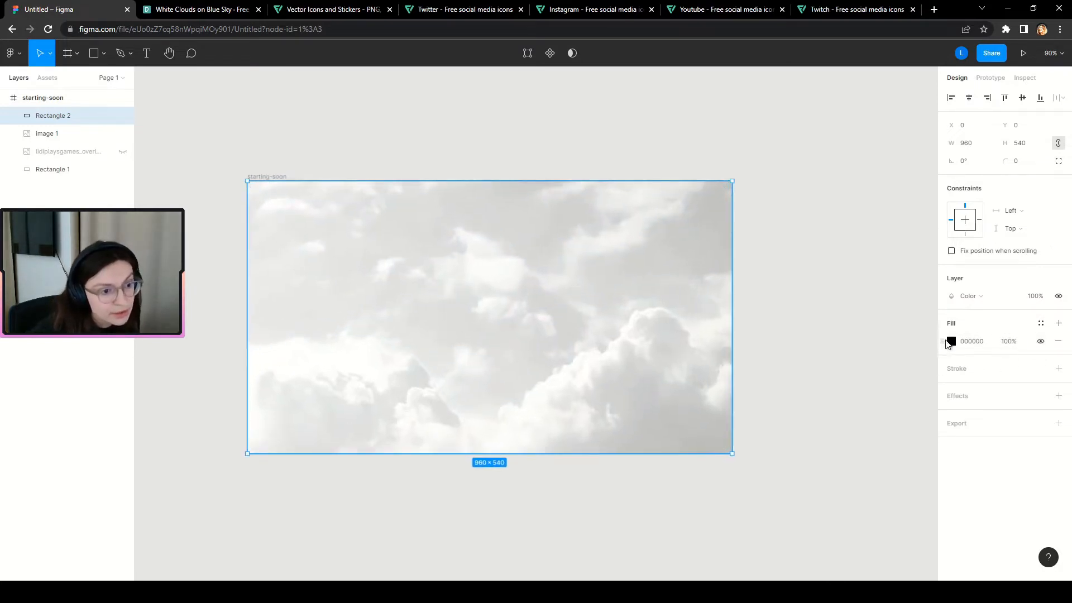
pyautogui.click(951, 341)
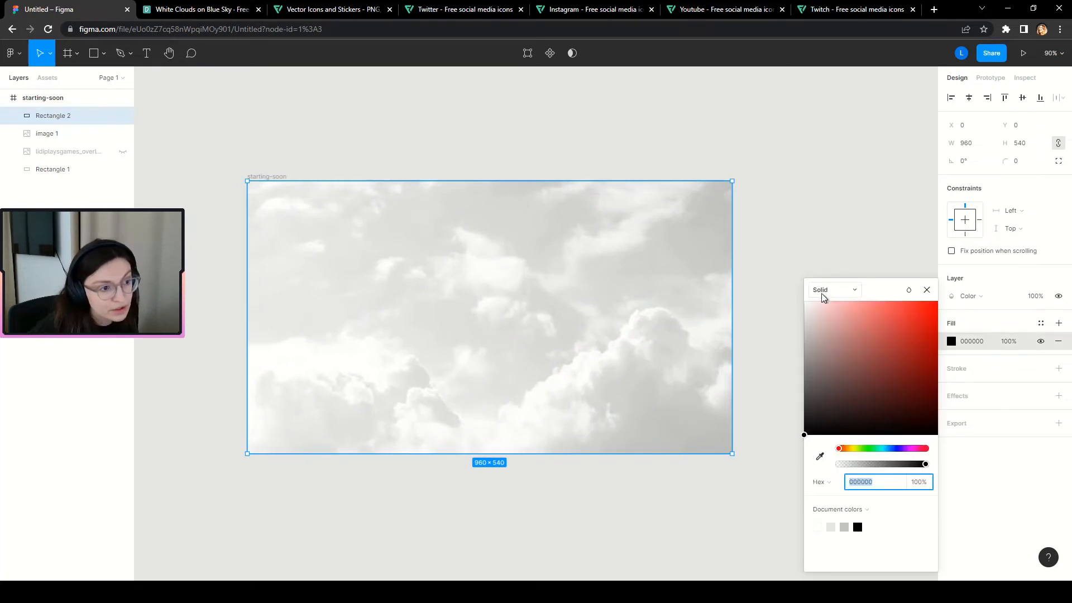
pyautogui.click(856, 291)
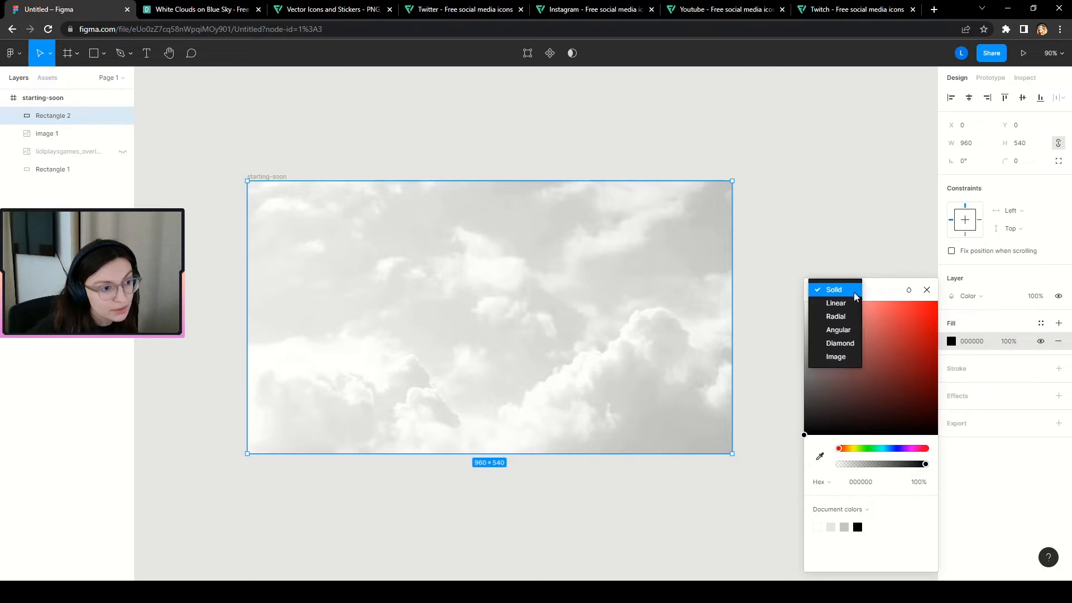
# Turn the fill into a linear gradient running diagonally corner to corner.
pyautogui.click(848, 305)
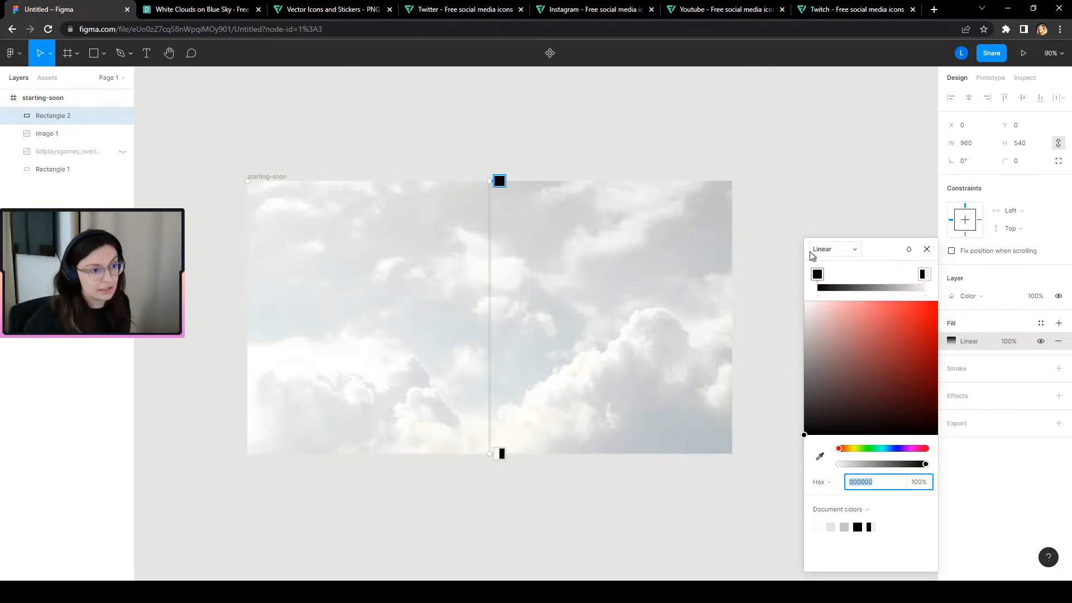
pyautogui.moveTo(488, 181); pyautogui.dragTo(732, 180)
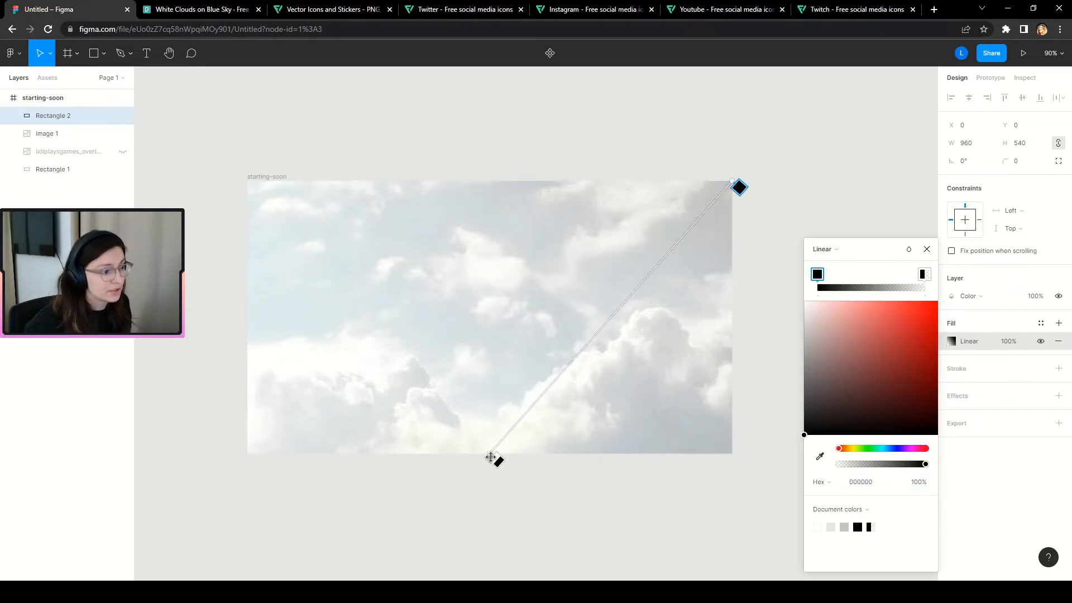
pyautogui.moveTo(490, 455); pyautogui.dragTo(247, 454)
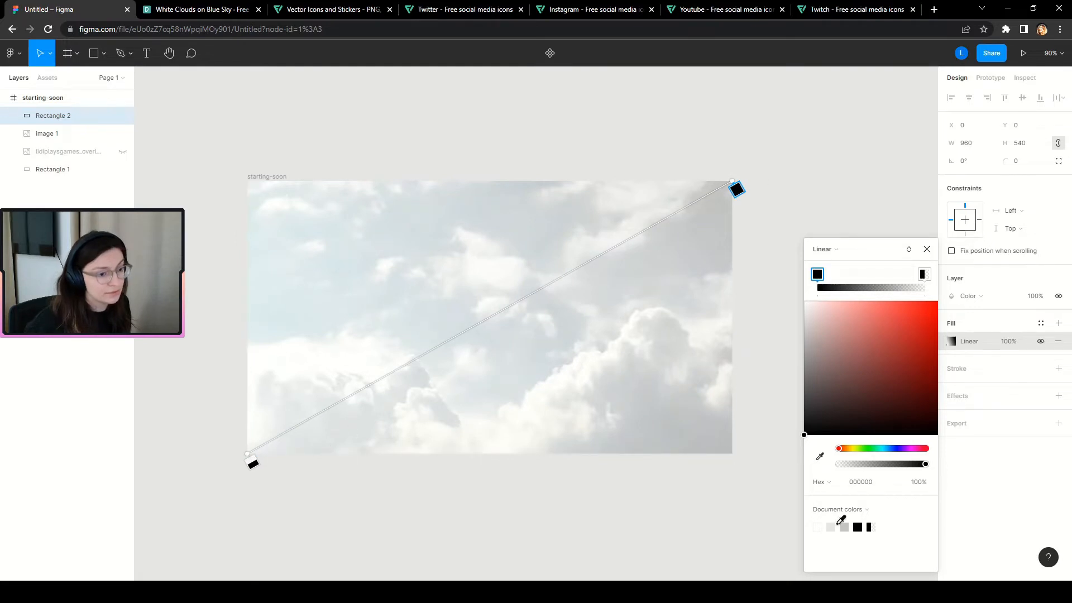
# Set both gradient stops to FF0000 at 100% opacity.
pyautogui.click(923, 274)
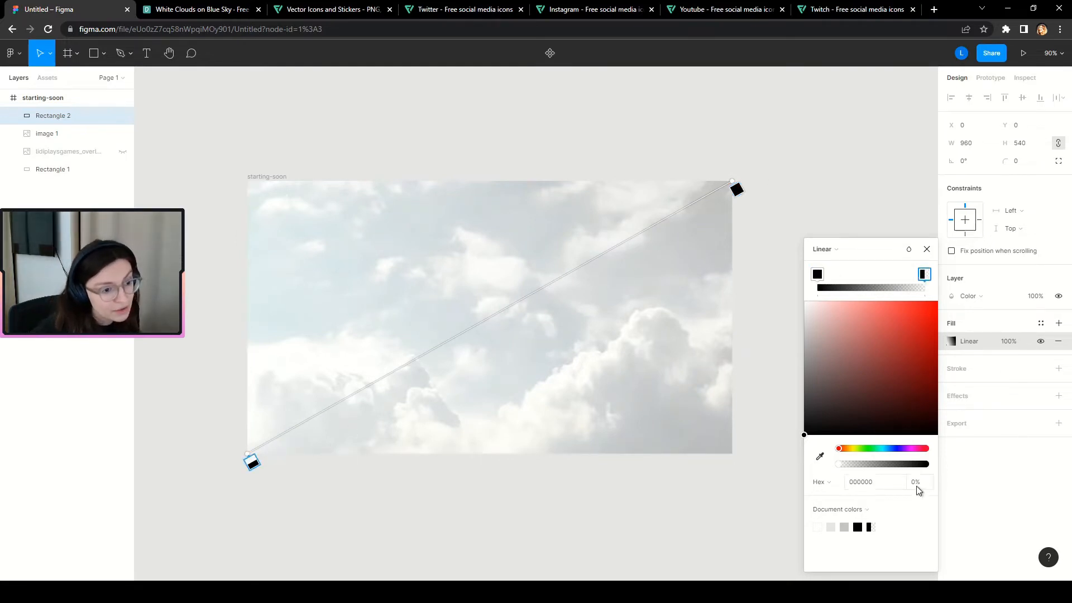
pyautogui.moveTo(818, 343); pyautogui.dragTo(975, 274)
pyautogui.click(815, 274)
pyautogui.moveTo(868, 357)
pyautogui.mouseDown()
pyautogui.moveTo(802, 427)
pyautogui.moveTo(943, 266)
pyautogui.mouseUp()
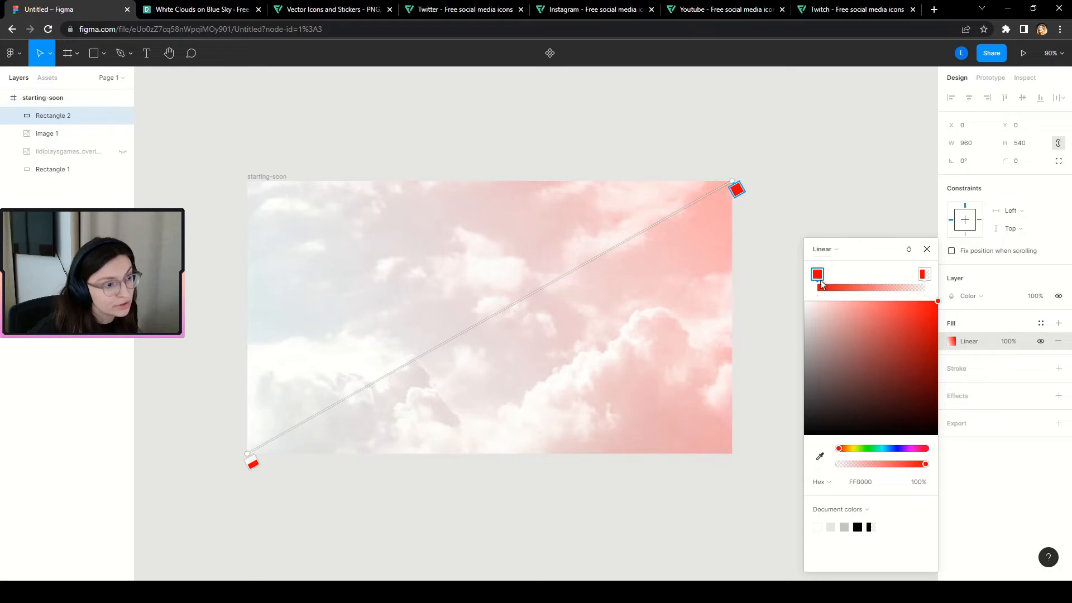
pyautogui.click(923, 275)
pyautogui.click(923, 481)
pyautogui.write('100')
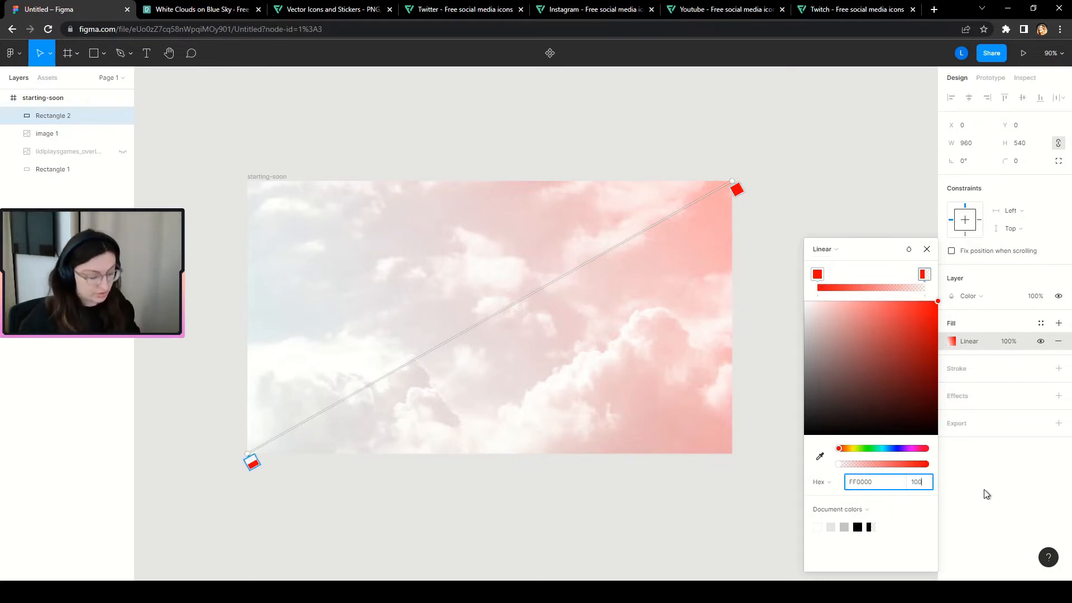
pyautogui.press('Return')
pyautogui.click(817, 274)
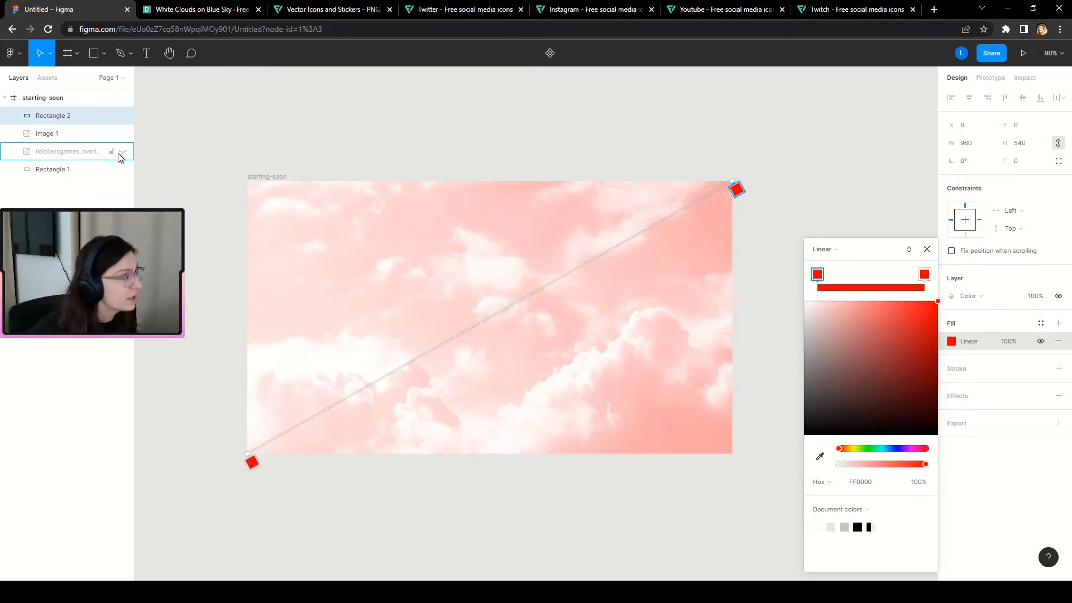
# Move the reference overlay out of the frame, unhide it and place it at X 476 beside the frame.
pyautogui.click(64, 152)
pyautogui.moveTo(64, 153); pyautogui.dragTo(38, 94)
pyautogui.scroll(-5, 515, 445)
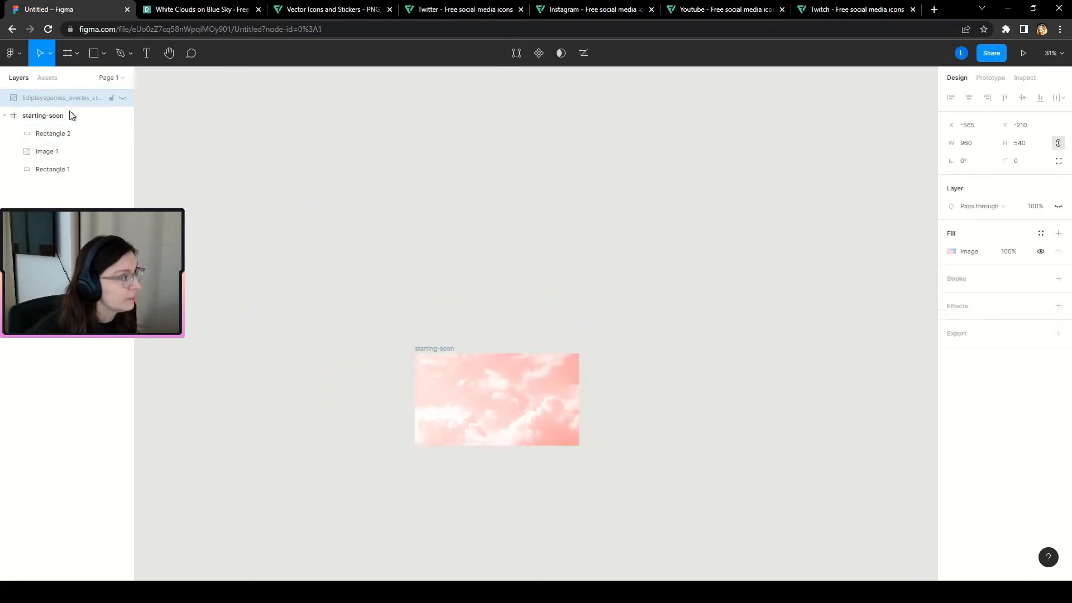
pyautogui.click(122, 98)
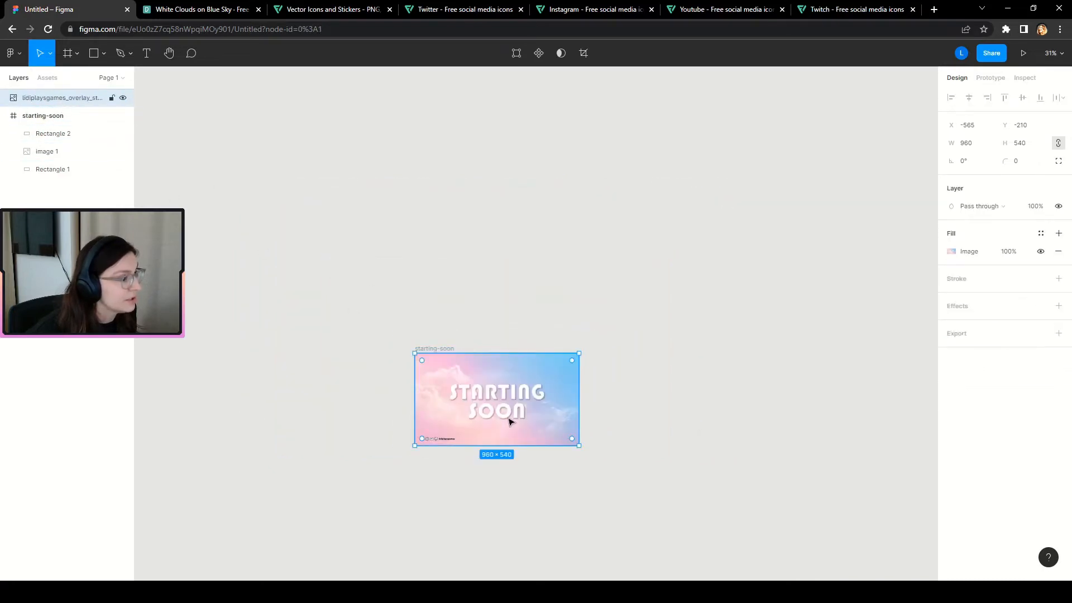
pyautogui.moveTo(508, 420); pyautogui.dragTo(699, 414)
pyautogui.scroll(5, 558, 419)
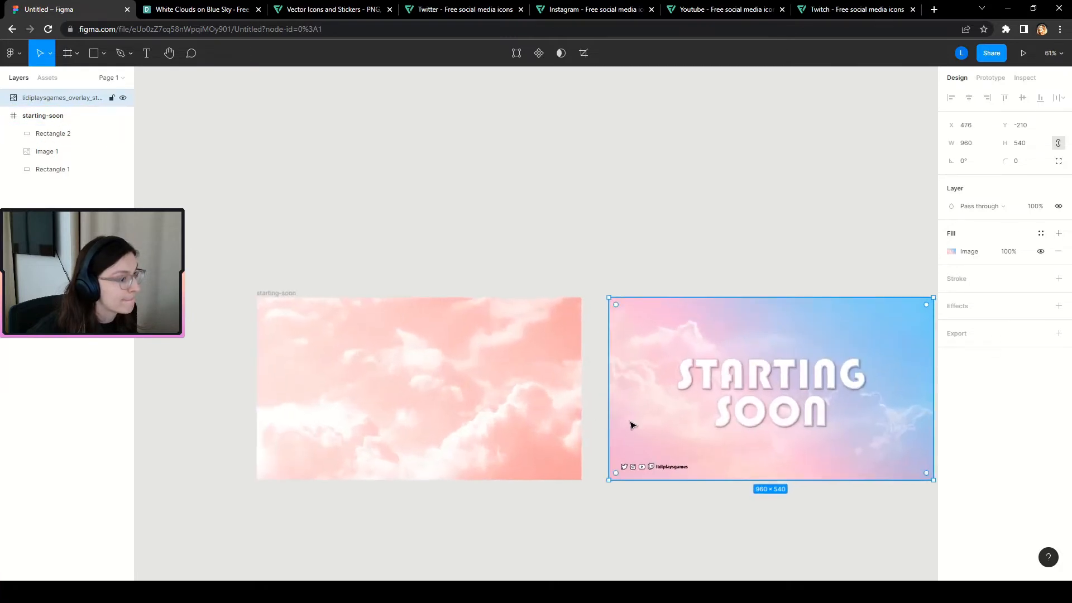
pyautogui.scroll(3, 789, 409)
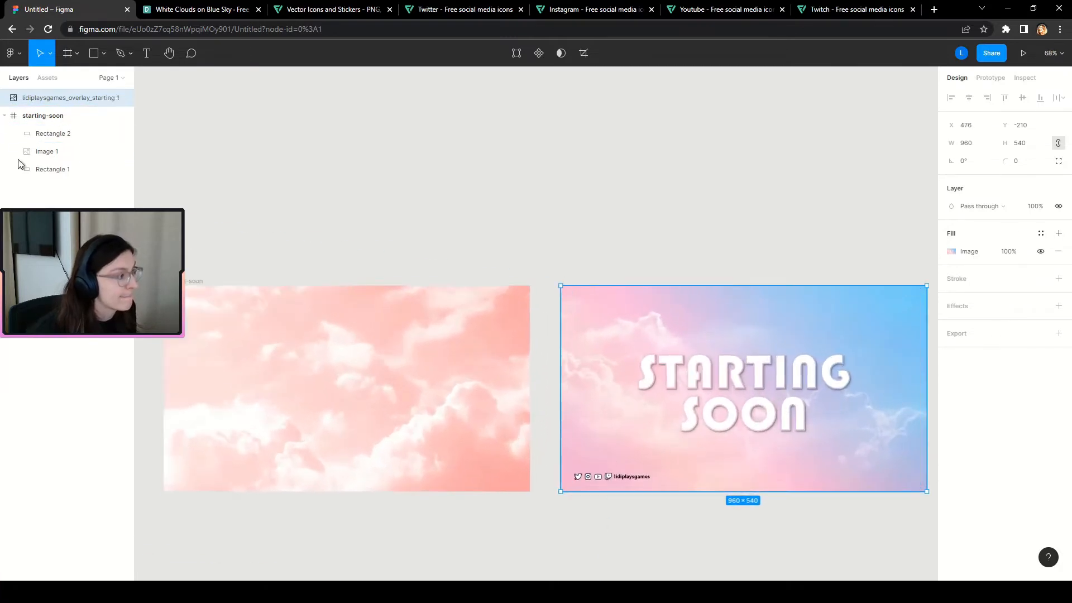
pyautogui.click(46, 137)
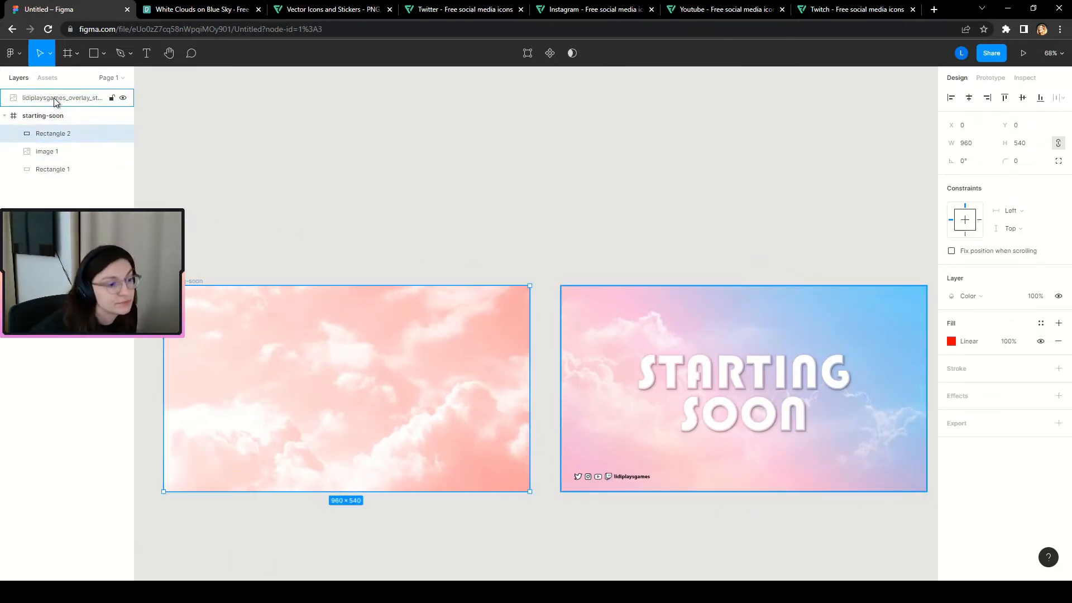
pyautogui.scroll(2, 311, 455)
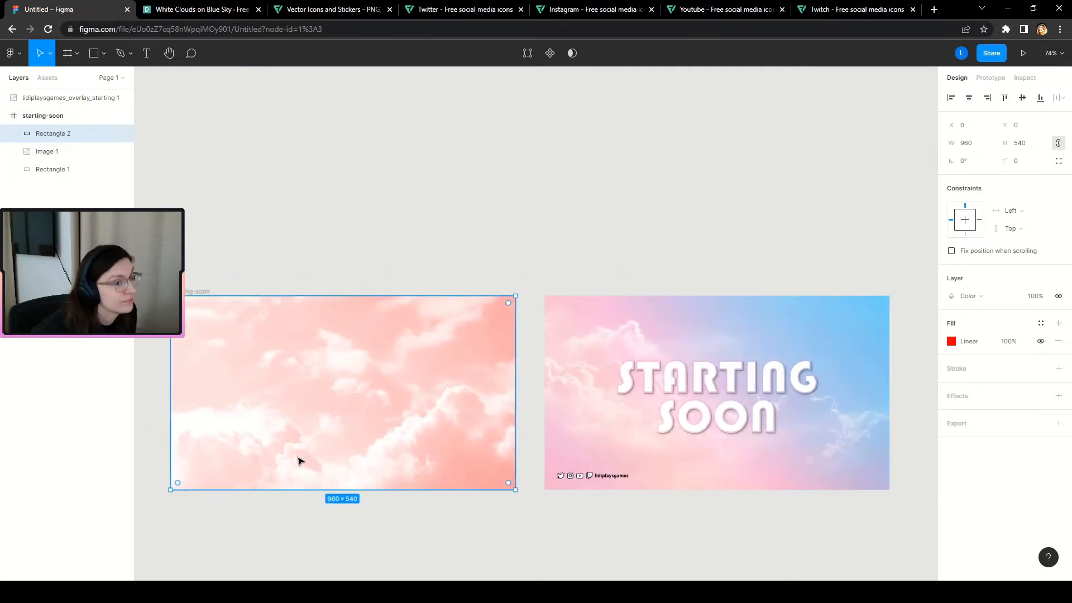
# Sample light blue 78D0F8 from the reference into the gradient's first stop.
pyautogui.click(951, 341)
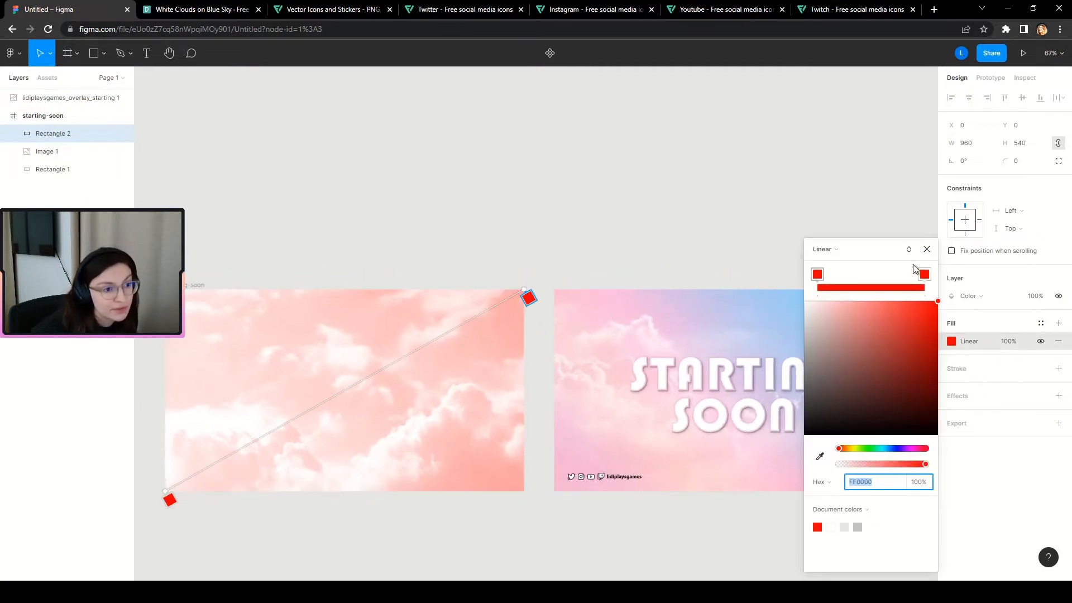
pyautogui.moveTo(893, 247); pyautogui.dragTo(1019, 226)
pyautogui.click(1050, 251)
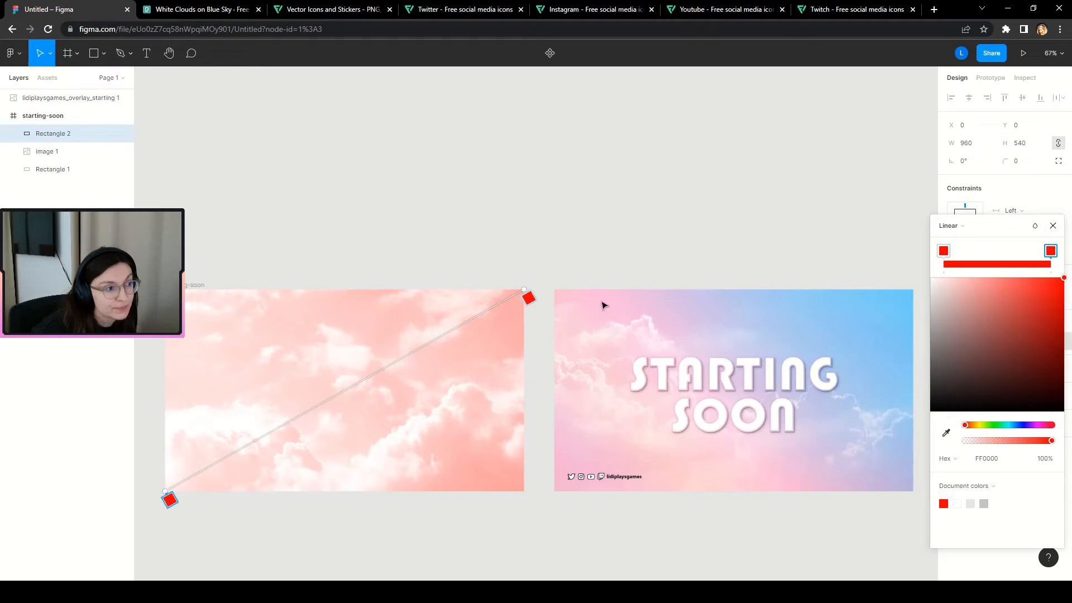
pyautogui.click(943, 251)
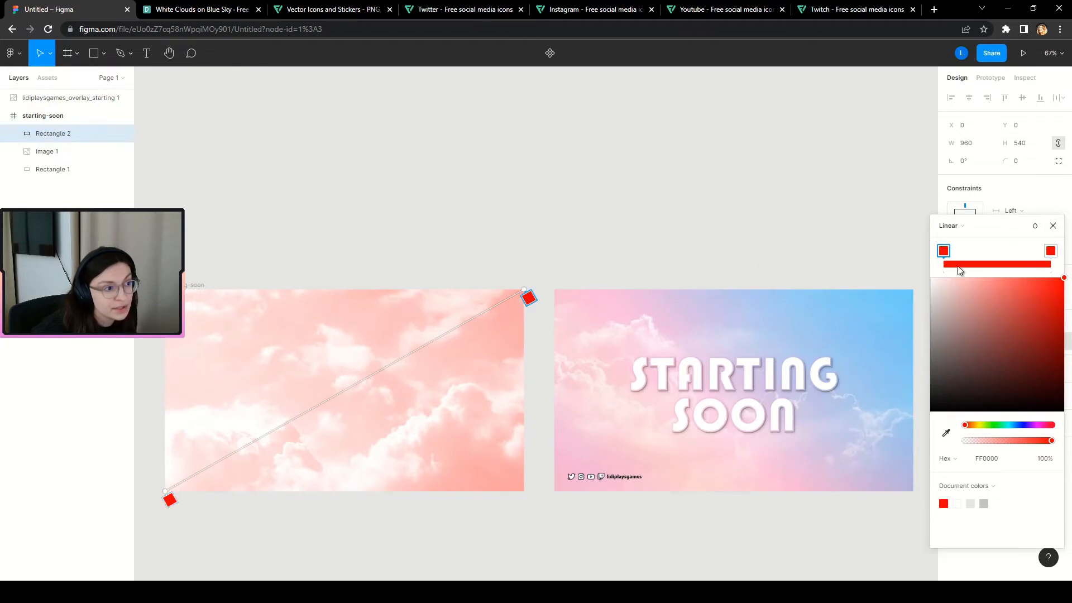
pyautogui.click(945, 433)
pyautogui.click(882, 316)
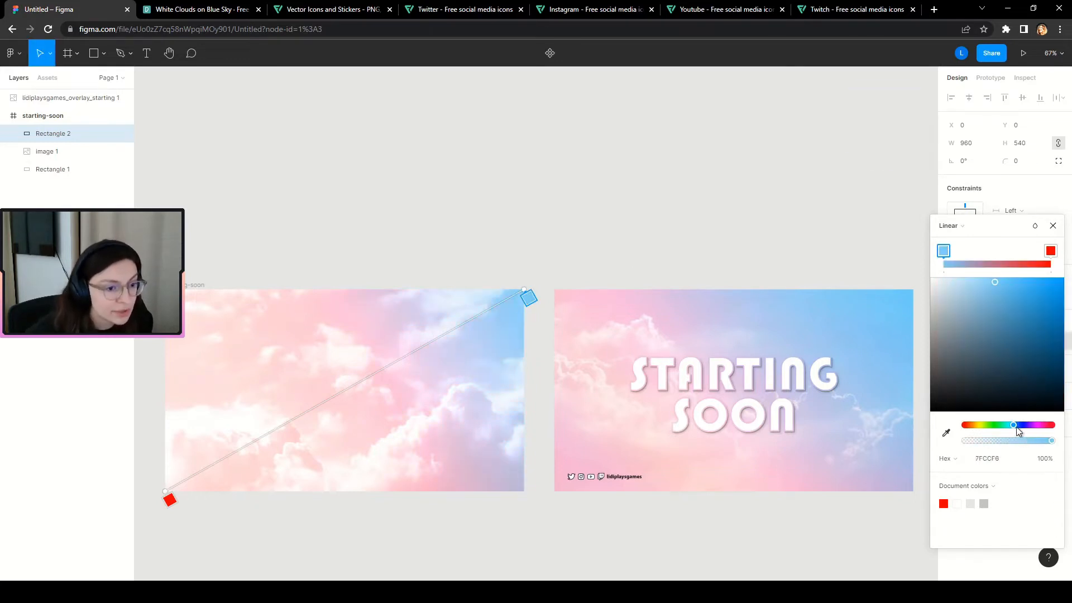
pyautogui.moveTo(1014, 428)
pyautogui.mouseDown()
pyautogui.moveTo(999, 431)
pyautogui.moveTo(1021, 427)
pyautogui.mouseUp()
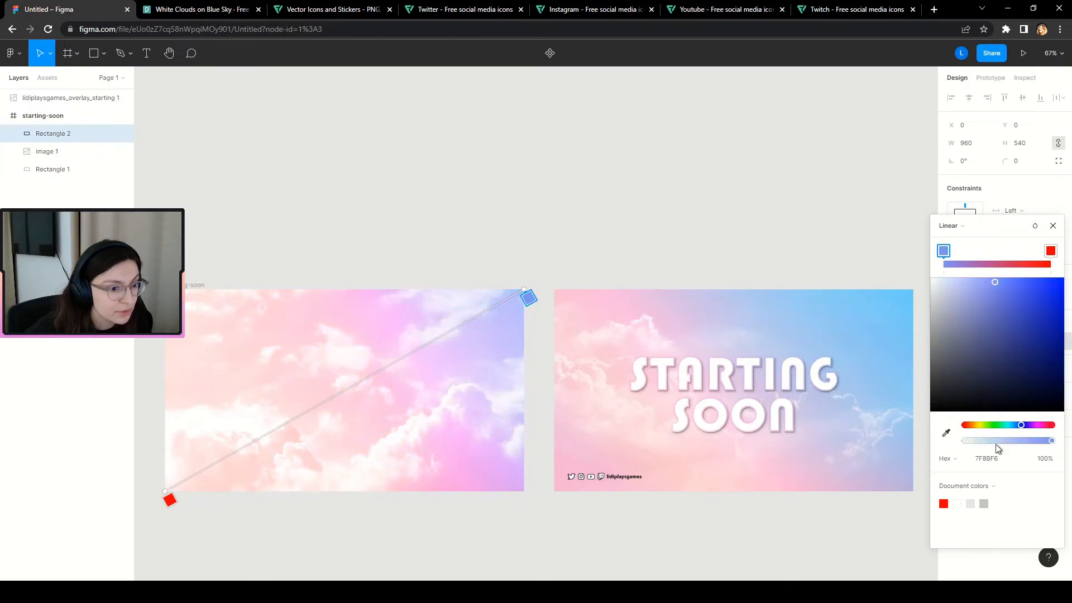
pyautogui.click(946, 433)
pyautogui.click(903, 312)
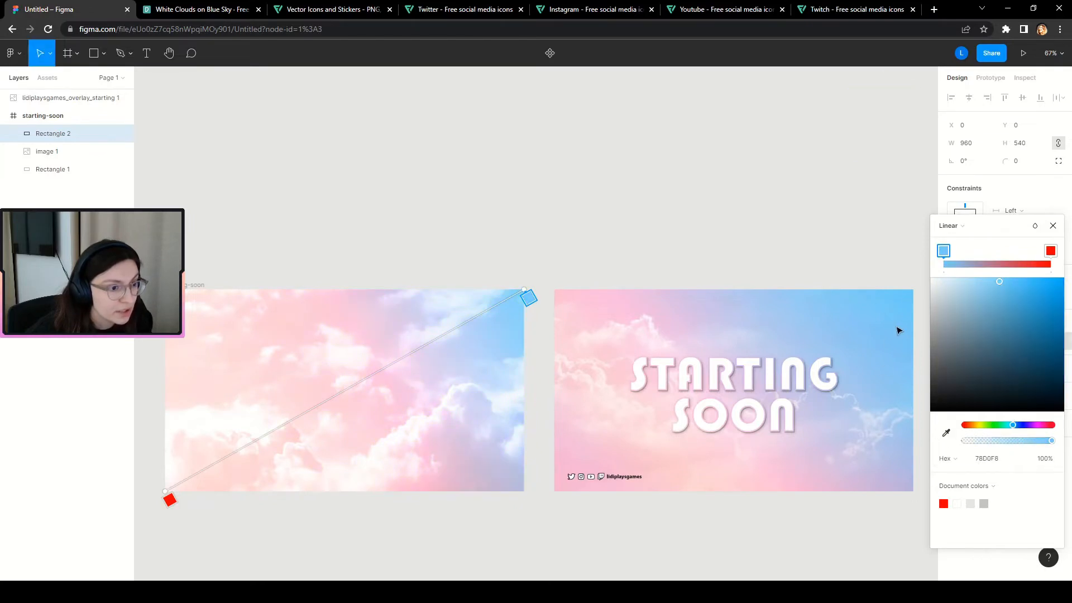
# Sample pink F2B6D2 from the reference into the other stop, discarding a trial middle stop.
pyautogui.click(1051, 251)
pyautogui.click(946, 433)
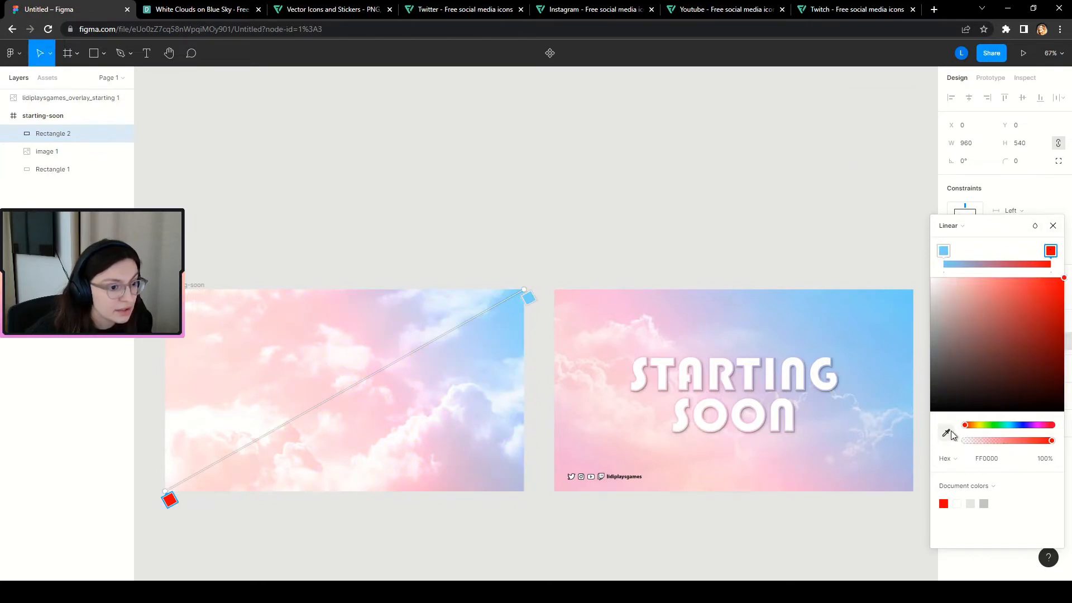
pyautogui.click(563, 477)
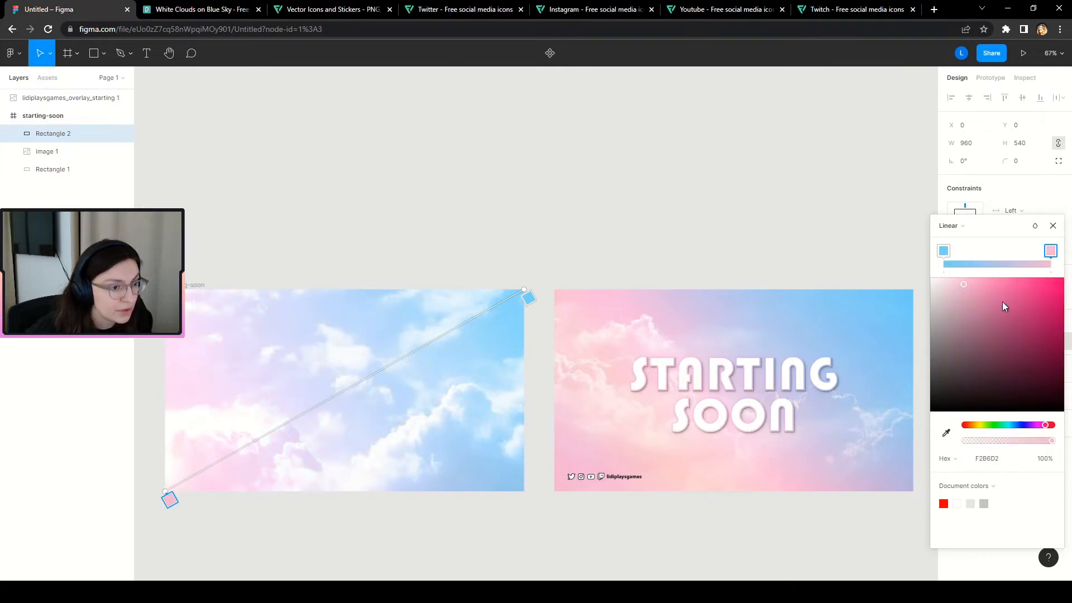
pyautogui.click(987, 254)
pyautogui.moveTo(986, 253); pyautogui.dragTo(996, 256)
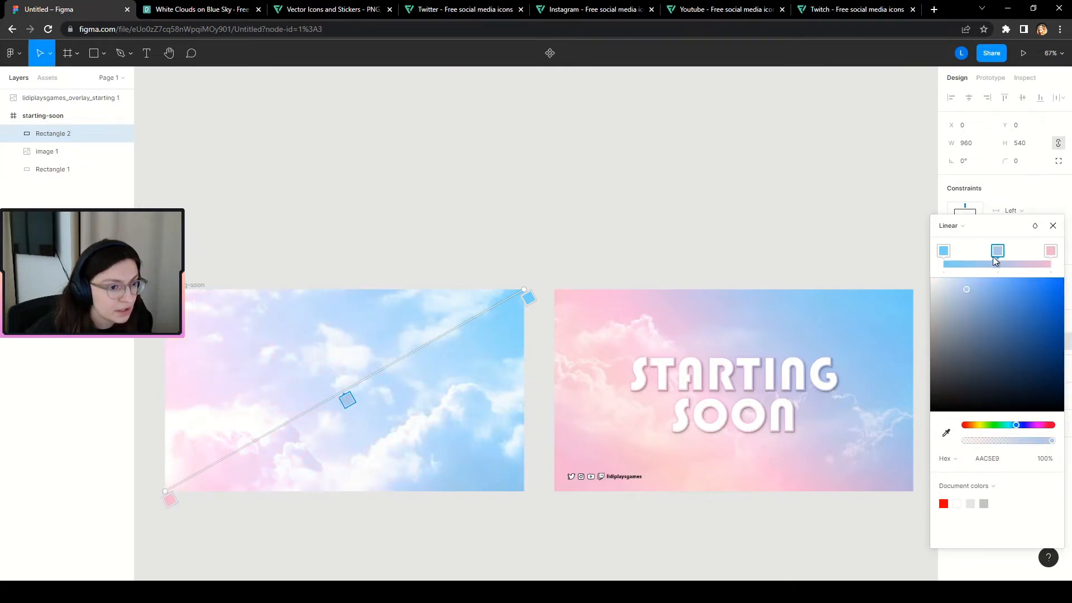
pyautogui.click(946, 433)
pyautogui.click(690, 470)
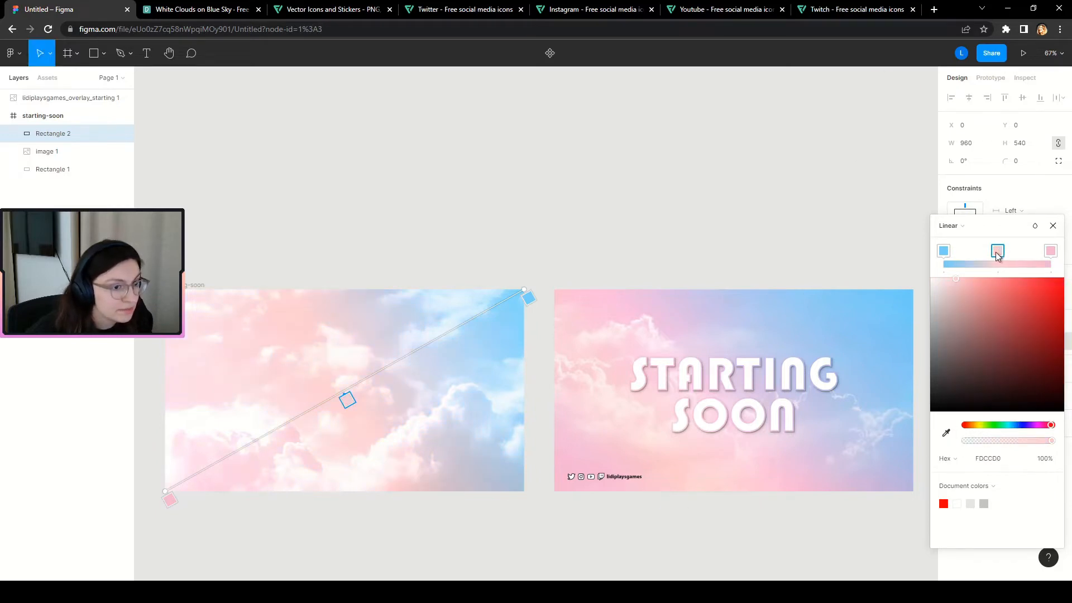
pyautogui.moveTo(997, 255)
pyautogui.mouseDown()
pyautogui.moveTo(982, 252)
pyautogui.moveTo(1006, 254)
pyautogui.moveTo(974, 266)
pyautogui.moveTo(1005, 260)
pyautogui.mouseUp()
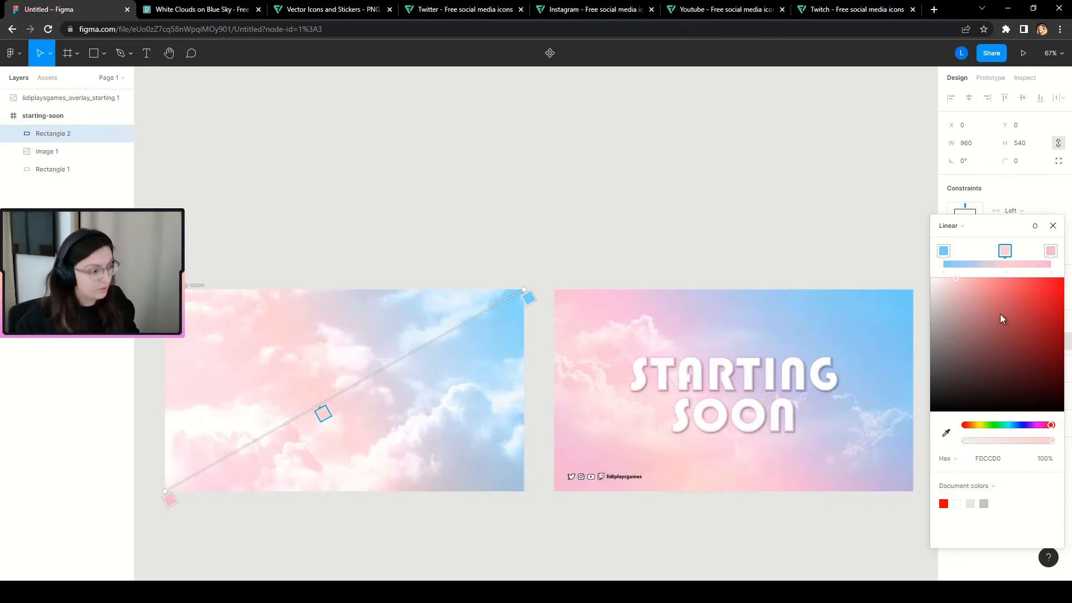
pyautogui.press('Delete')
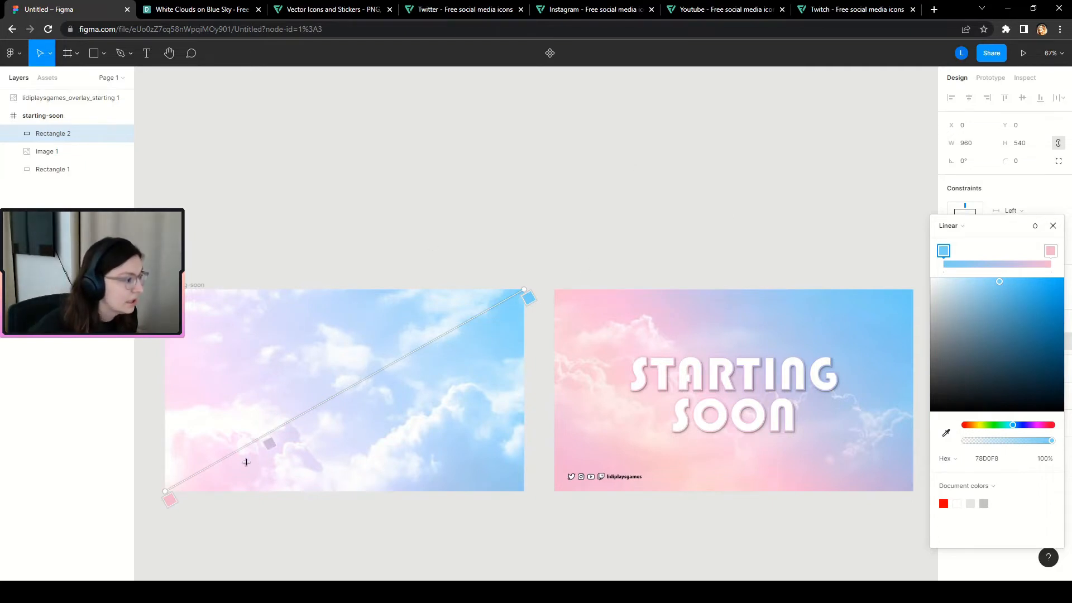
pyautogui.click(1052, 226)
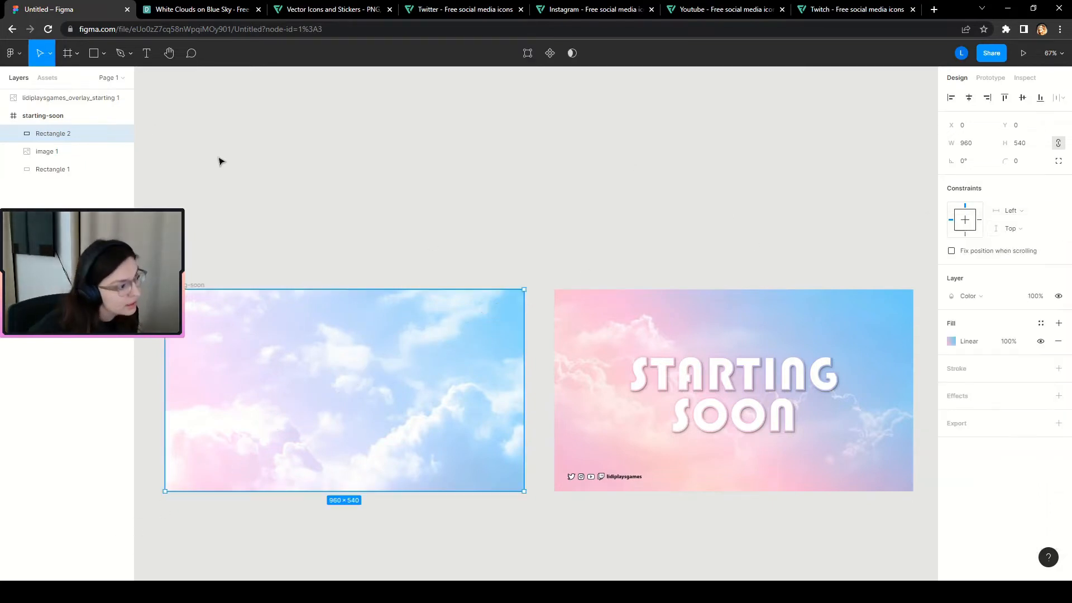
# Add a 'starting soon' text box over the clouds at font size 120.
pyautogui.scroll(-2, 550, 374)
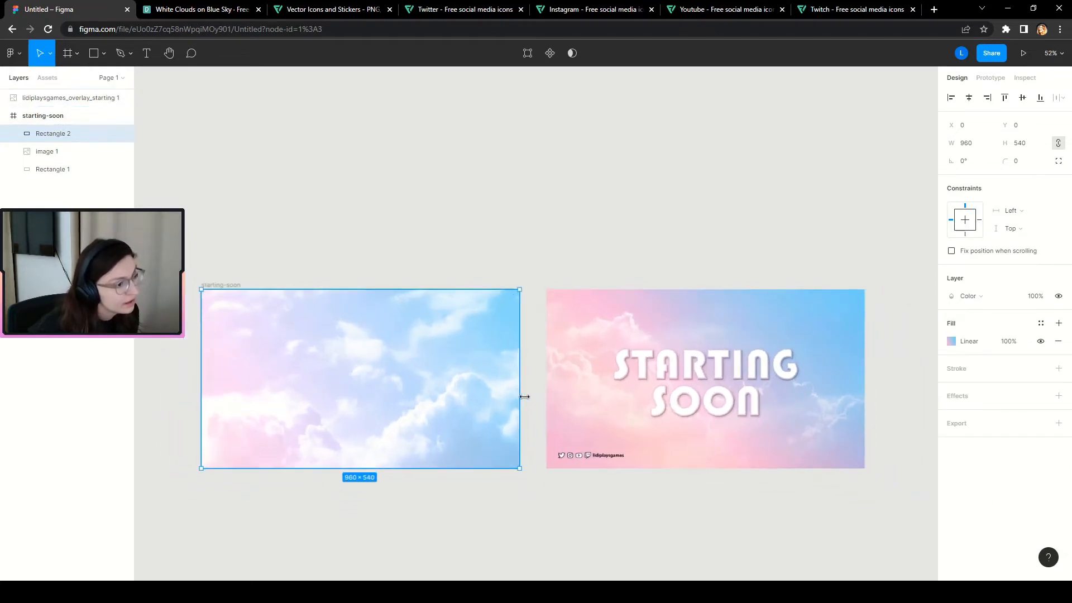
pyautogui.press('Escape')
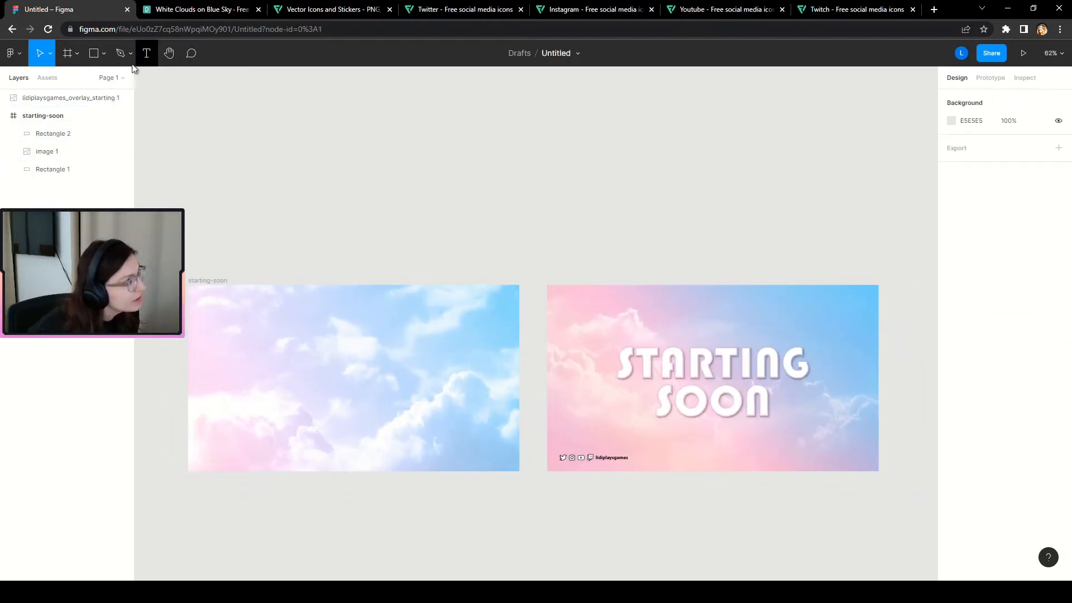
pyautogui.click(147, 53)
pyautogui.moveTo(219, 307); pyautogui.dragTo(478, 442)
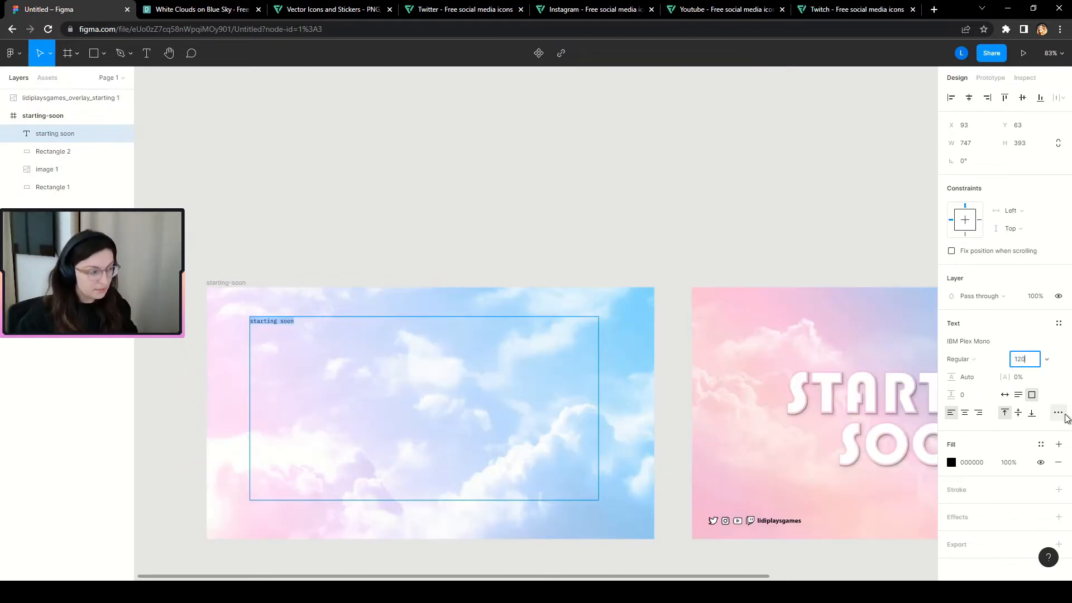
pyautogui.press('Return')
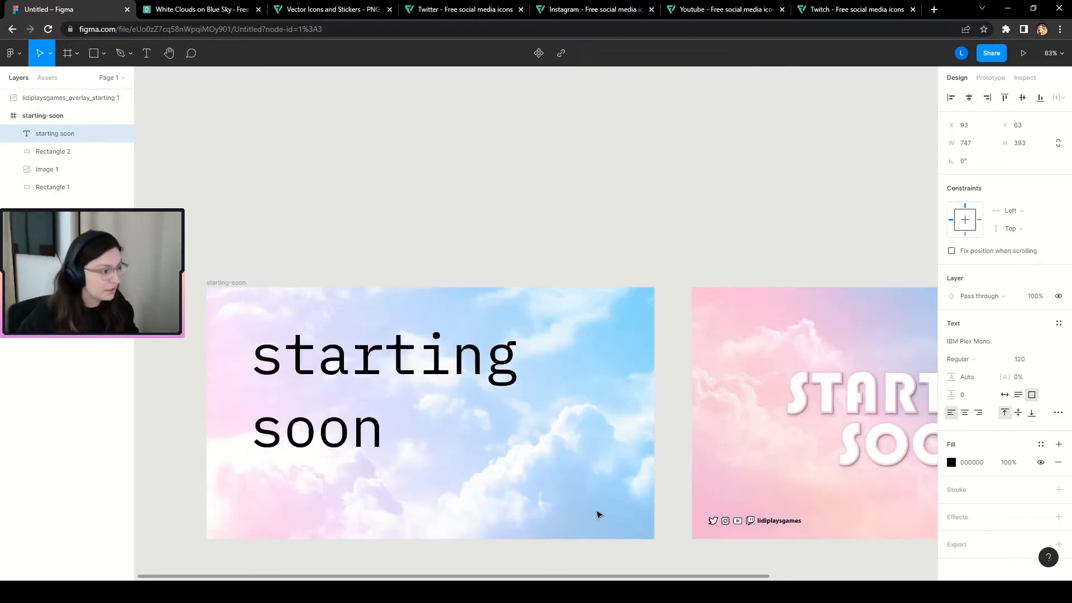
# Remove the extra space and centre-align the text, trying vertical alignments before settling on top.
pyautogui.click(522, 350)
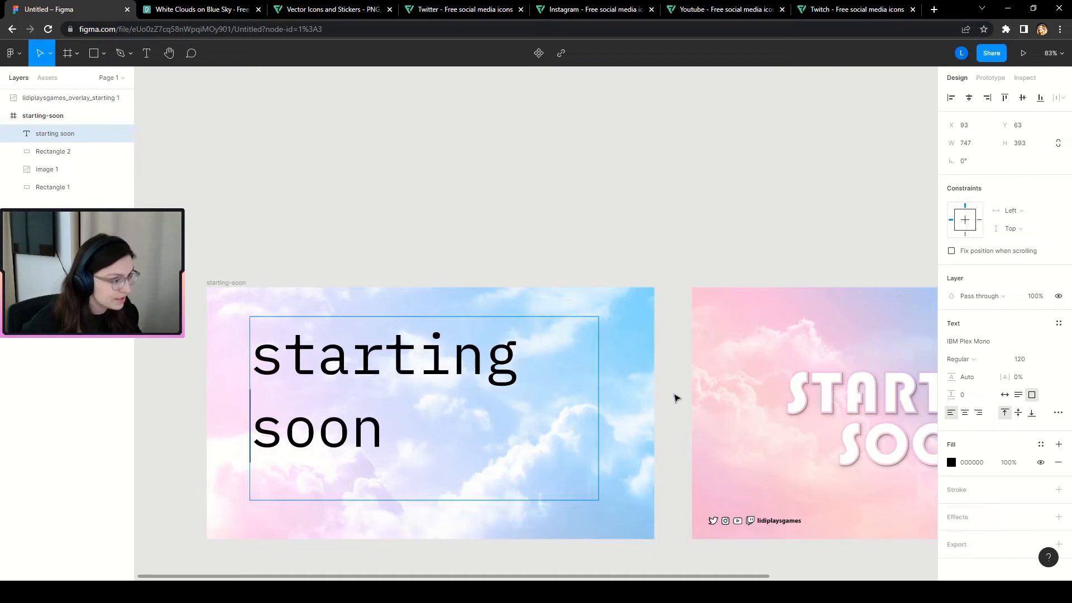
pyautogui.press('Delete')
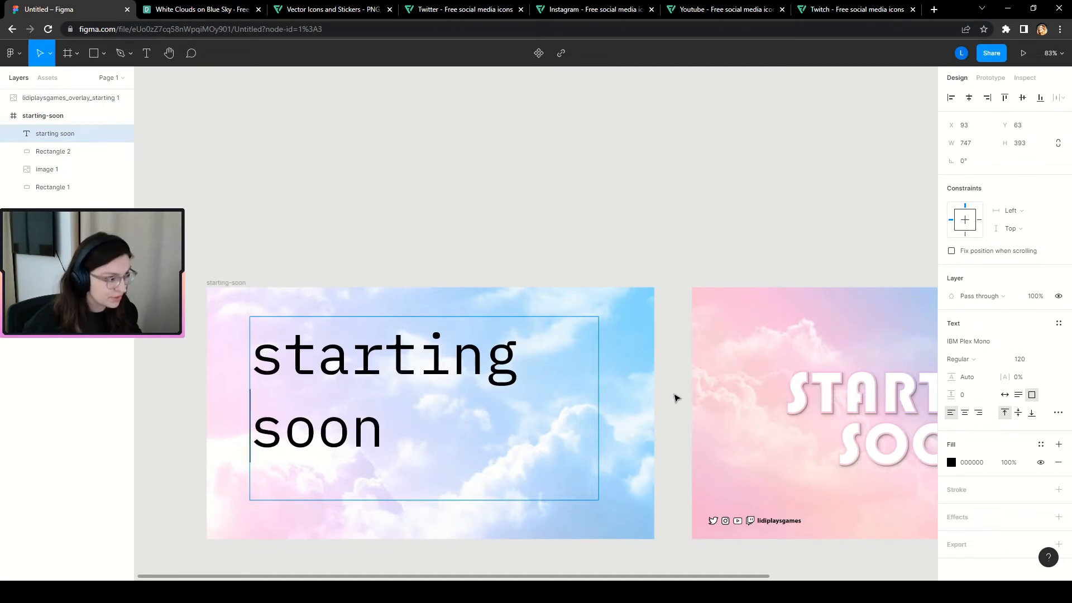
pyautogui.moveTo(434, 443); pyautogui.dragTo(204, 346)
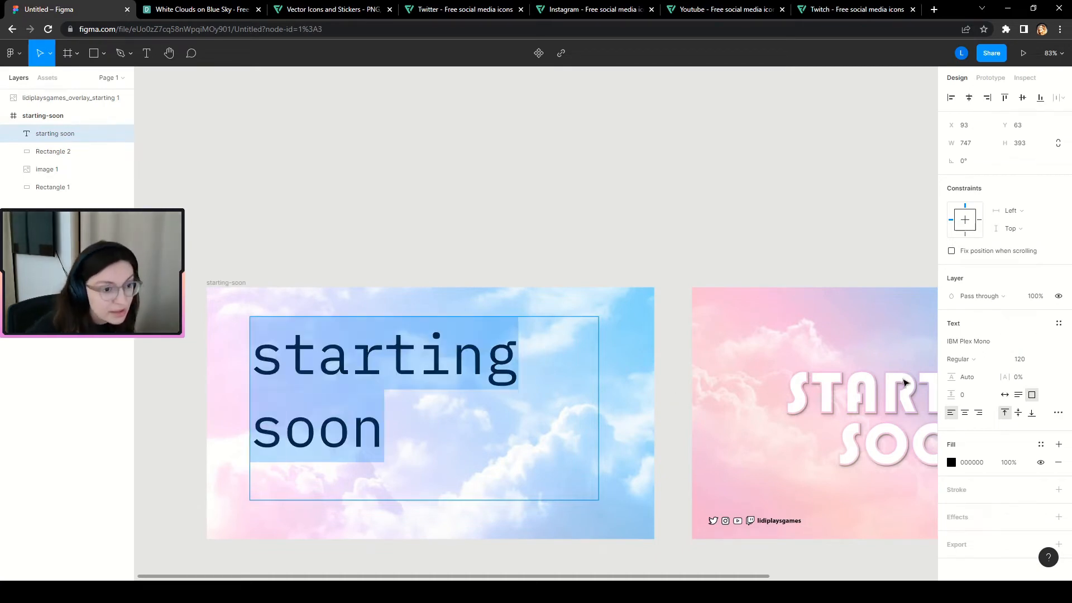
pyautogui.click(964, 414)
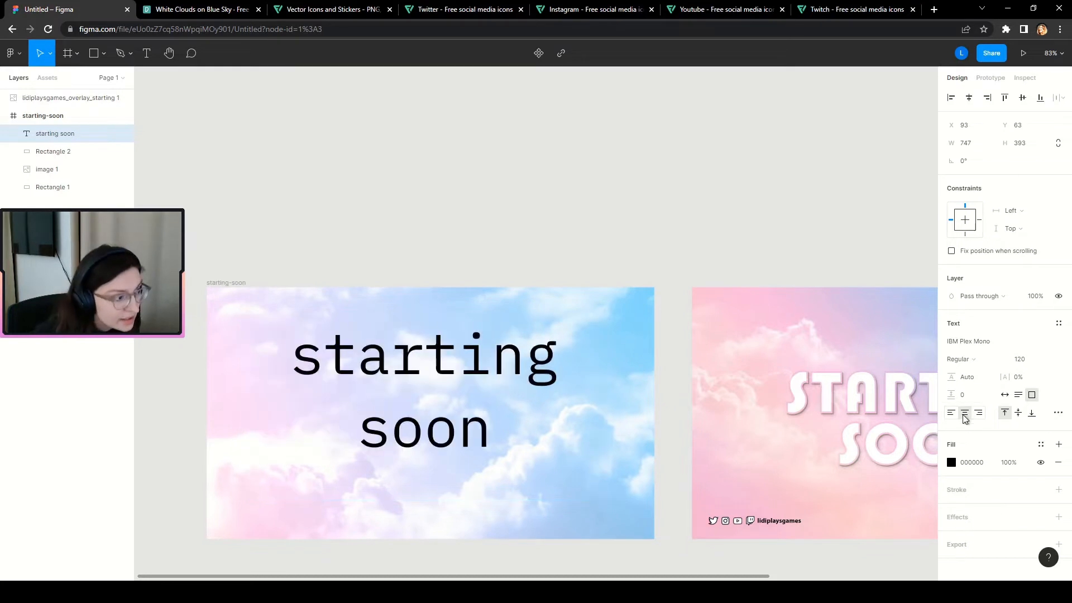
pyautogui.click(1018, 416)
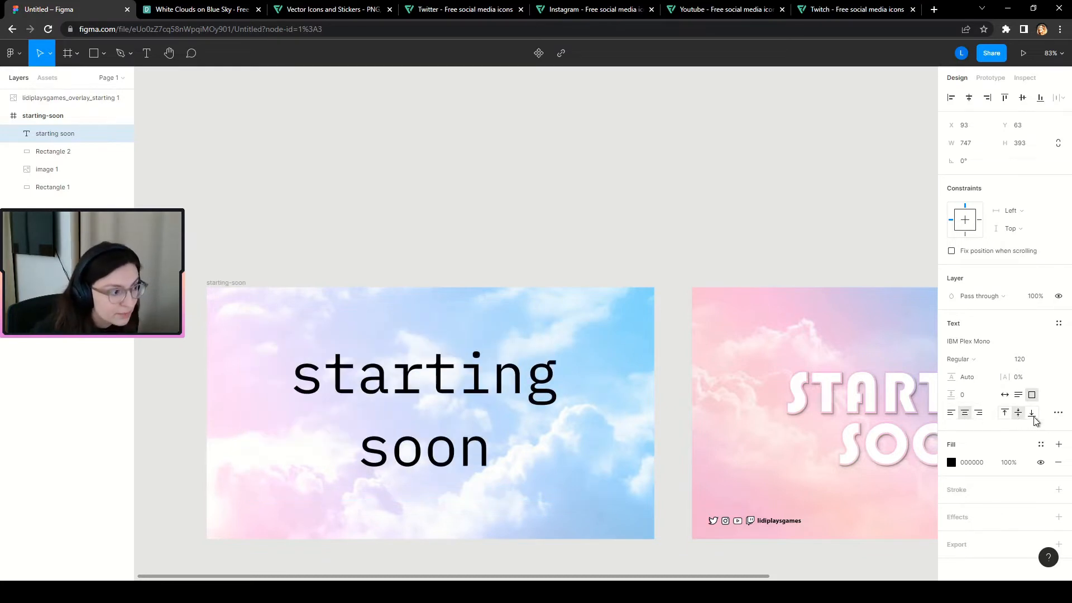
pyautogui.click(1033, 417)
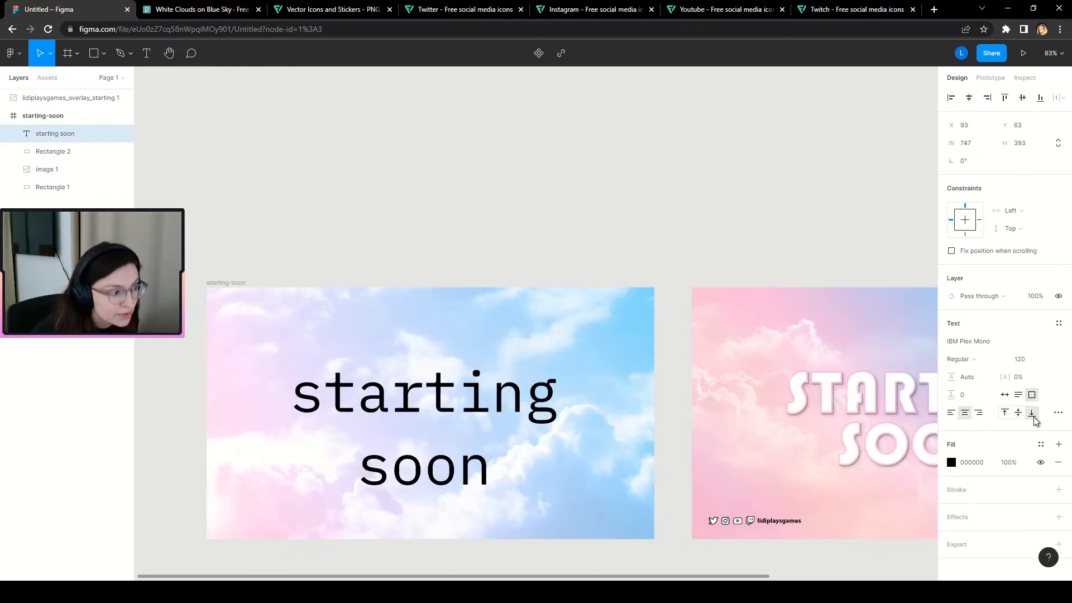
pyautogui.click(1005, 418)
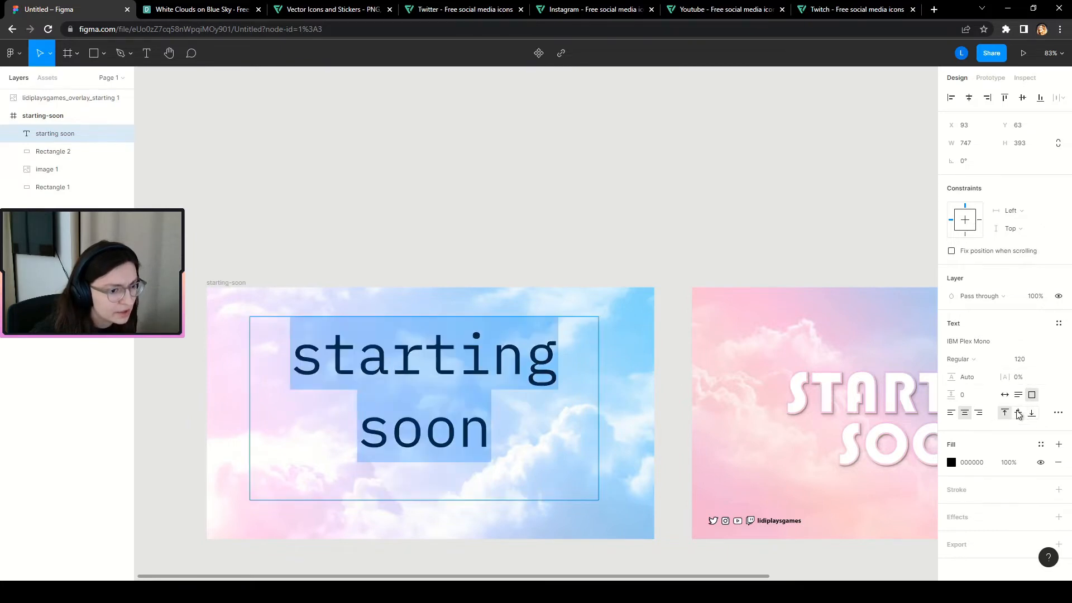
# Centre the text vertically and stretch its box to 960×540 at X 0, Y 0.
pyautogui.click(1019, 413)
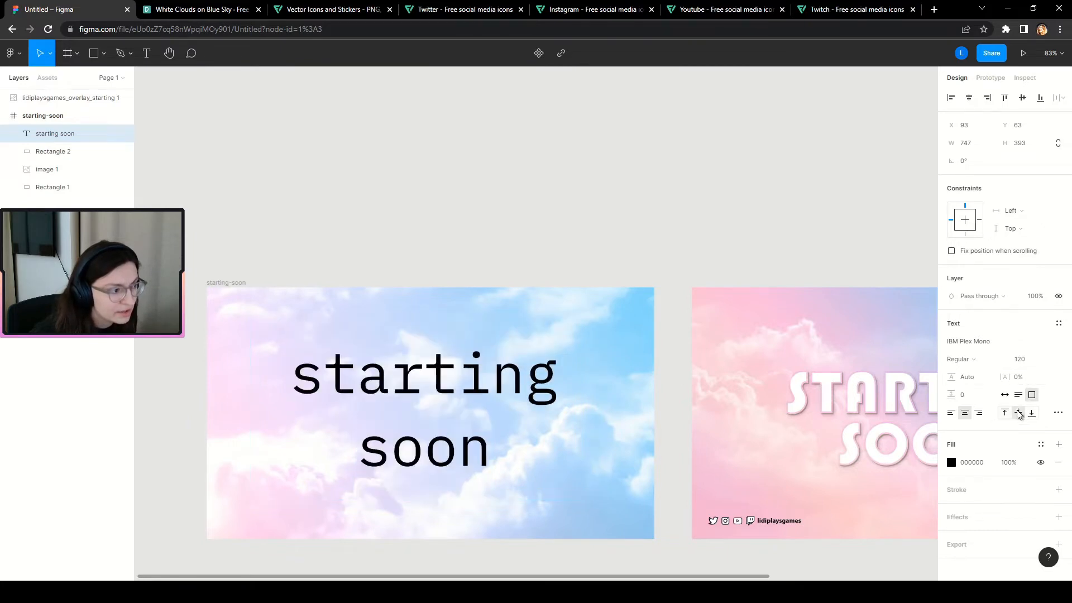
pyautogui.click(71, 136)
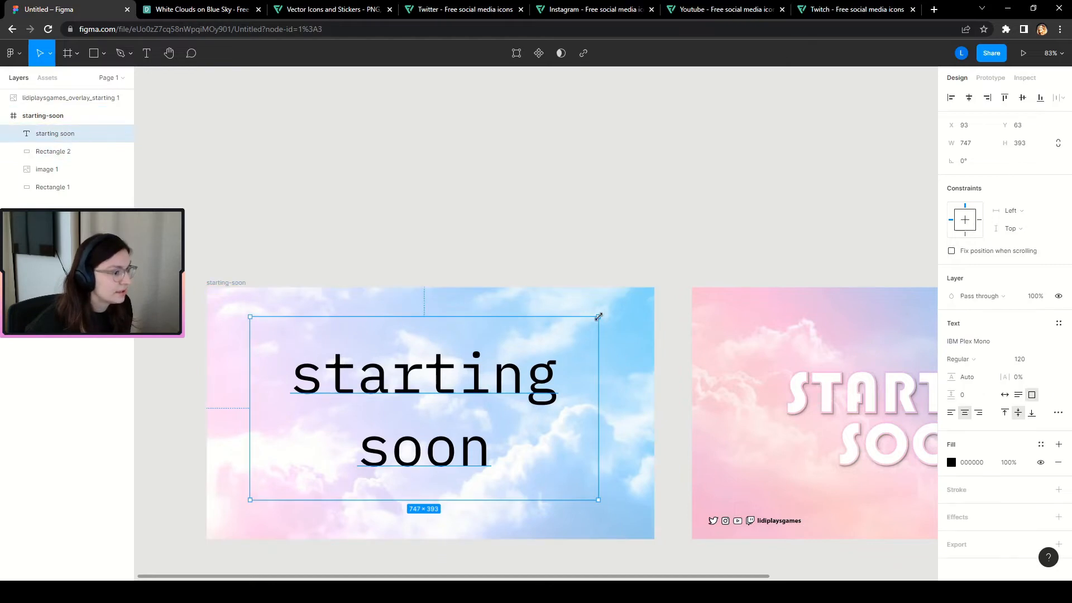
pyautogui.moveTo(598, 317); pyautogui.dragTo(653, 287)
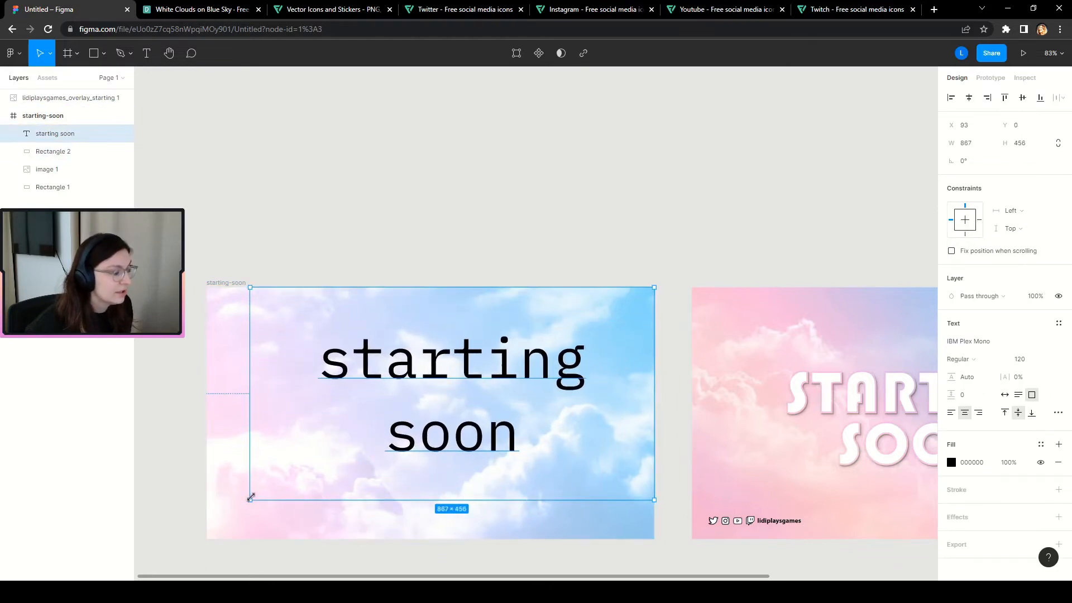
pyautogui.moveTo(251, 498); pyautogui.dragTo(207, 538)
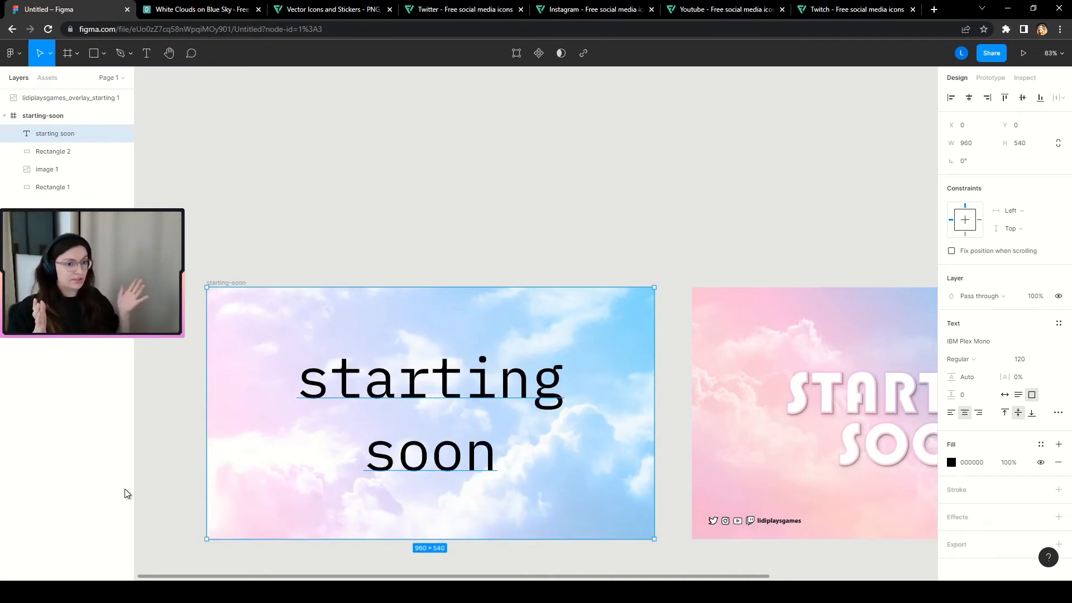
pyautogui.scroll(-1, 180, 455)
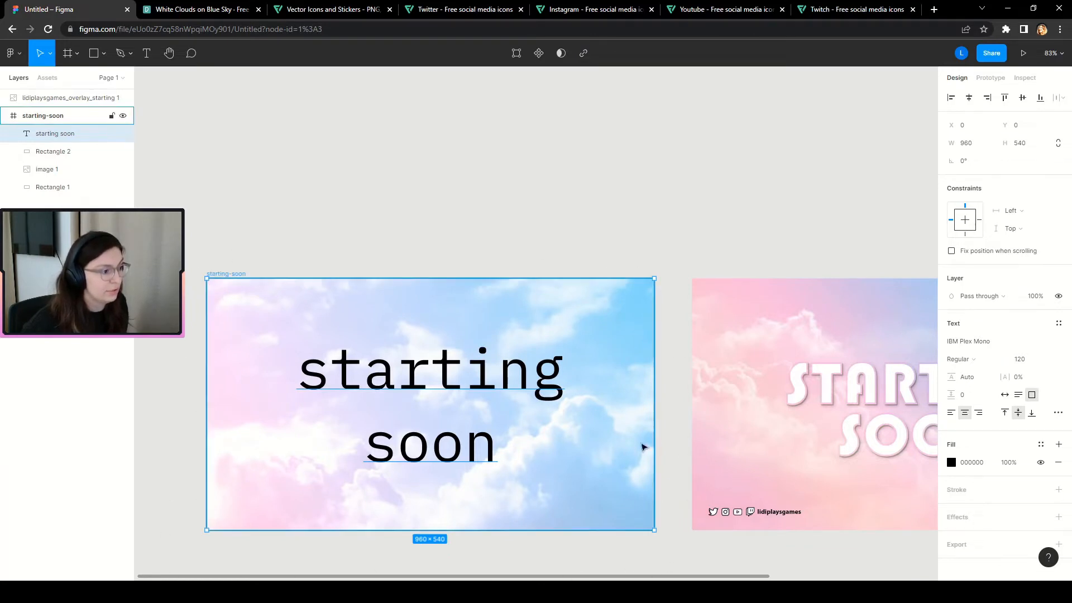
pyautogui.scroll(-3, 201, 399)
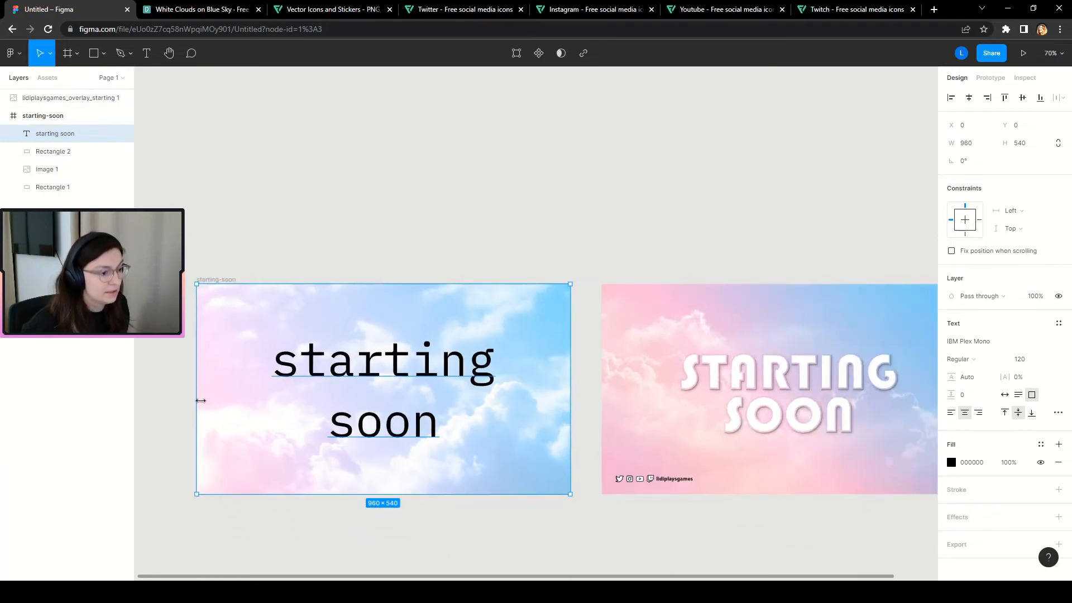
pyautogui.scroll(4, 261, 442)
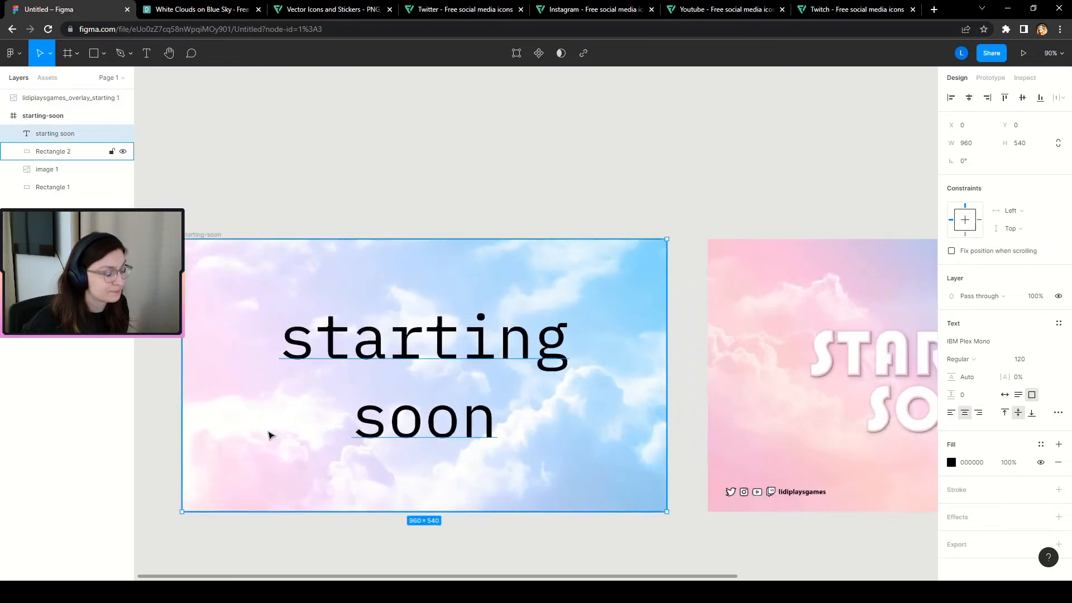
pyautogui.scroll(-3, 287, 395)
pyautogui.scroll(1, 290, 397)
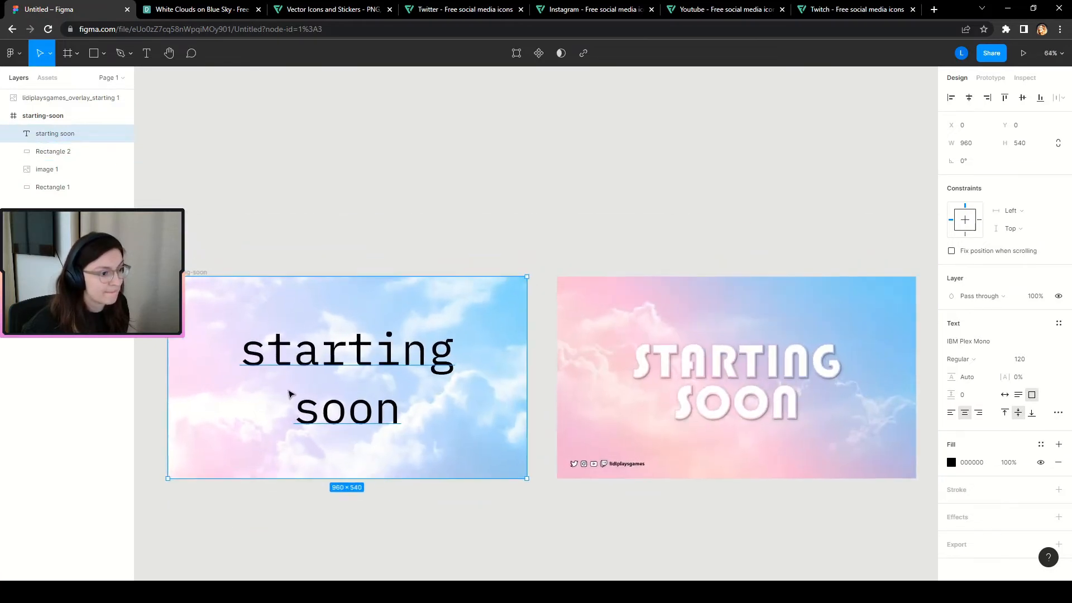
# Switch the starting soon text from IBM Plex Mono to the Hurricane font.
pyautogui.click(78, 151)
pyautogui.click(72, 133)
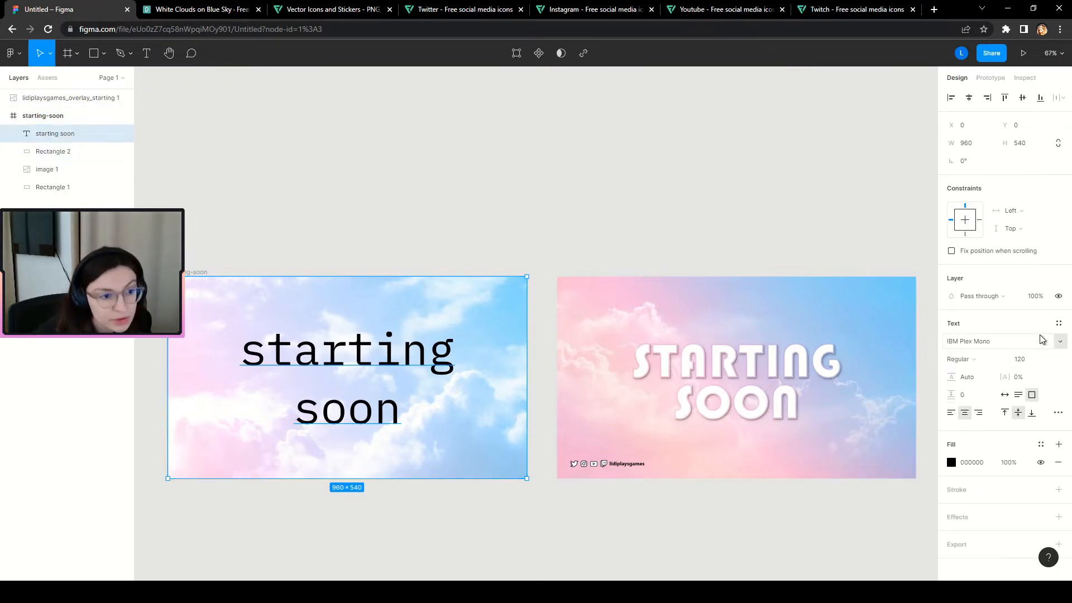
pyautogui.click(1060, 342)
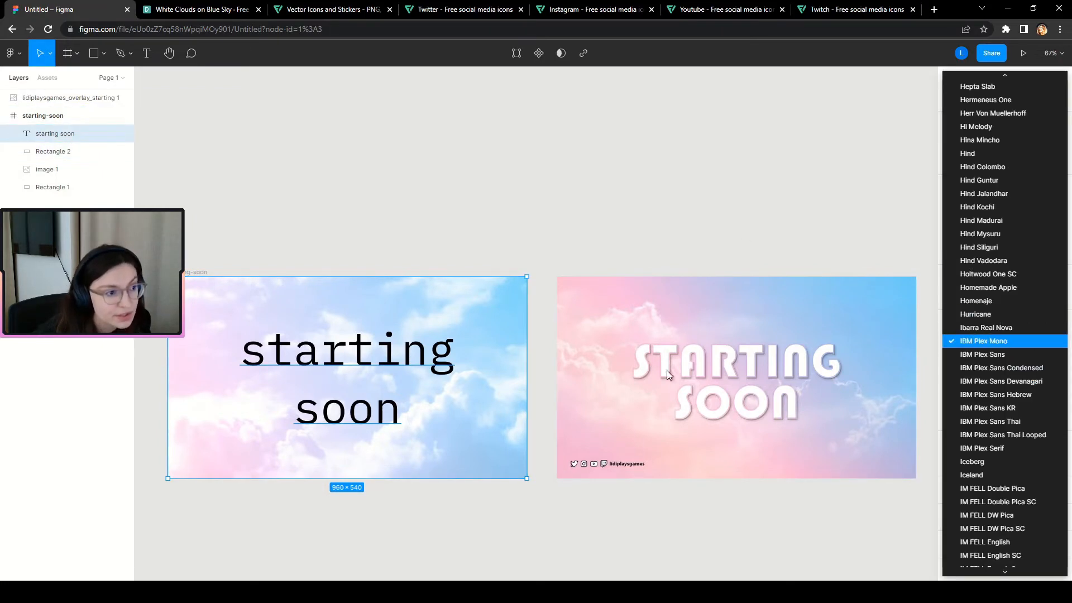
pyautogui.click(1000, 314)
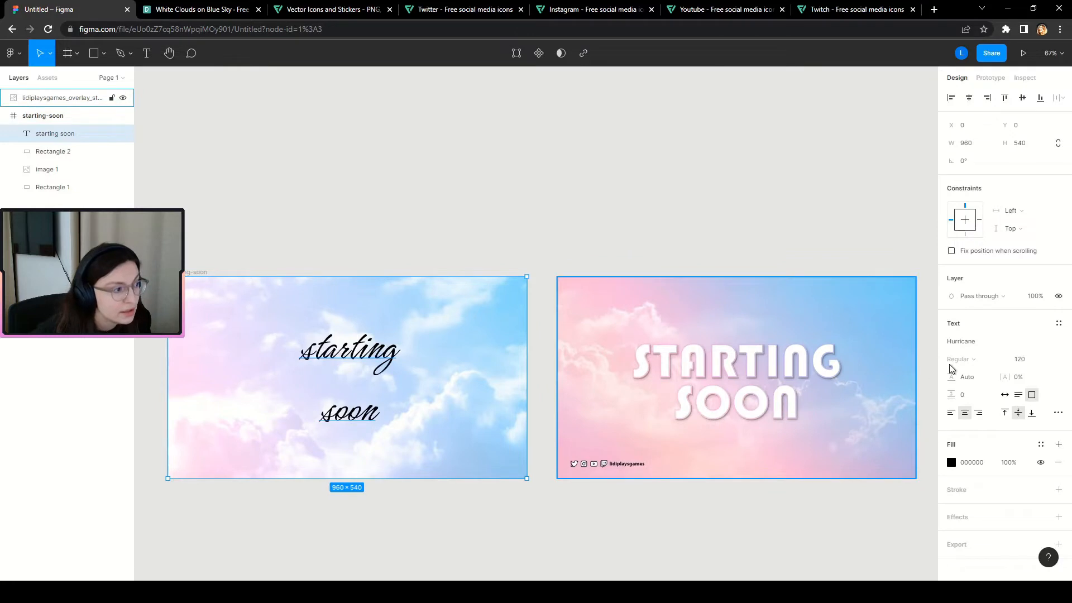
pyautogui.click(1059, 347)
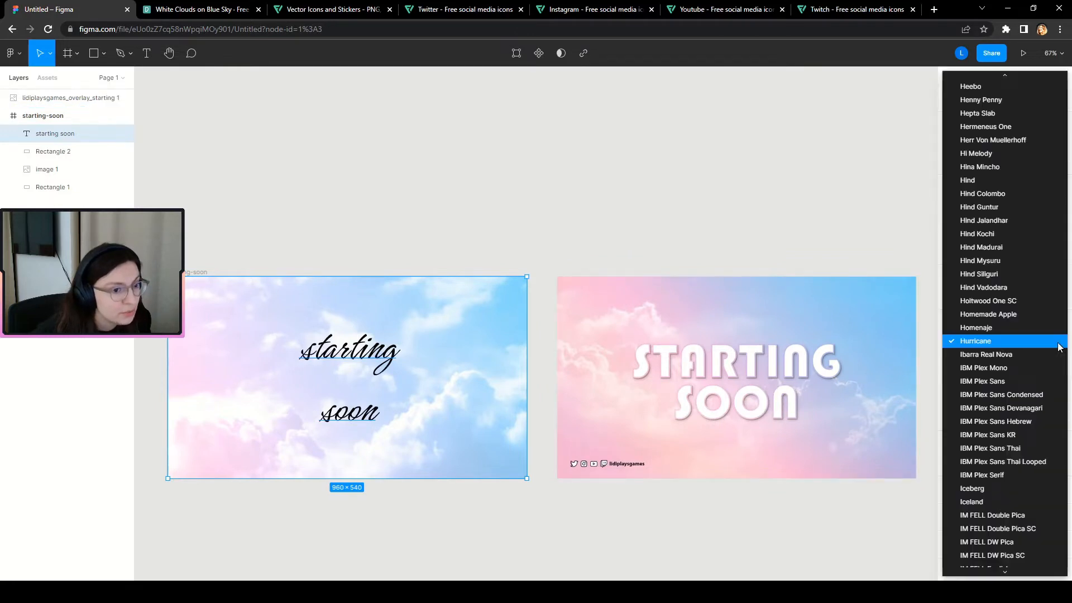
pyautogui.click(1030, 341)
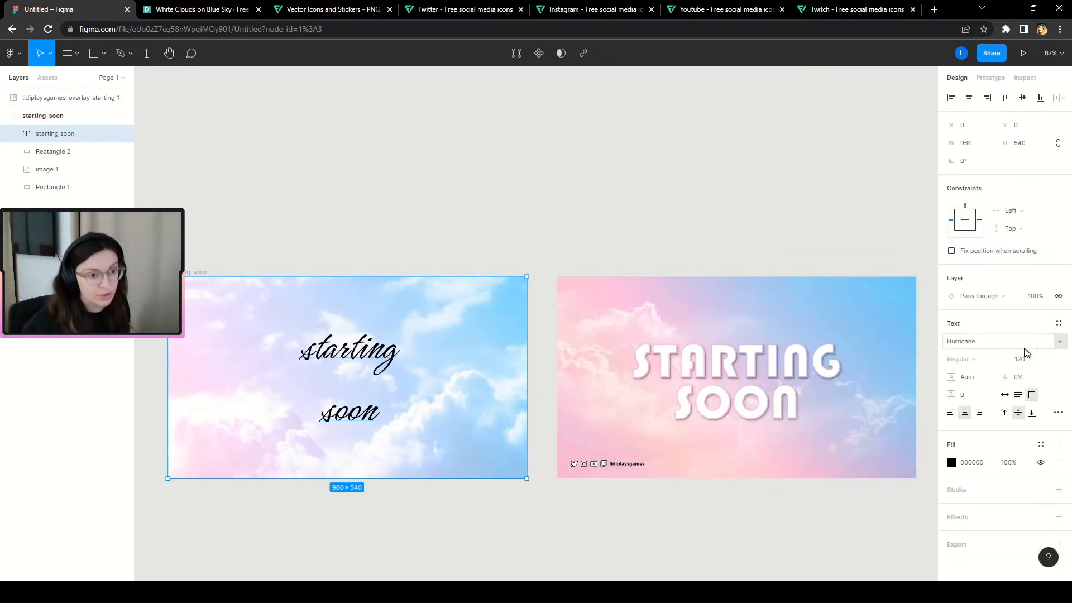
# Step through fonts, previewing Cutive and Abril Fatface, and settle on Aclonica.
pyautogui.click(968, 346)
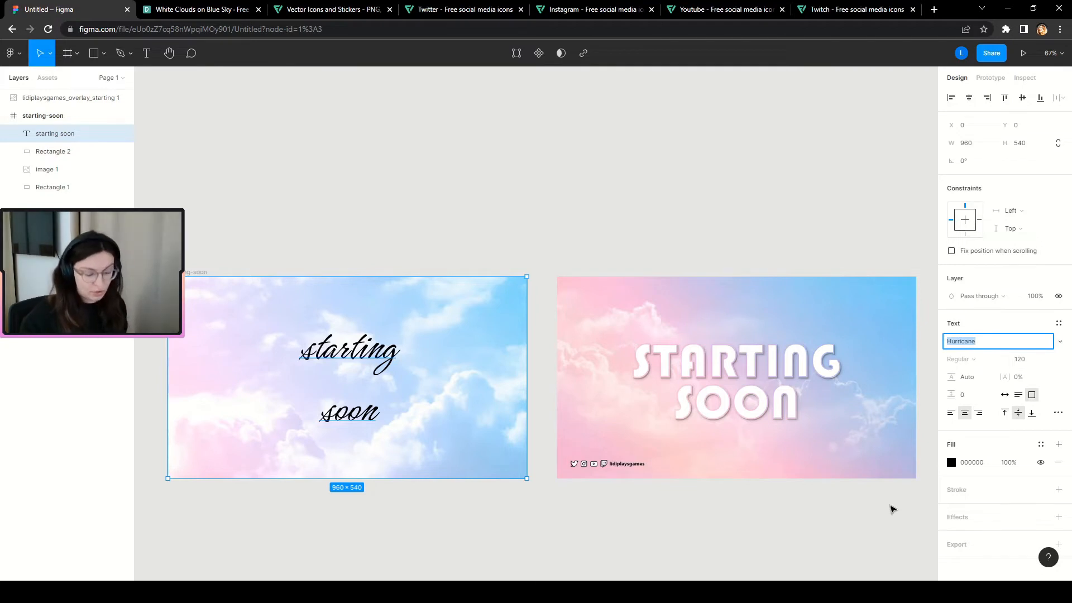
pyautogui.press('Up')
pyautogui.press('Up')
pyautogui.press('Up')
pyautogui.press('Up')
pyautogui.press('Up')
pyautogui.press('Up')
pyautogui.press('Up')
pyautogui.press('Up')
pyautogui.press('Up')
pyautogui.press('Up')
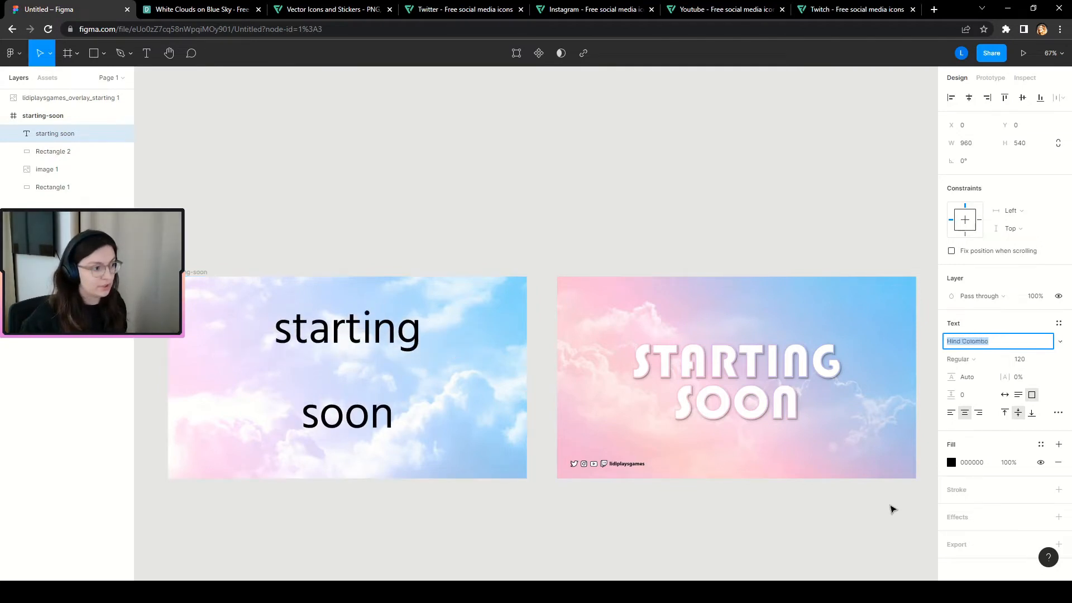
pyautogui.press('Up')
pyautogui.press('Up')
pyautogui.press('Up')
pyautogui.press('Up')
pyautogui.press('Up')
pyautogui.press('Up')
pyautogui.press('Up')
pyautogui.press('Up')
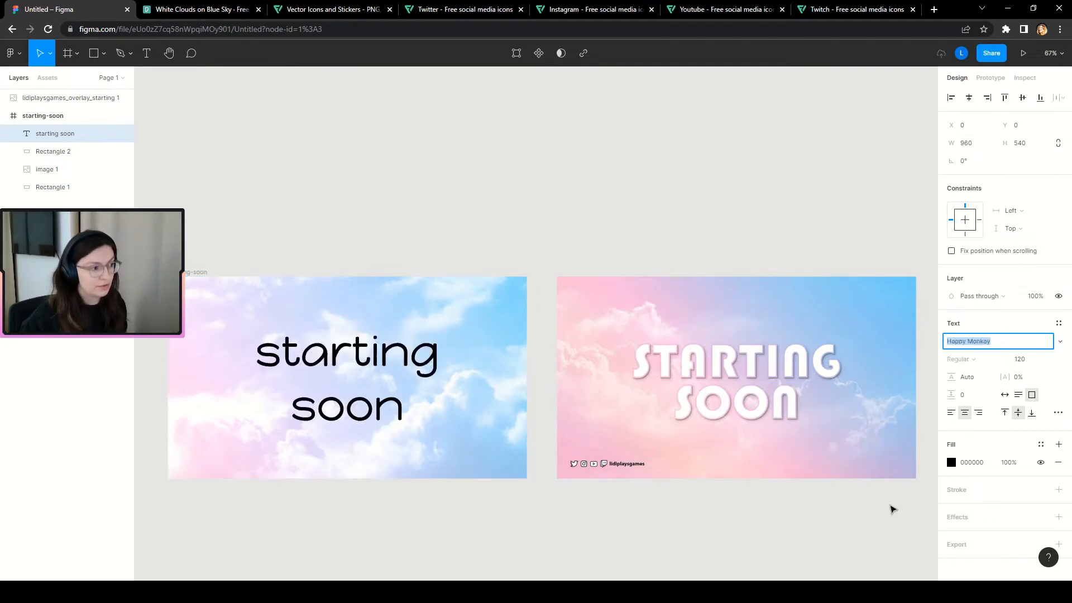
pyautogui.press('Up')
pyautogui.press('Up')
pyautogui.press('Up')
pyautogui.press('Up')
pyautogui.press('Up')
pyautogui.press('Up')
pyautogui.press('Up')
pyautogui.press('Up')
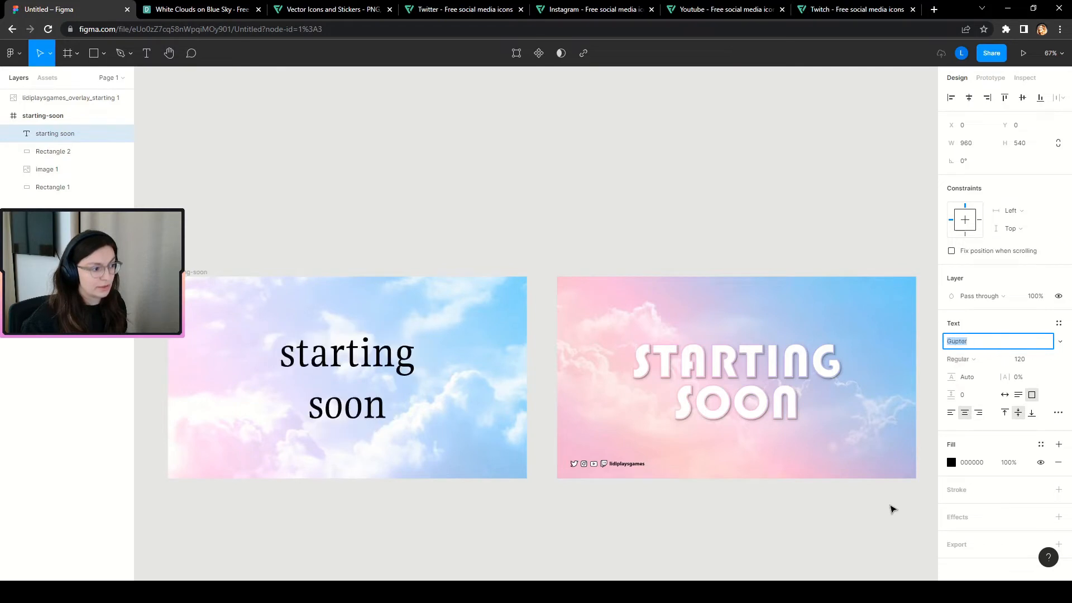
pyautogui.press('Up')
pyautogui.press('Up')
pyautogui.press('Up')
pyautogui.press('Up')
pyautogui.press('Up')
pyautogui.press('Up')
pyautogui.press('Up')
pyautogui.press('Up')
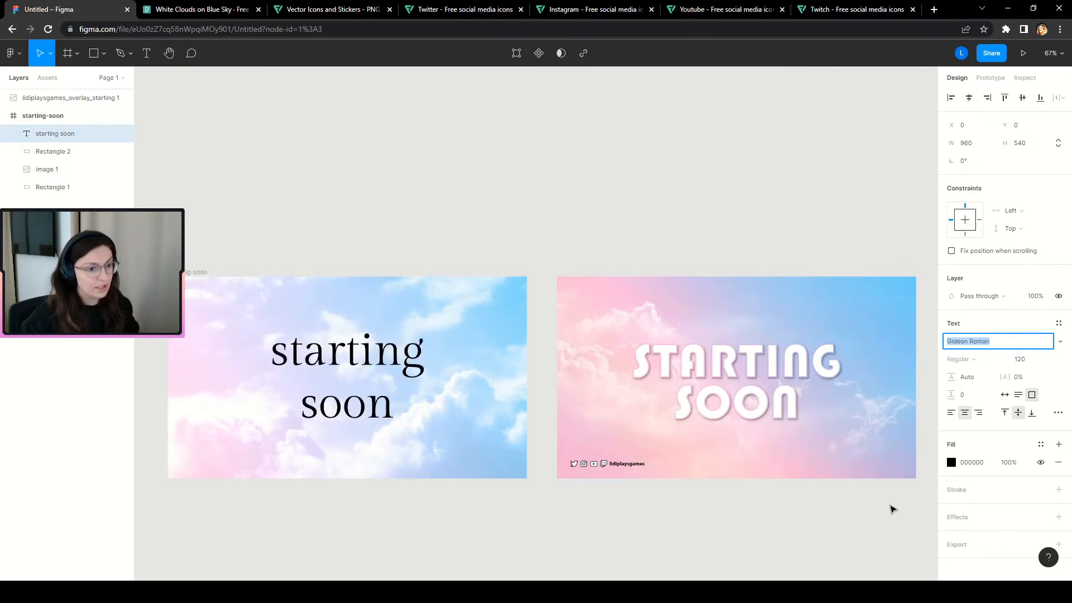
pyautogui.press('Up')
pyautogui.press('Up')
pyautogui.press('Up')
pyautogui.press('Up')
pyautogui.press('Up')
pyautogui.press('Up')
pyautogui.press('Up')
pyautogui.press('Up')
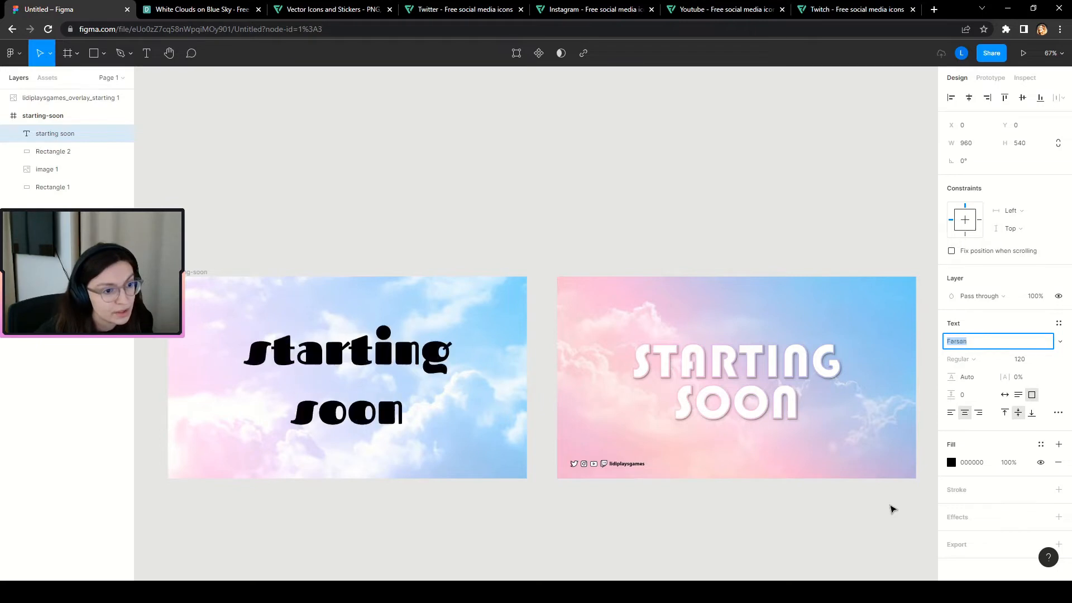
pyautogui.press('Up')
pyautogui.press('Up')
pyautogui.press('Up')
pyautogui.press('Up')
pyautogui.press('Up')
pyautogui.press('Up')
pyautogui.press('Up')
pyautogui.press('Up')
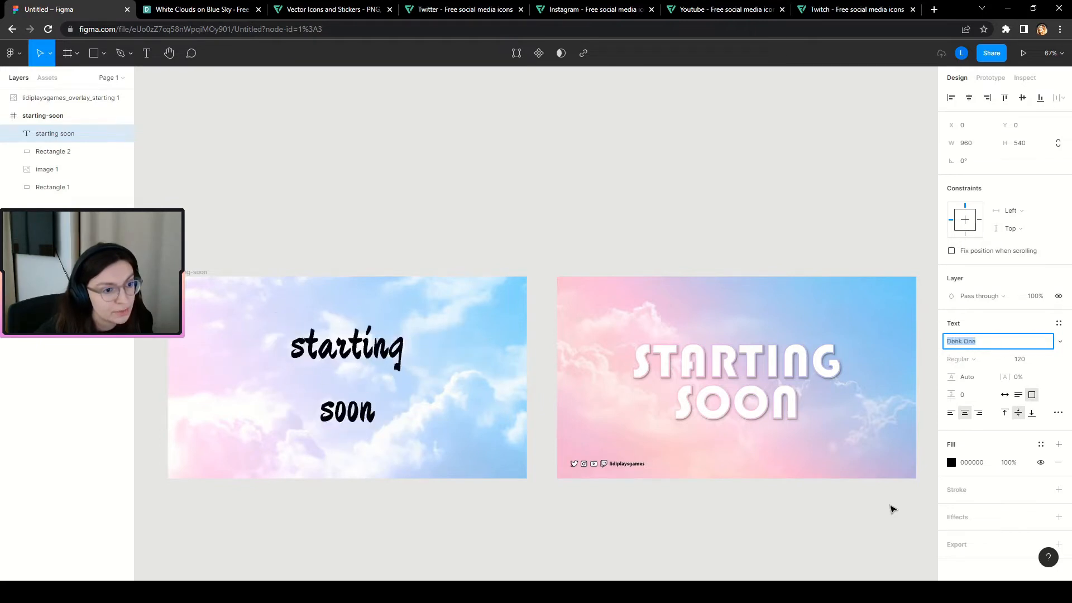
pyautogui.press('Up')
pyautogui.press('Up')
pyautogui.click(1060, 342)
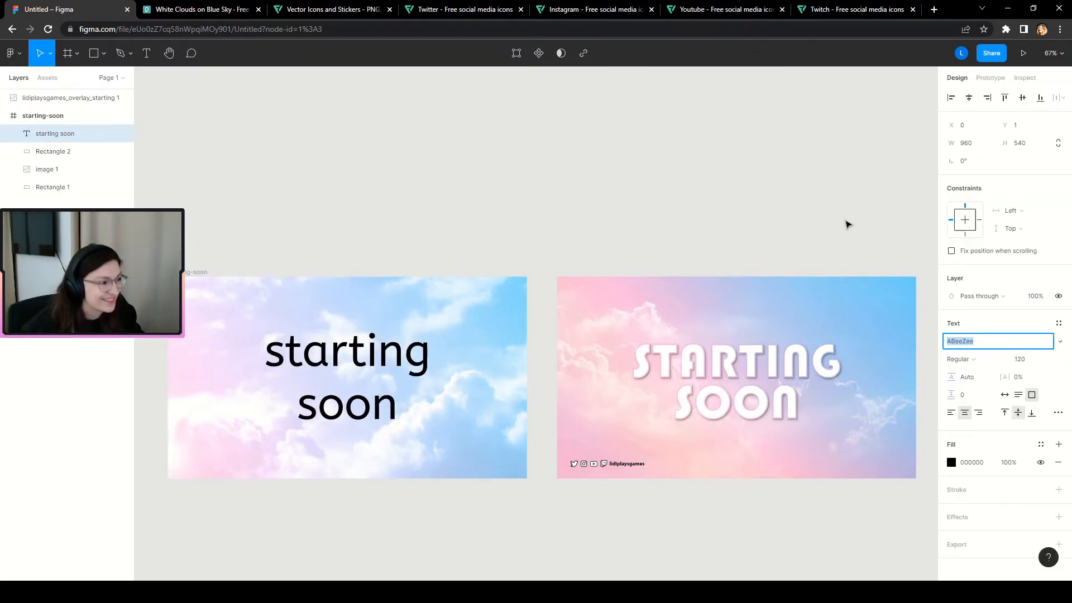
pyautogui.press('Down')
pyautogui.press('Down')
pyautogui.press('Down')
pyautogui.press('Down')
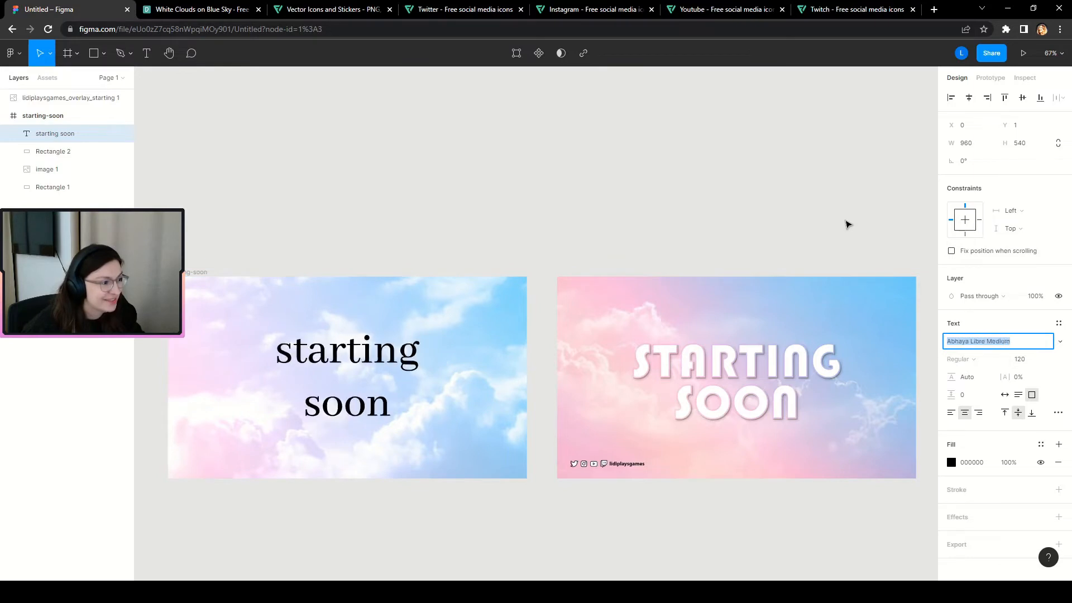
pyautogui.press('Up')
pyautogui.press('Down')
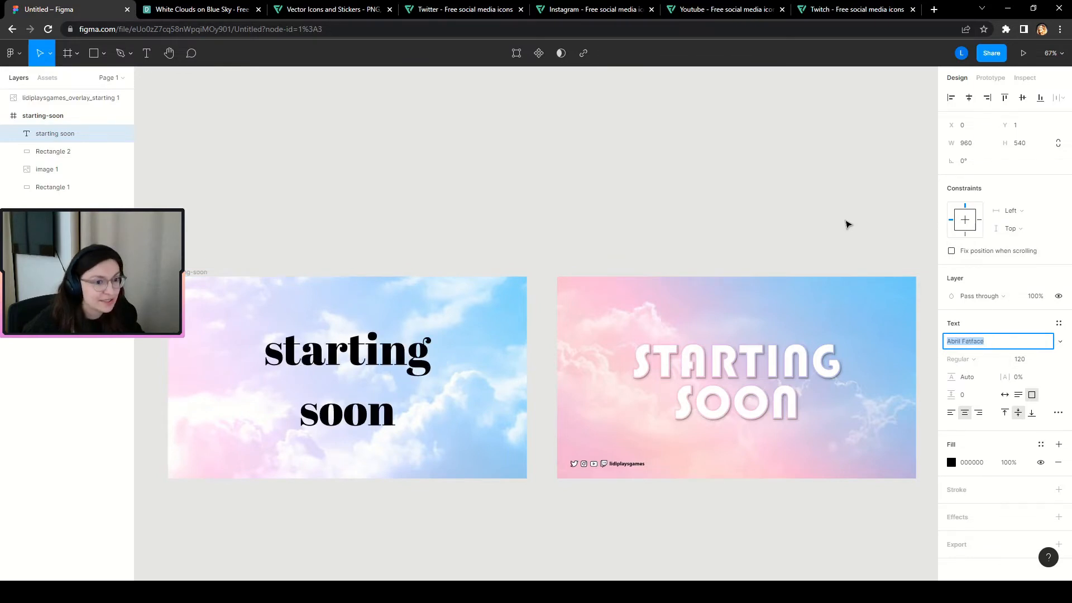
pyautogui.press('Down')
pyautogui.press('Down')
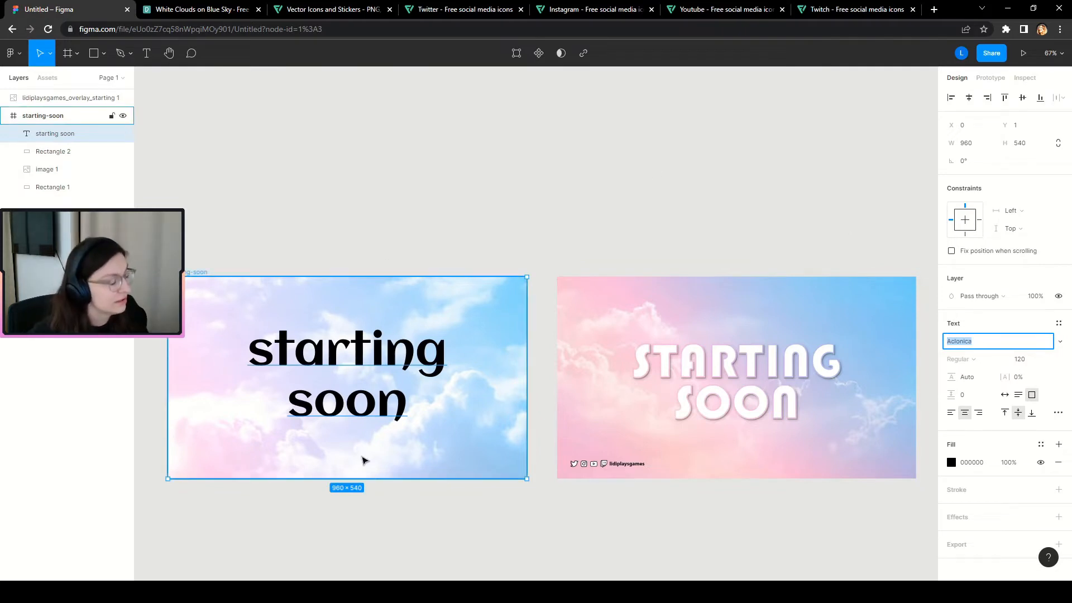
# Set the text's letter case to uppercase in Type settings.
pyautogui.click(1058, 412)
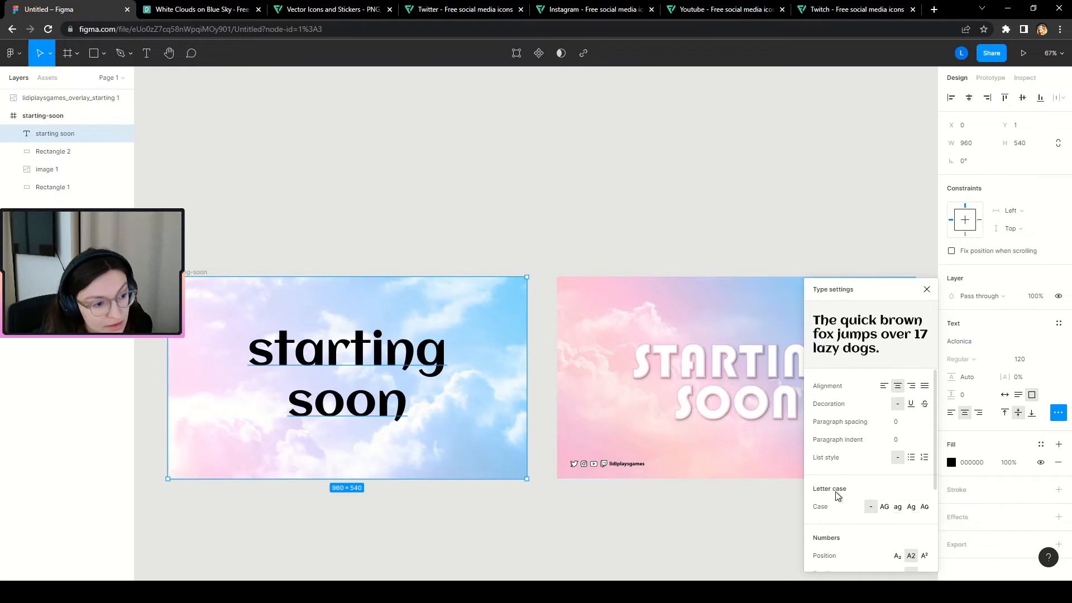
pyautogui.click(884, 506)
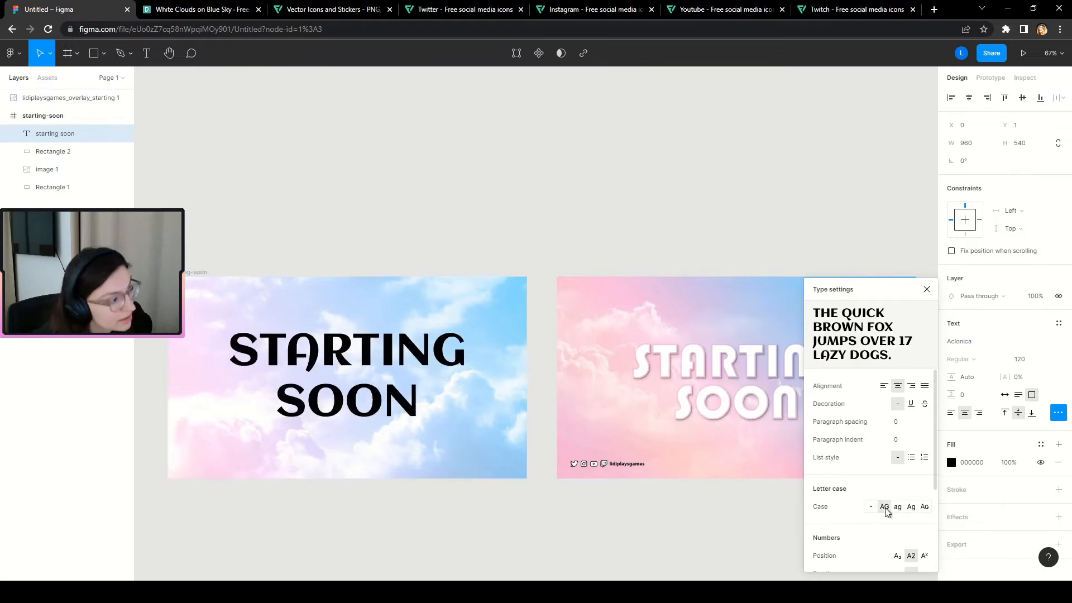
pyautogui.click(927, 290)
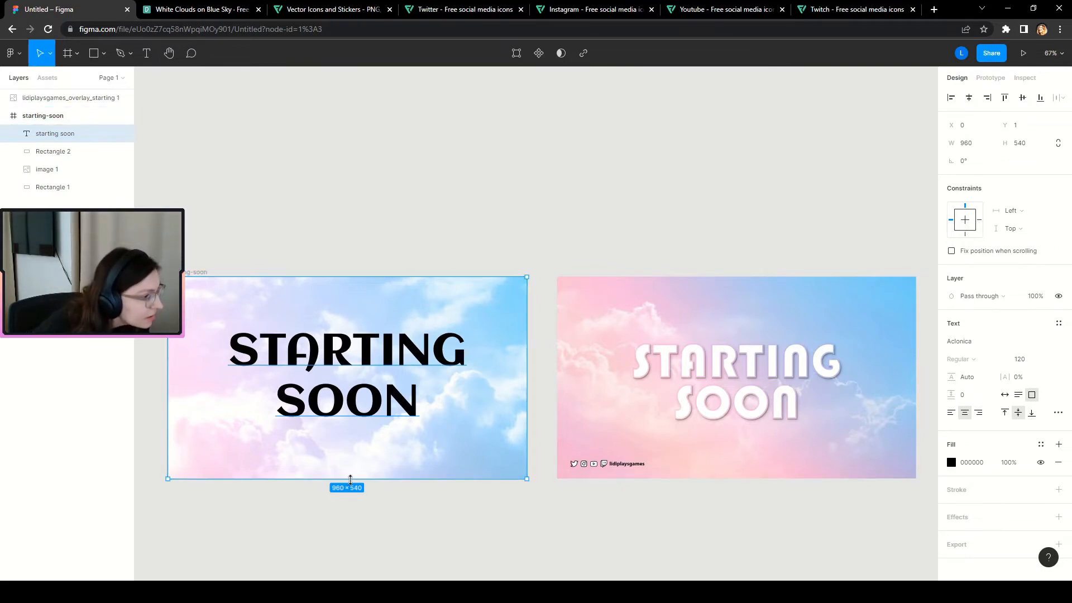
# Resize the text box from its bottom edge to 960 × 567.
pyautogui.moveTo(350, 479); pyautogui.dragTo(352, 491)
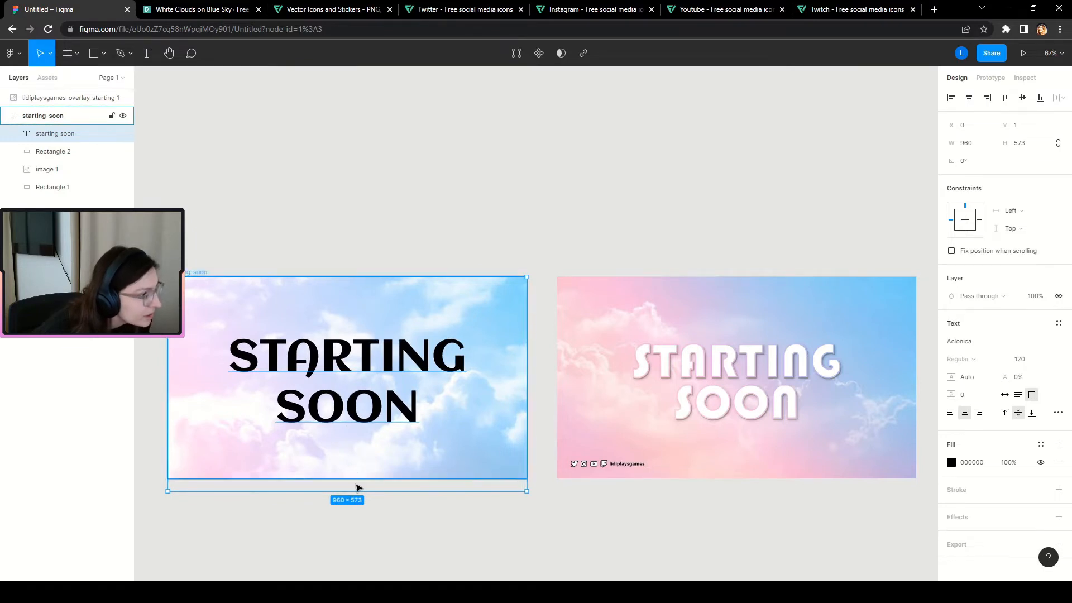
pyautogui.moveTo(368, 486); pyautogui.dragTo(367, 489)
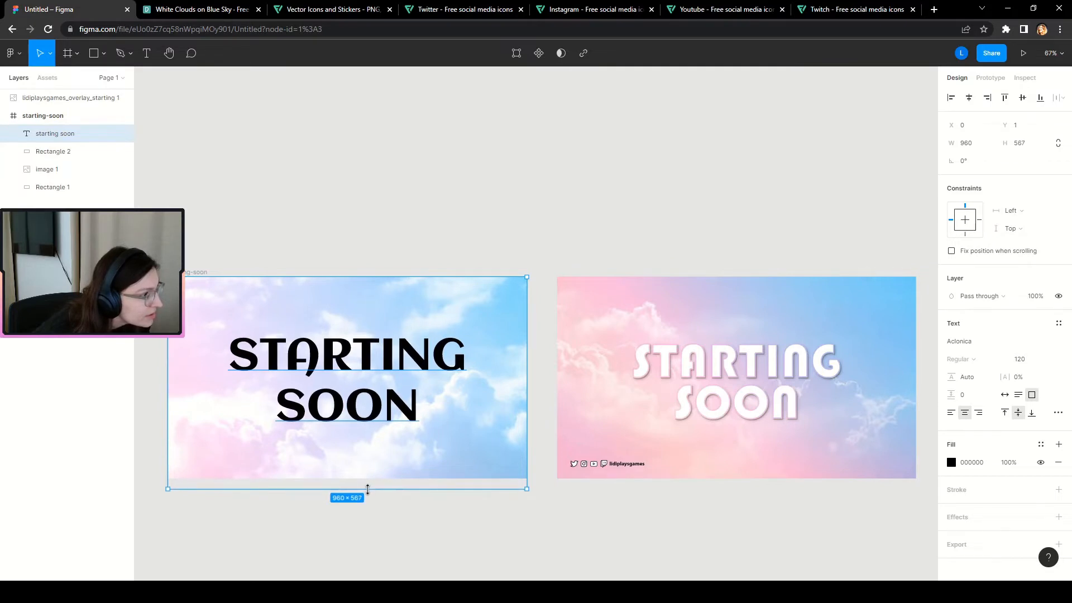
pyautogui.click(532, 193)
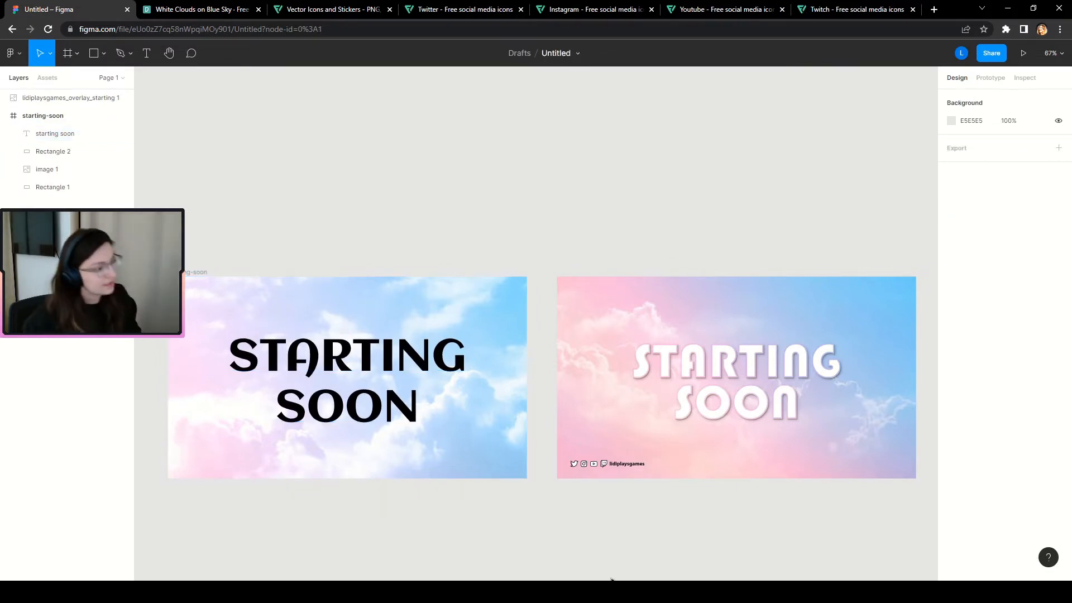
pyautogui.scroll(-3, 385, 507)
pyautogui.scroll(3, 359, 525)
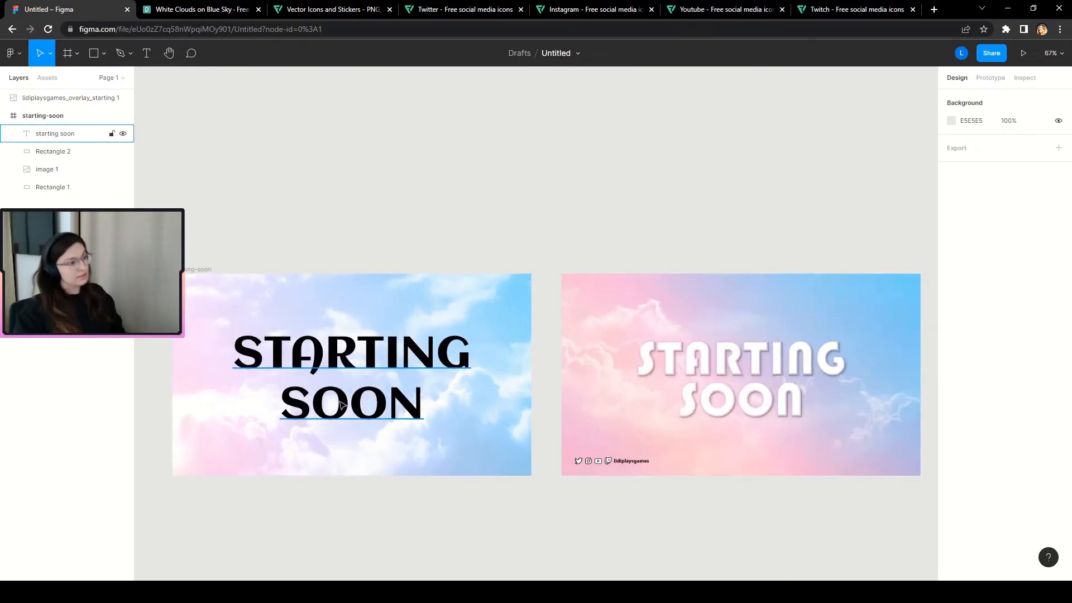
pyautogui.click(83, 135)
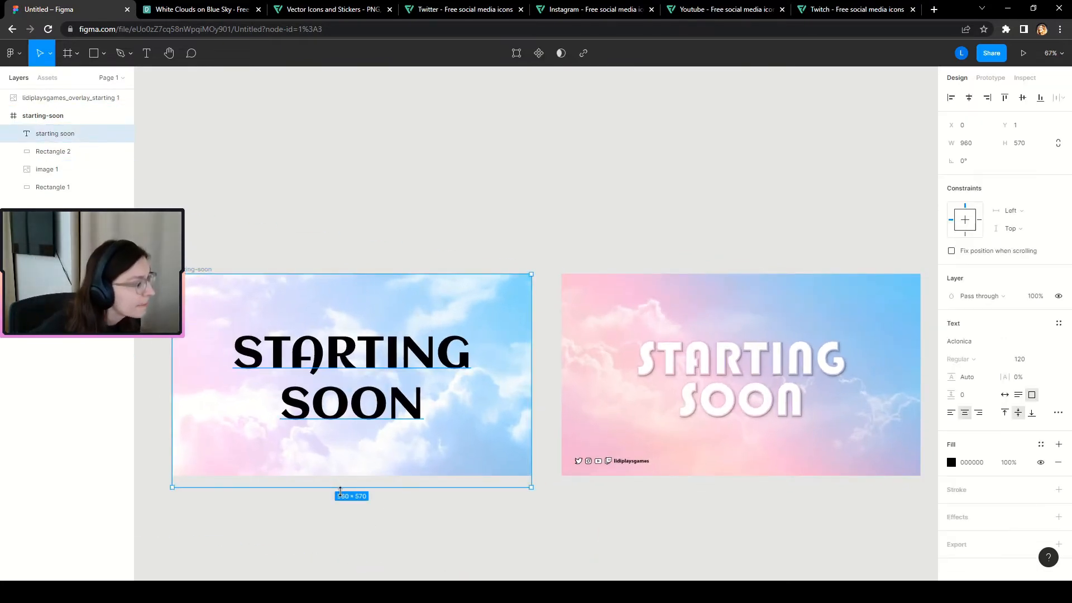
pyautogui.moveTo(346, 488); pyautogui.dragTo(349, 486)
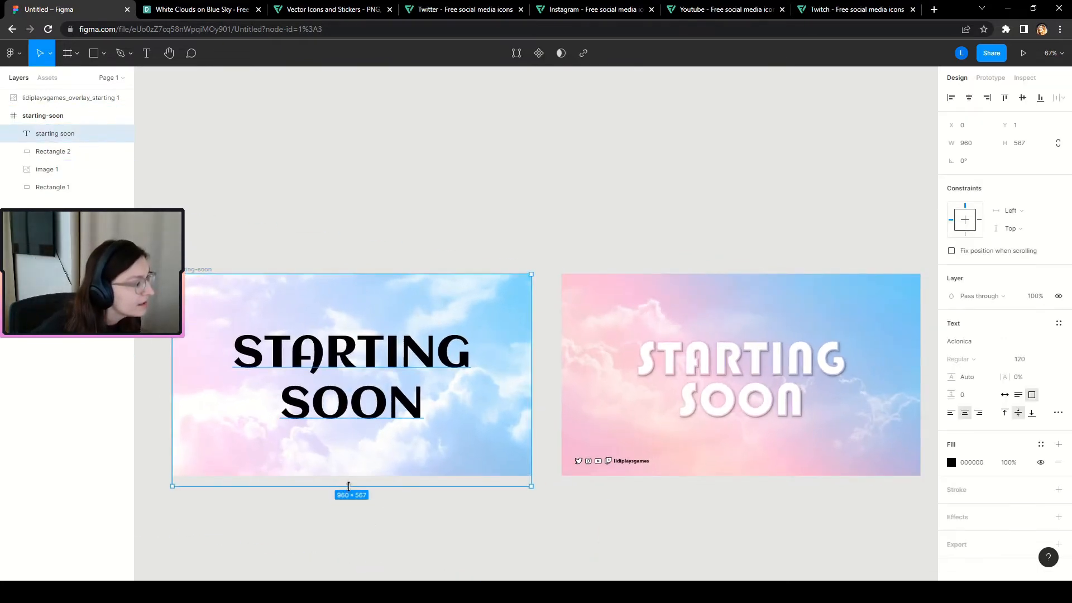
pyautogui.click(385, 541)
pyautogui.click(72, 133)
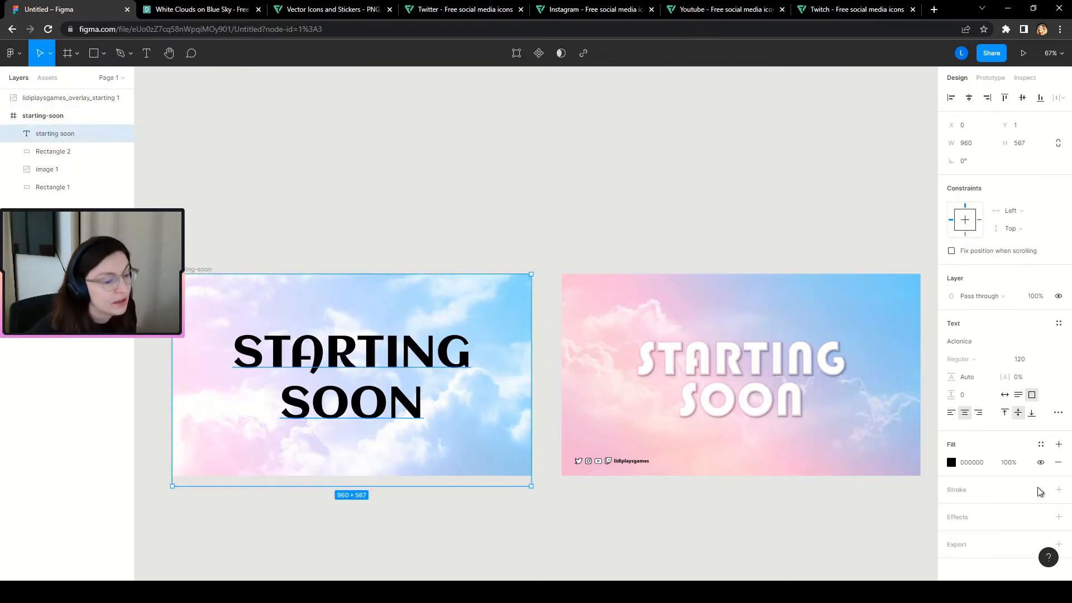
# Change the text's fill colour to hex FFFFFF.
pyautogui.click(951, 463)
pyautogui.write('ffffff')
pyautogui.press('Return')
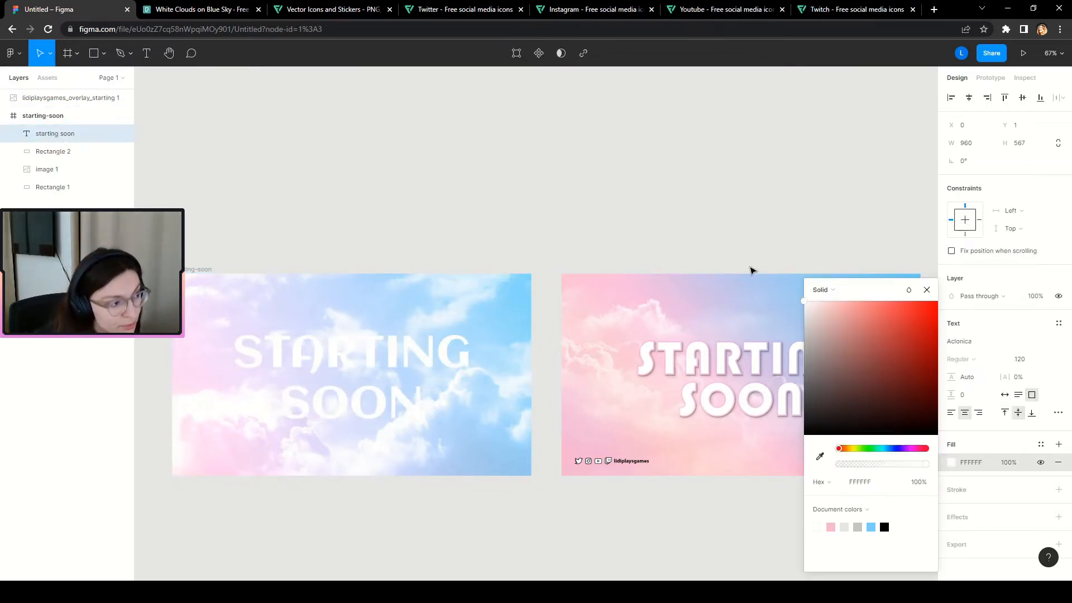
pyautogui.click(927, 289)
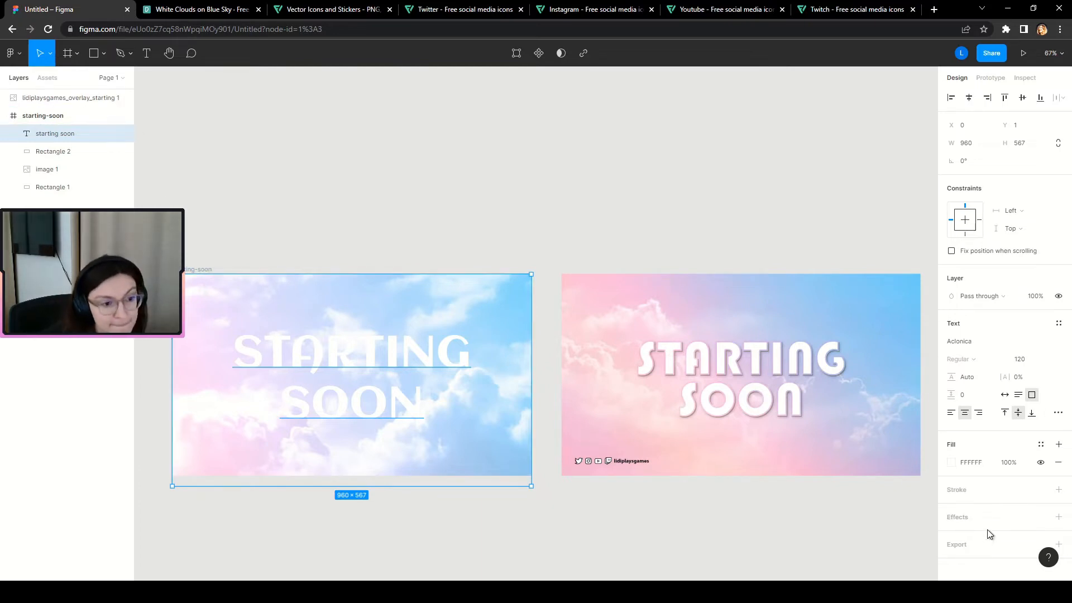
# Add a black outside stroke to the text with weight 7.
pyautogui.click(1058, 490)
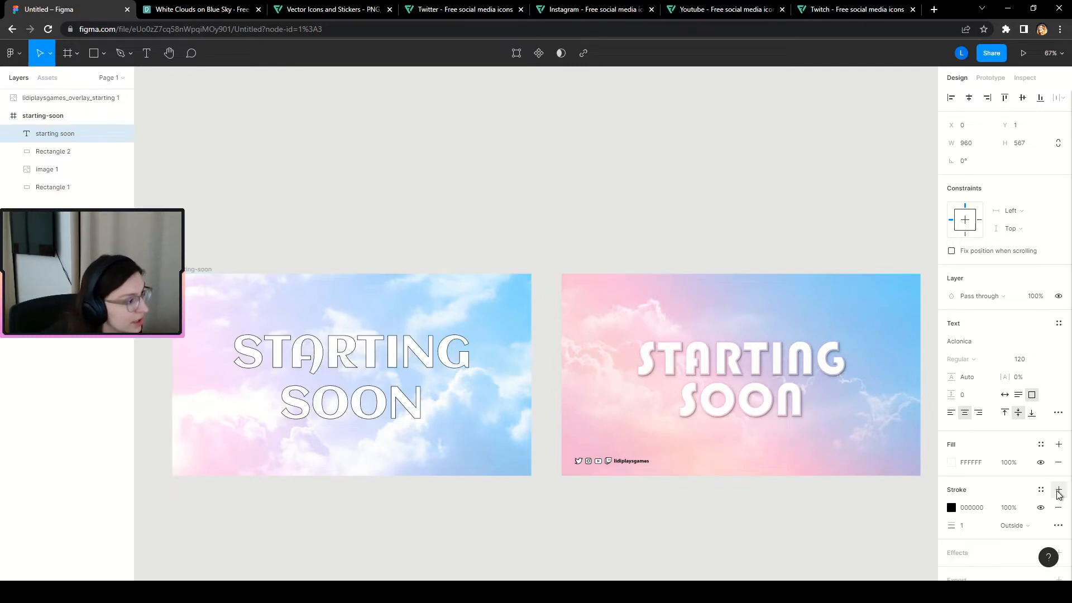
pyautogui.click(970, 524)
pyautogui.write('7')
pyautogui.press('Return')
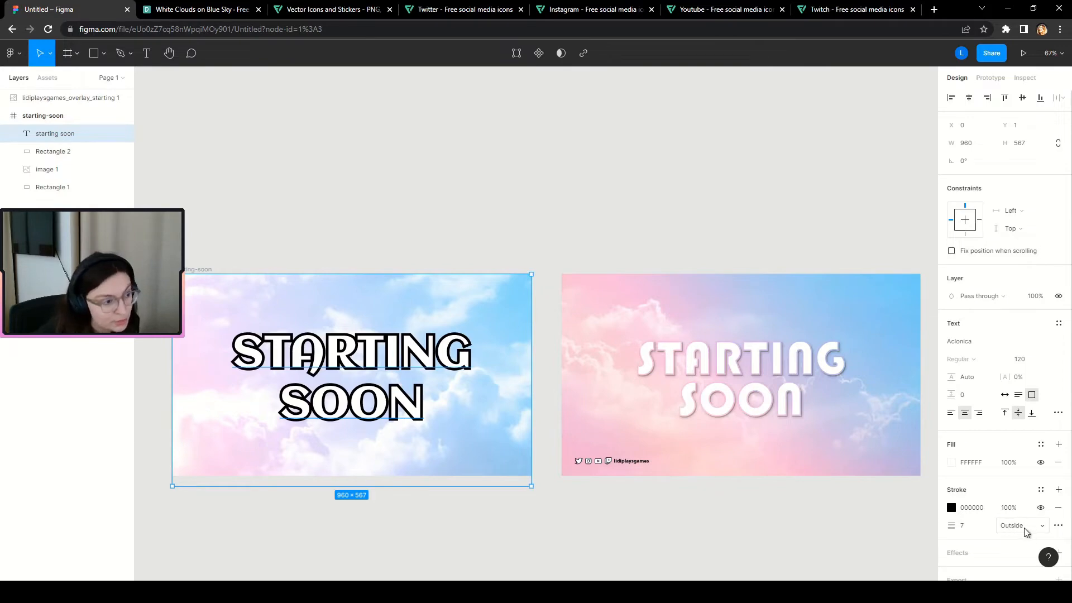
pyautogui.scroll(10, 832, 371)
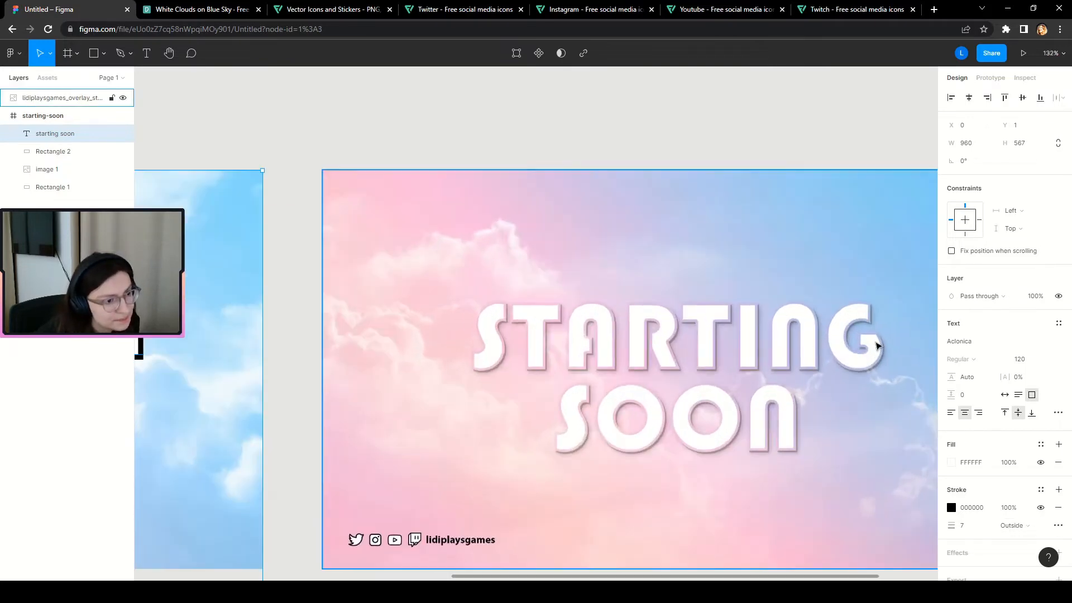
pyautogui.scroll(5, 871, 351)
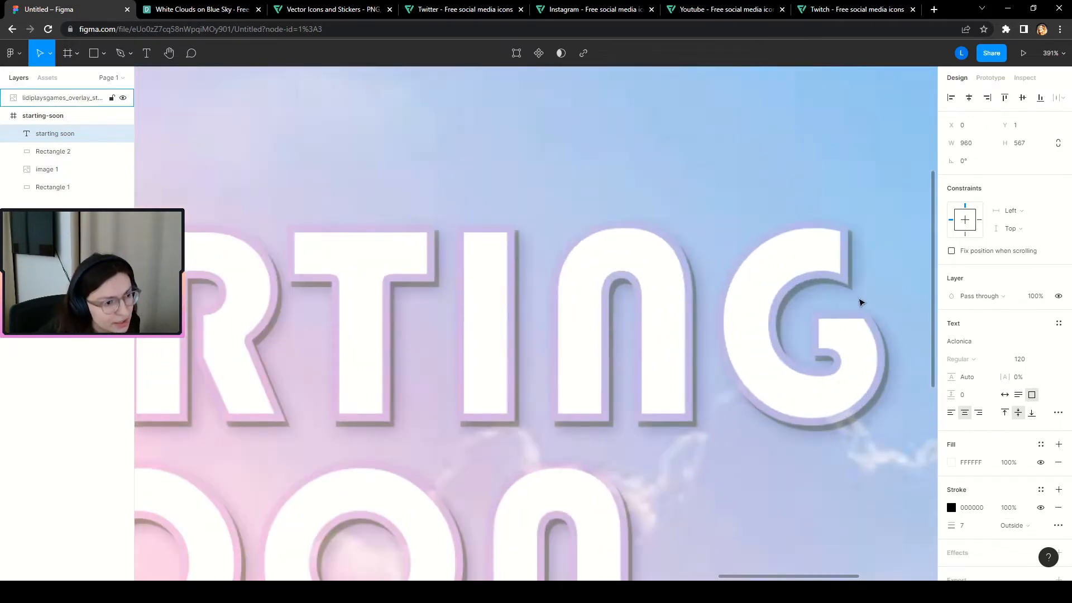
pyautogui.scroll(-8, 785, 460)
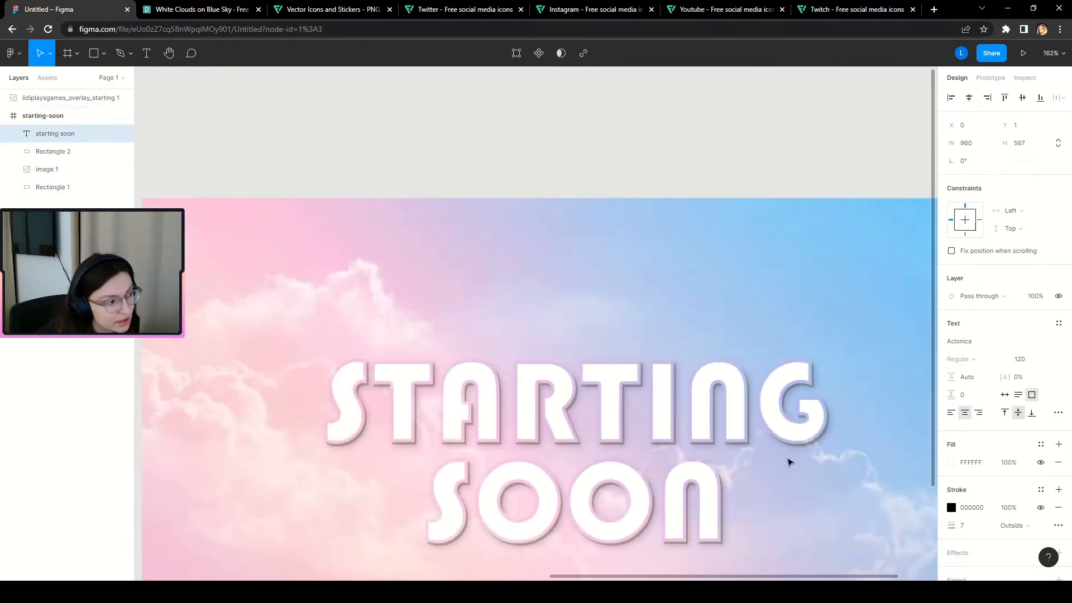
pyautogui.scroll(-2, 605, 457)
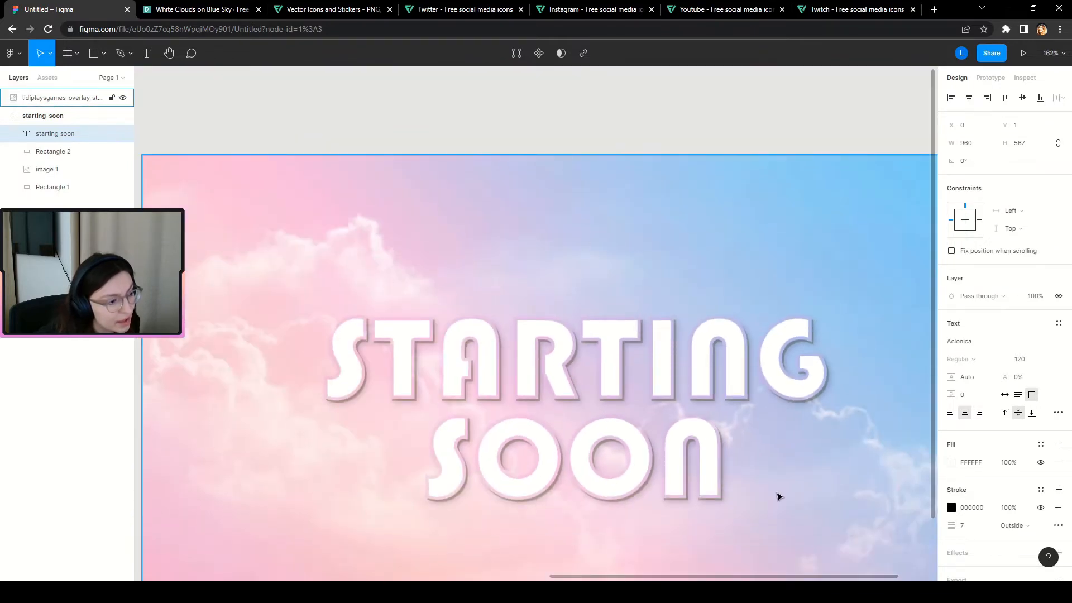
pyautogui.scroll(-4, 732, 509)
pyautogui.scroll(6, 732, 530)
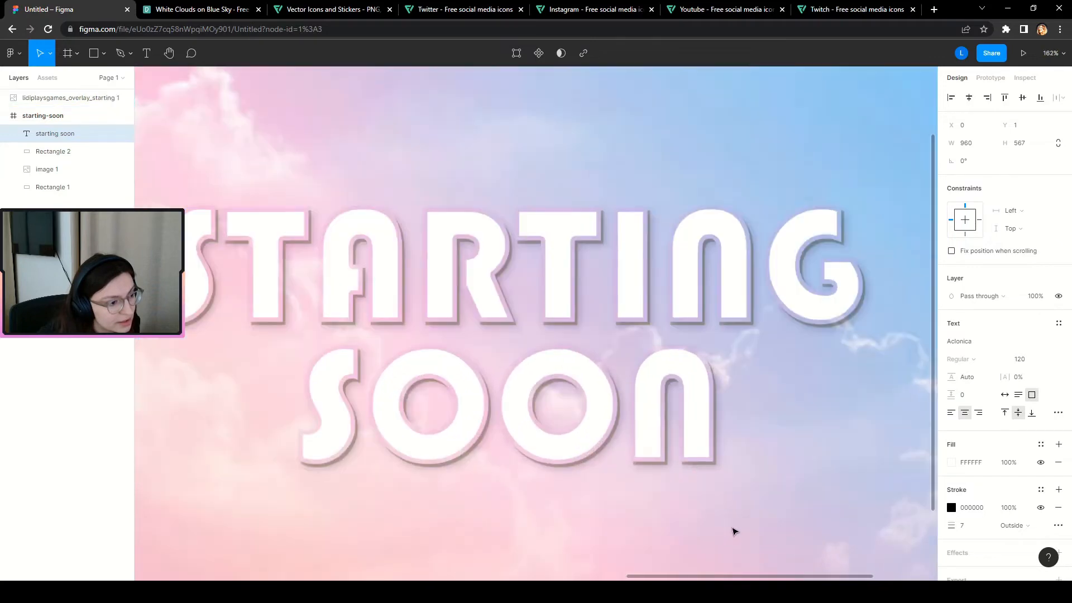
pyautogui.scroll(-8, 784, 472)
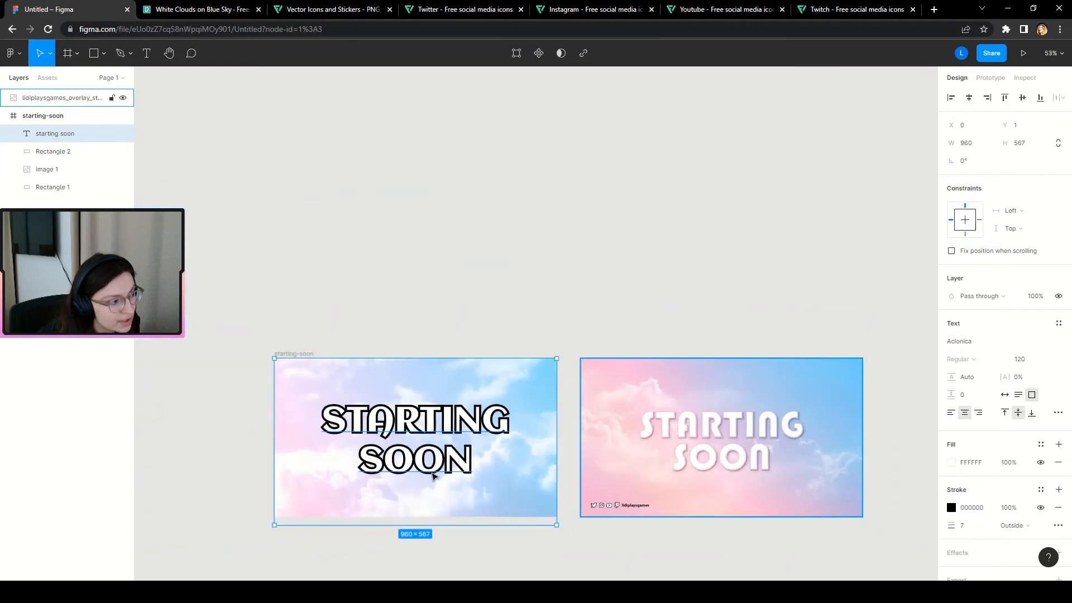
pyautogui.scroll(2, 384, 476)
pyautogui.scroll(3, 384, 476)
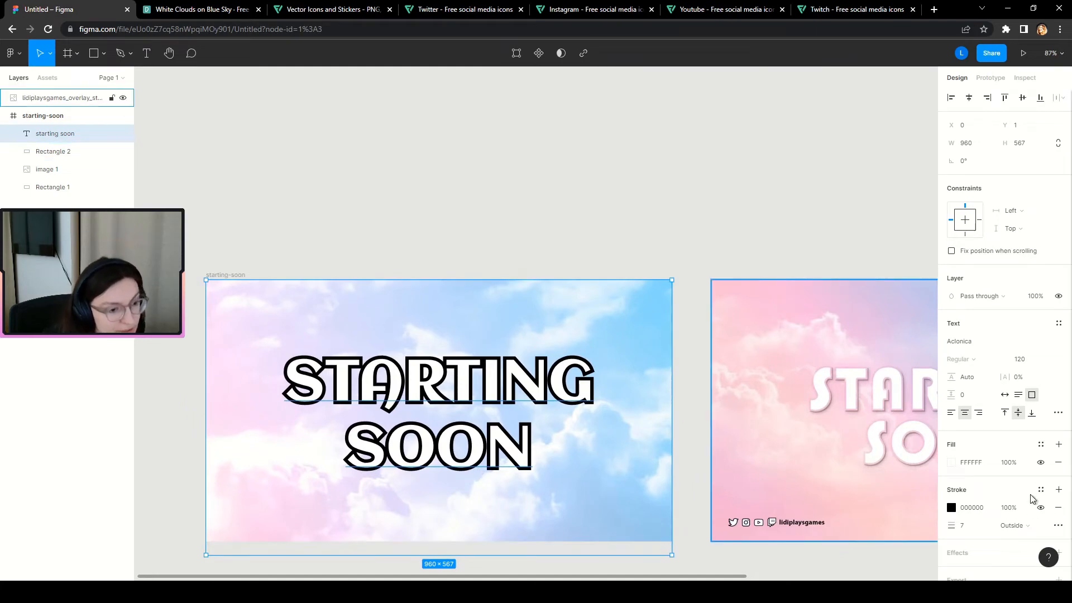
# Lower the stroke's opacity to 7%.
pyautogui.click(1002, 512)
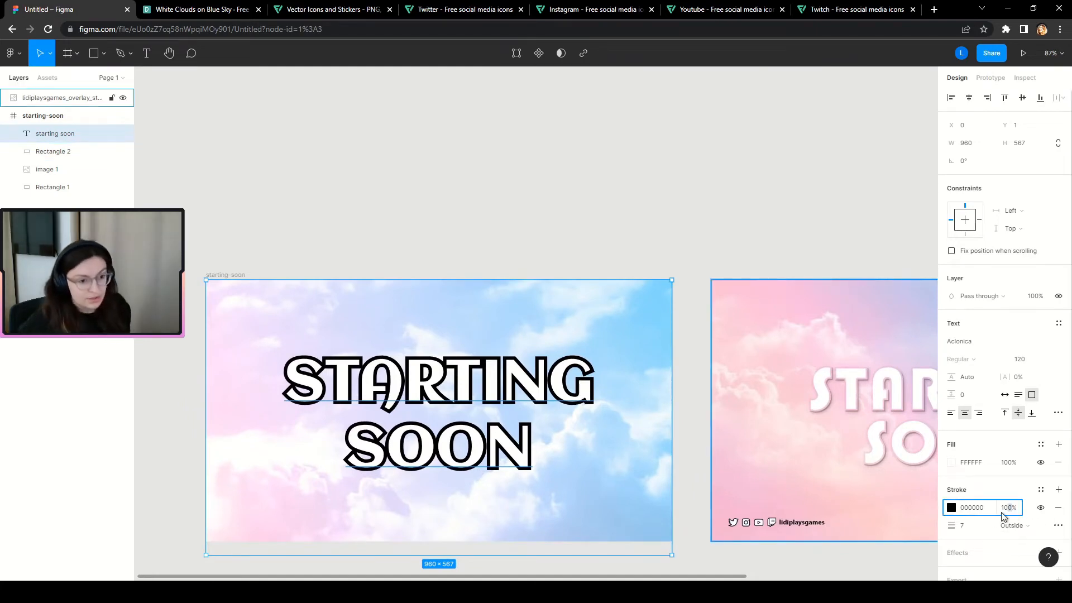
pyautogui.write('7')
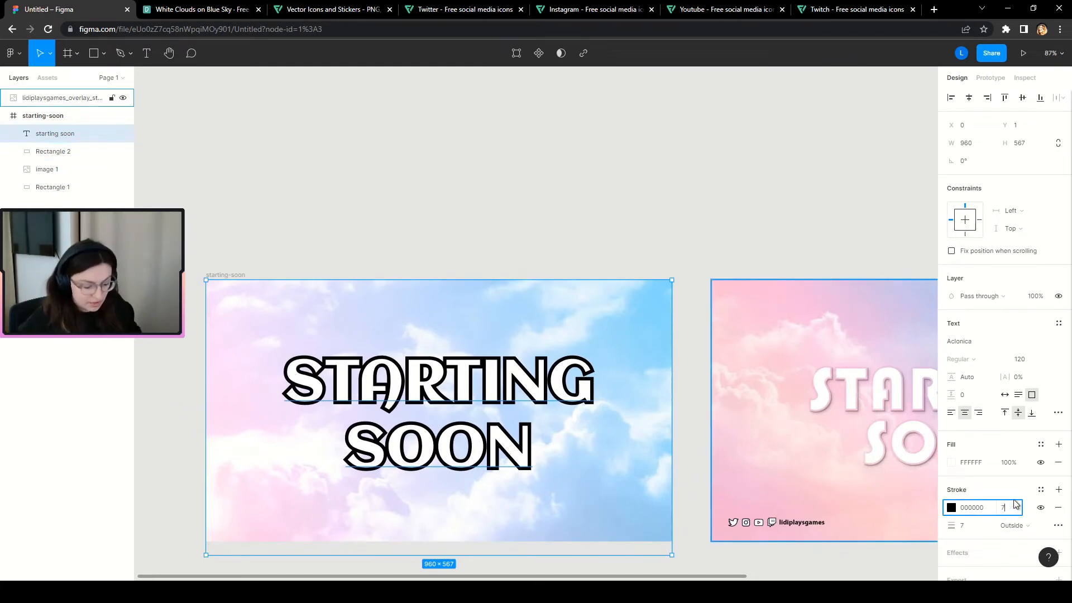
pyautogui.press('Return')
pyautogui.scroll(5, 455, 416)
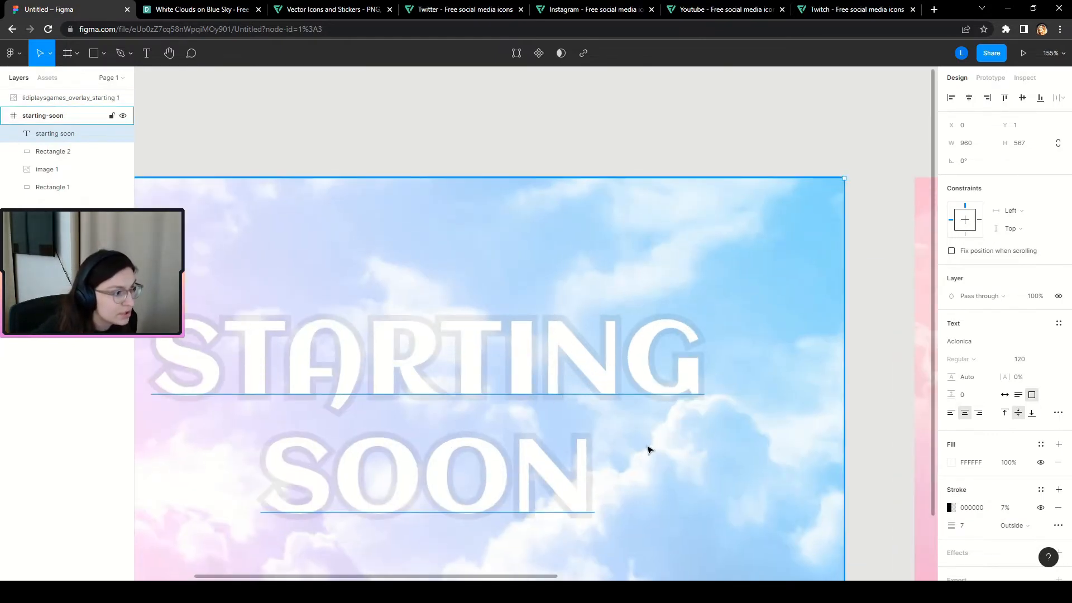
pyautogui.scroll(-5, 645, 447)
pyautogui.scroll(-1, 443, 461)
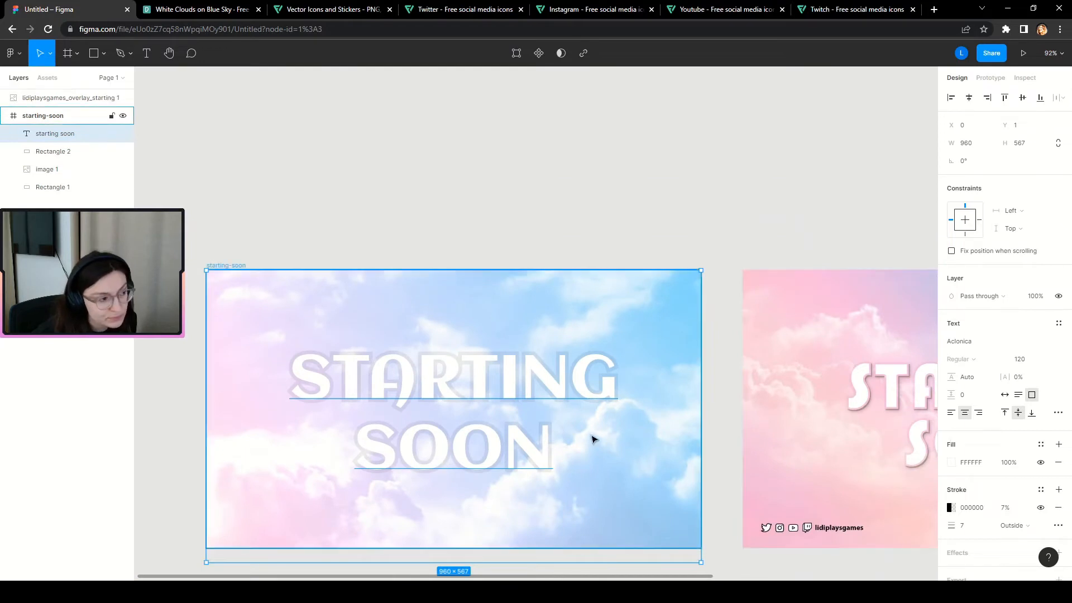
pyautogui.scroll(-2, 342, 450)
pyautogui.scroll(-1, 211, 407)
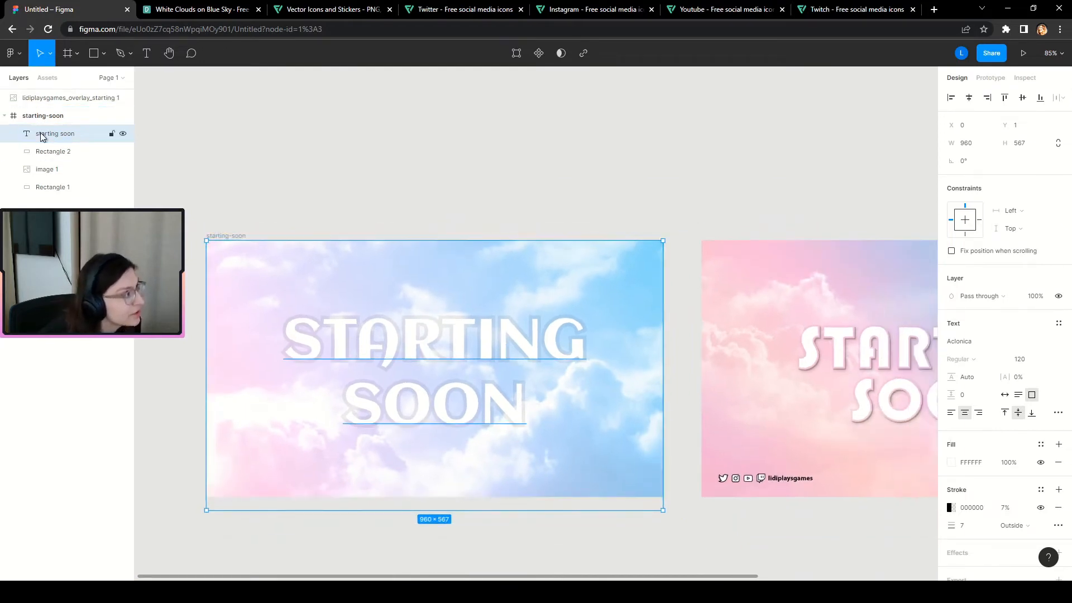
# Add a drop shadow effect to the STARTING SOON text.
pyautogui.click(50, 153)
pyautogui.click(55, 136)
pyautogui.scroll(-1, 1044, 550)
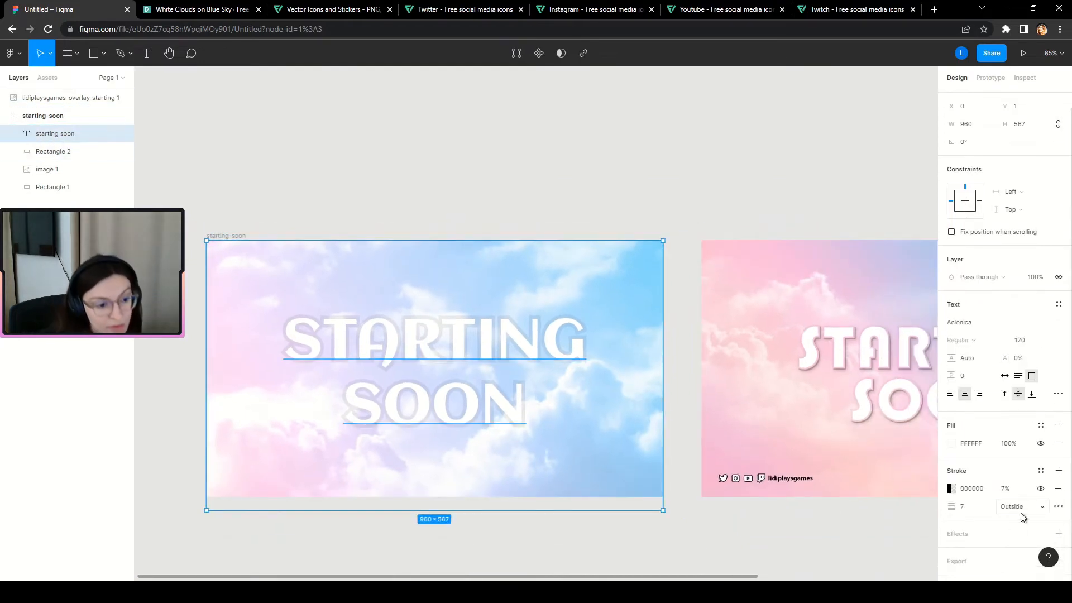
pyautogui.click(1061, 534)
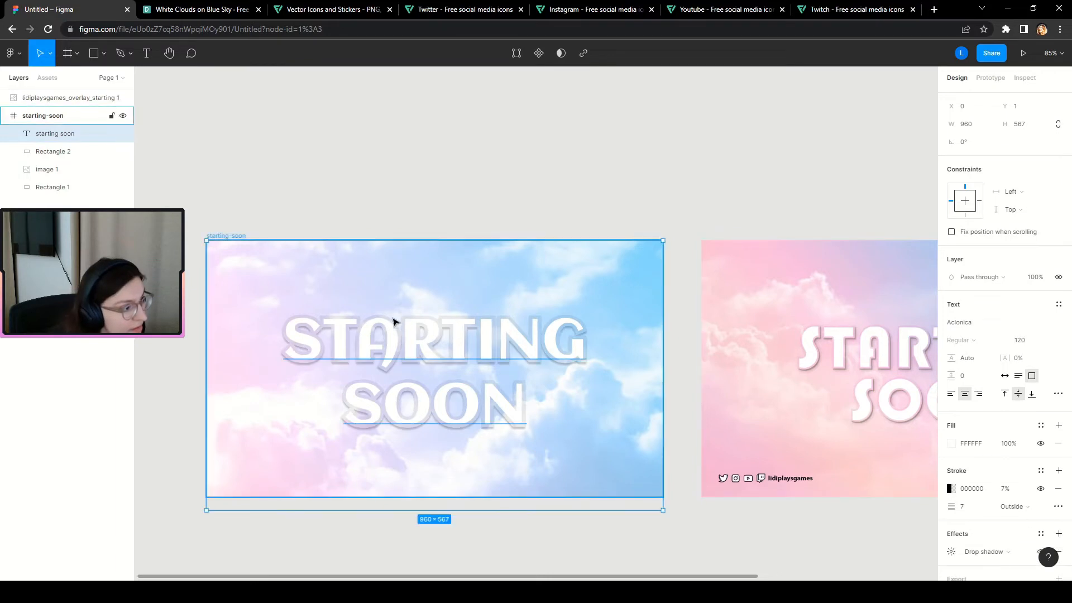
# Add another Drop shadow entry under Effects so the text carries two shadows.
pyautogui.scroll(-3, 216, 335)
pyautogui.scroll(2, 383, 343)
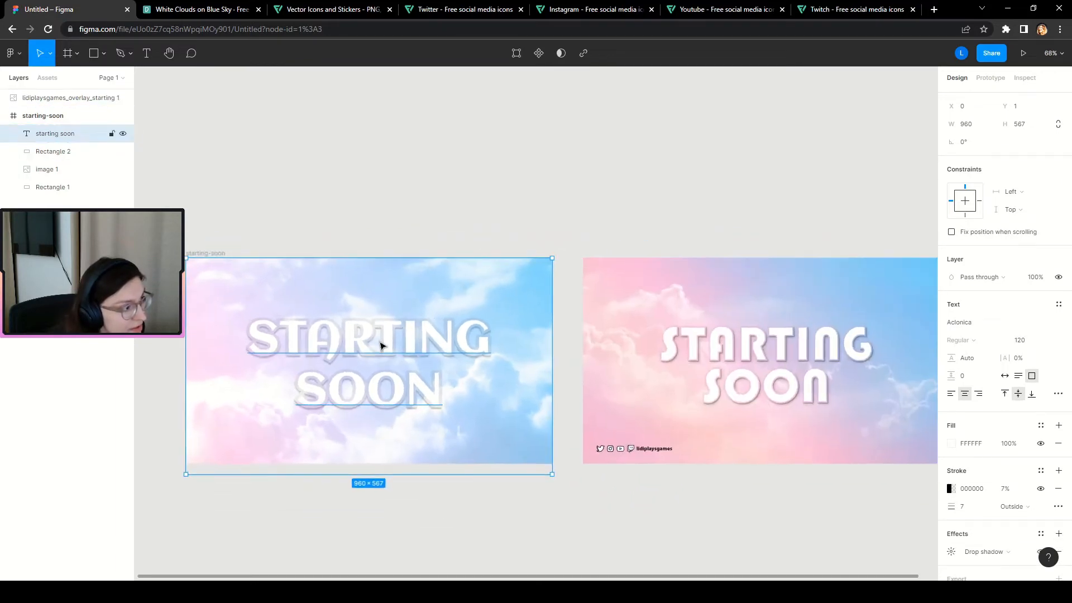
pyautogui.scroll(-1, 944, 510)
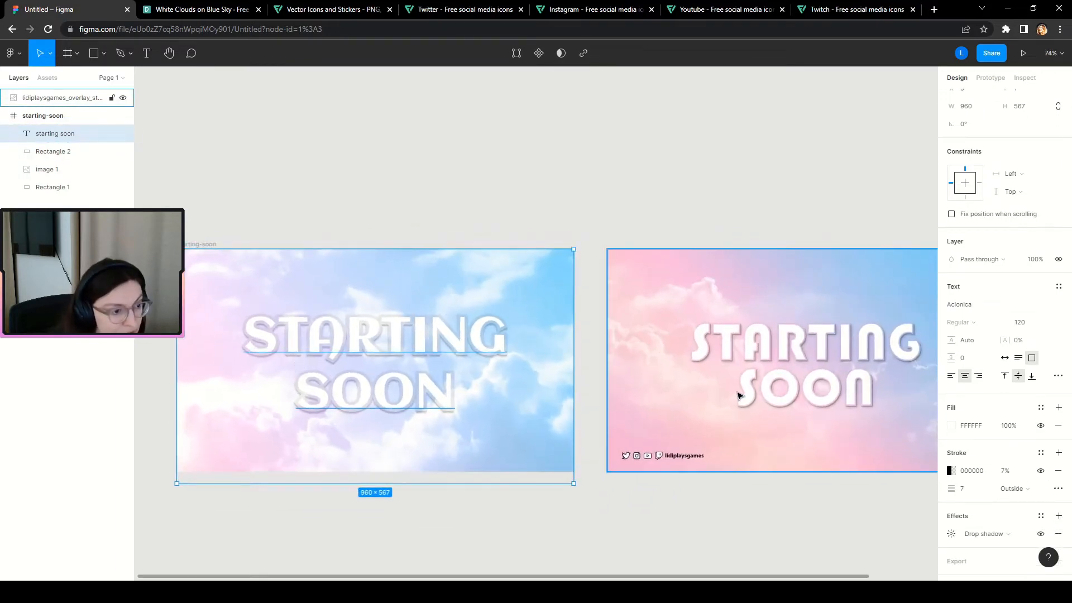
pyautogui.scroll(3, 899, 416)
pyautogui.scroll(-4, 804, 439)
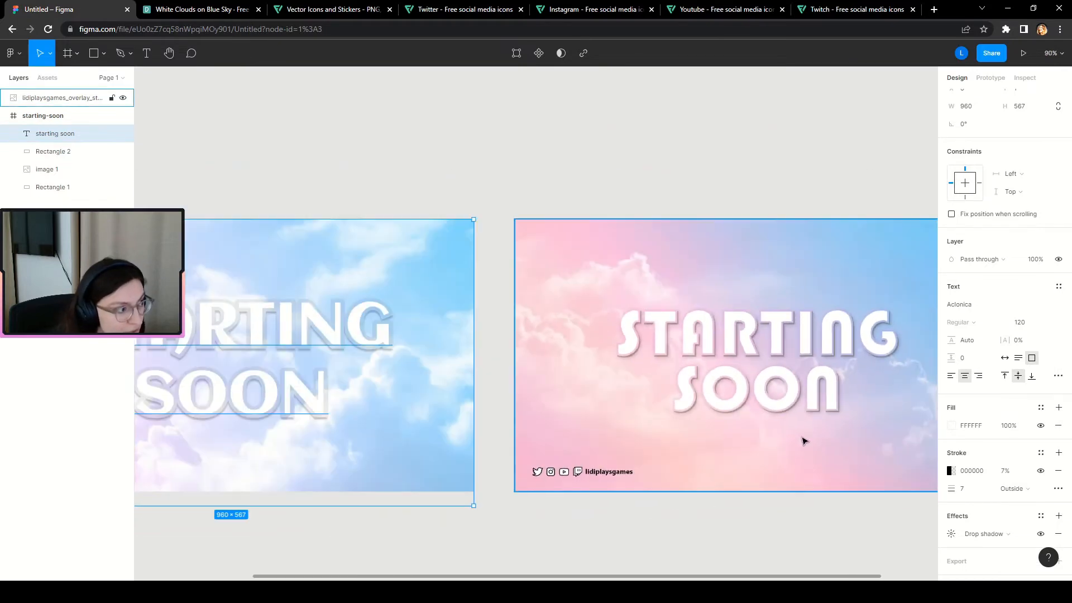
pyautogui.scroll(1, 268, 412)
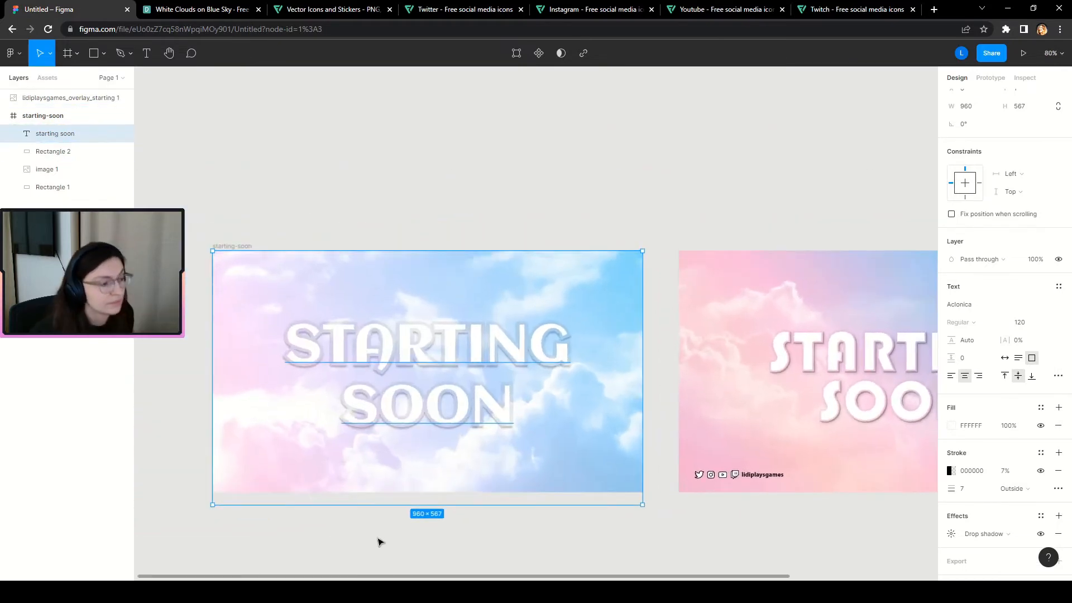
pyautogui.click(1059, 516)
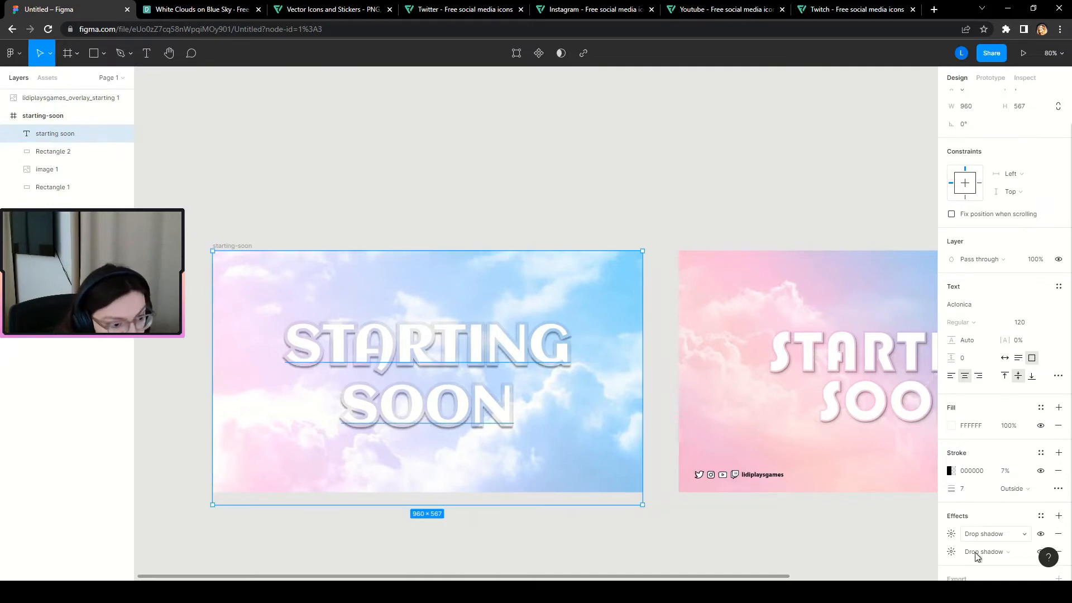
pyautogui.scroll(3, 346, 396)
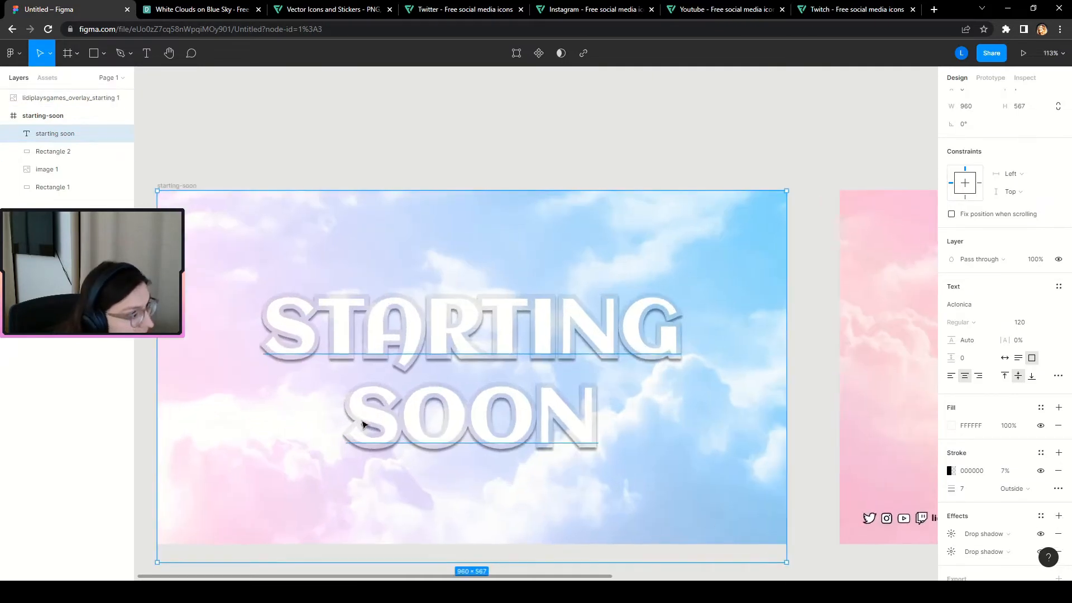
# Set the first drop shadow's offset to X 2, Y 3 with blur 1.
pyautogui.click(951, 533)
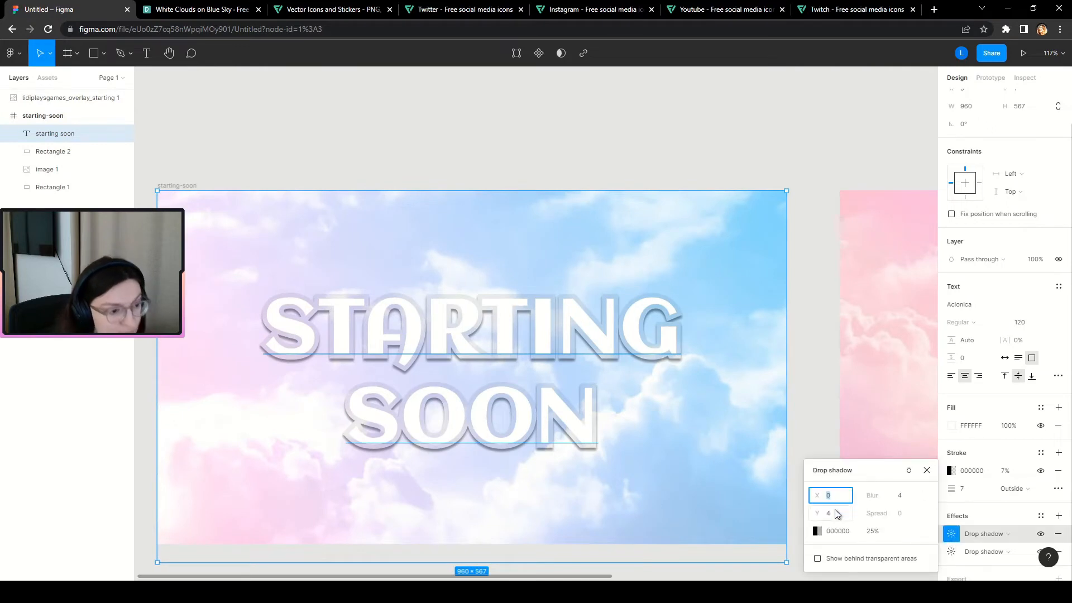
pyautogui.click(901, 499)
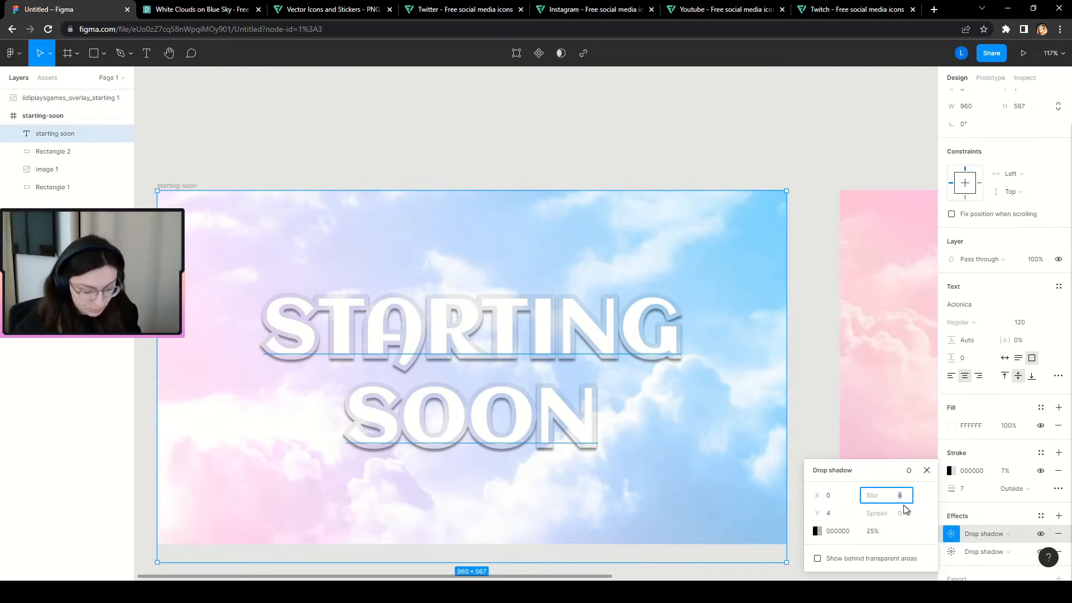
pyautogui.write('0')
pyautogui.press('Tab')
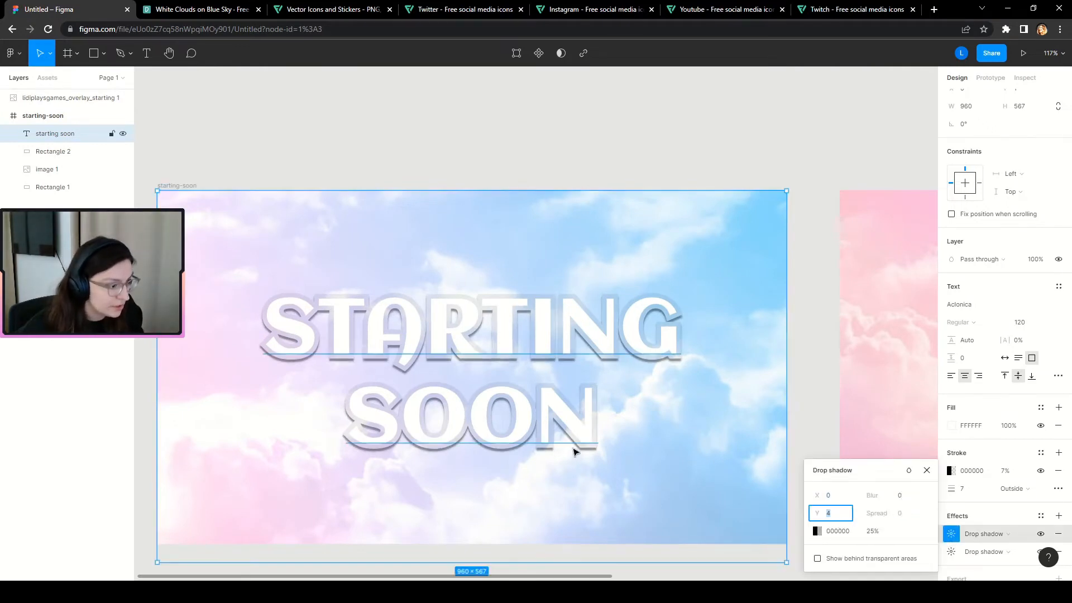
pyautogui.scroll(3, 480, 467)
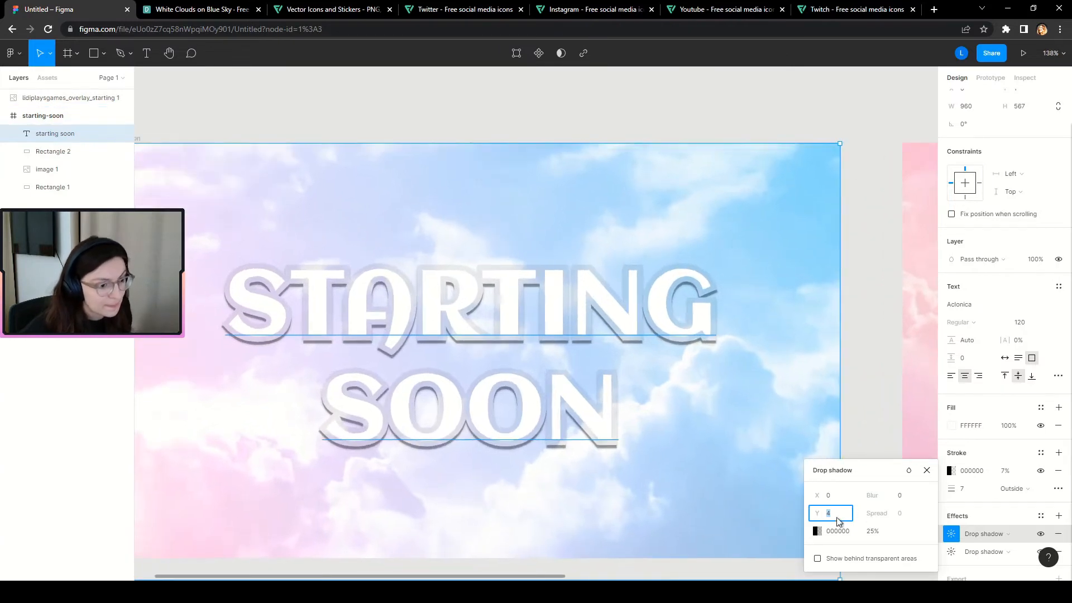
pyautogui.write('2')
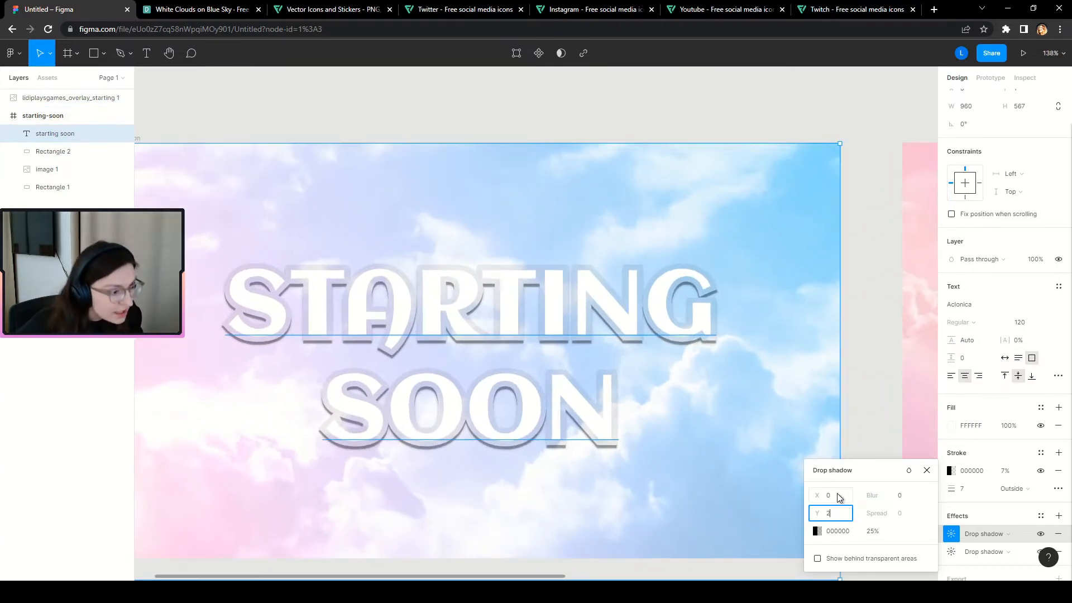
pyautogui.click(837, 496)
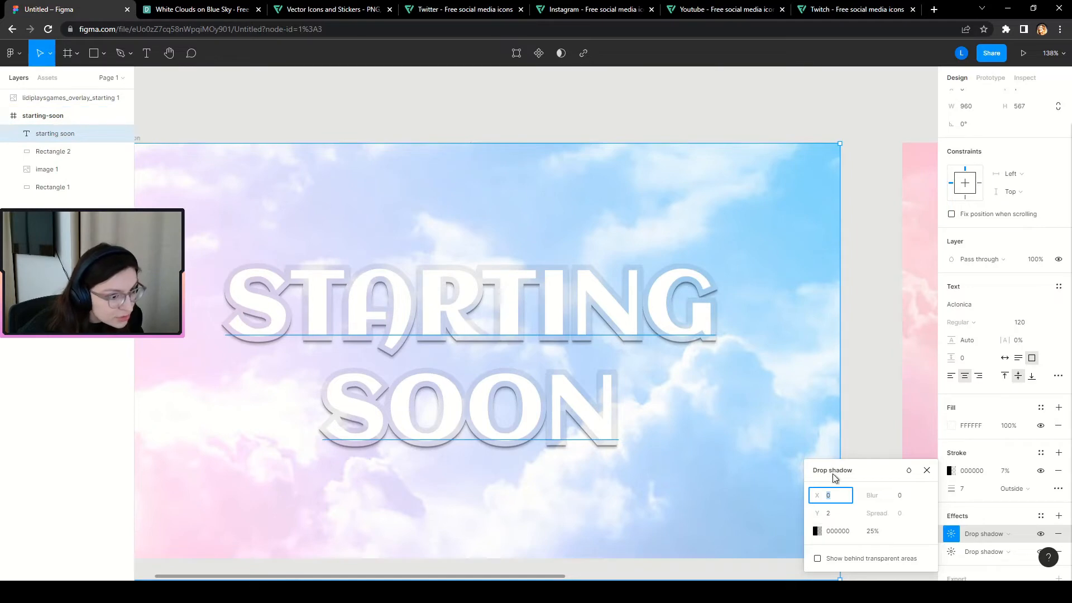
pyautogui.click(834, 515)
pyautogui.write('3')
pyautogui.click(836, 497)
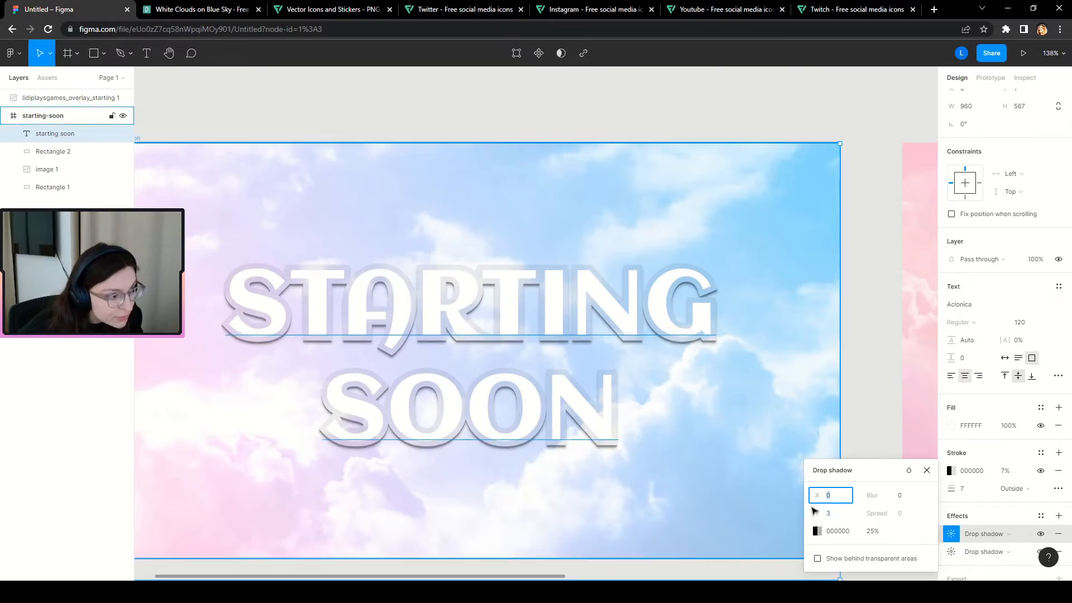
pyautogui.write('3')
pyautogui.click(837, 517)
pyautogui.scroll(-3, 255, 363)
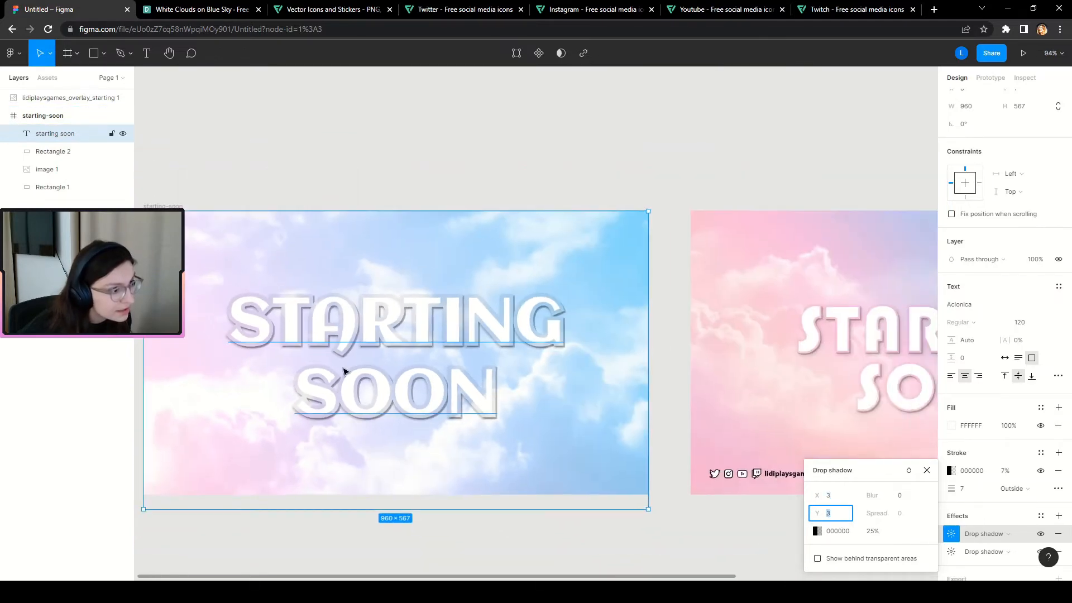
pyautogui.scroll(1, 550, 374)
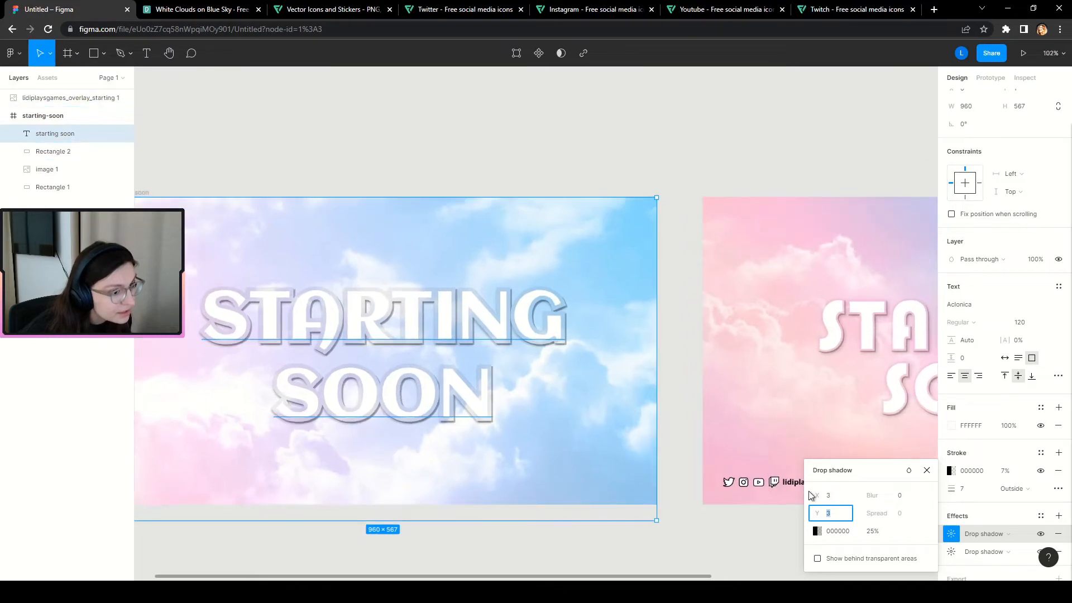
pyautogui.click(829, 496)
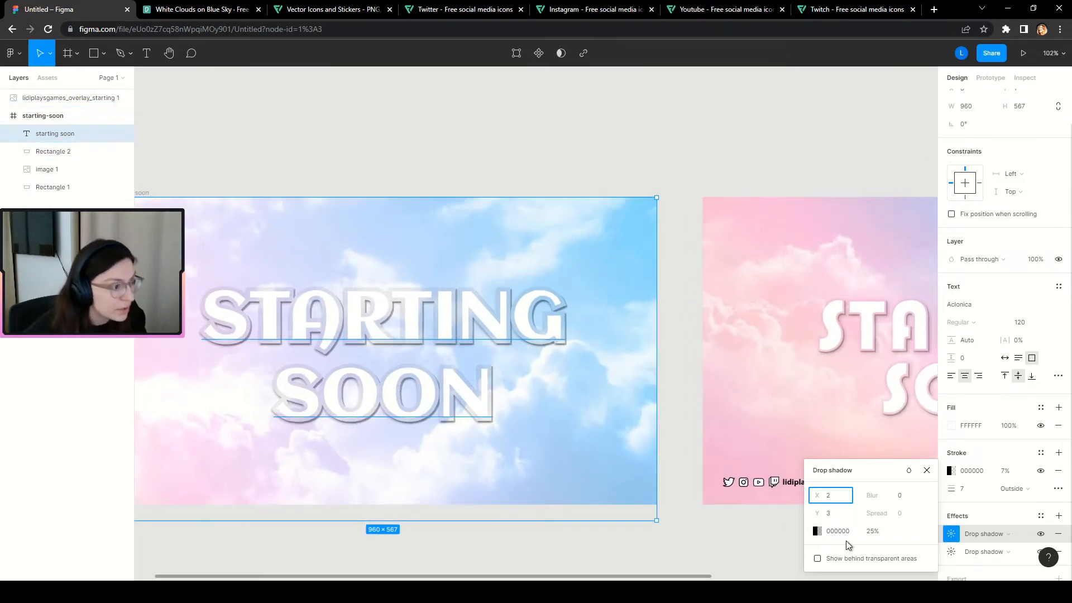
pyautogui.click(843, 512)
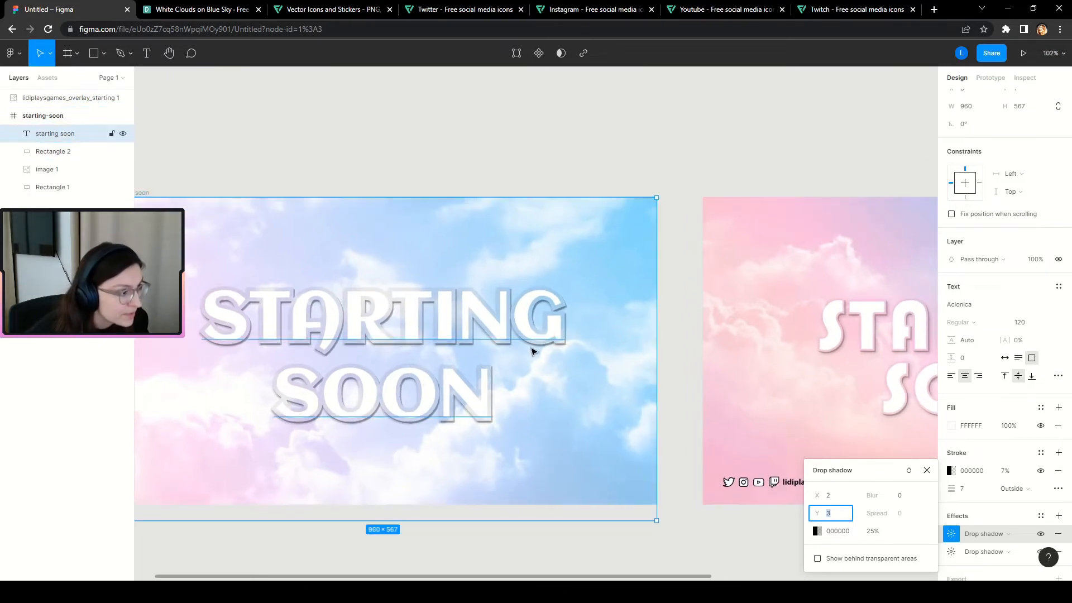
pyautogui.click(901, 496)
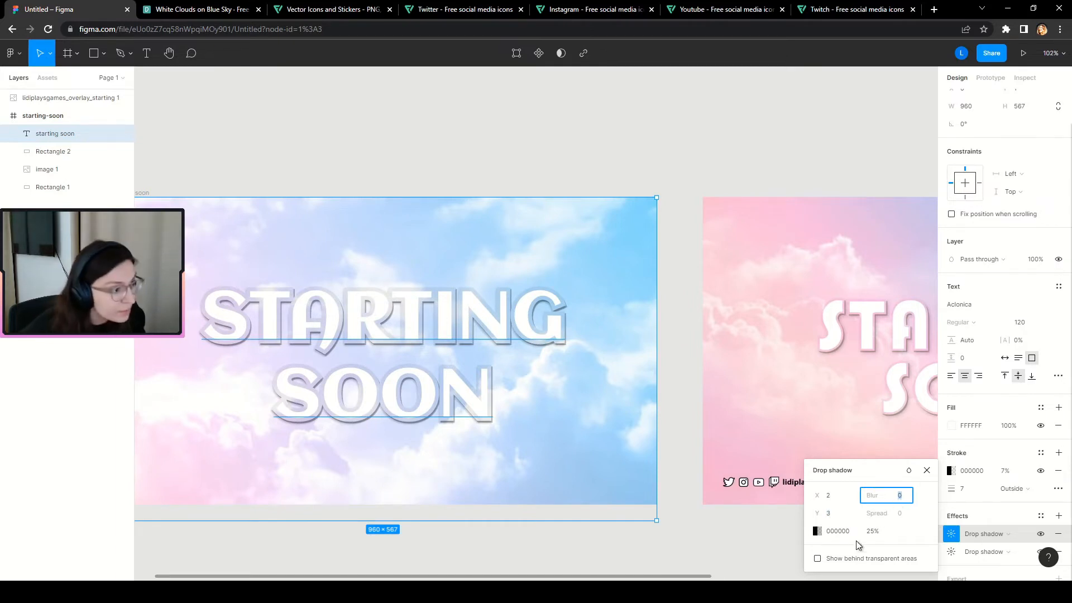
pyautogui.click(844, 516)
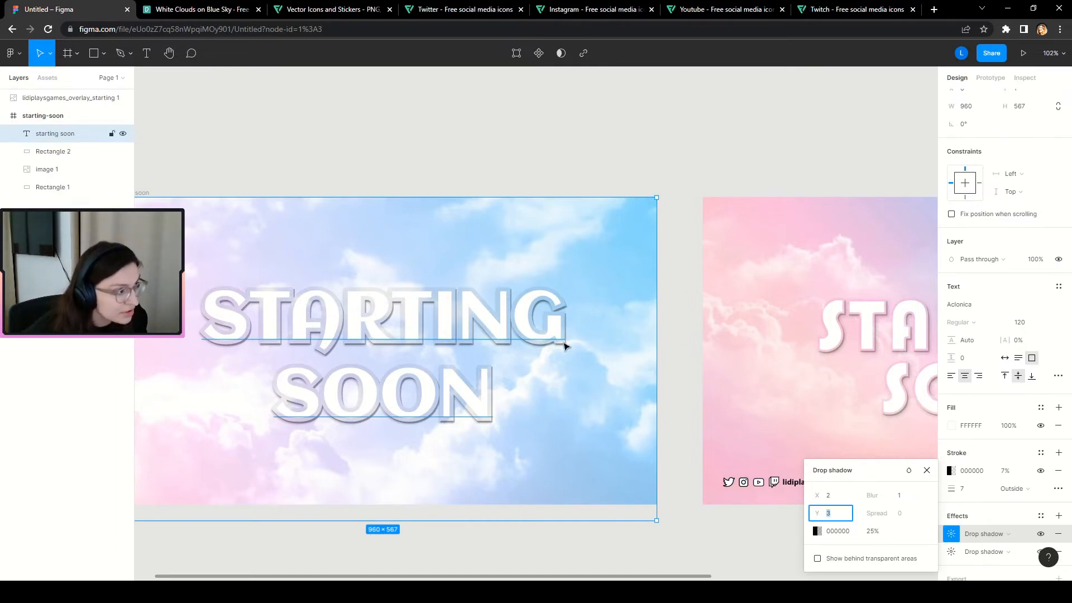
# Set the first shadow's opacity to 10%.
pyautogui.click(876, 538)
pyautogui.write('15')
pyautogui.press('Return')
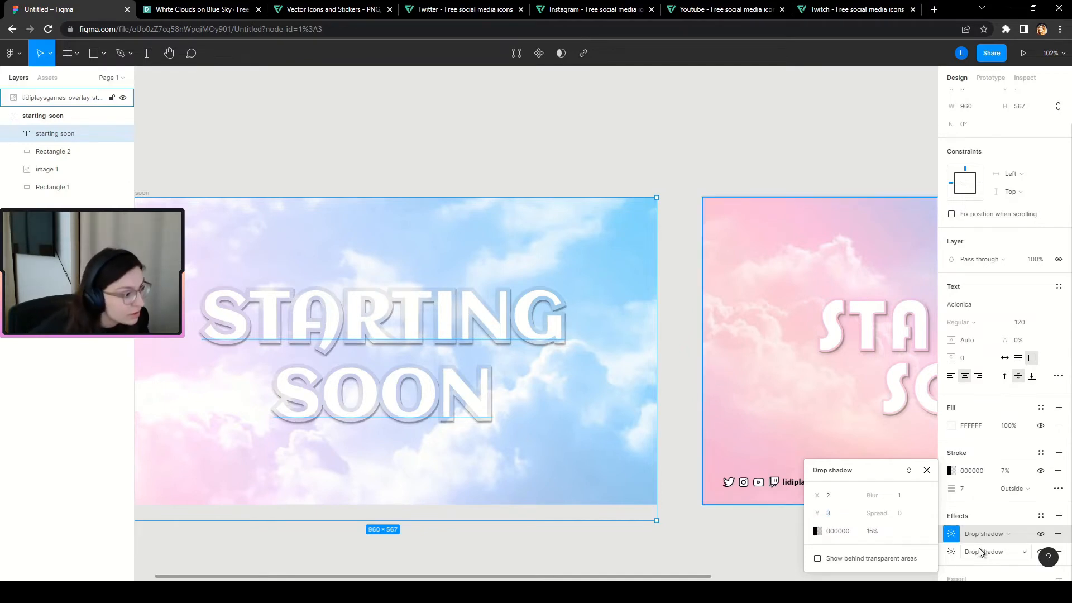
pyautogui.click(876, 533)
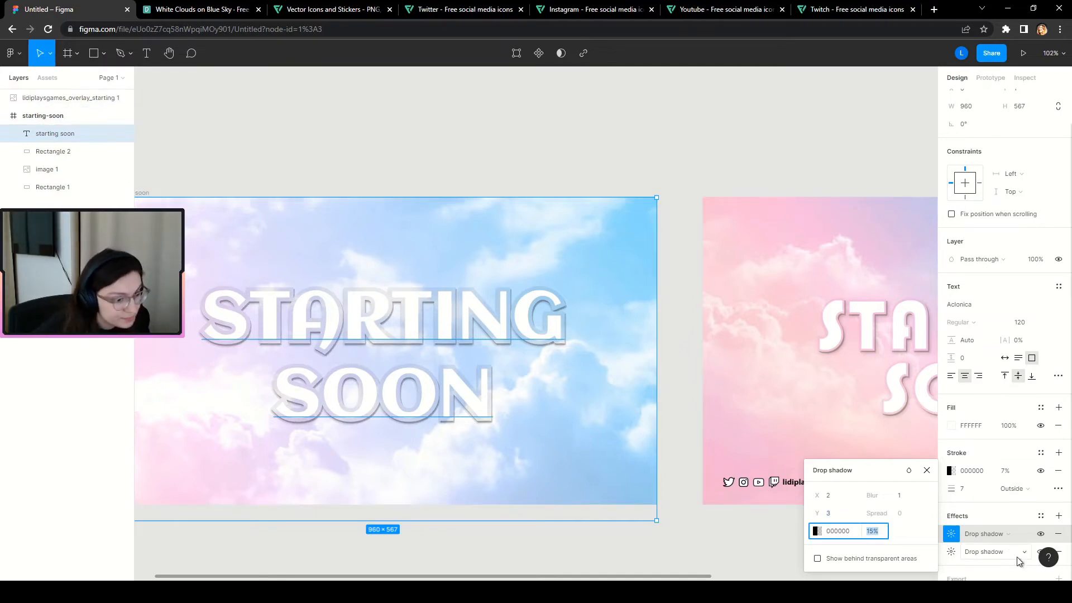
pyautogui.write('10')
pyautogui.press('Return')
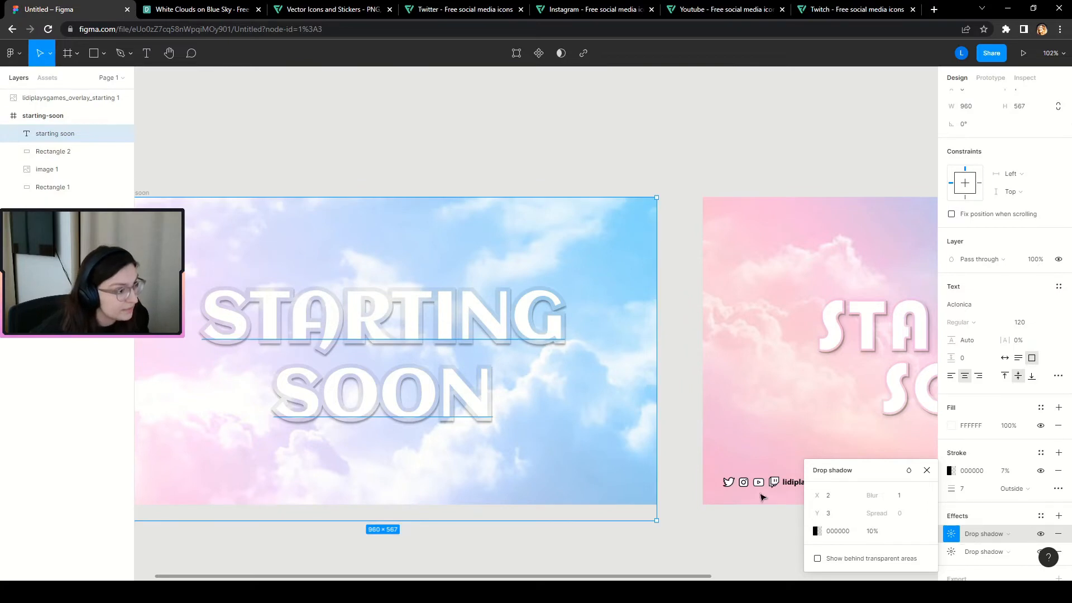
pyautogui.click(964, 510)
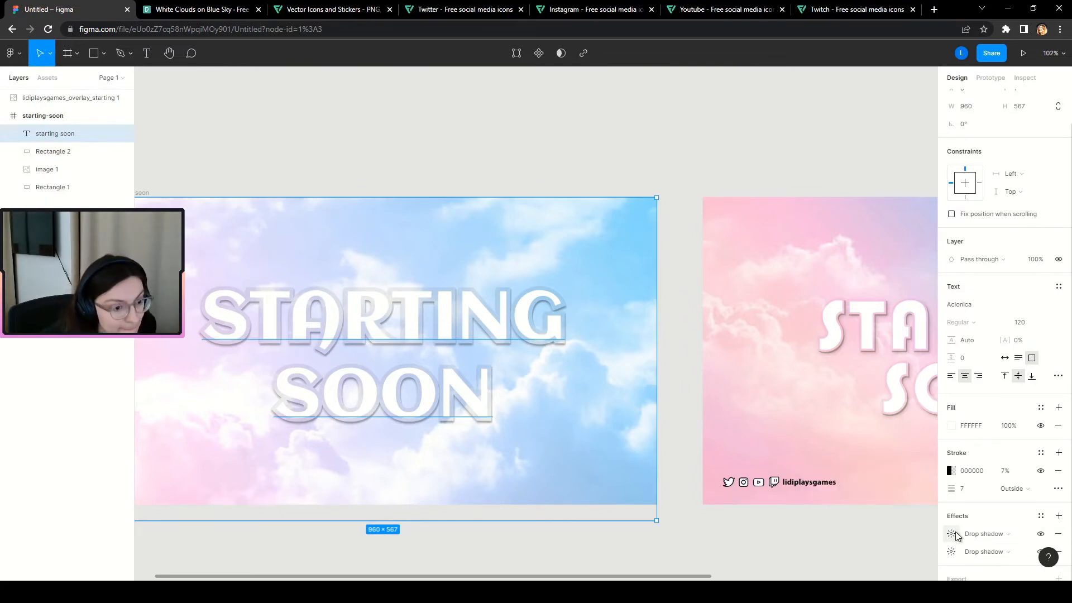
# Give the second drop shadow a blur of 10 and 50% opacity.
pyautogui.click(951, 552)
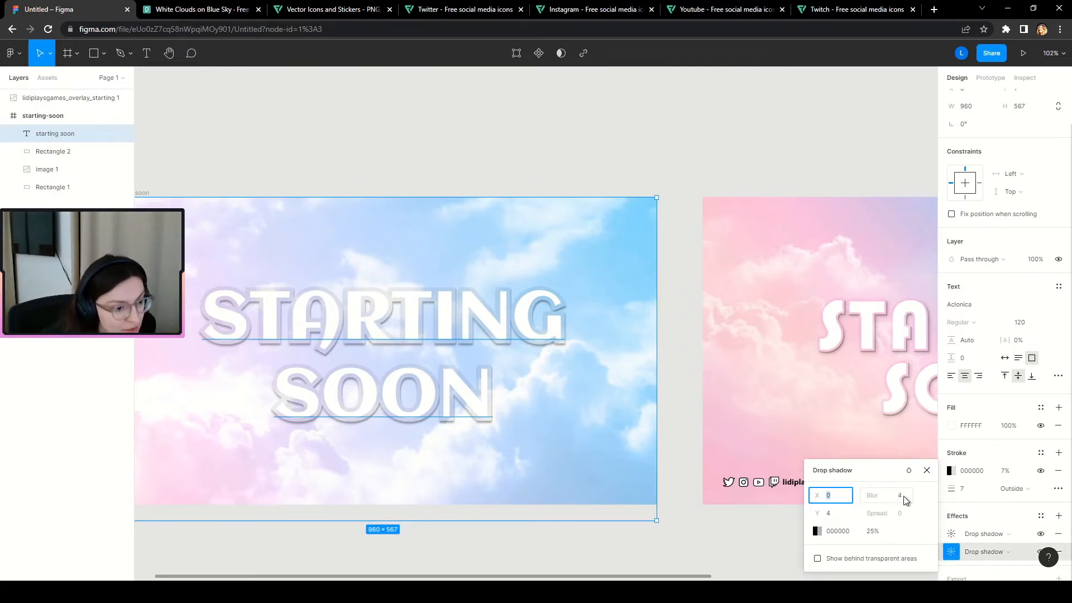
pyautogui.click(902, 501)
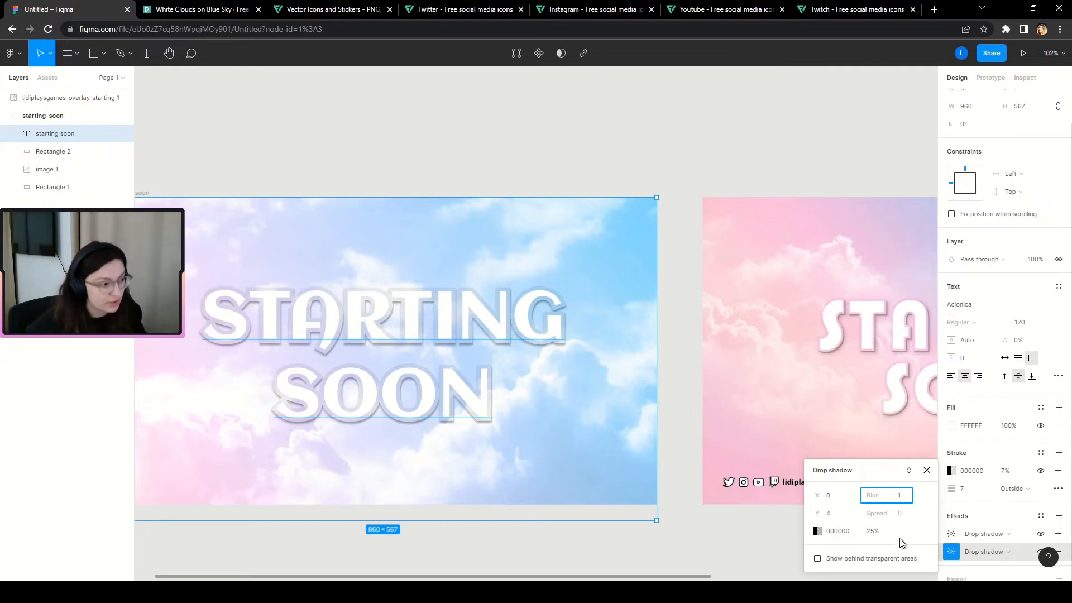
pyautogui.write('1')
pyautogui.press('Return')
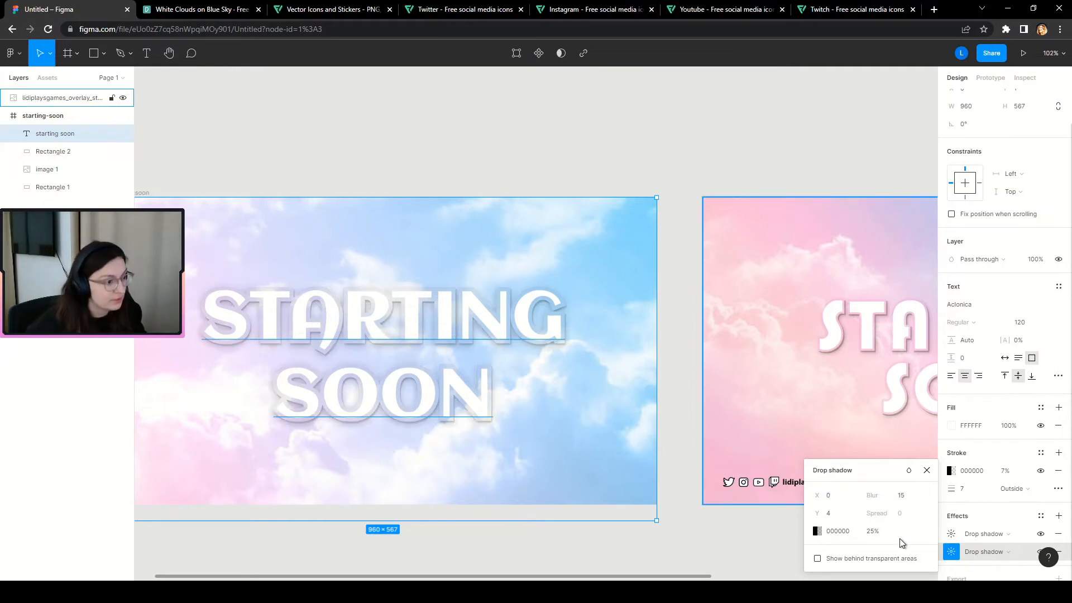
pyautogui.click(905, 501)
pyautogui.write('10')
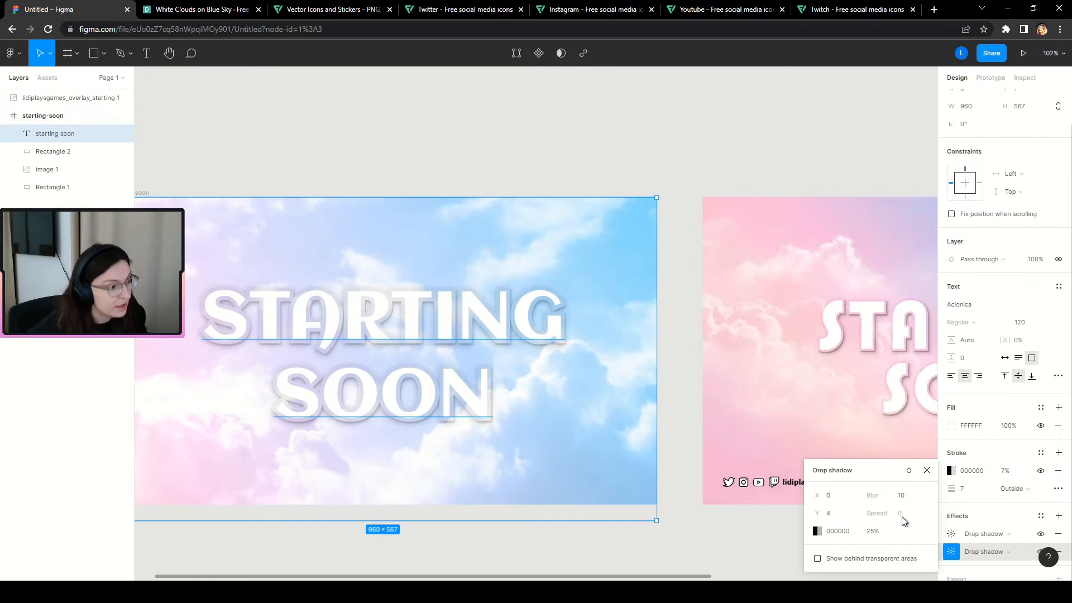
pyautogui.press('Return')
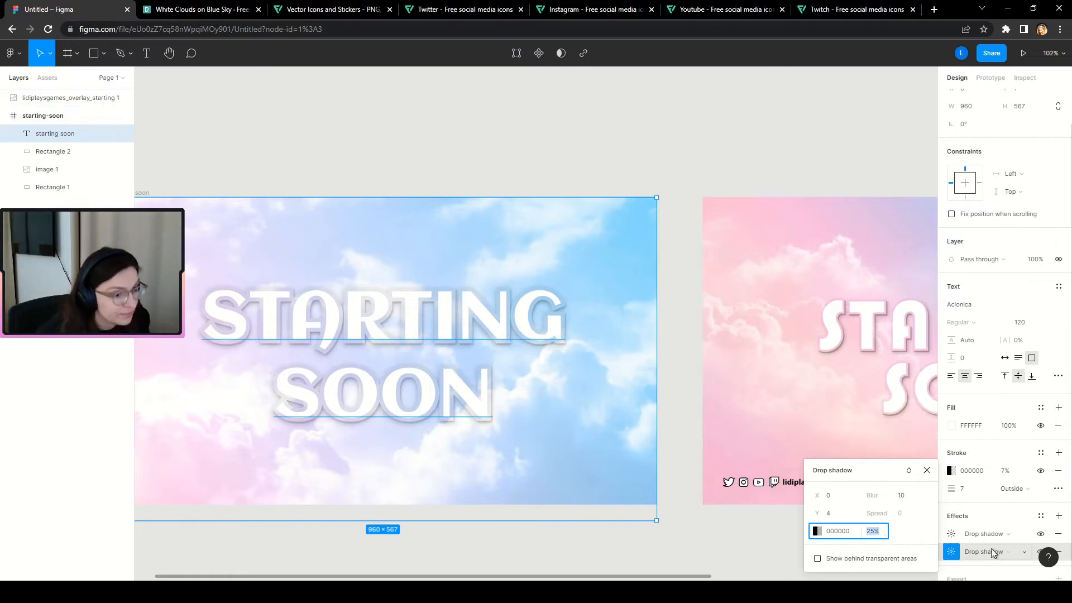
pyautogui.write('50')
pyautogui.press('Return')
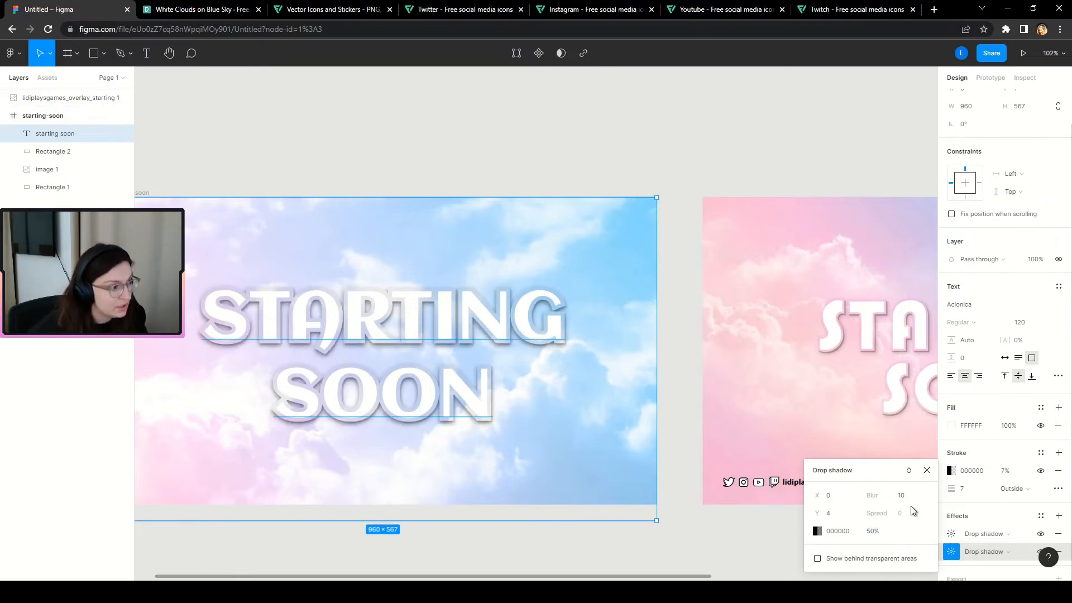
# Refine the second shadow to X 5, Y 5, blur 15 and 30% opacity.
pyautogui.click(843, 497)
pyautogui.write('4')
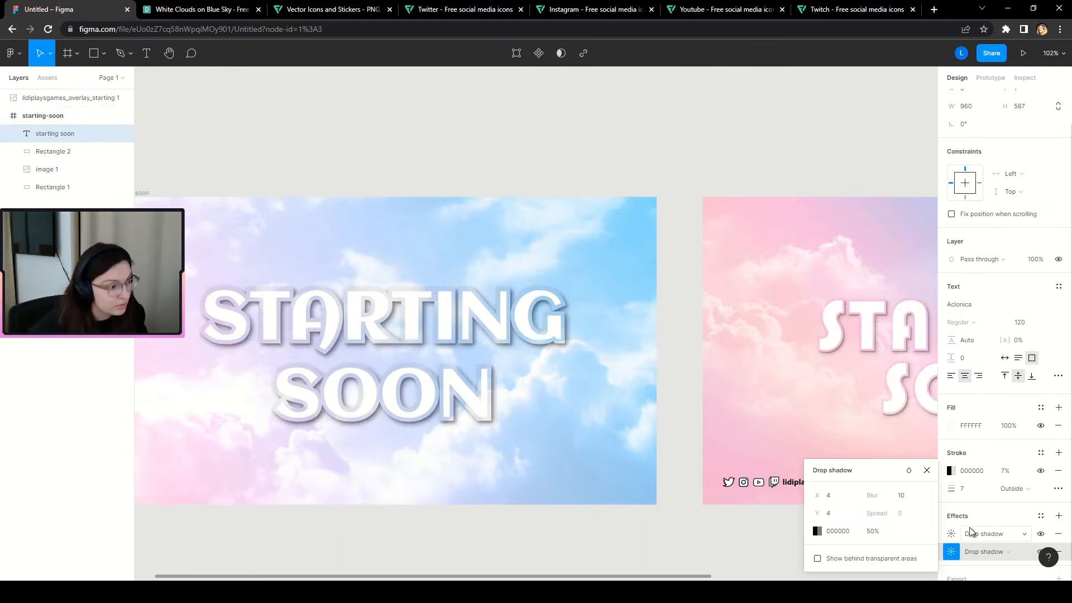
pyautogui.press('Return')
pyautogui.click(844, 501)
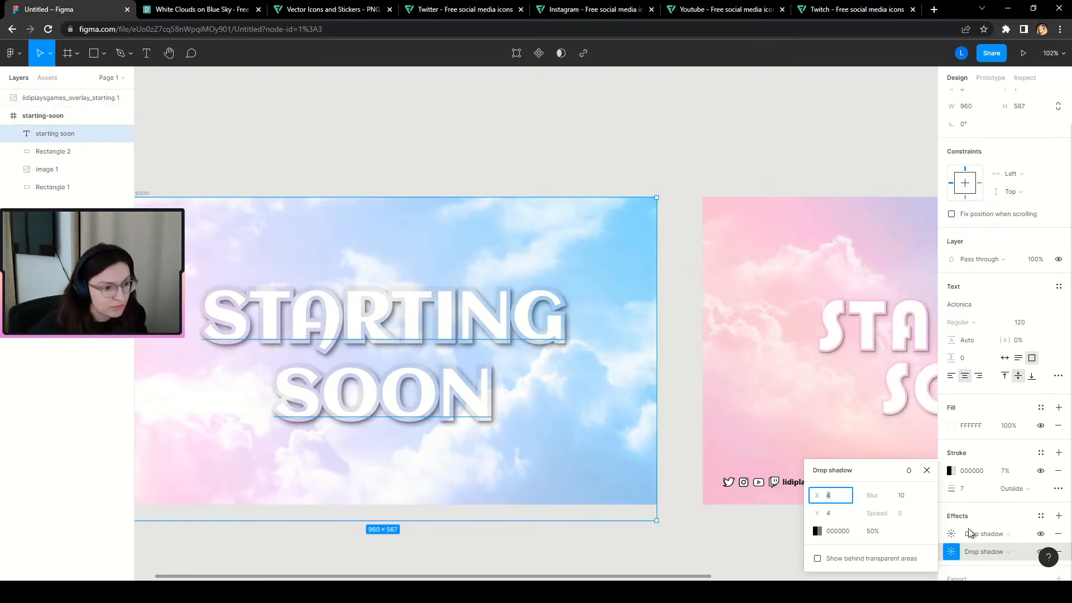
pyautogui.write('5')
pyautogui.press('Tab')
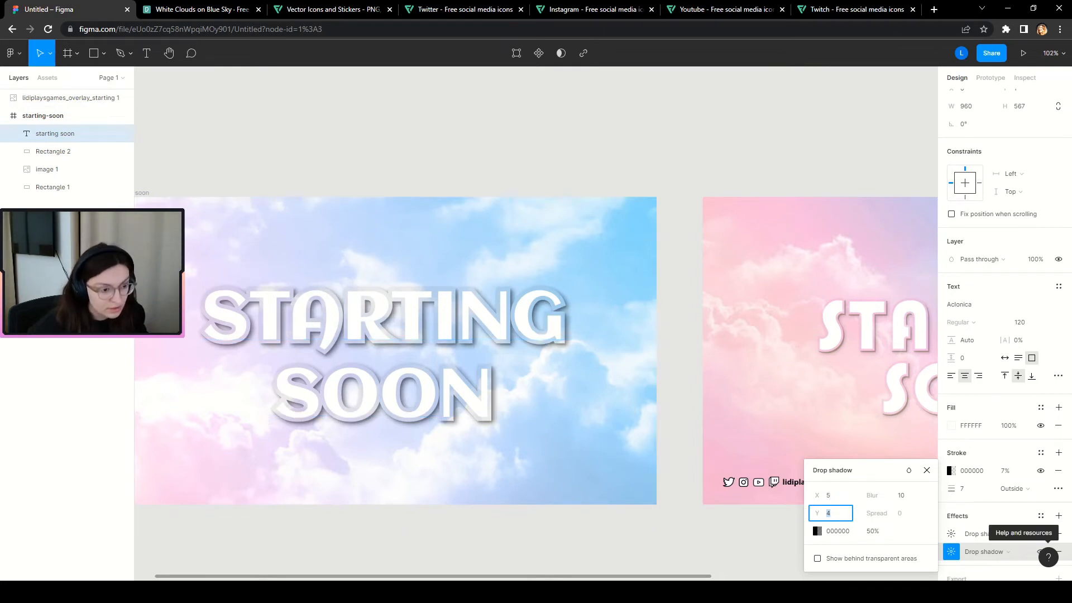
pyautogui.write('5')
pyautogui.press('Return')
pyautogui.click(898, 496)
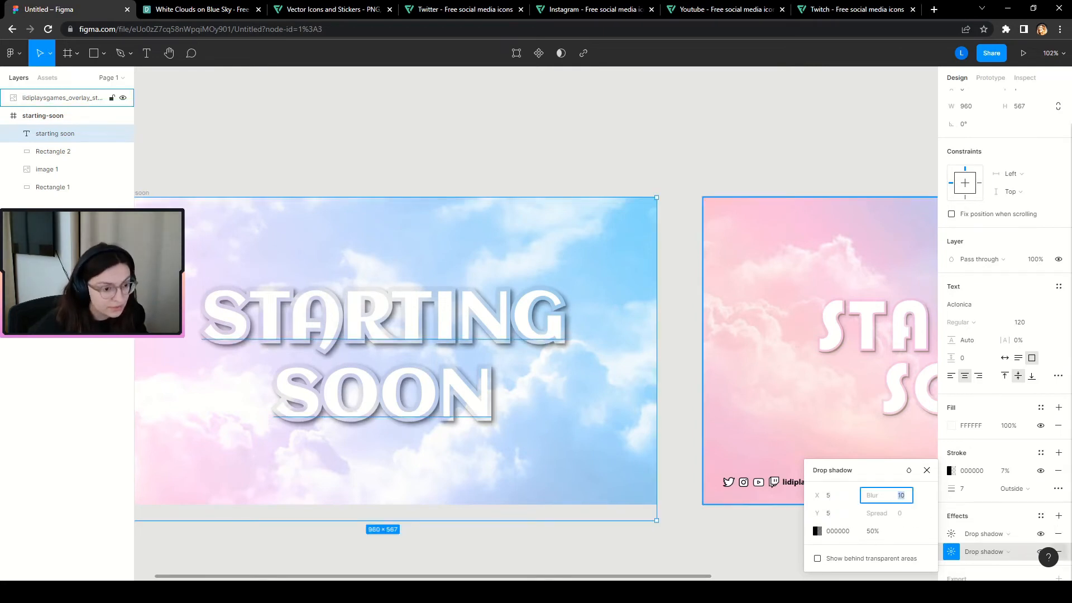
pyautogui.write('15')
pyautogui.press('Return')
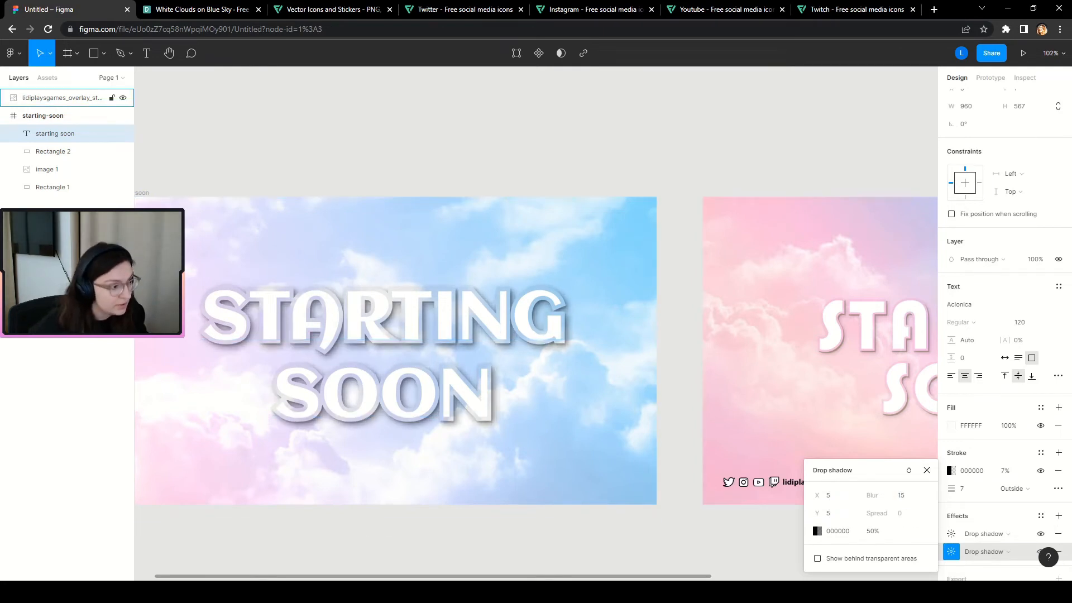
pyautogui.click(877, 532)
pyautogui.write('30')
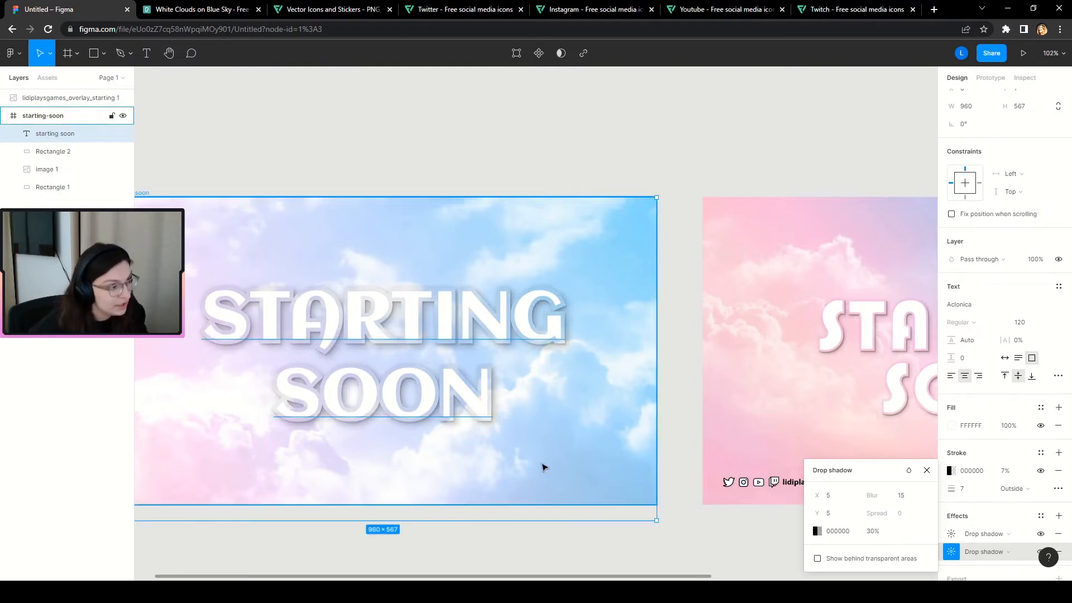
pyautogui.click(817, 531)
# Recolour the second drop shadow from red to a deep blue at 30% opacity.
pyautogui.moveTo(704, 393); pyautogui.dragTo(816, 302)
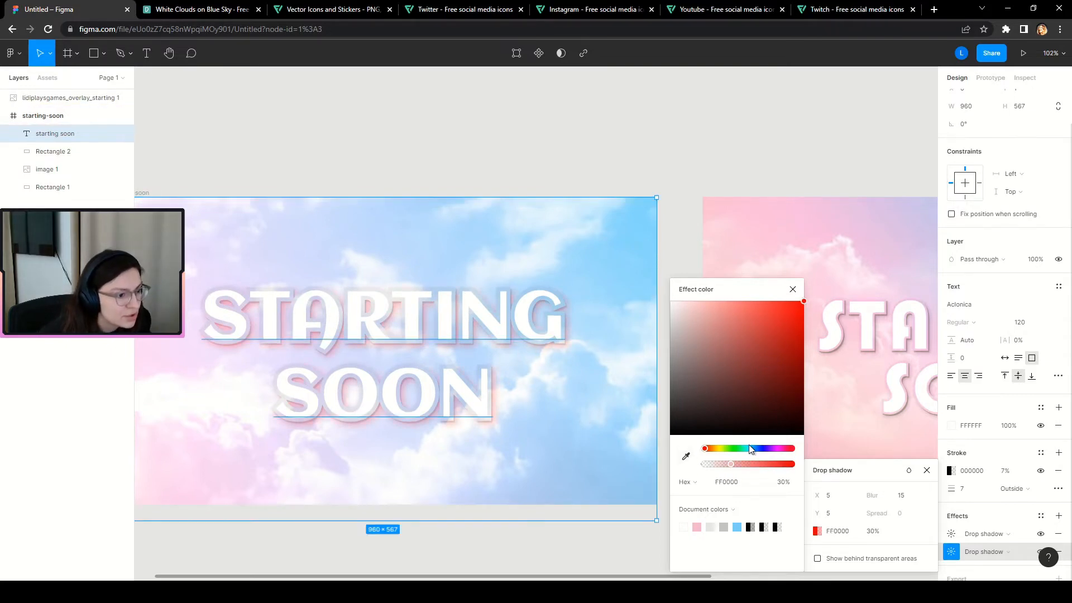
pyautogui.moveTo(752, 449)
pyautogui.mouseDown()
pyautogui.moveTo(777, 448)
pyautogui.moveTo(758, 449)
pyautogui.moveTo(767, 448)
pyautogui.mouseUp()
pyautogui.moveTo(801, 302)
pyautogui.mouseDown()
pyautogui.moveTo(745, 338)
pyautogui.moveTo(803, 301)
pyautogui.mouseUp()
pyautogui.click(686, 456)
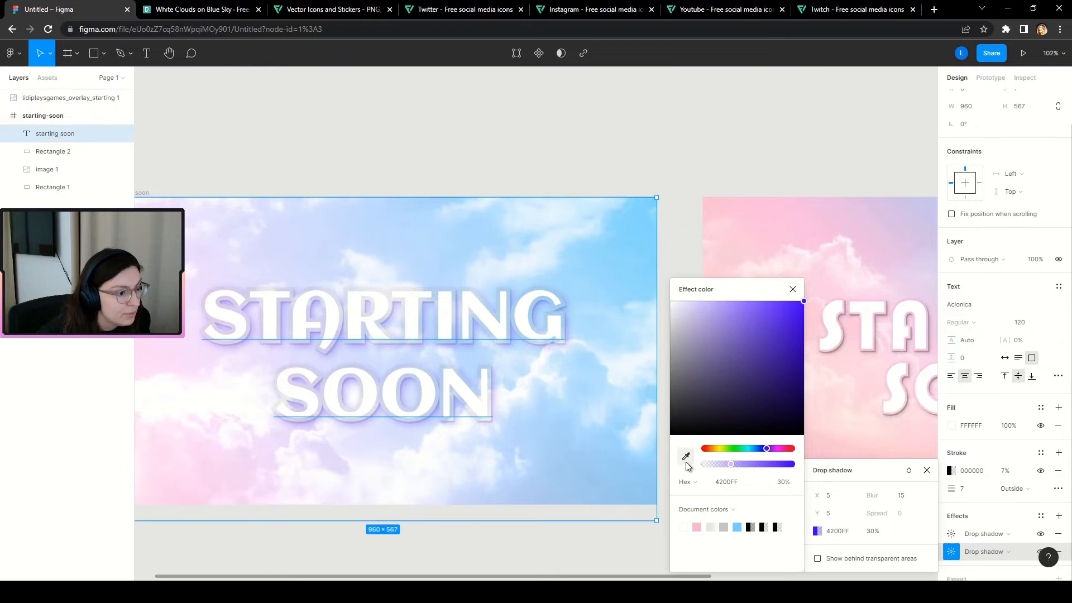
pyautogui.click(604, 277)
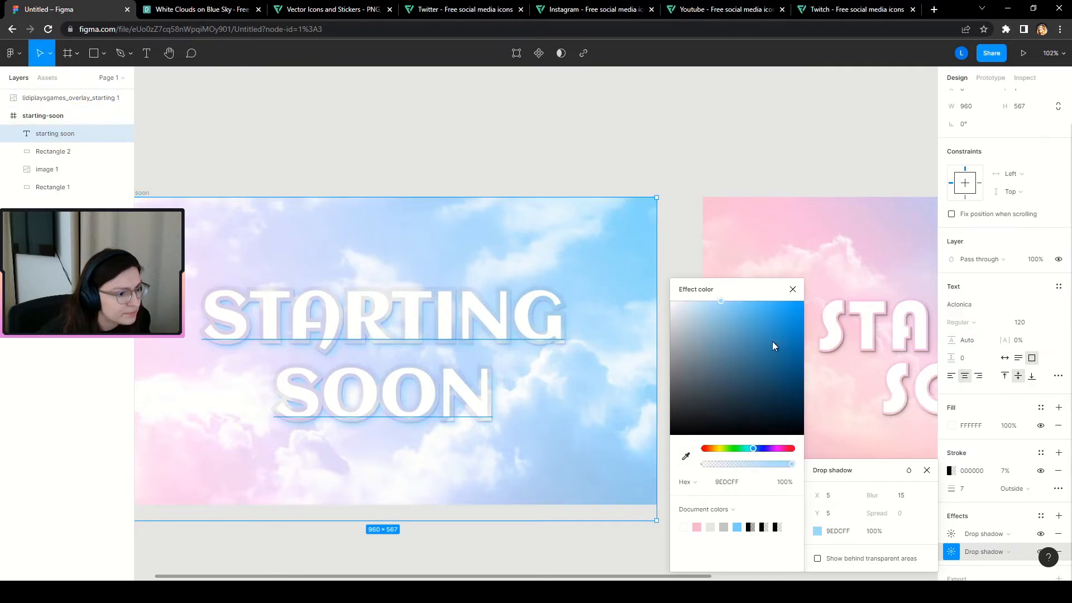
pyautogui.moveTo(772, 340)
pyautogui.mouseDown()
pyautogui.moveTo(755, 348)
pyautogui.moveTo(743, 327)
pyautogui.moveTo(755, 320)
pyautogui.moveTo(742, 313)
pyautogui.moveTo(791, 314)
pyautogui.moveTo(769, 330)
pyautogui.mouseUp()
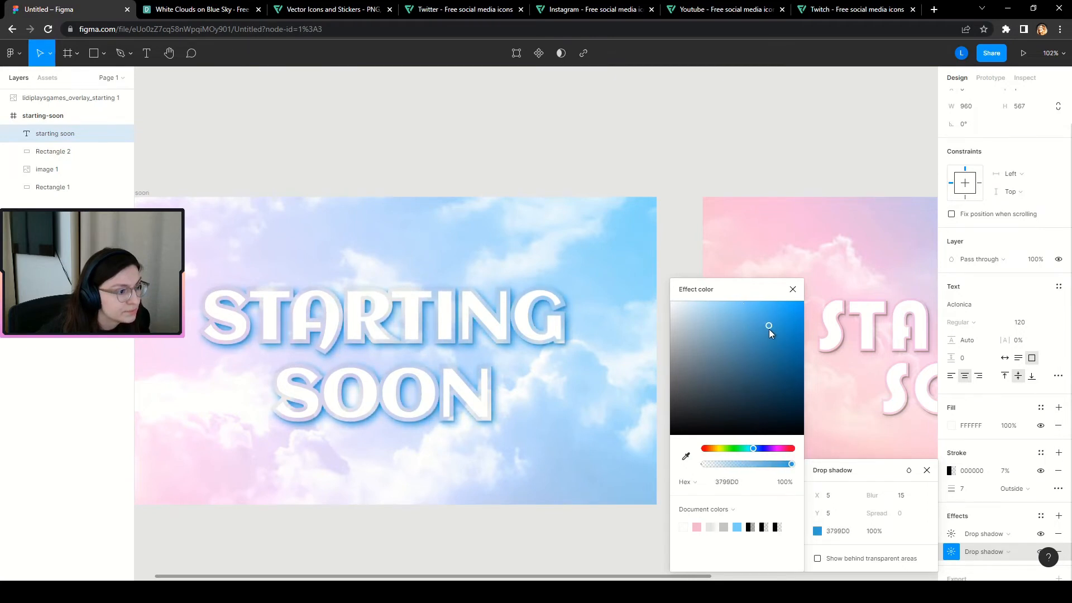
pyautogui.click(792, 290)
pyautogui.click(875, 532)
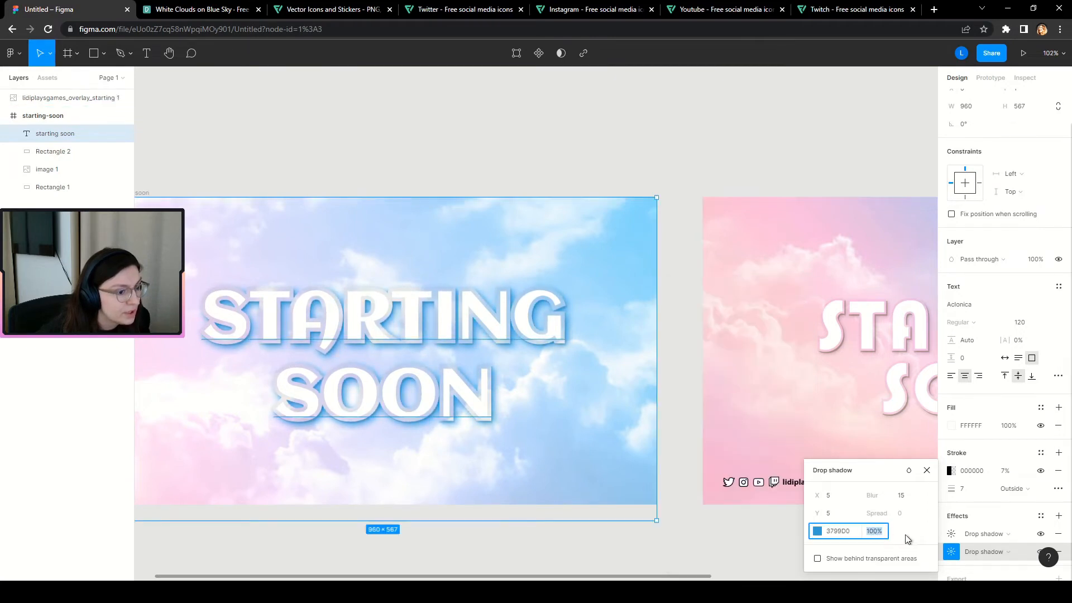
pyautogui.write('30')
pyautogui.press('Return')
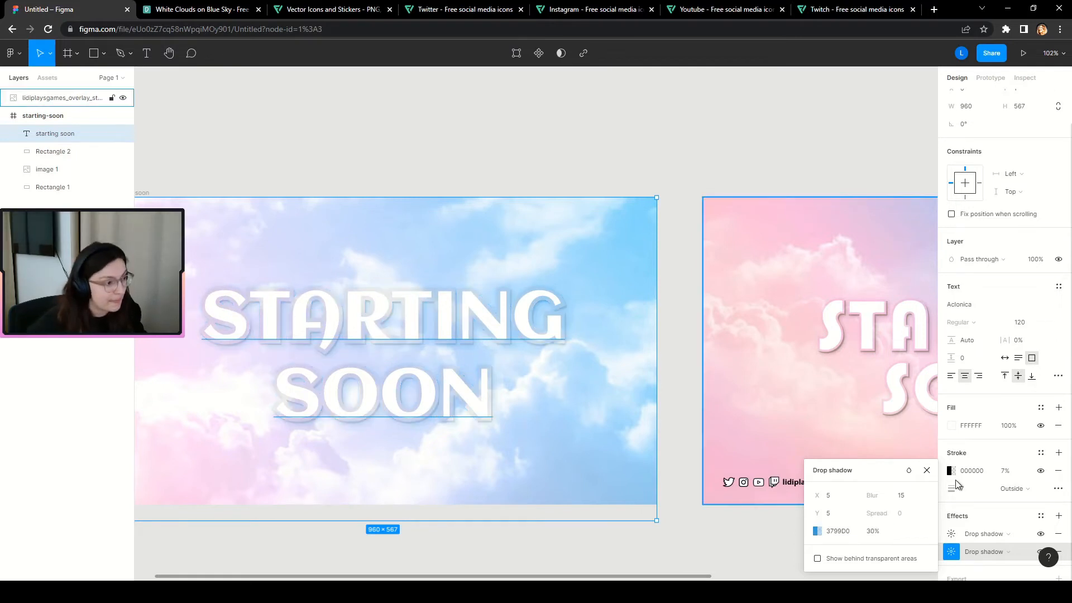
# Darken the shadow's blue to 1C6690 and raise its opacity to 40%.
pyautogui.click(816, 530)
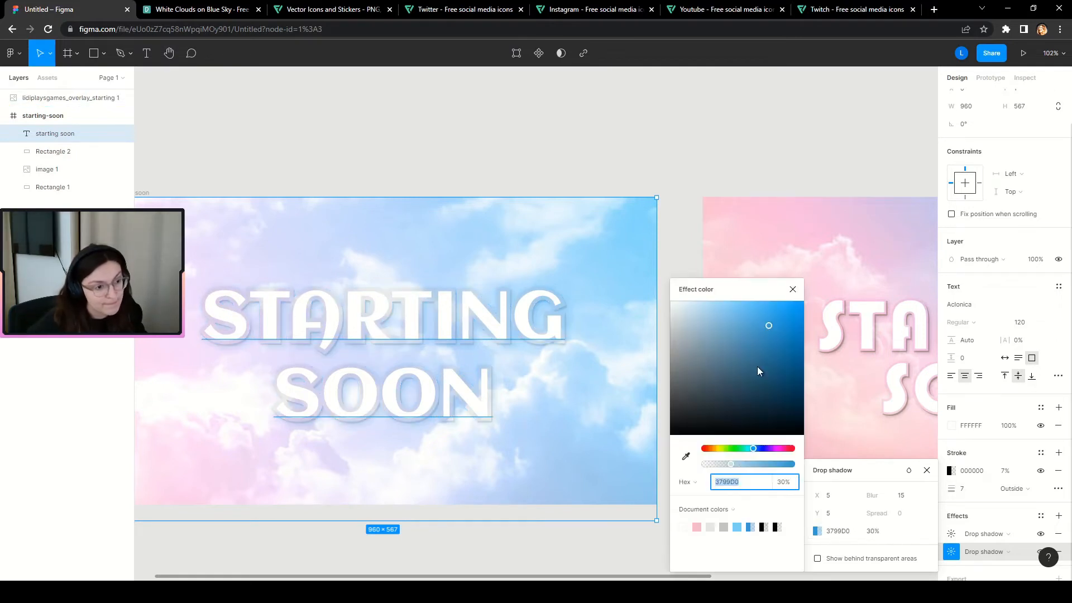
pyautogui.moveTo(769, 347)
pyautogui.mouseDown()
pyautogui.moveTo(794, 391)
pyautogui.moveTo(778, 360)
pyautogui.mouseUp()
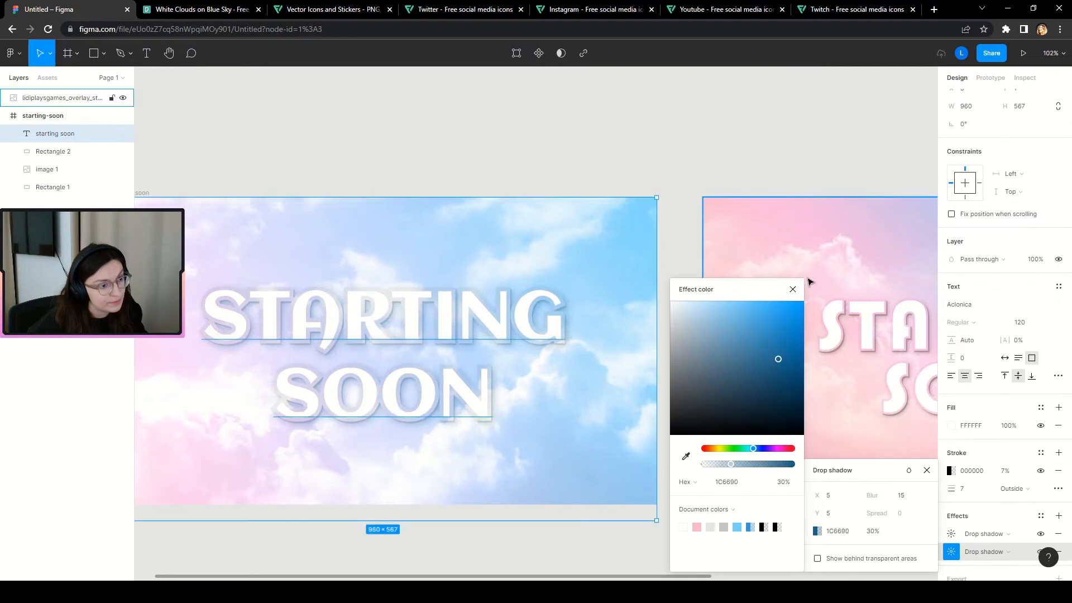
pyautogui.click(810, 281)
pyautogui.click(872, 531)
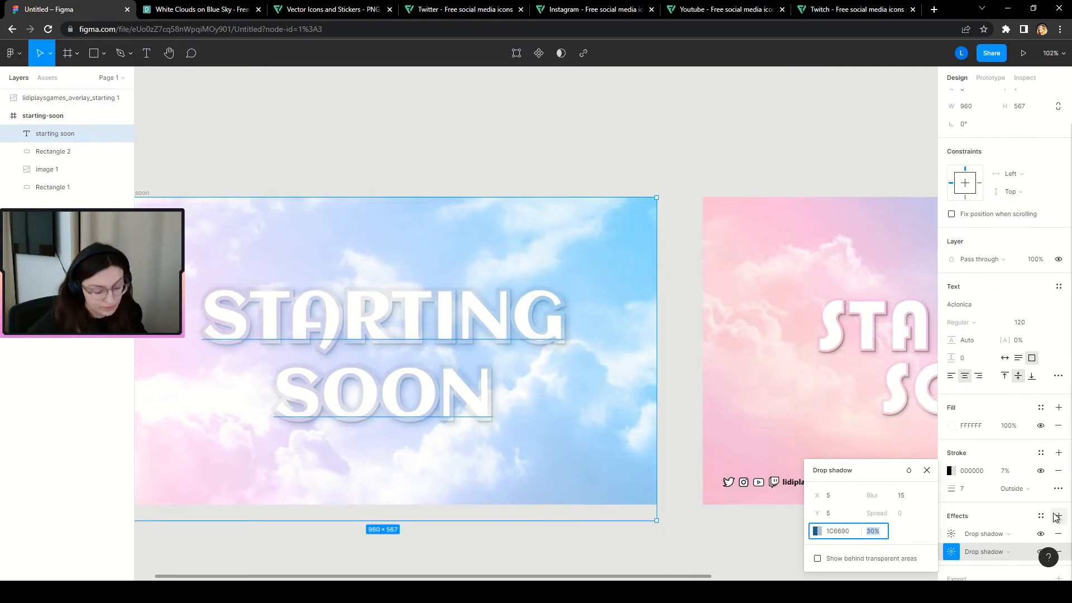
pyautogui.write('40')
pyautogui.press('Return')
pyautogui.scroll(-5, 335, 402)
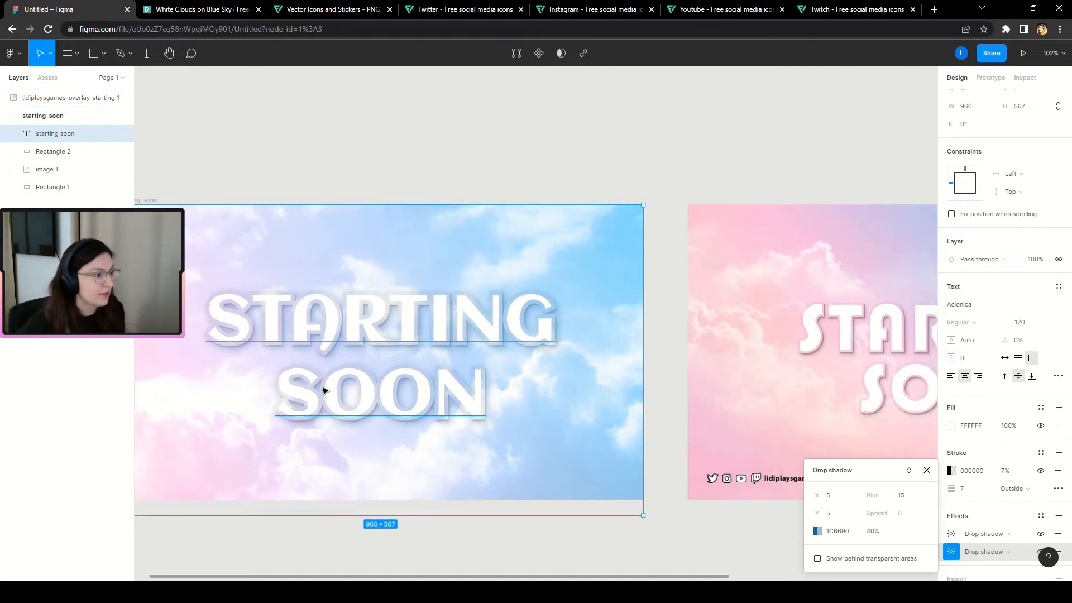
pyautogui.scroll(-1, 491, 434)
pyautogui.scroll(1, 678, 417)
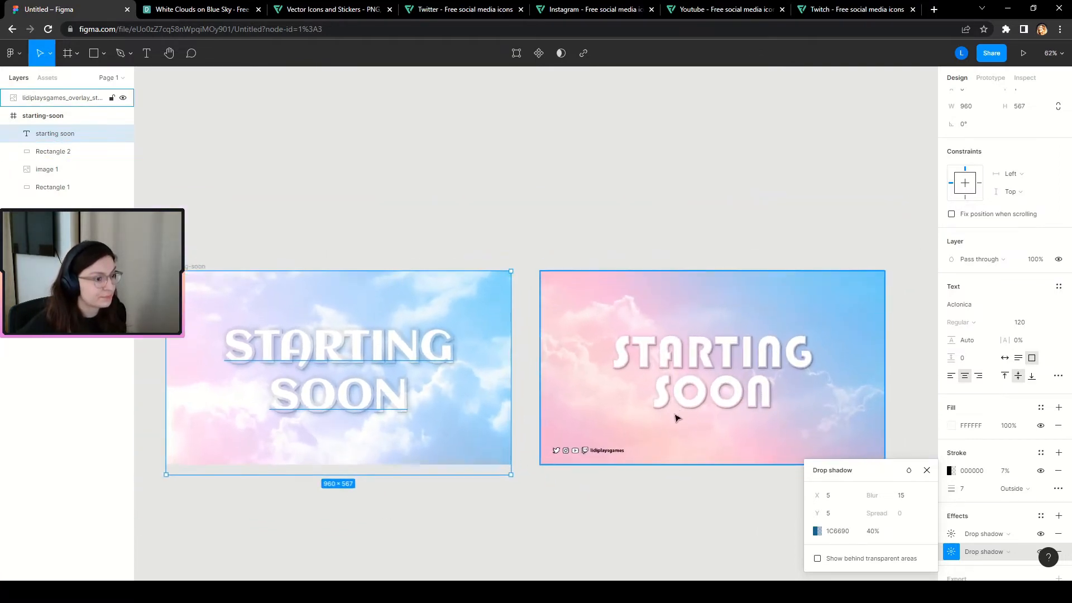
pyautogui.scroll(1, 368, 381)
pyautogui.scroll(1, 366, 381)
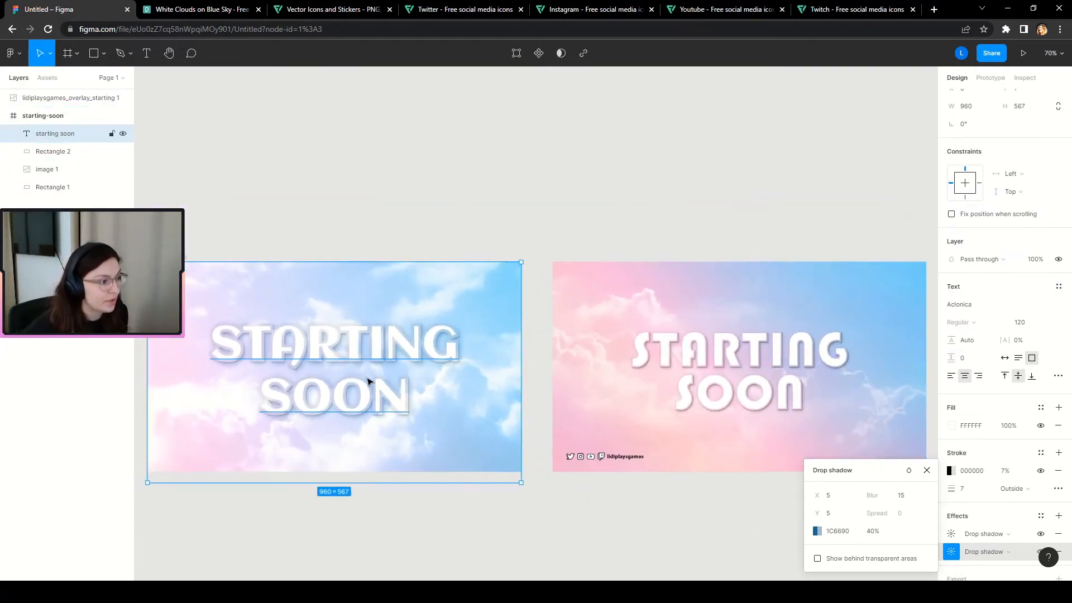
pyautogui.click(926, 470)
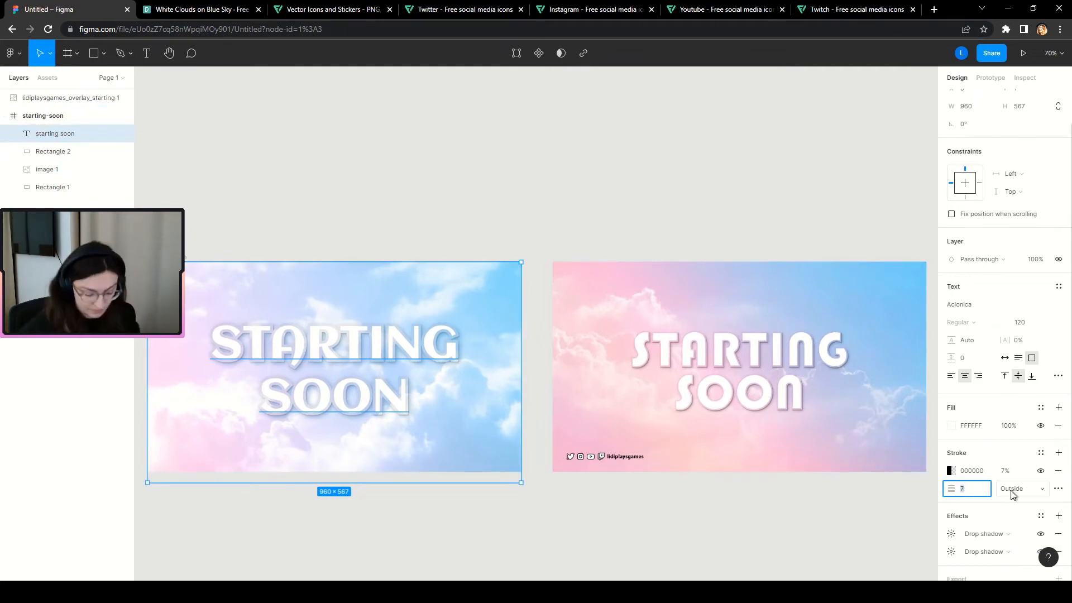
# Set the text outline's stroke weight to 4, after trying 5 and 3.
pyautogui.write('5')
pyautogui.press('Return')
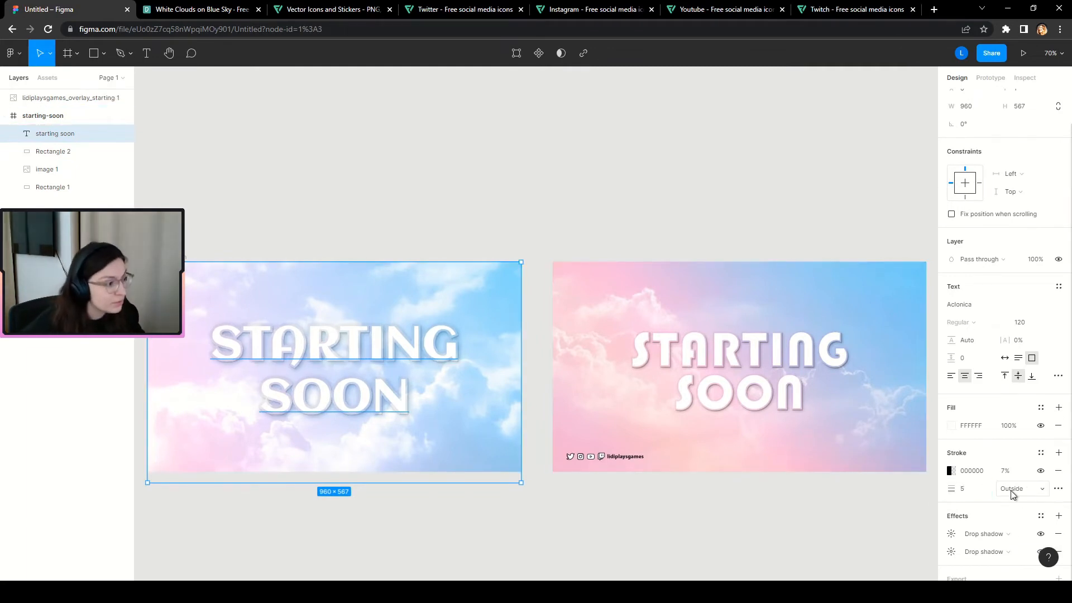
pyautogui.click(969, 489)
pyautogui.write('3')
pyautogui.press('Return')
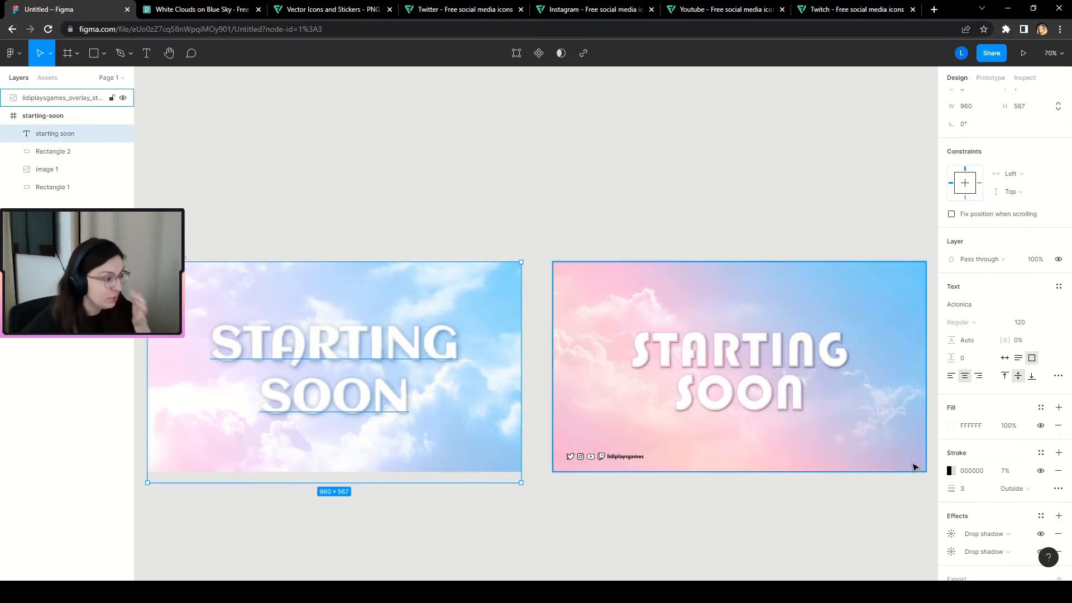
pyautogui.click(985, 494)
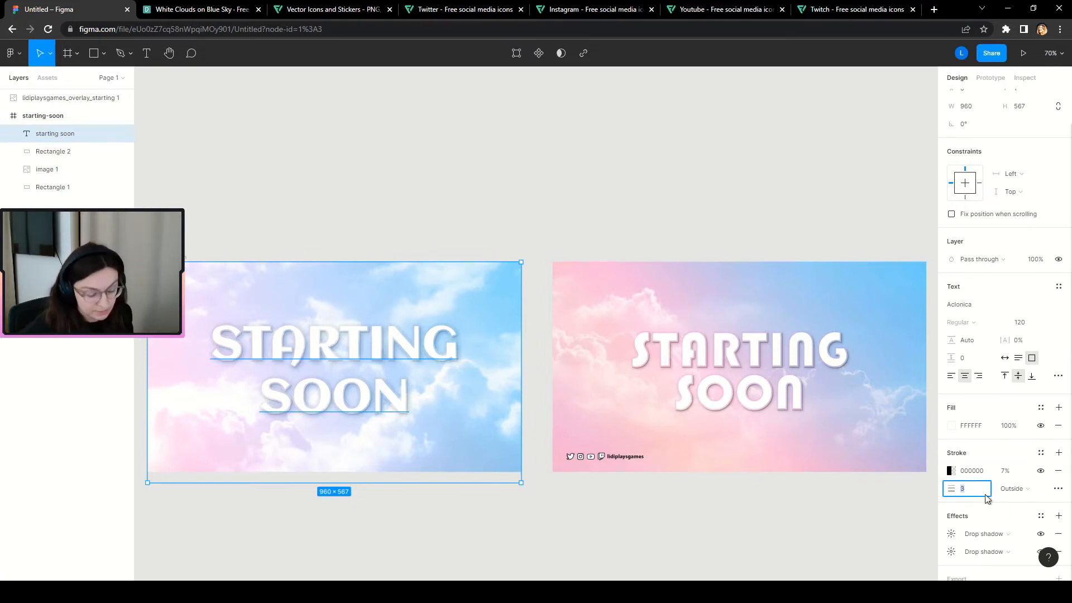
pyautogui.write('4')
pyautogui.press('Return')
# Raise the outline's stroke opacity to 15%.
pyautogui.scroll(2, 569, 360)
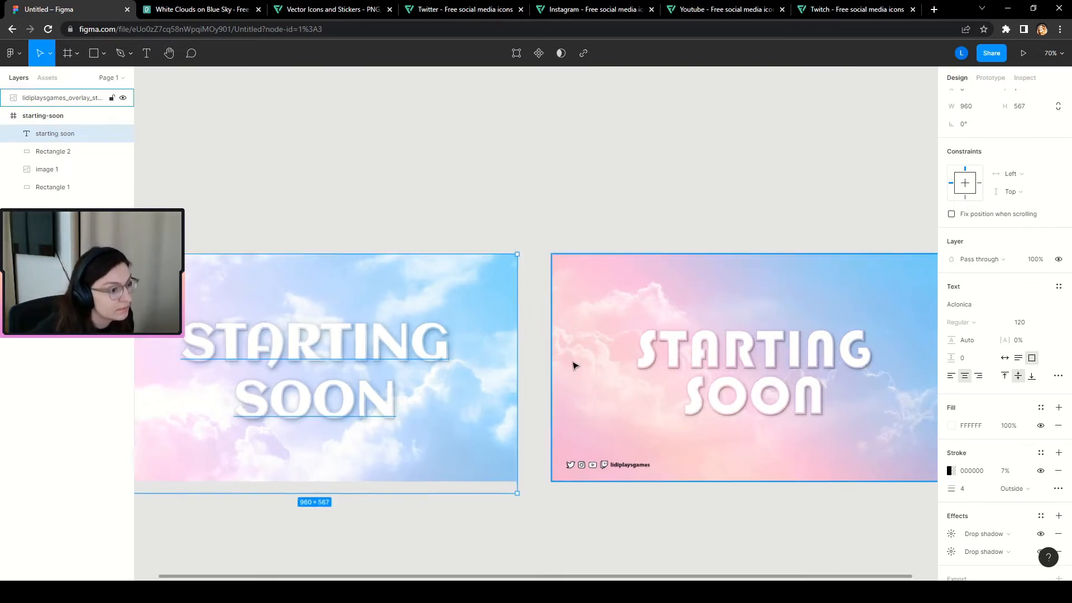
pyautogui.scroll(-3, 553, 413)
pyautogui.scroll(3, 451, 413)
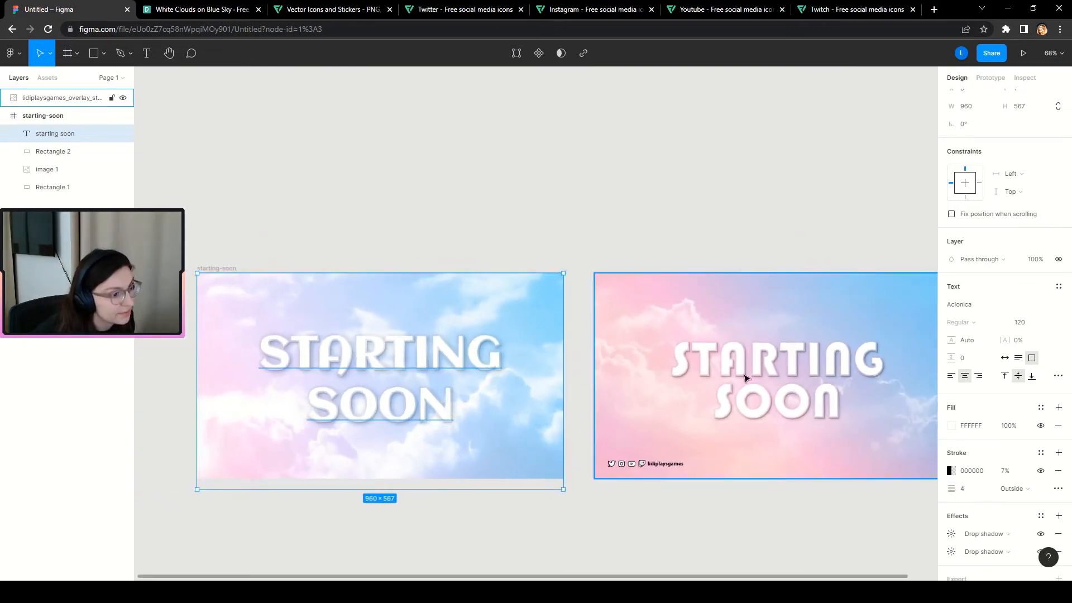
pyautogui.scroll(3, 354, 395)
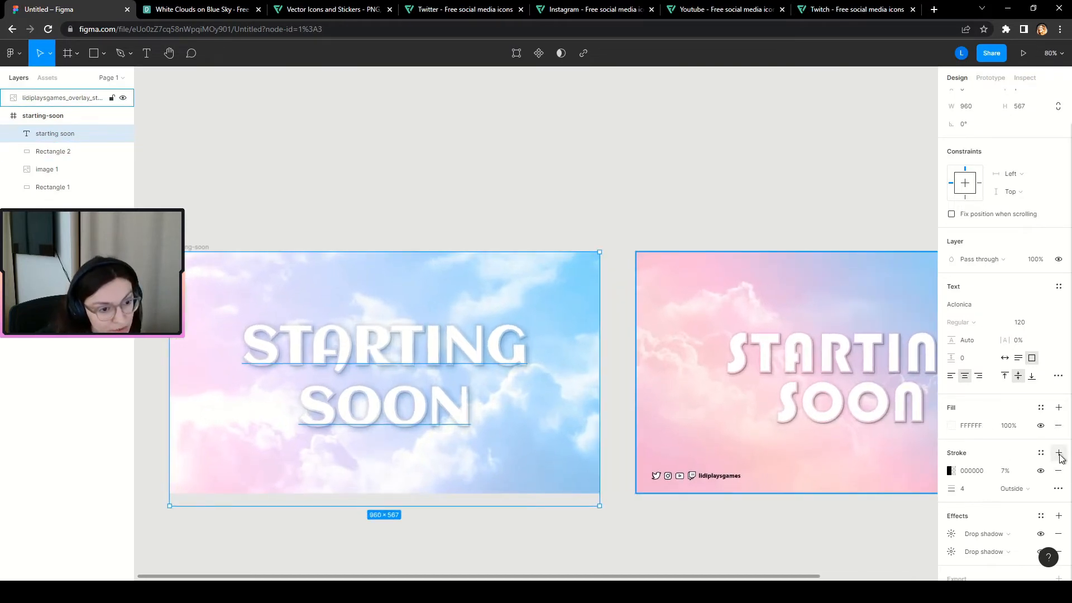
pyautogui.click(1006, 474)
pyautogui.write('10')
pyautogui.press('Return')
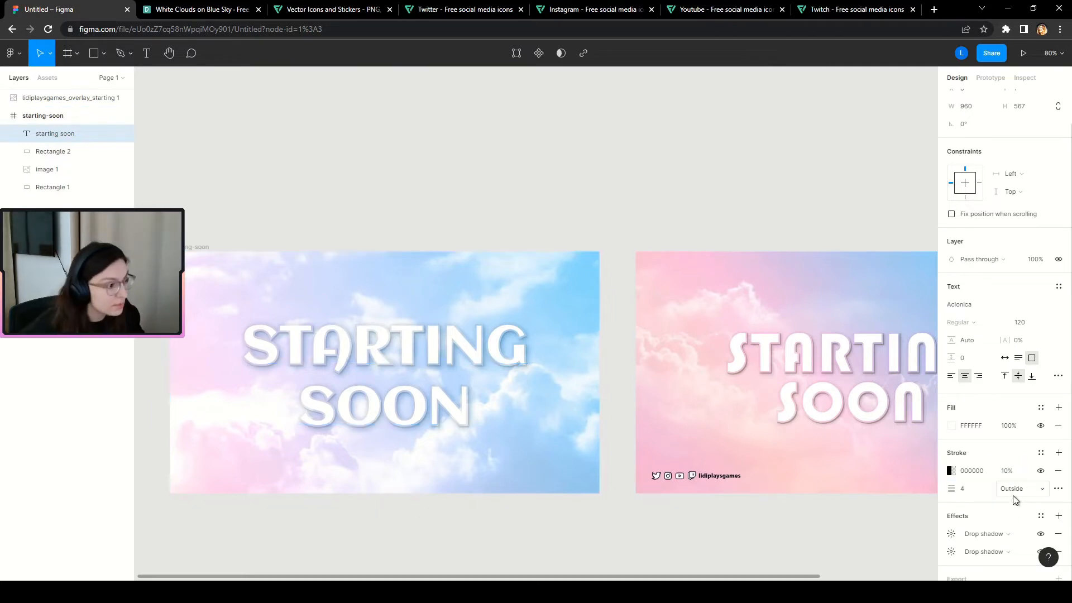
pyautogui.click(1011, 474)
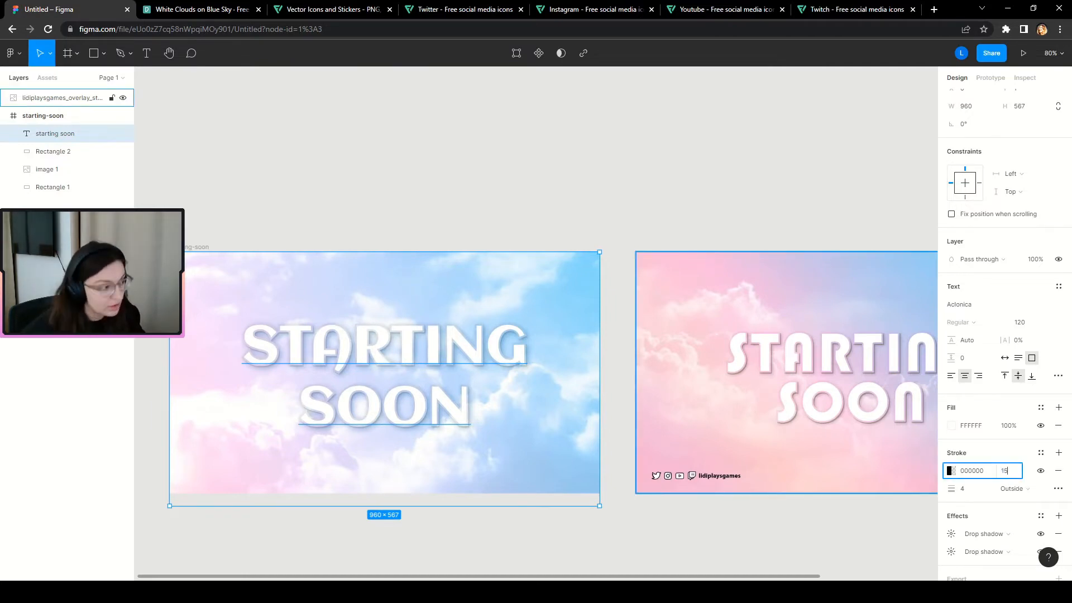
pyautogui.write('15')
pyautogui.press('Return')
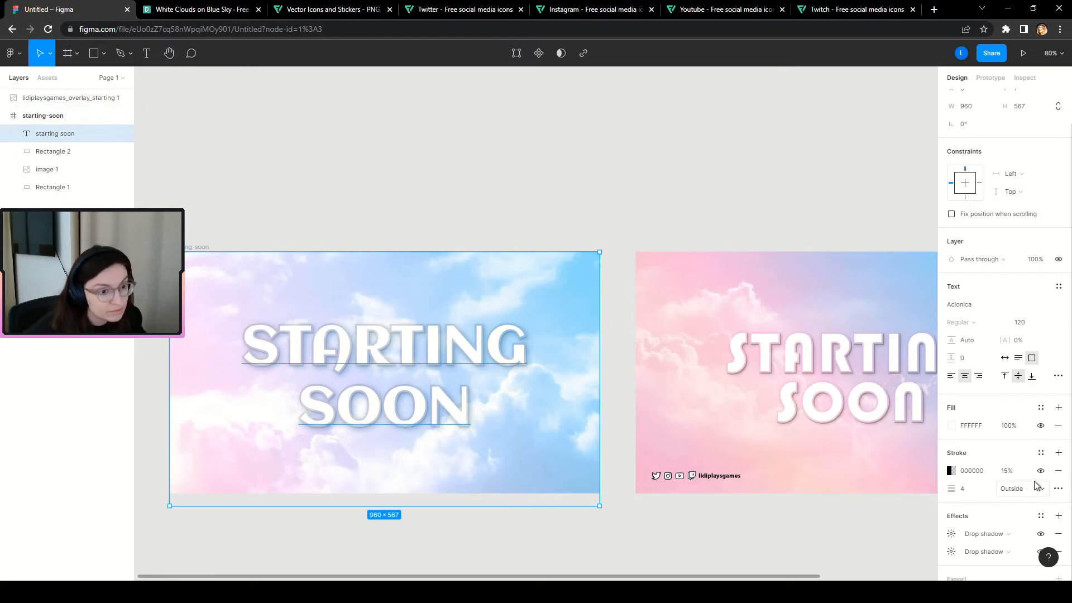
# Switch the text outline's paint to a linear gradient with a fully opaque second stop.
pyautogui.click(951, 470)
pyautogui.click(833, 289)
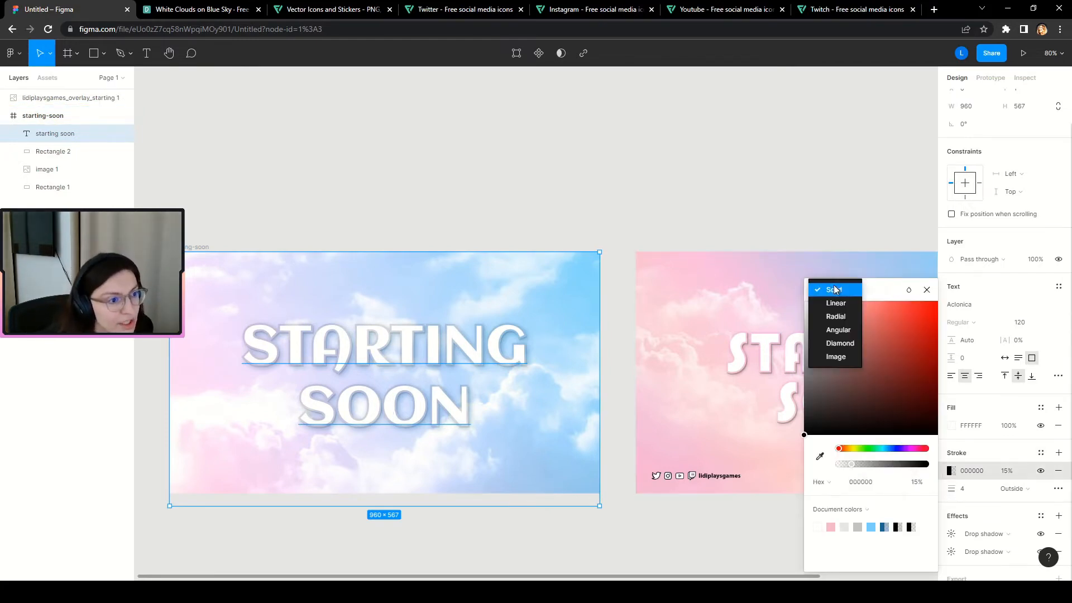
pyautogui.click(836, 303)
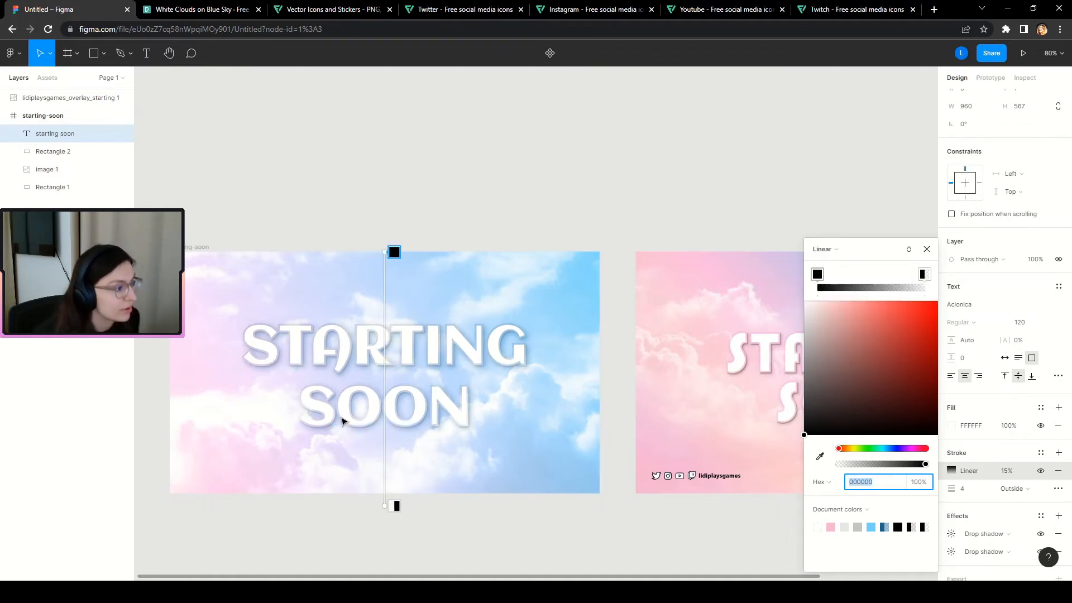
pyautogui.scroll(3, 316, 442)
pyautogui.click(818, 273)
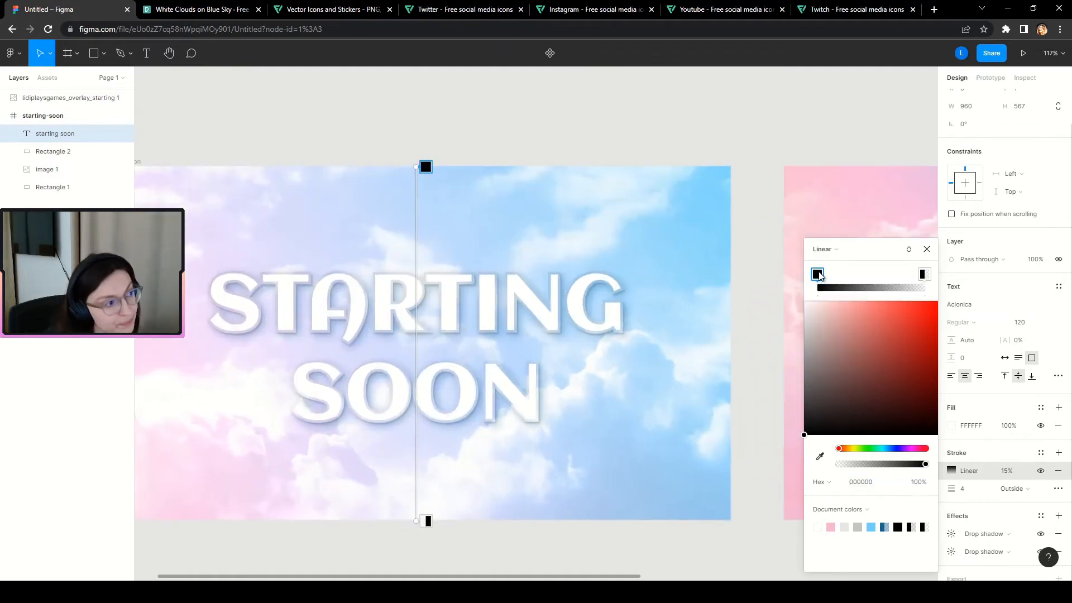
pyautogui.click(924, 275)
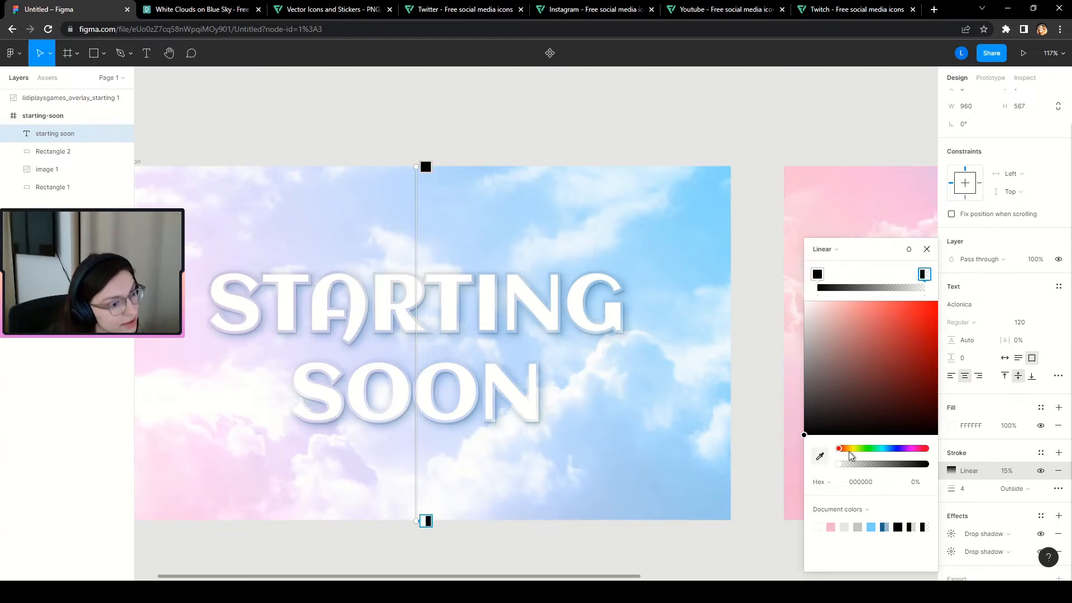
pyautogui.click(909, 484)
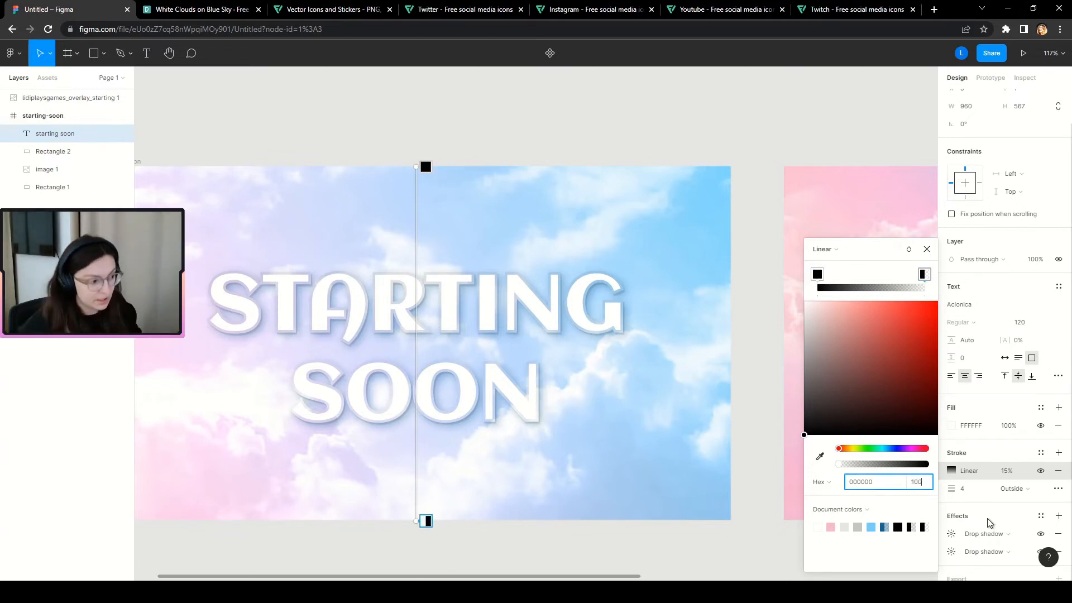
pyautogui.press('Return')
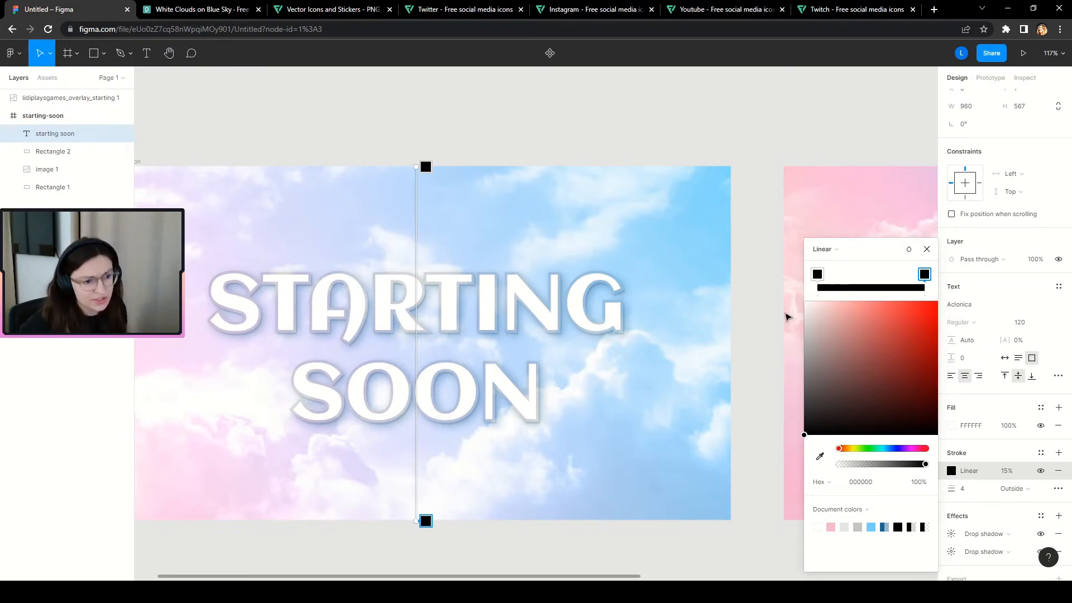
# Make both gradient stops vivid magenta using colours sampled from the clouds.
pyautogui.click(819, 456)
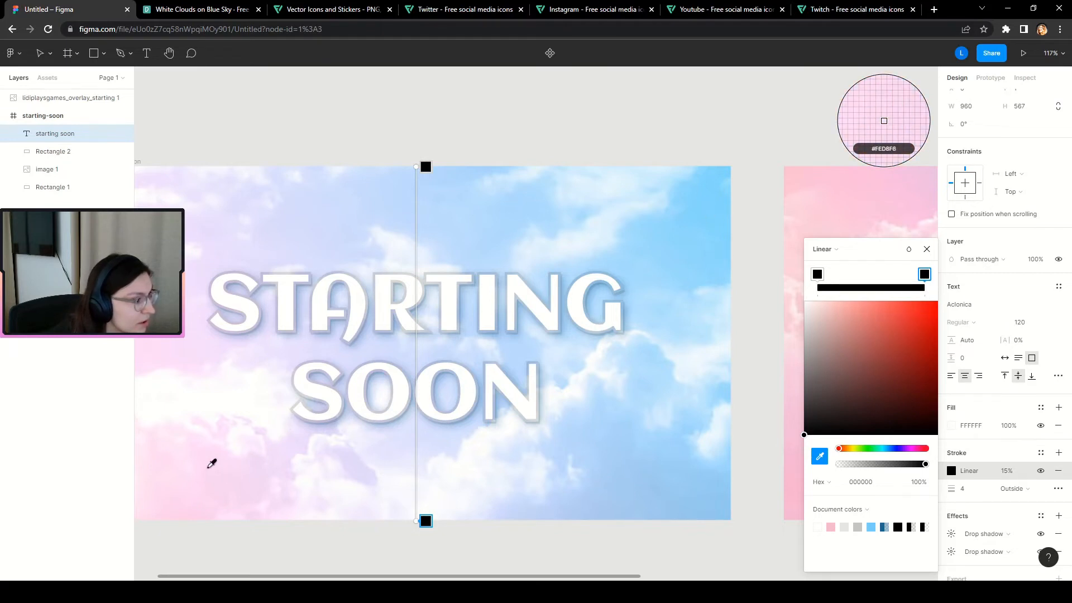
pyautogui.click(231, 476)
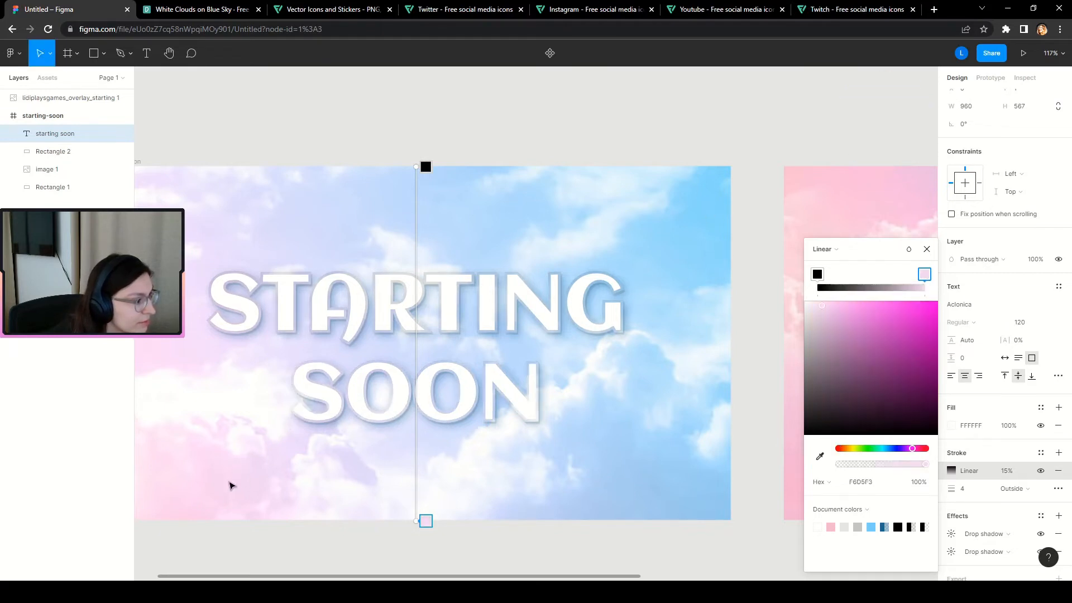
pyautogui.moveTo(890, 347); pyautogui.dragTo(972, 270)
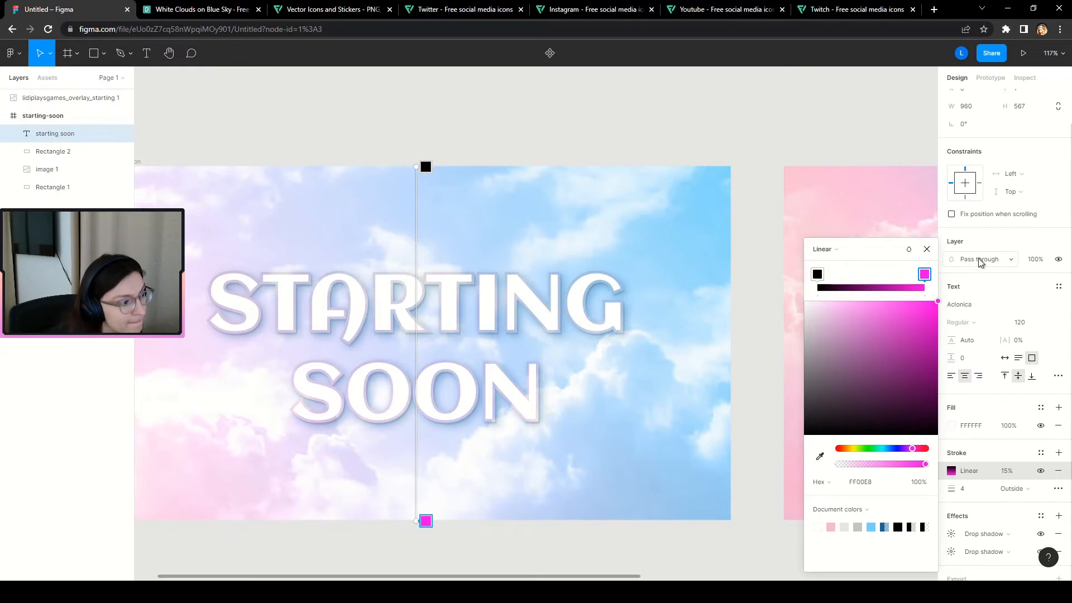
pyautogui.click(818, 275)
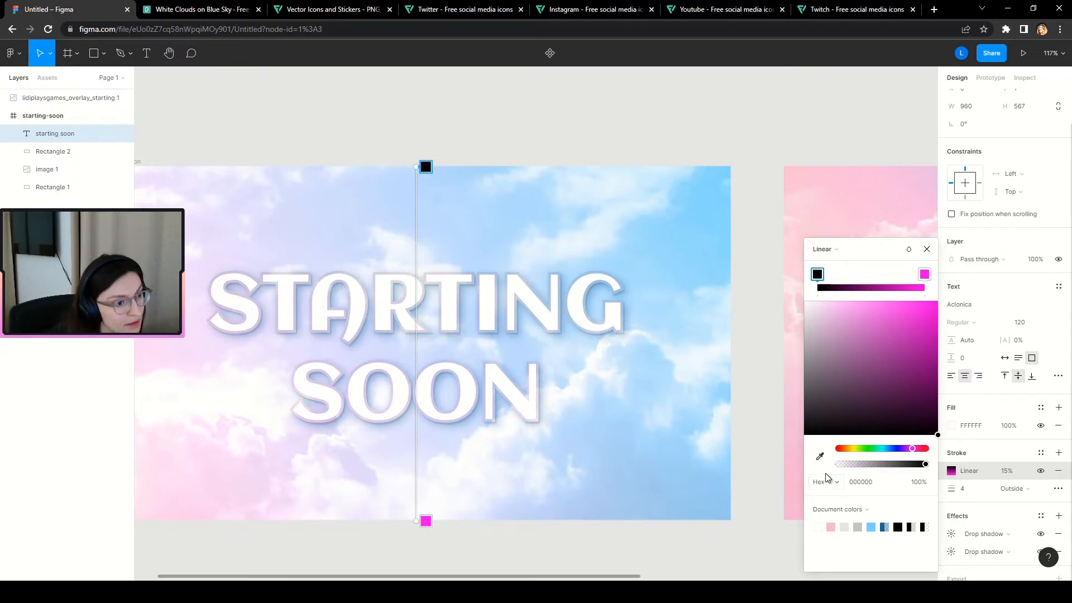
pyautogui.click(819, 456)
pyautogui.click(663, 251)
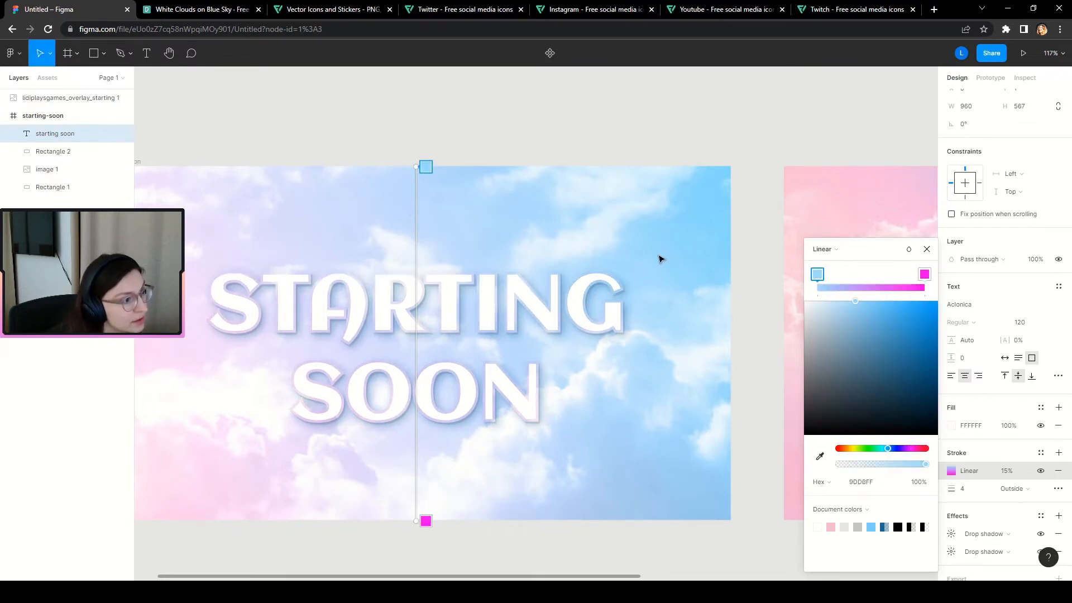
pyautogui.click(820, 456)
pyautogui.click(155, 343)
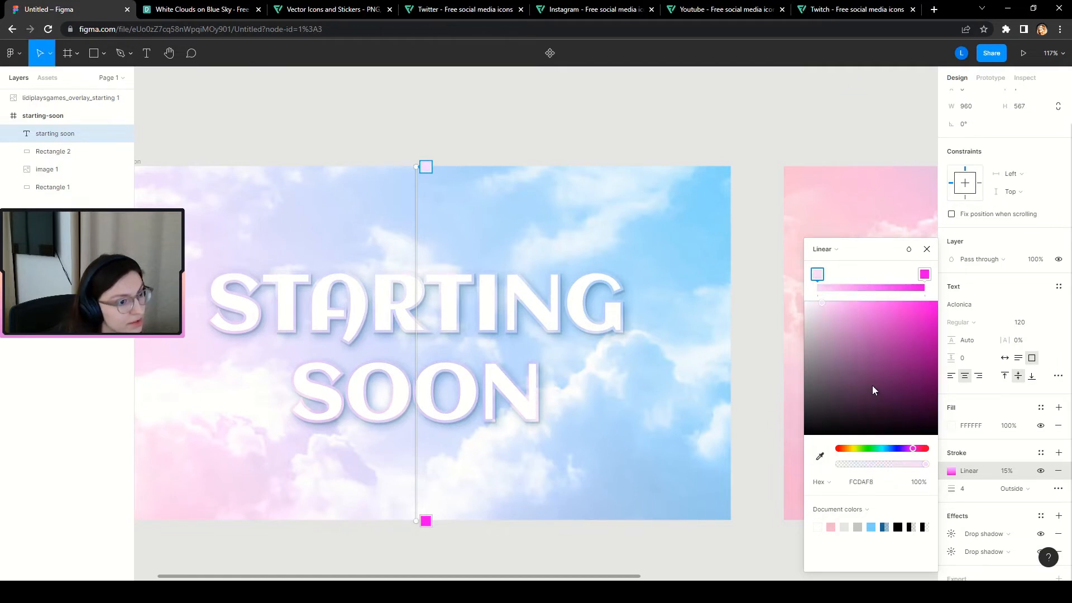
pyautogui.moveTo(872, 385); pyautogui.dragTo(994, 275)
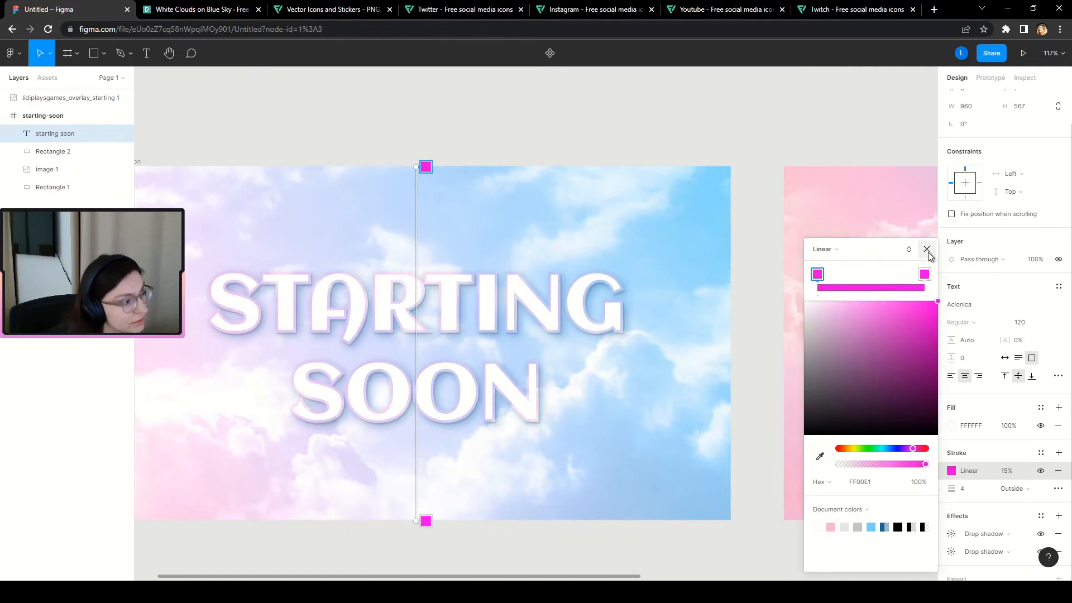
# Shift both gradient stops to blue, with the second stop a lighter blue.
pyautogui.scroll(-5, 567, 409)
pyautogui.scroll(3, 469, 412)
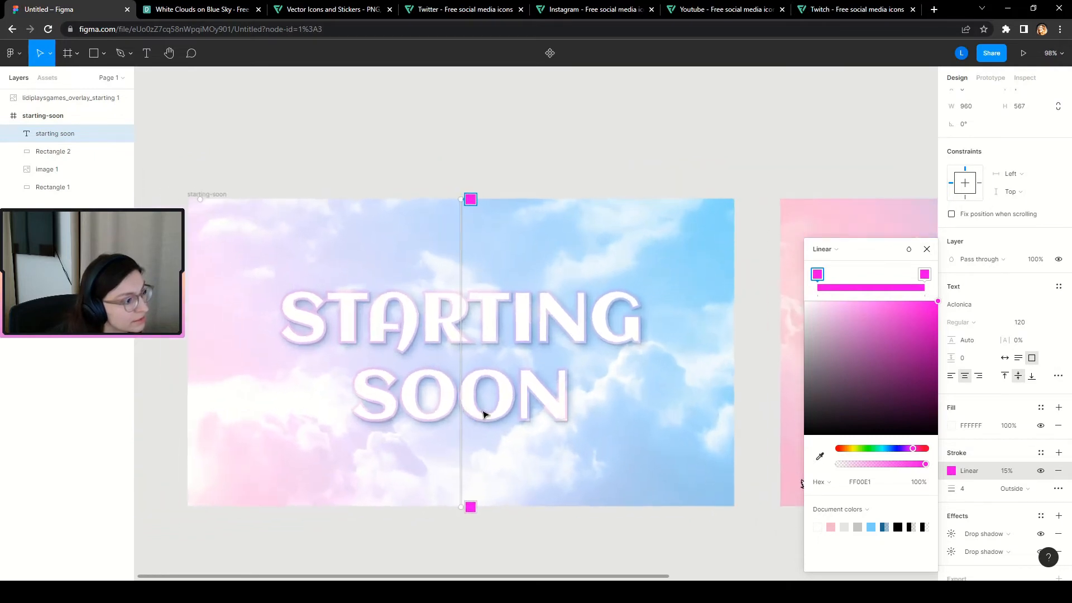
pyautogui.scroll(-4, 514, 464)
pyautogui.scroll(-3, 515, 464)
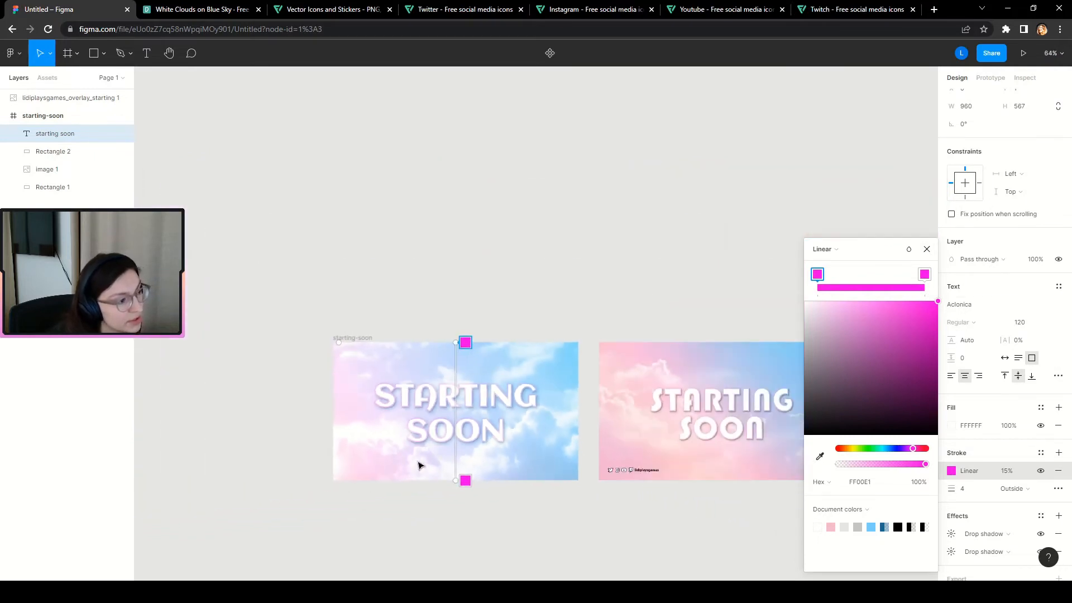
pyautogui.scroll(4, 436, 462)
pyautogui.click(456, 454)
pyautogui.scroll(1, 456, 454)
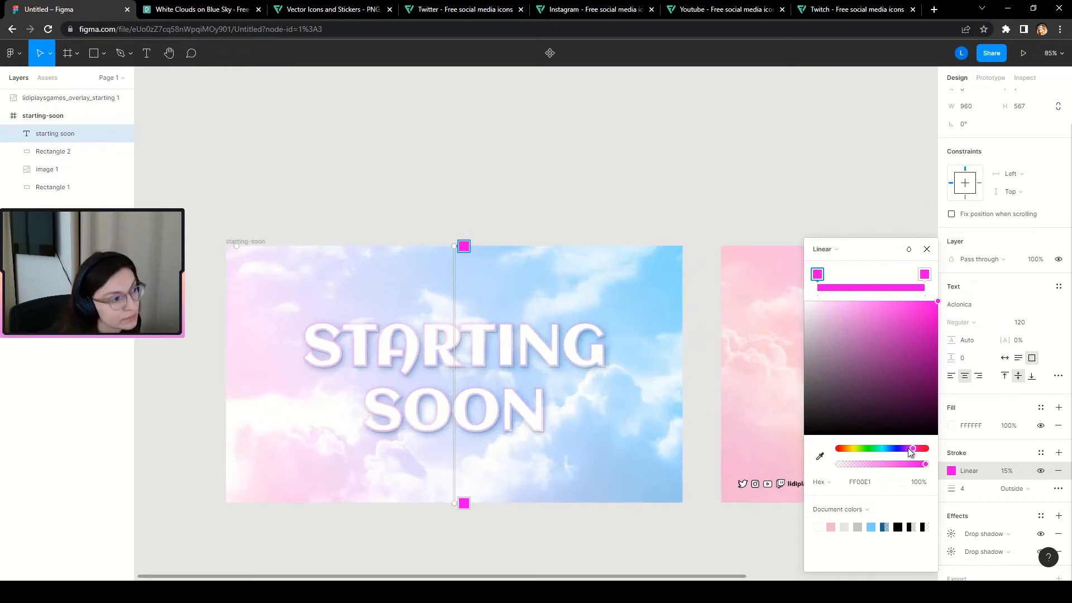
pyautogui.moveTo(909, 449); pyautogui.dragTo(896, 452)
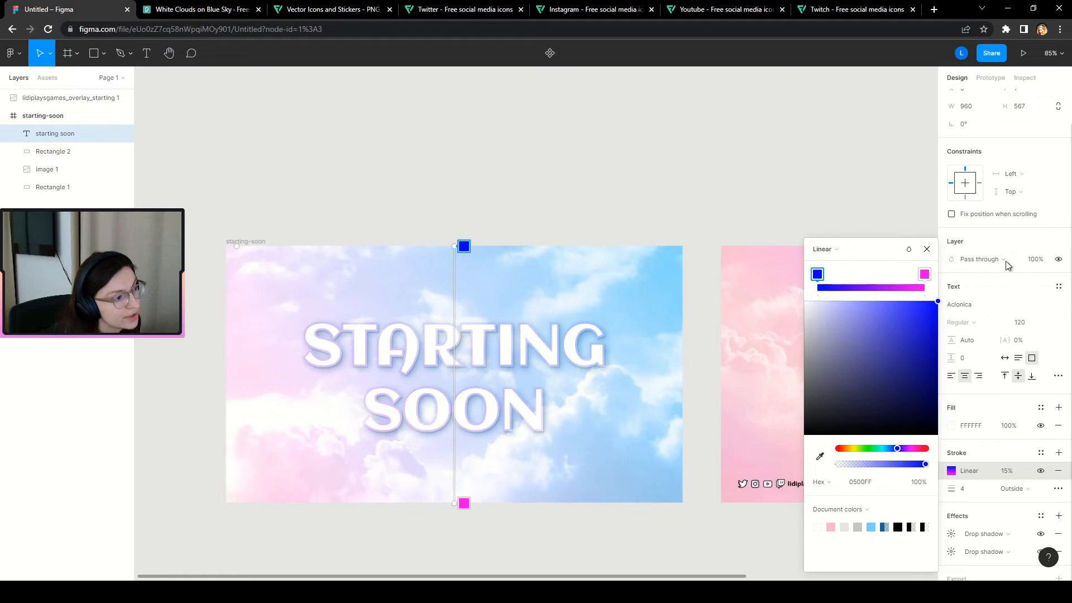
pyautogui.click(922, 279)
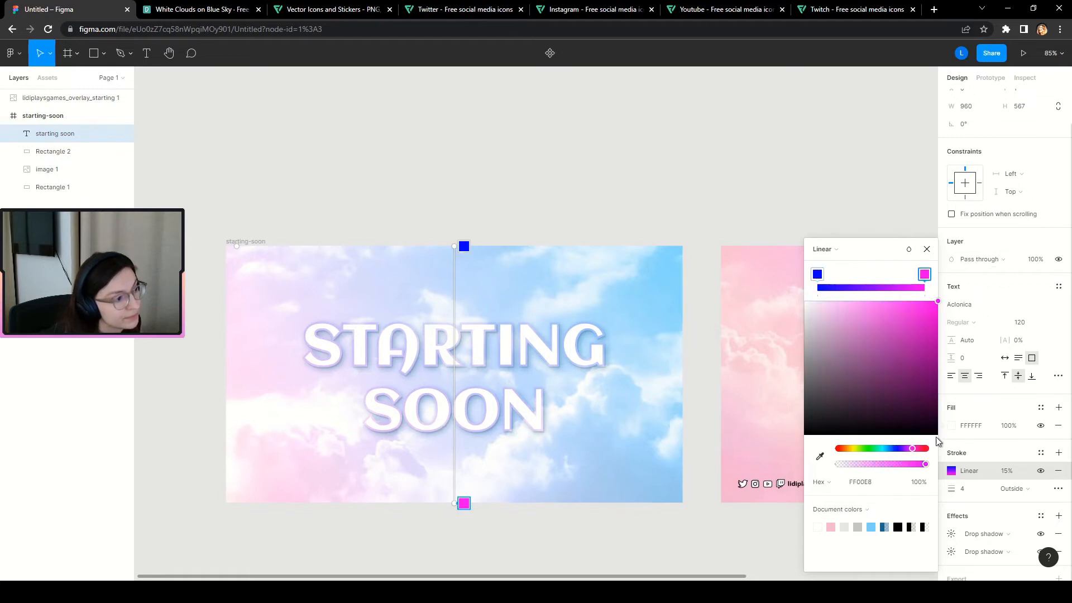
pyautogui.moveTo(910, 449)
pyautogui.mouseDown()
pyautogui.moveTo(933, 443)
pyautogui.moveTo(878, 449)
pyautogui.moveTo(895, 449)
pyautogui.mouseUp()
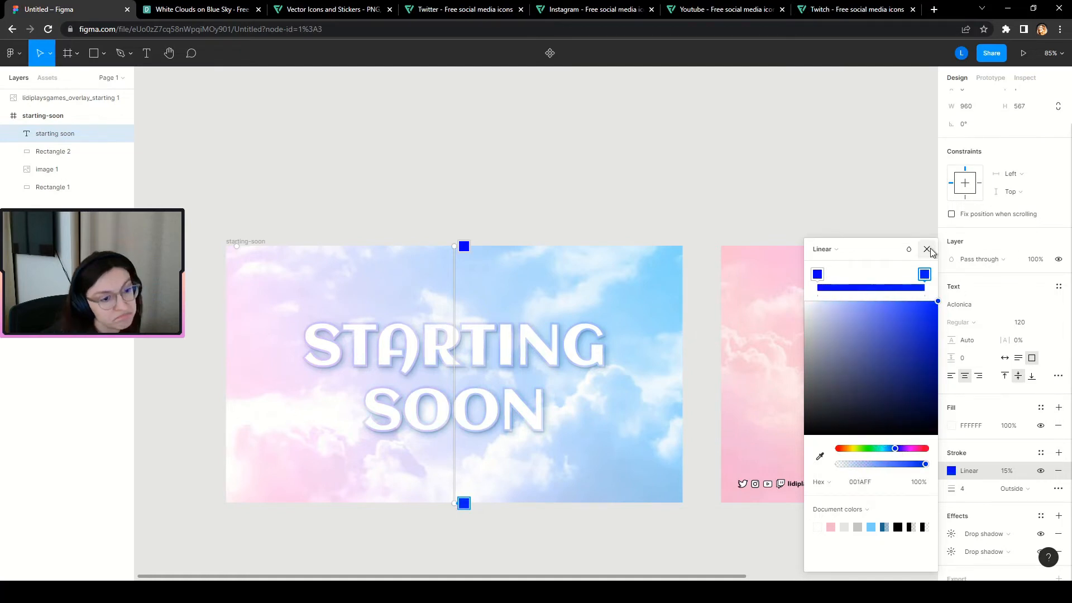
pyautogui.moveTo(884, 448); pyautogui.dragTo(894, 451)
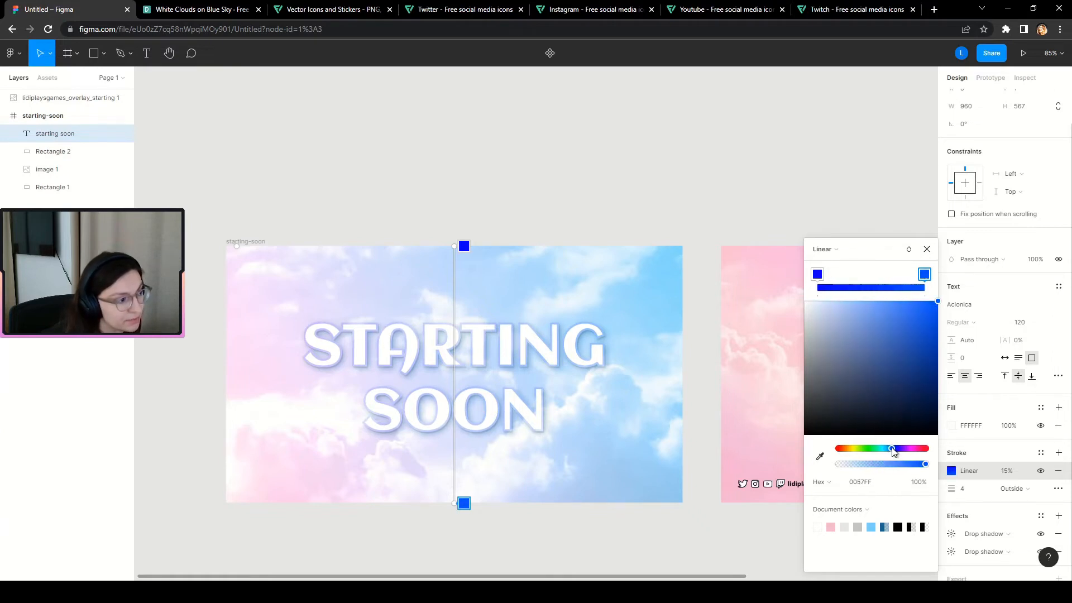
pyautogui.click(927, 249)
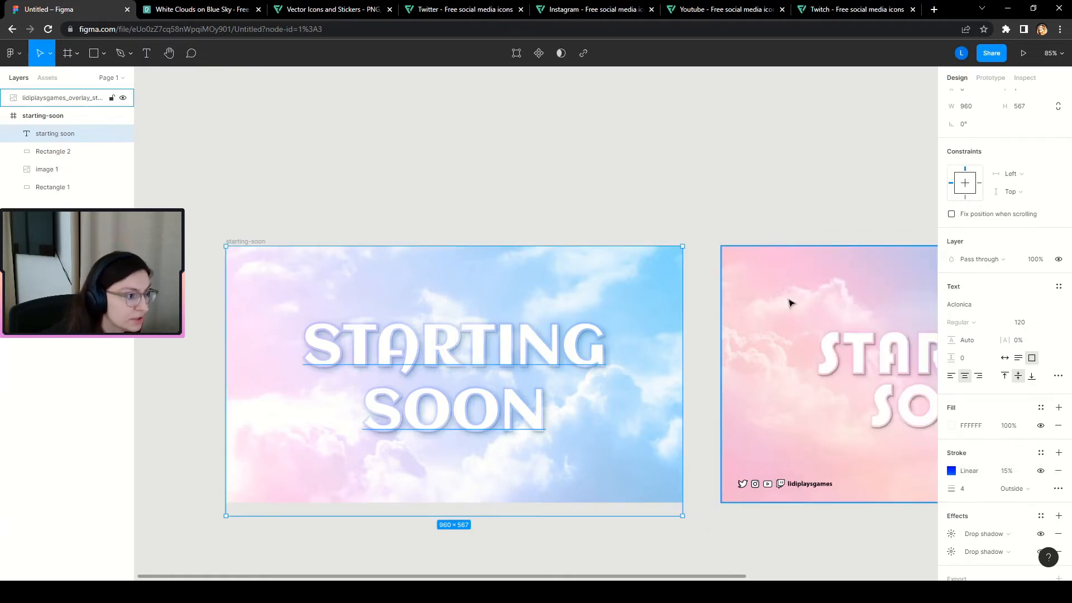
# Select the STARTING SOON text layer and open its first drop shadow settings.
pyautogui.scroll(-5, 338, 360)
pyautogui.click(539, 503)
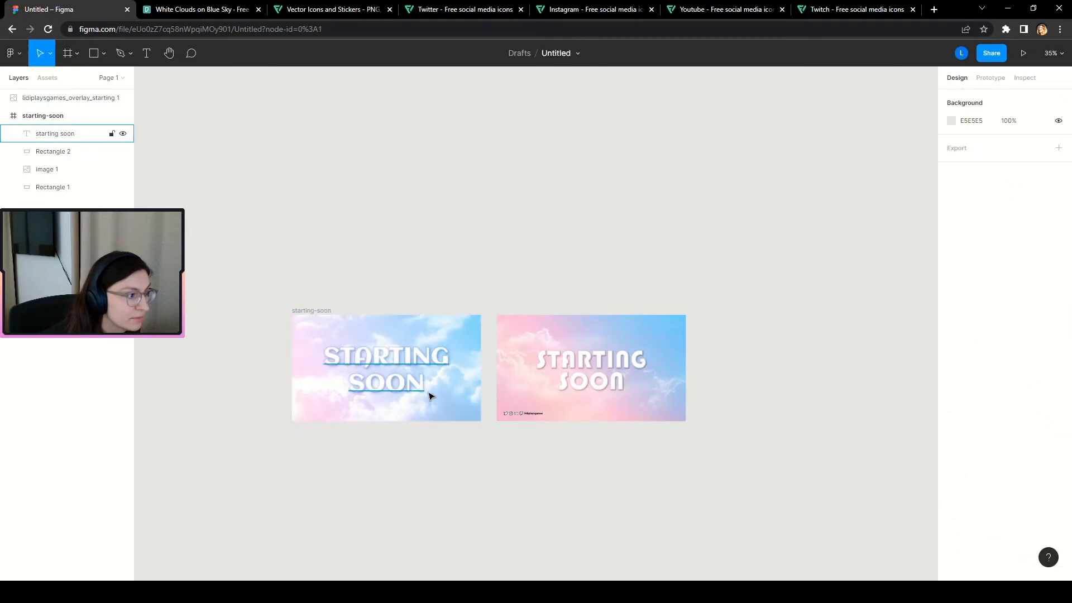
pyautogui.scroll(5, 502, 385)
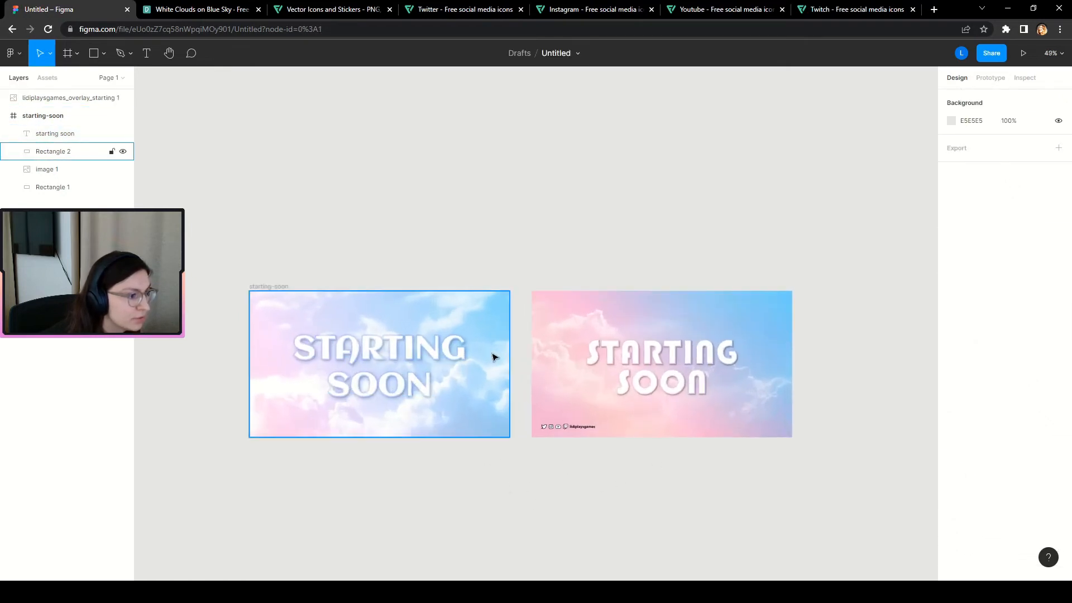
pyautogui.scroll(1, 507, 391)
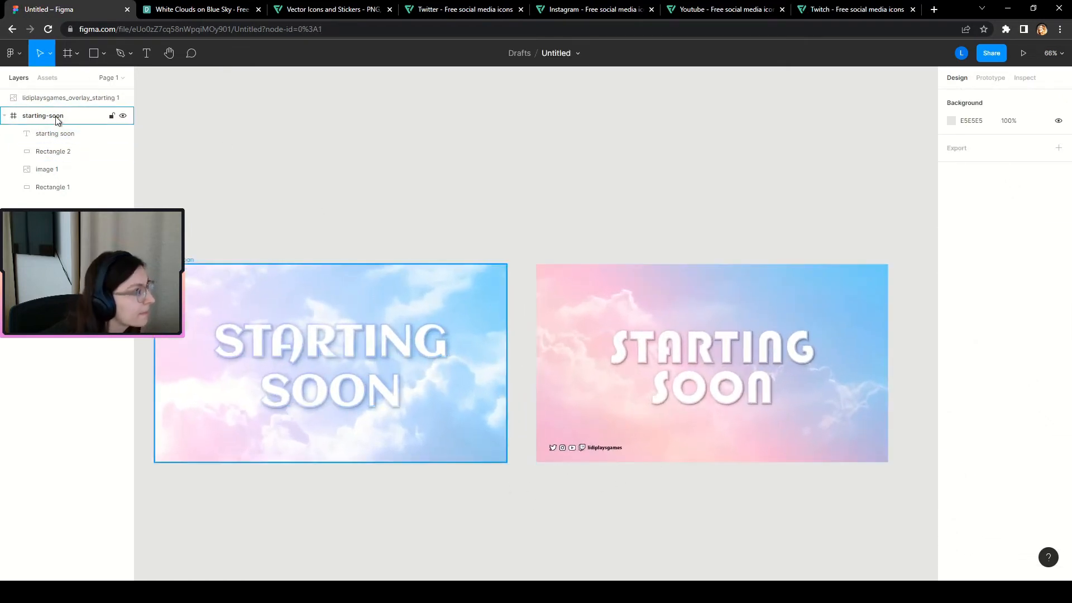
pyautogui.click(62, 134)
pyautogui.scroll(-1, 983, 540)
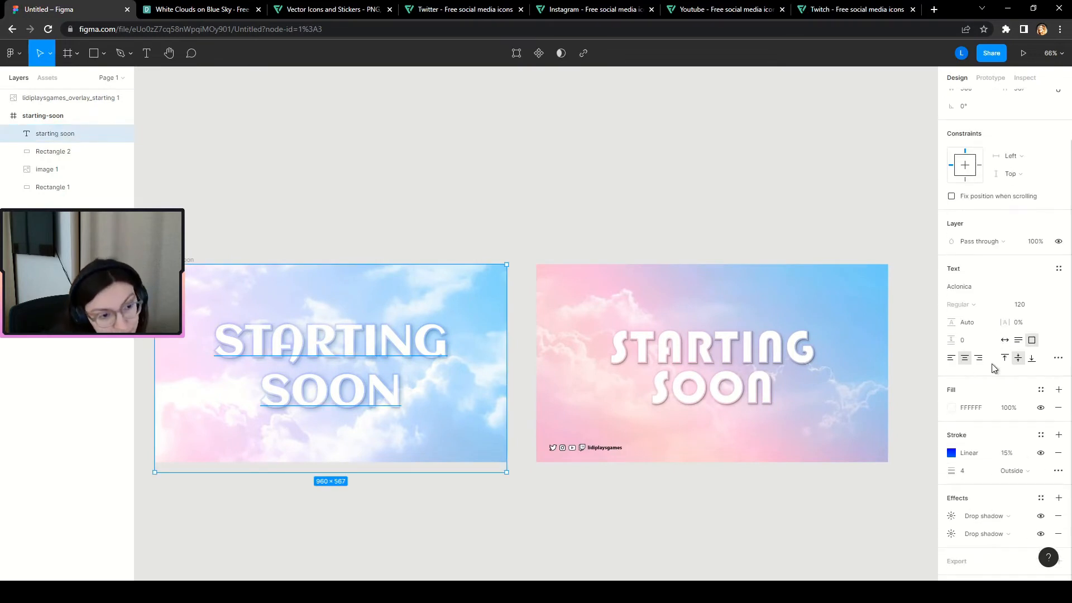
pyautogui.click(952, 517)
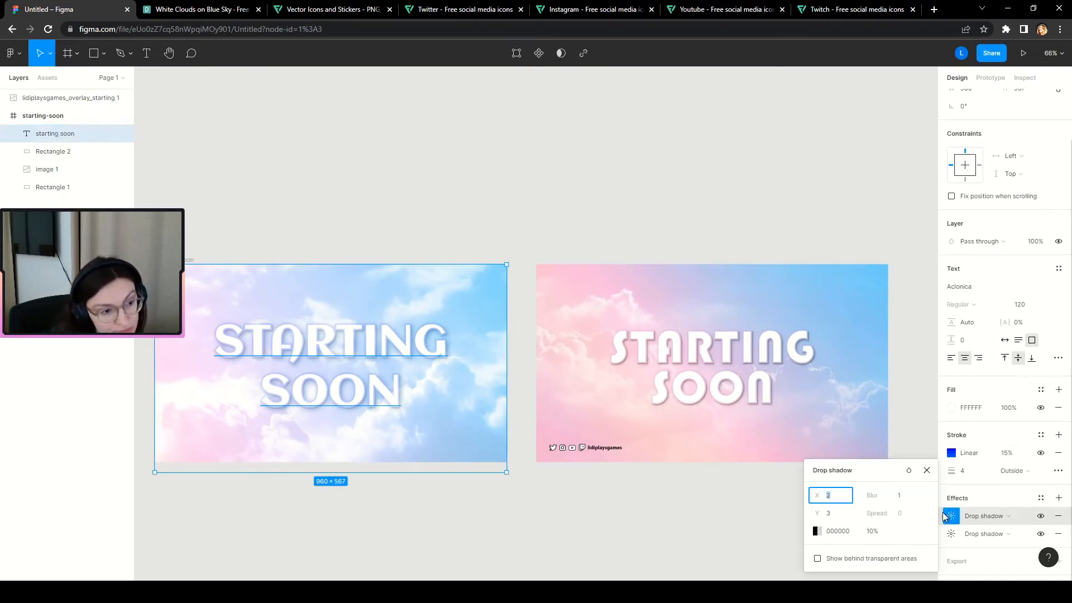
pyautogui.click(927, 470)
pyautogui.click(952, 534)
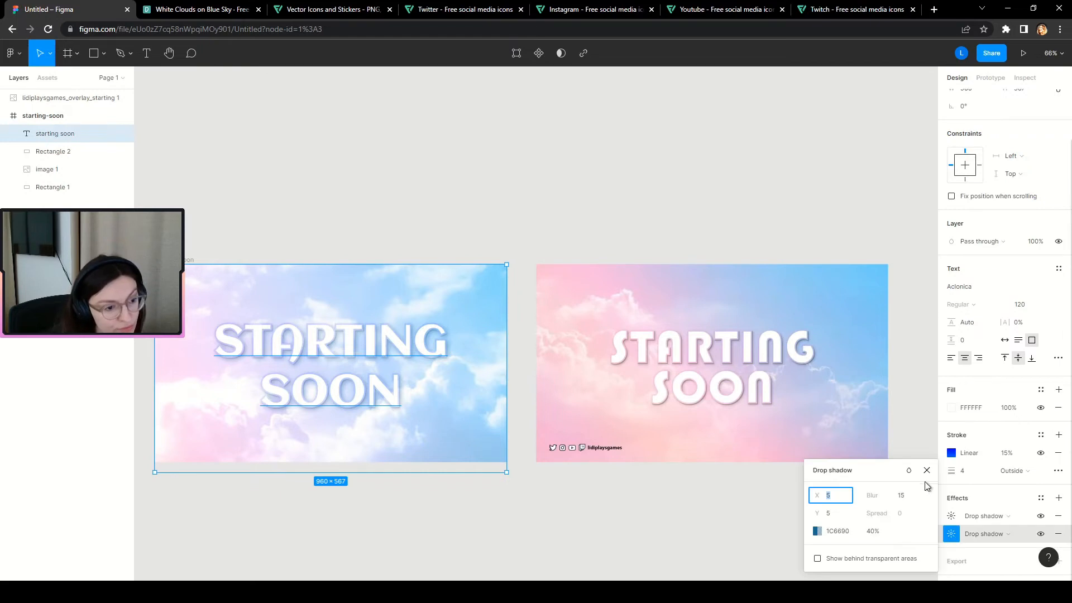
pyautogui.click(926, 470)
pyautogui.click(952, 516)
# Set the first drop shadow's opacity to 20%, then deselect the text.
pyautogui.click(871, 531)
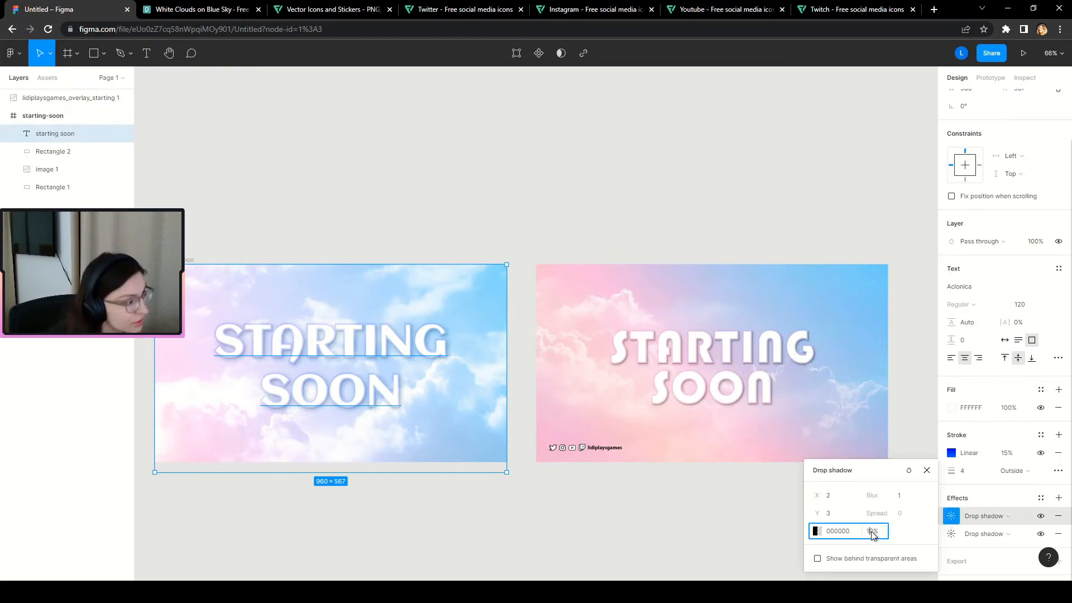
pyautogui.write('20')
pyautogui.press('Return')
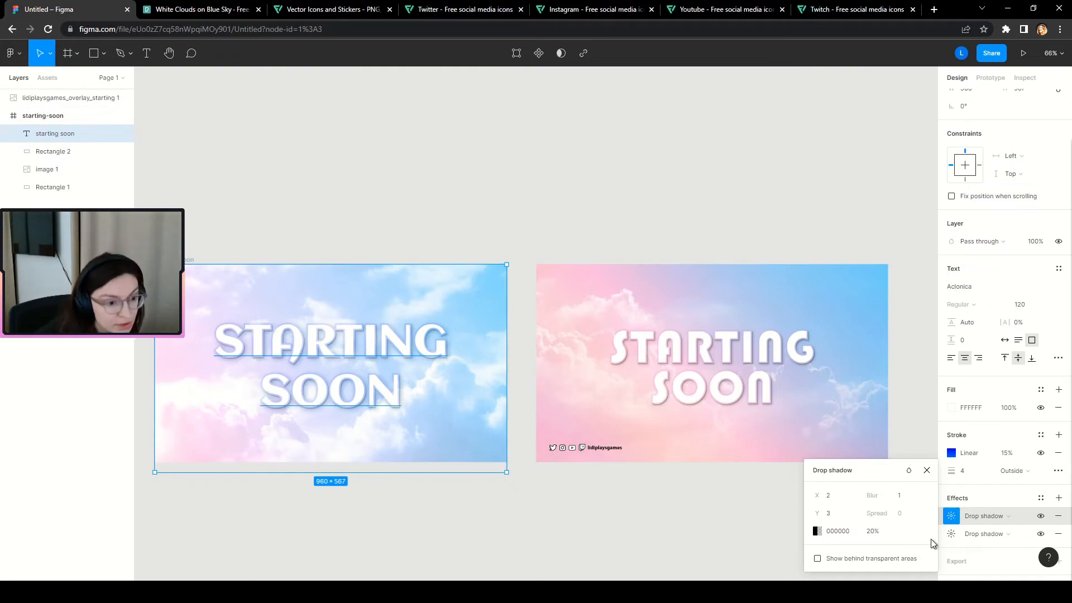
pyautogui.click(952, 534)
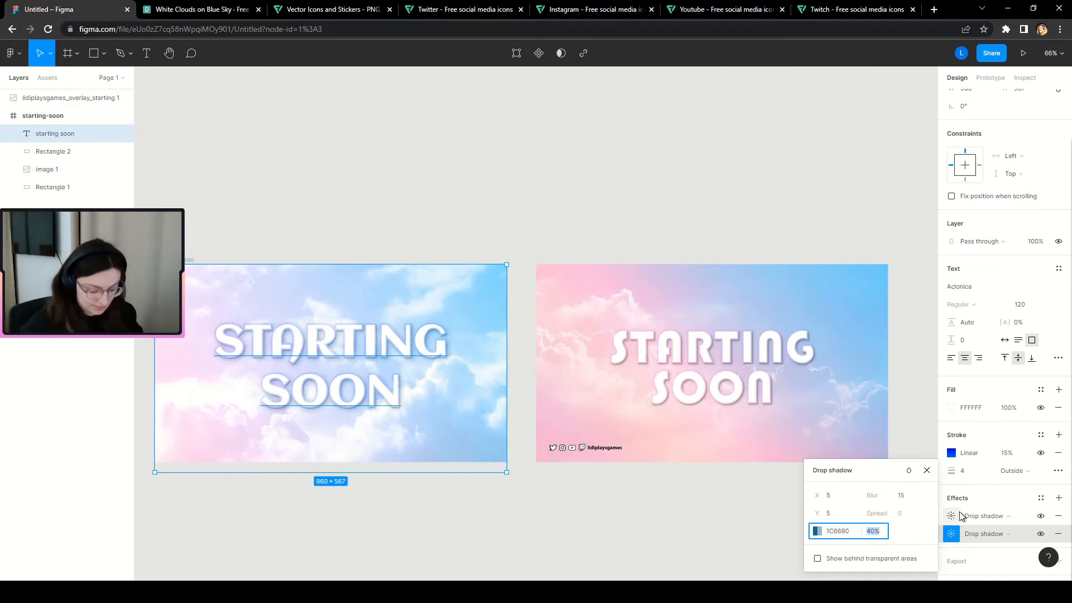
pyautogui.click(927, 470)
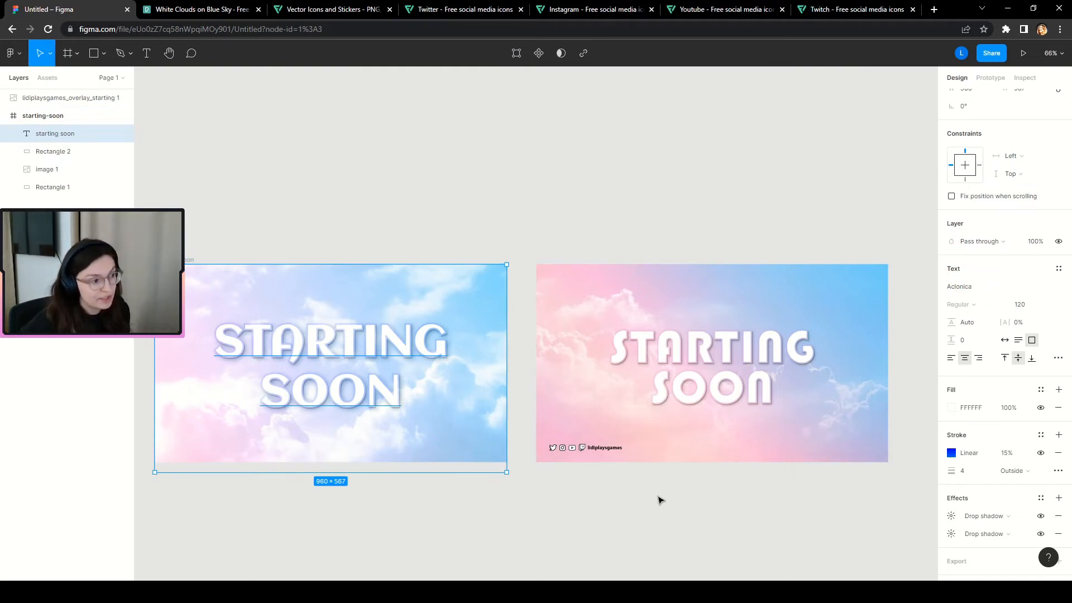
pyautogui.click(655, 503)
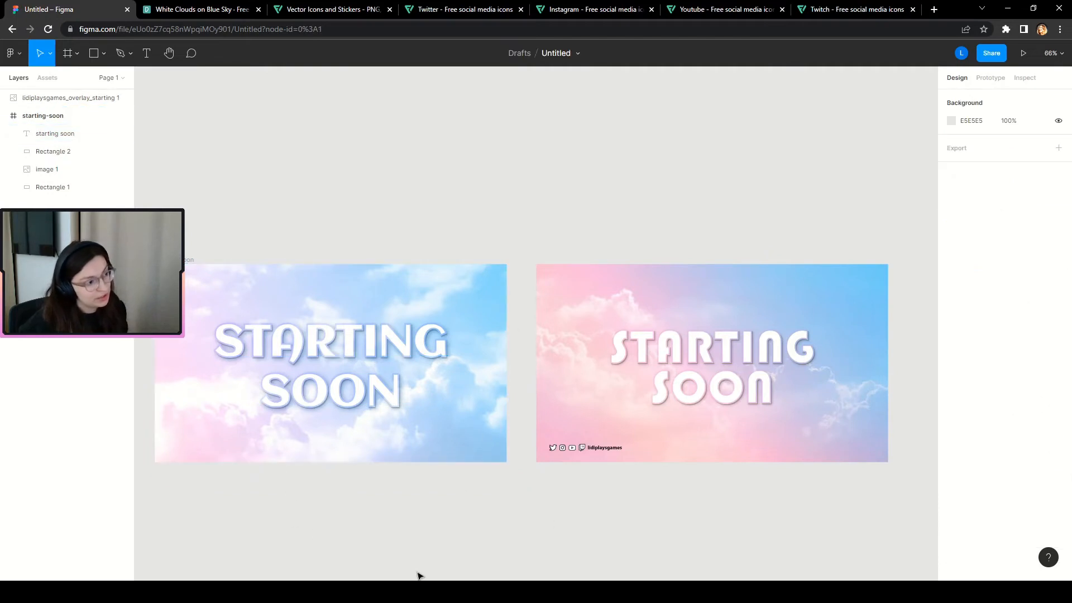
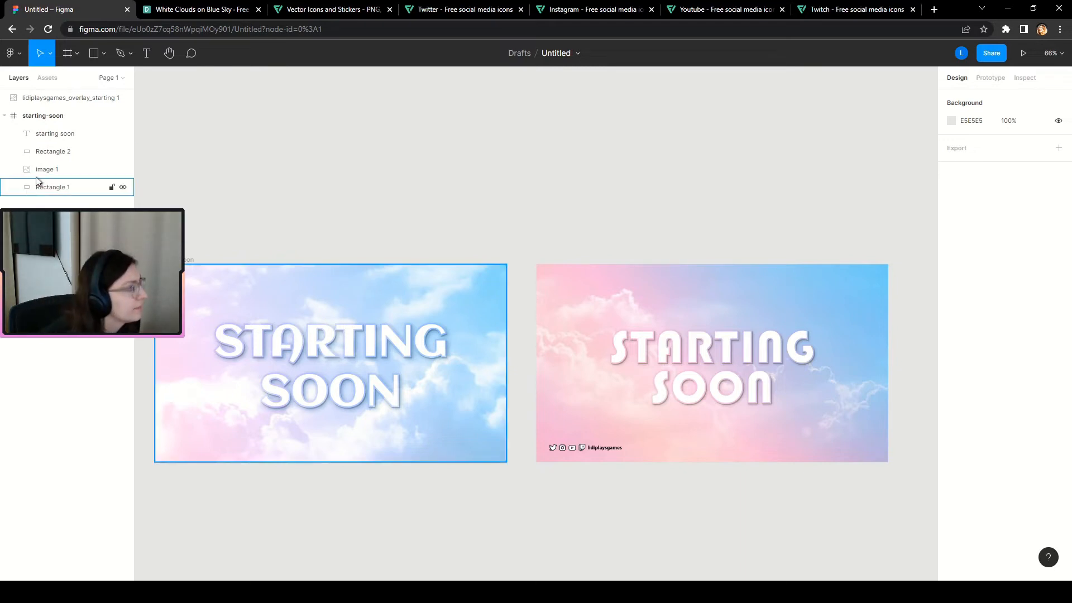
# Toggle Rectangle 1 and the cloud image off and on to compare their effect.
pyautogui.click(67, 191)
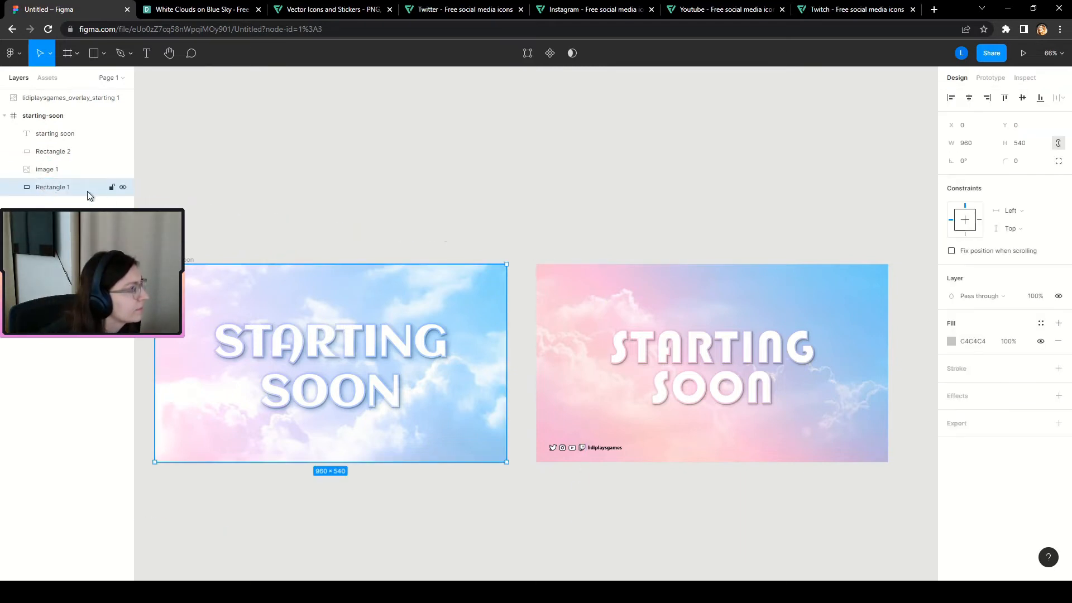
pyautogui.click(122, 187)
pyautogui.click(122, 186)
pyautogui.click(66, 171)
pyautogui.click(123, 169)
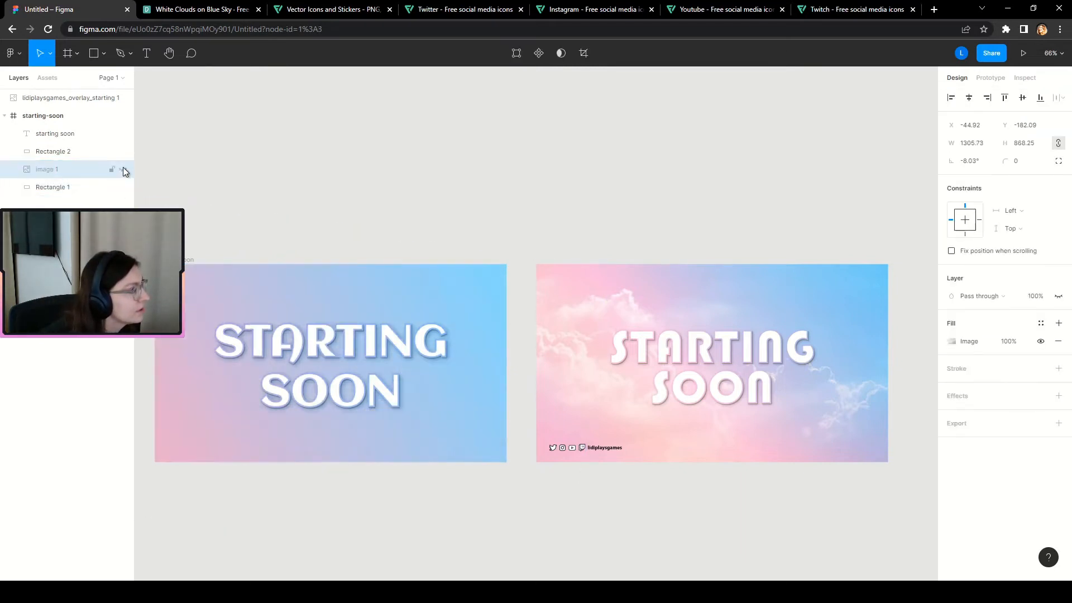
pyautogui.click(123, 169)
pyautogui.click(122, 169)
pyautogui.click(123, 169)
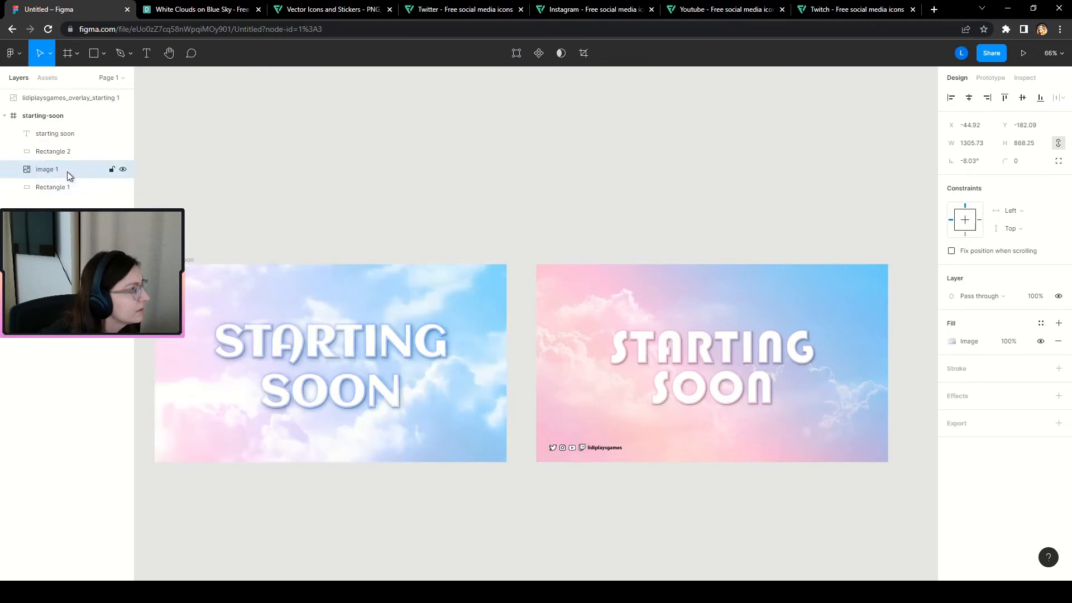
# Group image 1, Rectangle 2 and Rectangle 1 into a group named bg.
pyautogui.click(121, 152)
pyautogui.keyDown('shift'); pyautogui.click(60, 153); pyautogui.keyUp('shift')
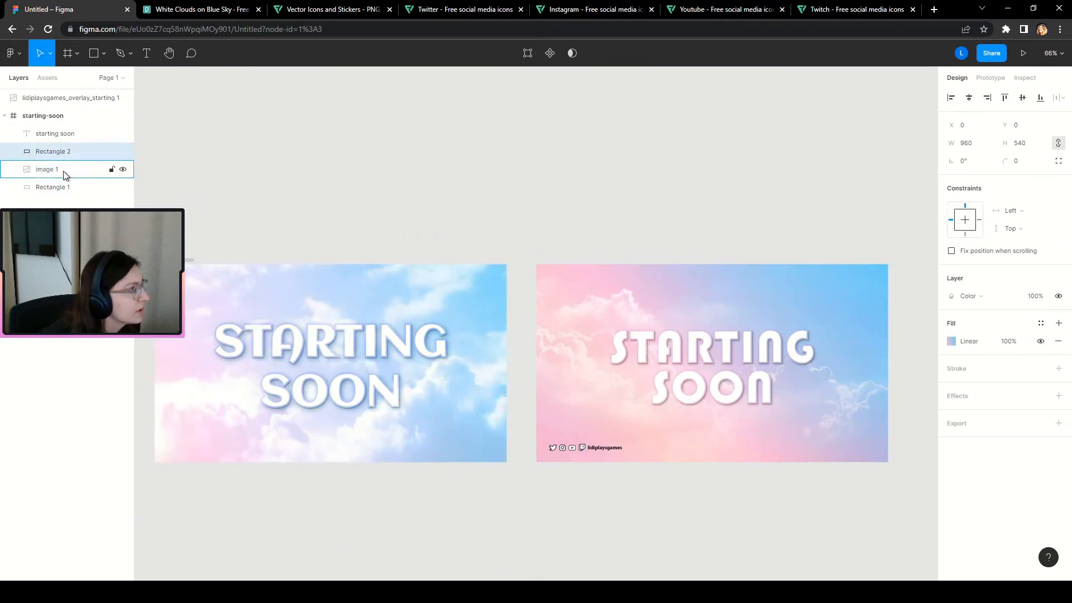
pyautogui.keyDown('shift'); pyautogui.click(67, 187); pyautogui.keyUp('shift')
pyautogui.hotkey('ctrl', 'g')
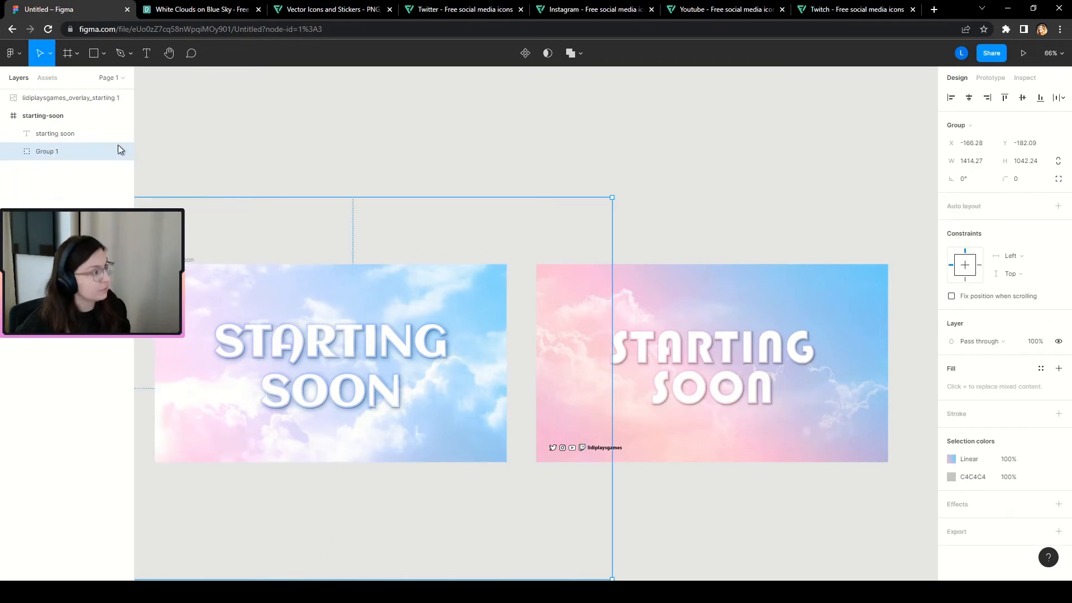
pyautogui.doubleClick(43, 153)
pyautogui.write('bg')
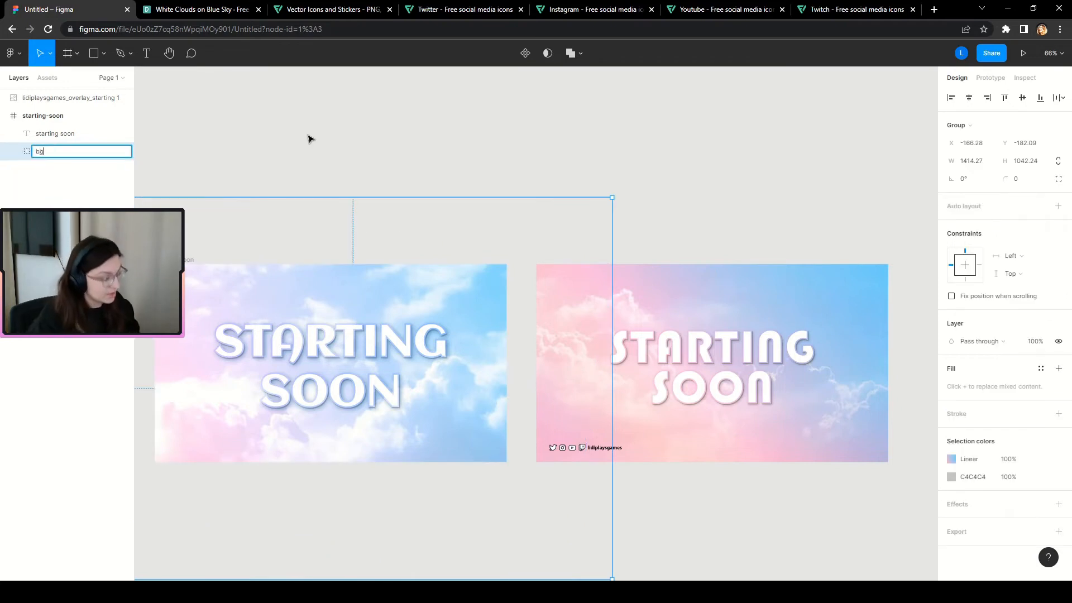
pyautogui.press('Return')
# Wrap the STARTING SOON text layer in a group named txt.
pyautogui.click(35, 133)
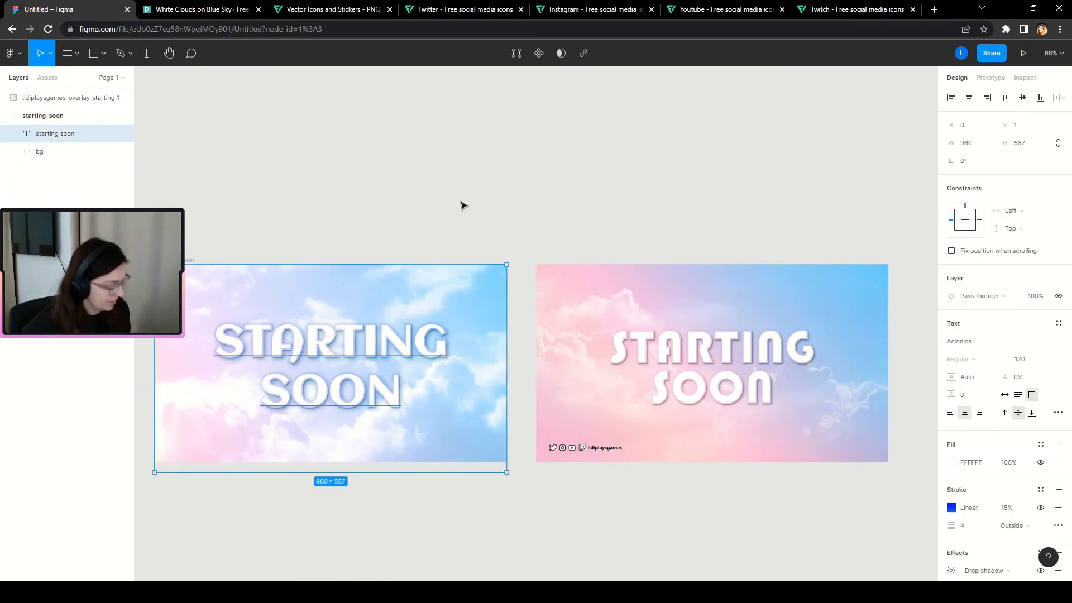
pyautogui.hotkey('ctrl', 'g')
pyautogui.doubleClick(45, 134)
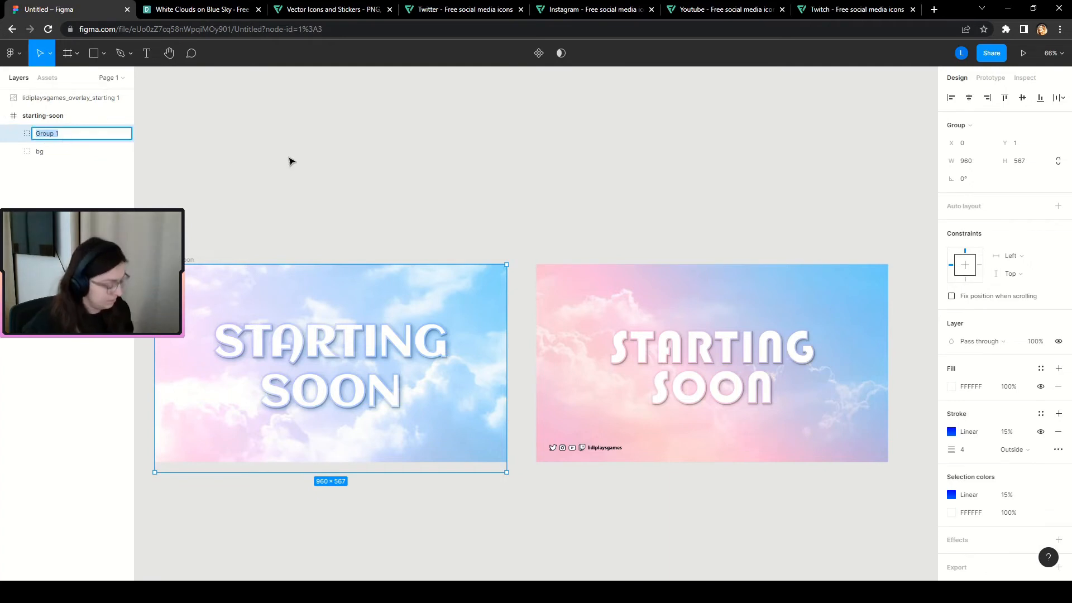
pyautogui.write('txt')
pyautogui.press('Return')
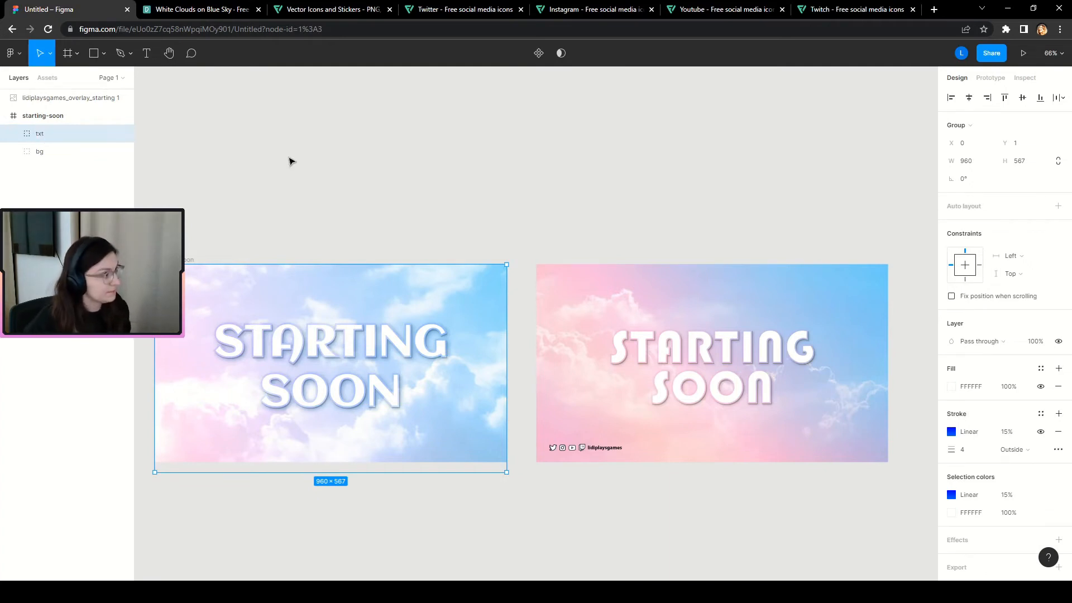
# Expand the txt and bg groups and select the Rectangle 2 gradient layer.
pyautogui.click(13, 133)
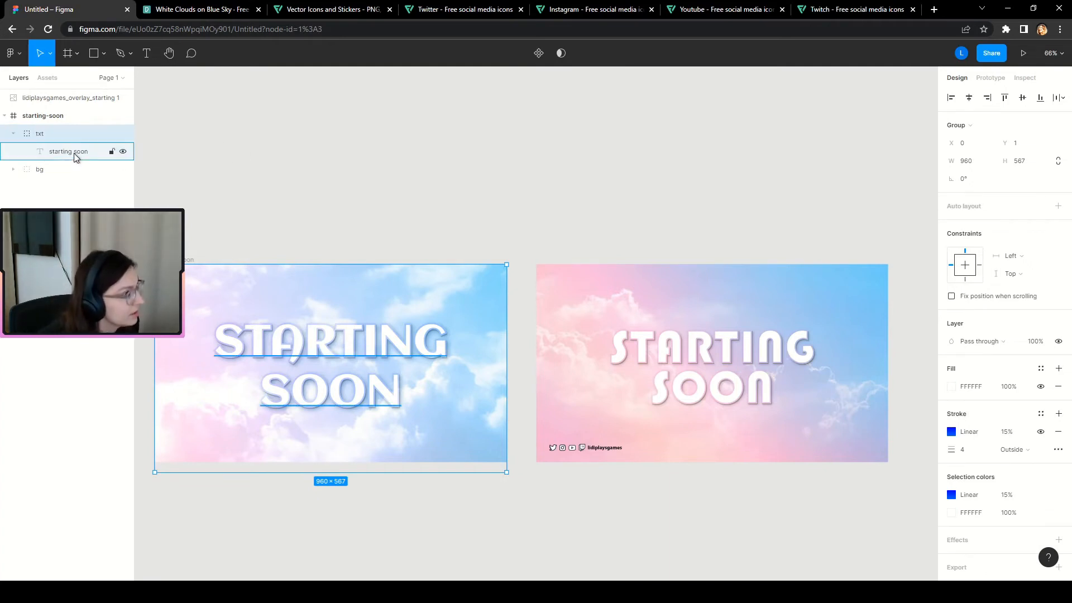
pyautogui.click(67, 150)
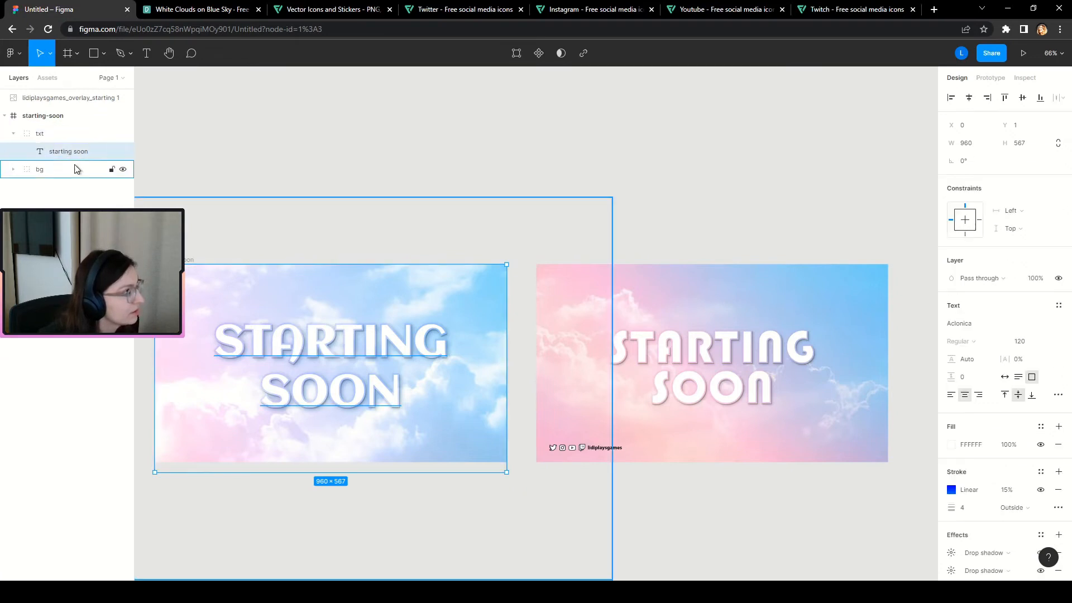
pyautogui.click(13, 170)
pyautogui.click(61, 188)
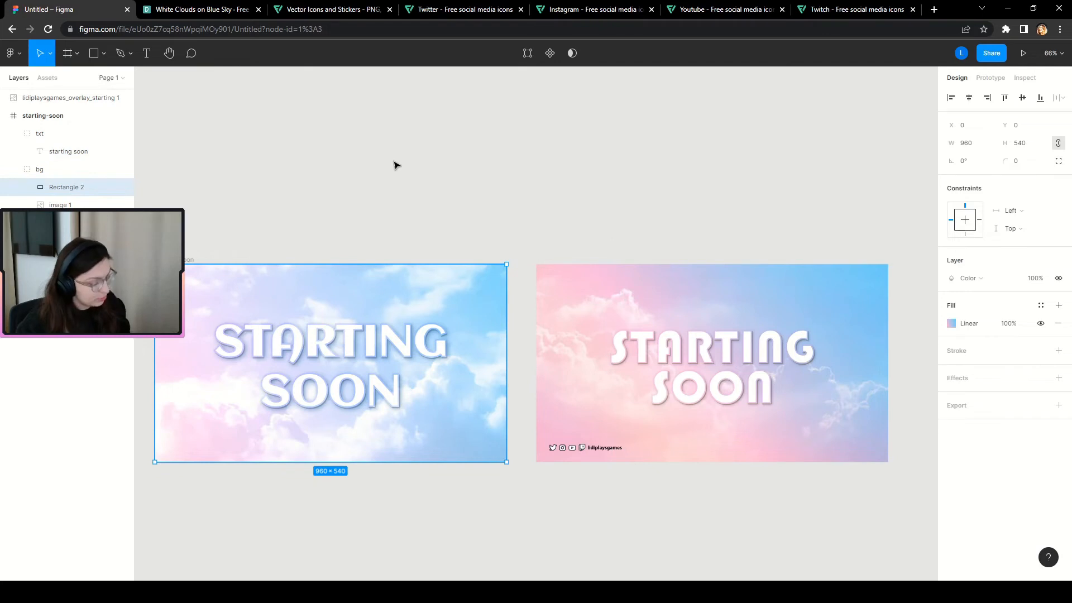
# Duplicate the gradient rectangle and nudge the copy up 1 px.
pyautogui.hotkey('ctrl', 'd')
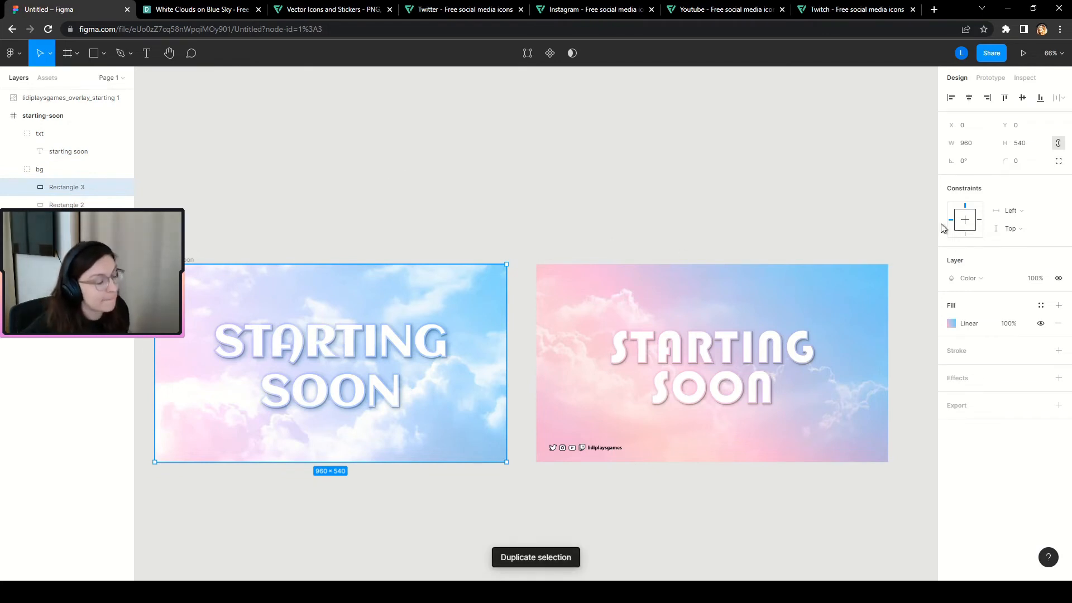
pyautogui.click(988, 279)
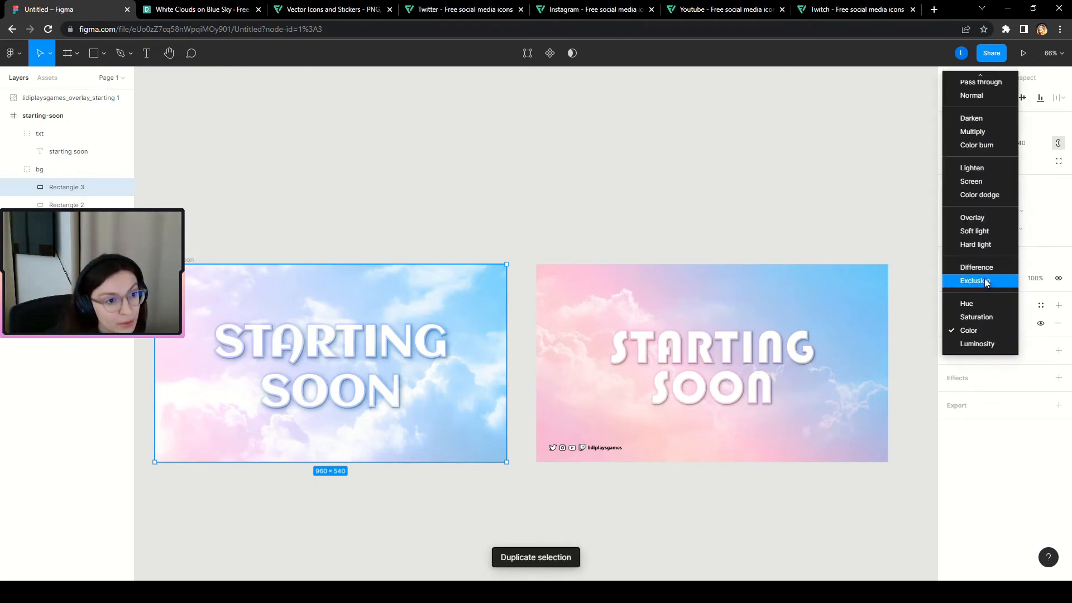
pyautogui.click(966, 328)
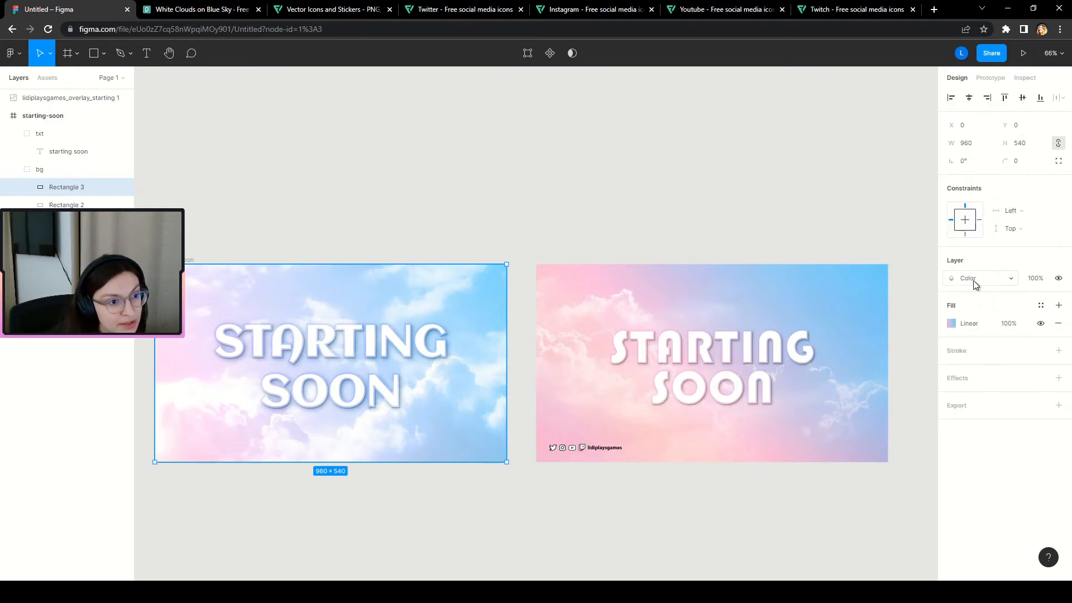
pyautogui.press('Up')
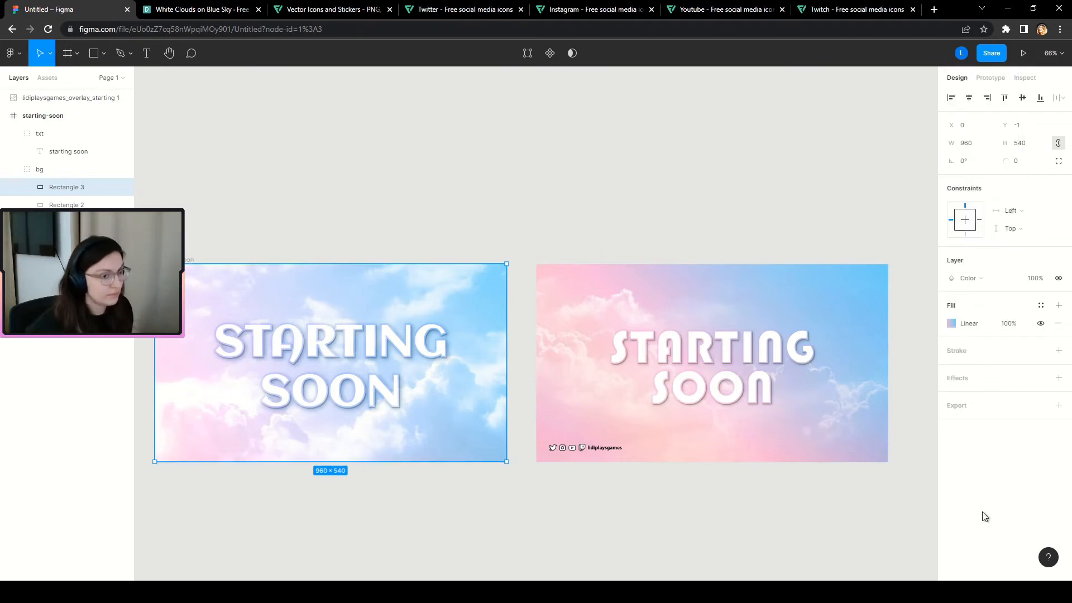
# Set the copy's layer blend mode to Darken at 30% opacity.
pyautogui.click(958, 280)
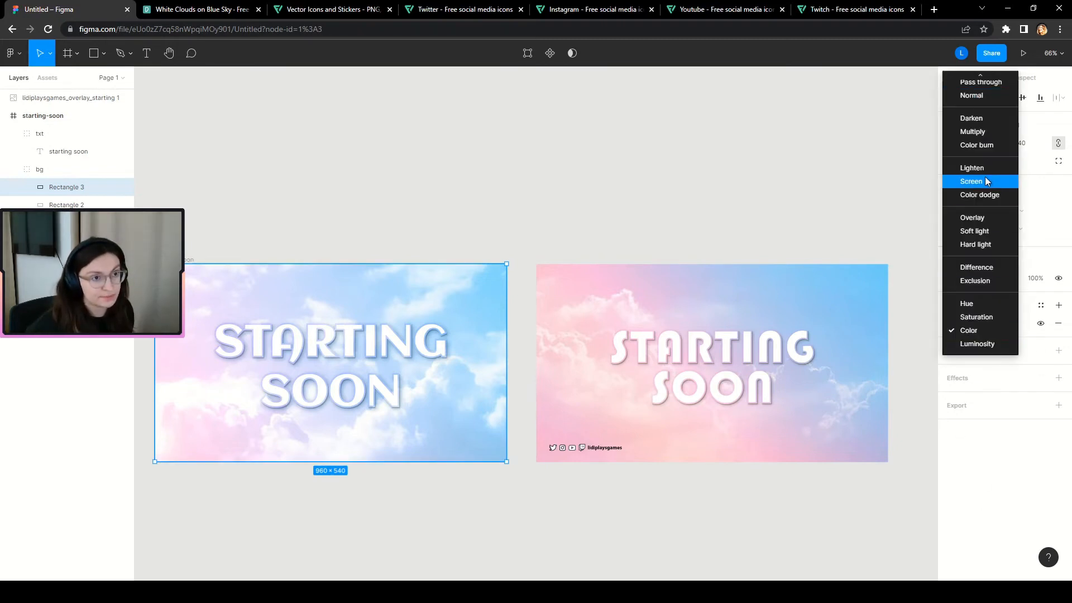
pyautogui.click(980, 118)
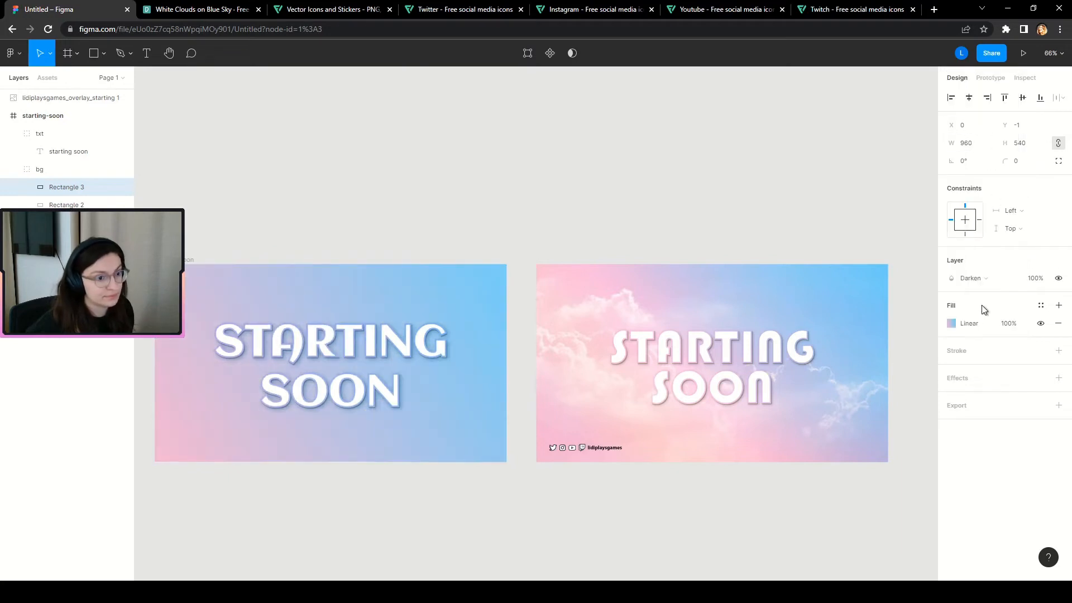
pyautogui.click(1035, 278)
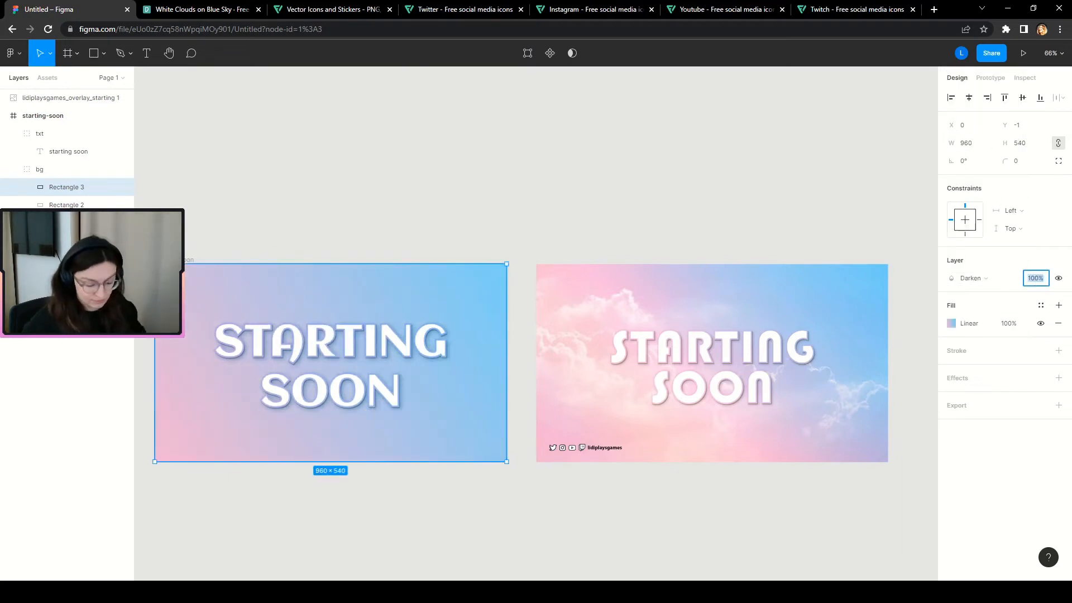
pyautogui.write('30')
pyautogui.press('Return')
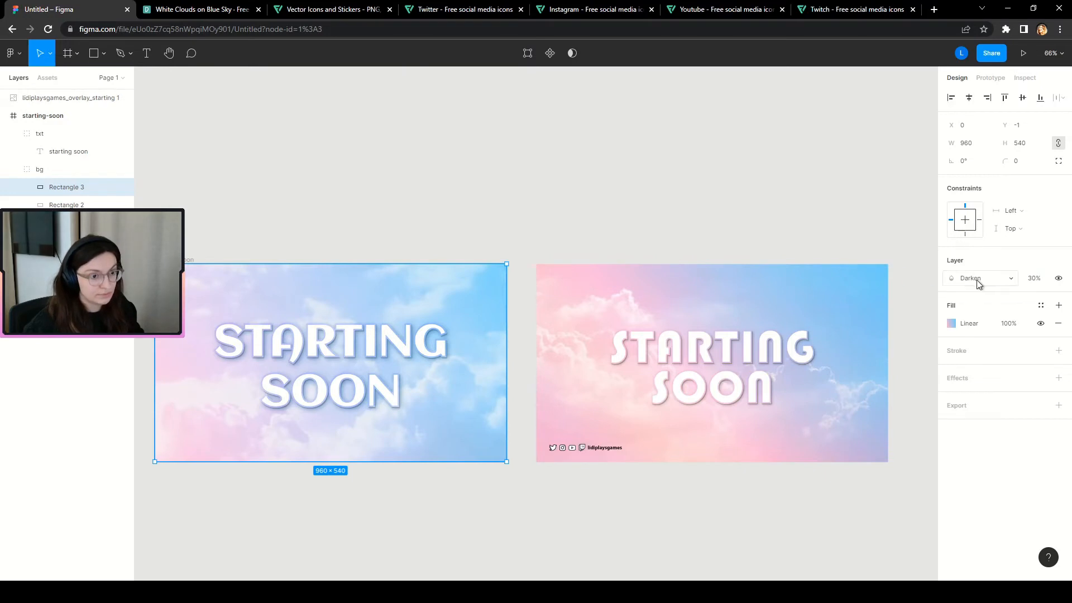
# Compare the darkened copy by toggling its visibility, then duplicate it again.
pyautogui.click(1059, 279)
pyautogui.click(1059, 279)
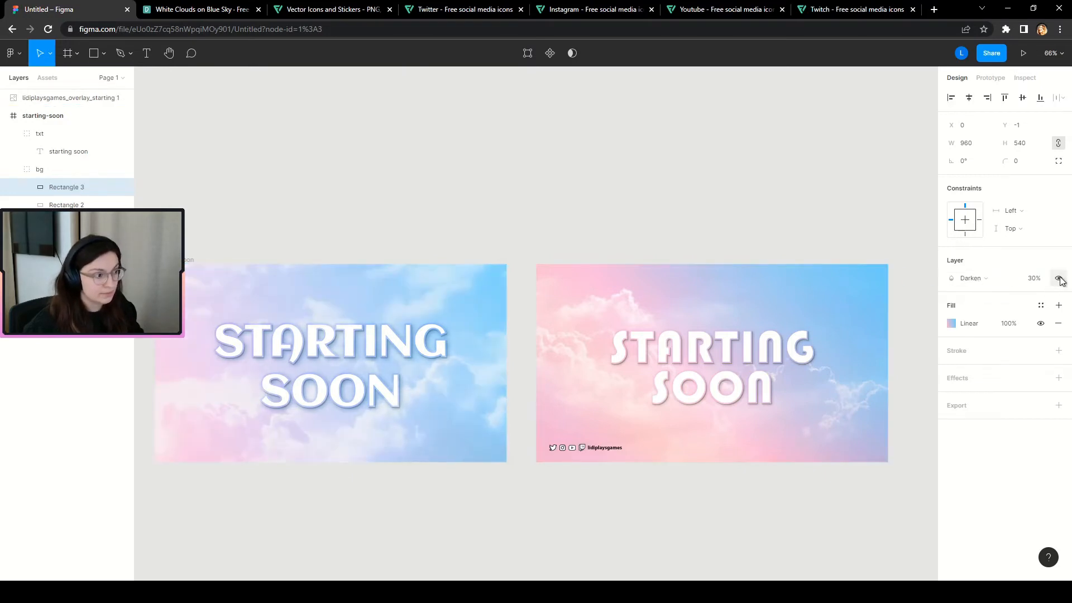
pyautogui.click(1059, 279)
pyautogui.click(1059, 279)
pyautogui.click(1059, 279)
pyautogui.click(1059, 279)
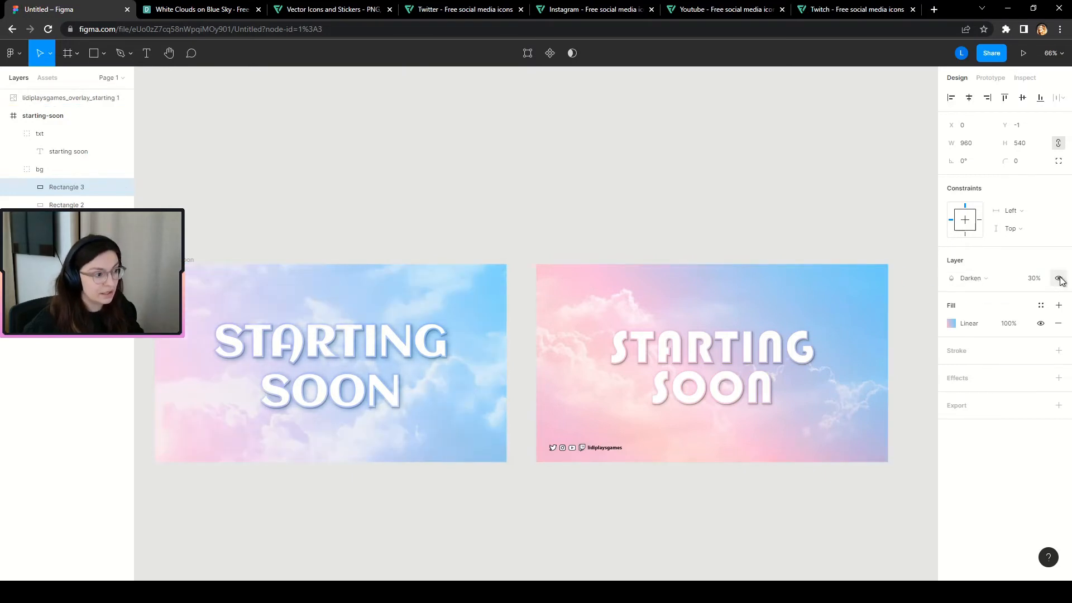
pyautogui.click(1059, 279)
pyautogui.click(1059, 279)
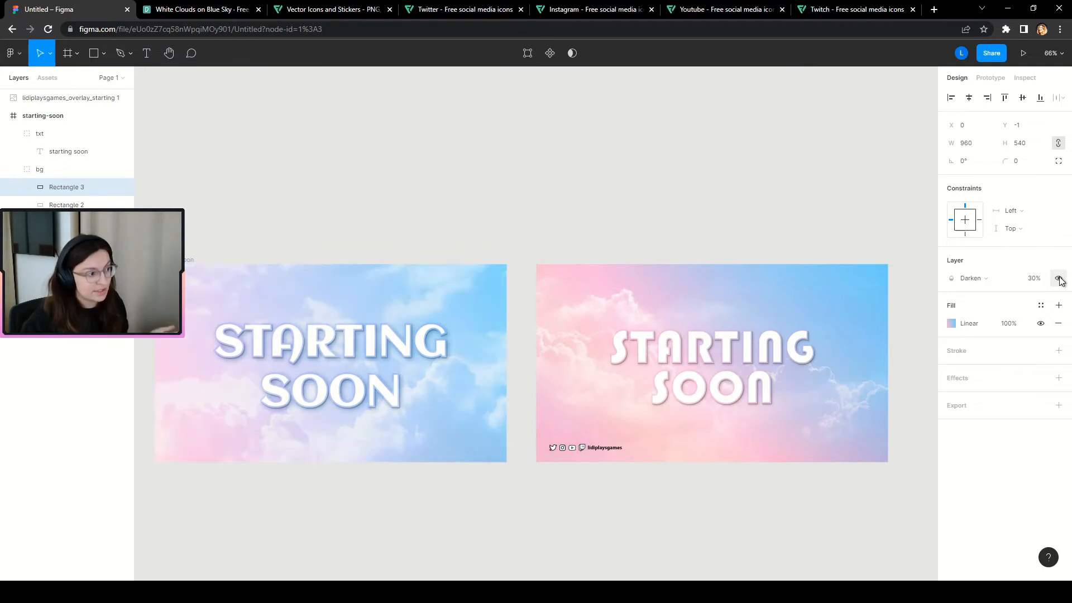
pyautogui.hotkey('ctrl', 'd')
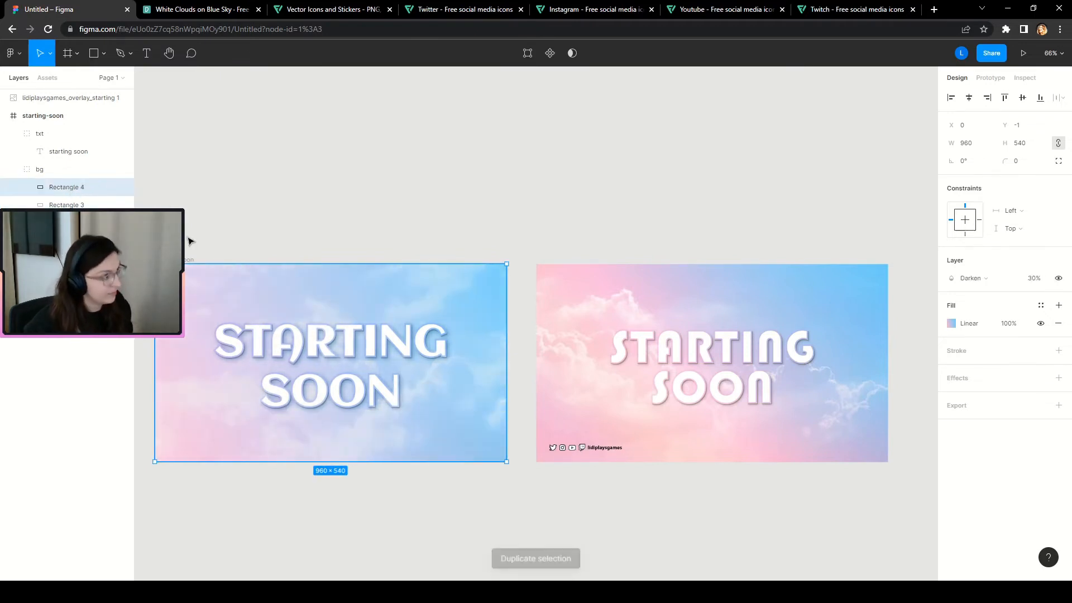
# Replace Rectangle 4's gradient with a single black fill at 10% opacity.
pyautogui.click(1058, 305)
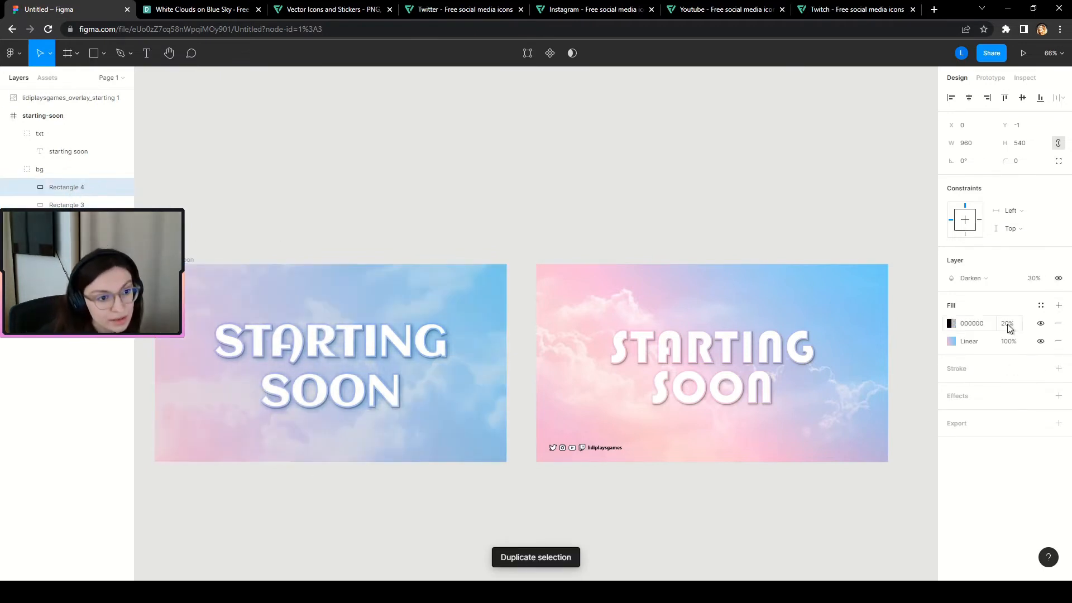
pyautogui.click(1008, 323)
pyautogui.write('10')
pyautogui.press('Escape')
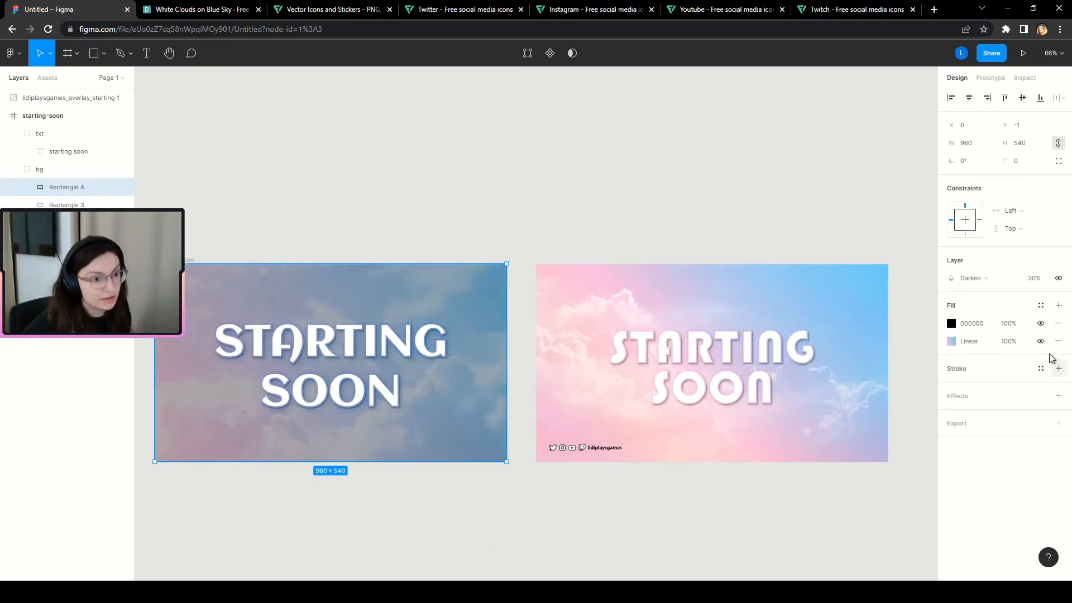
pyautogui.click(1058, 341)
# Set Rectangle 4 to Normal blend mode at 10% layer opacity.
pyautogui.click(975, 285)
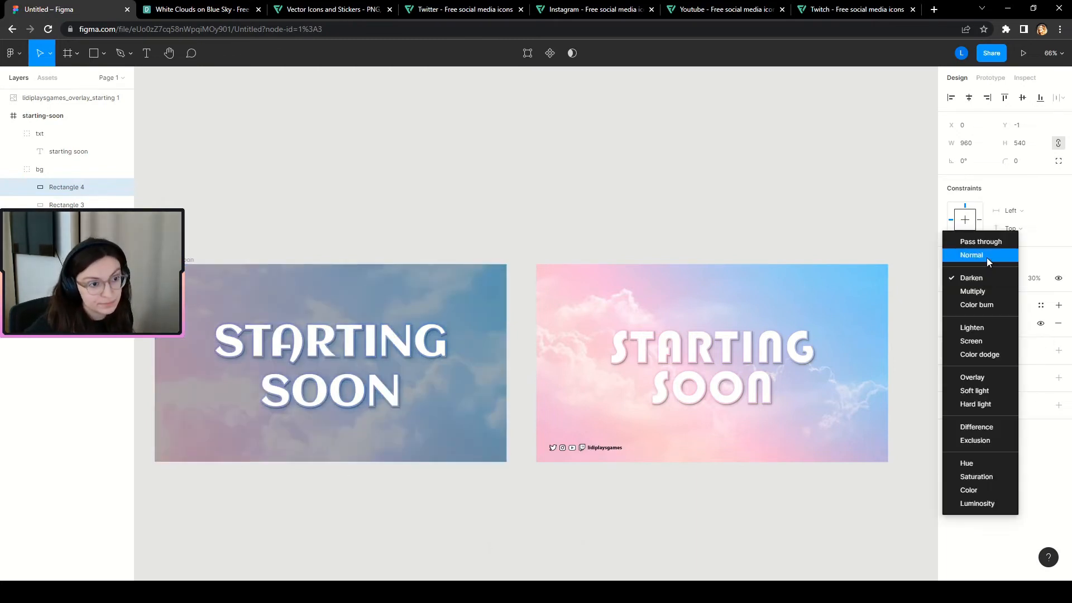
pyautogui.click(986, 256)
pyautogui.click(1033, 278)
pyautogui.write('10')
pyautogui.press('Return')
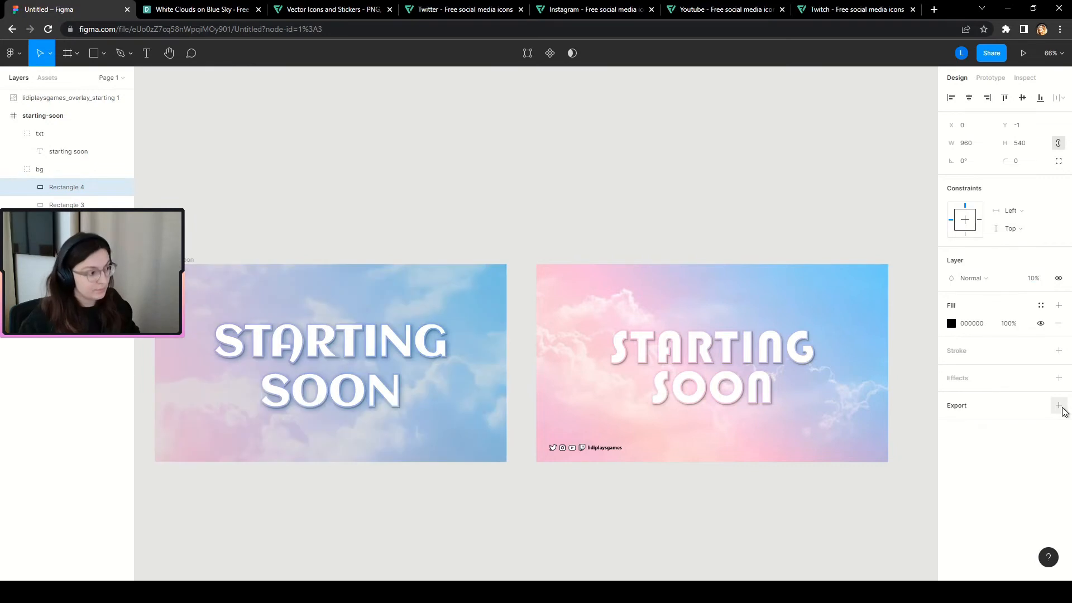
# Switch Rectangle 4 to Overlay blend mode at 20% layer opacity.
pyautogui.click(971, 278)
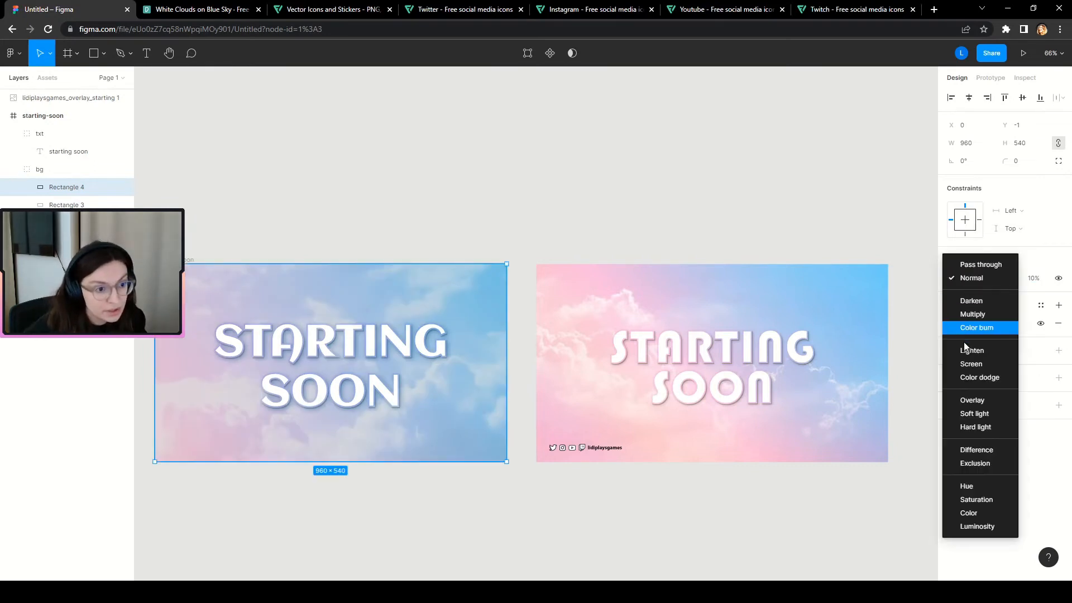
pyautogui.click(967, 400)
pyautogui.click(1058, 279)
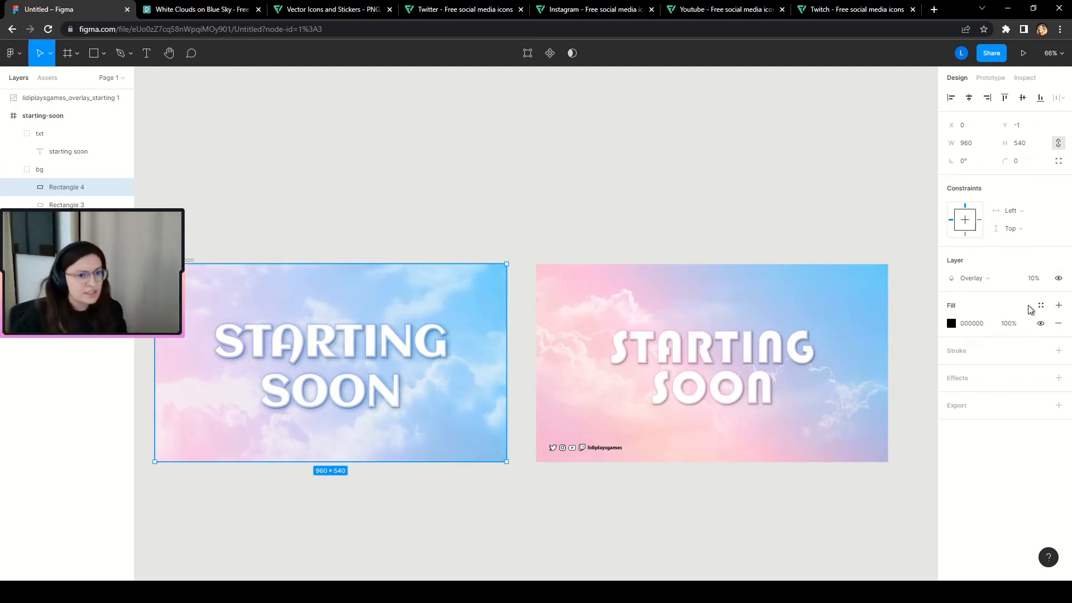
pyautogui.click(1034, 278)
pyautogui.write('20')
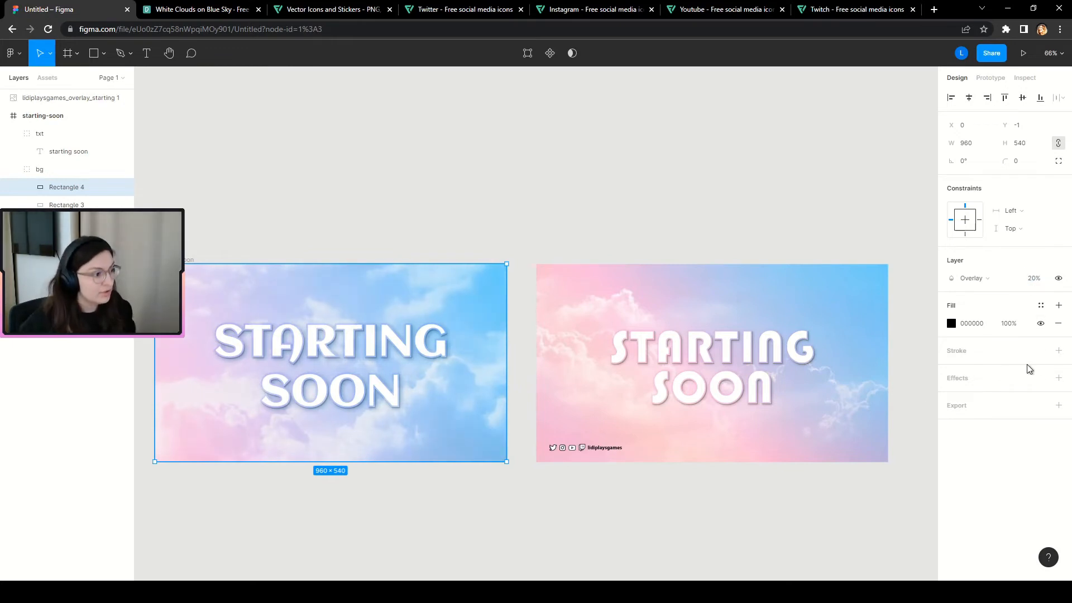
pyautogui.click(672, 522)
# Collapse the txt and bg groups in the Layers panel.
pyautogui.scroll(5, 622, 468)
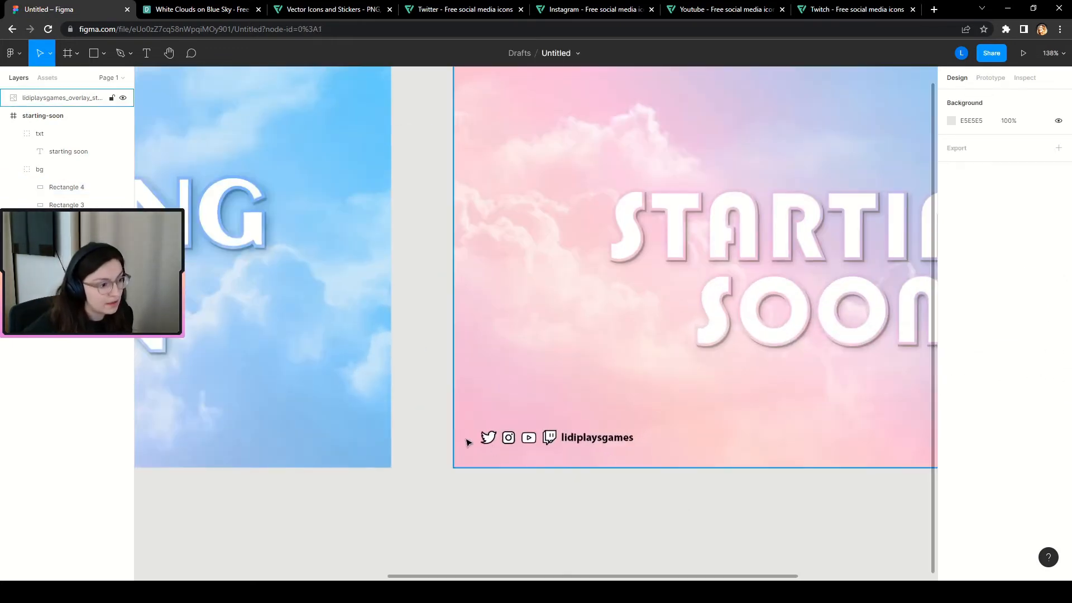
pyautogui.scroll(-6, 652, 445)
pyautogui.scroll(1, 502, 513)
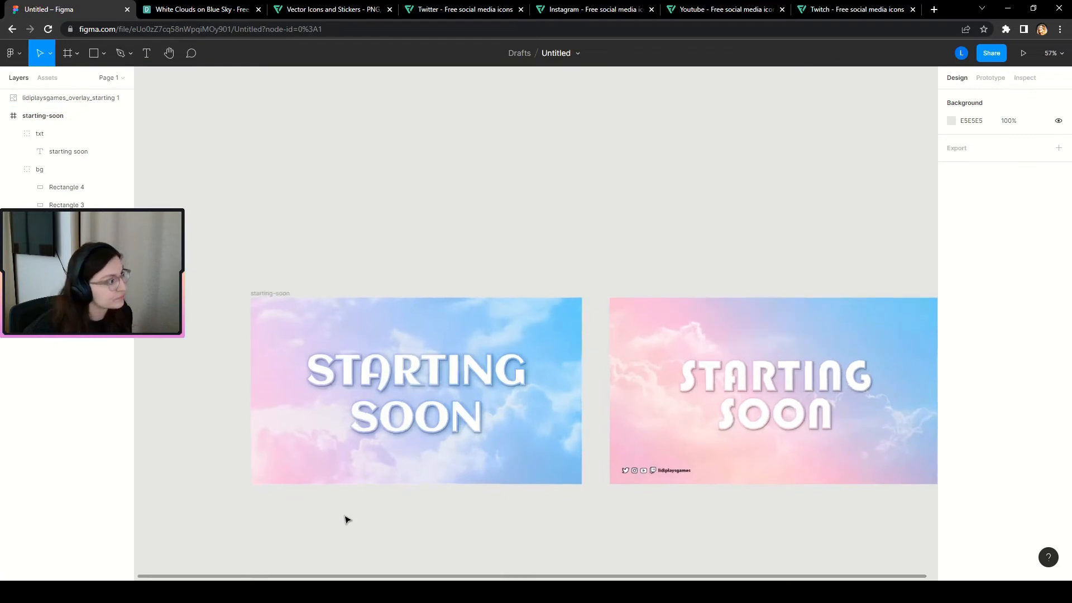
pyautogui.click(13, 133)
pyautogui.click(13, 152)
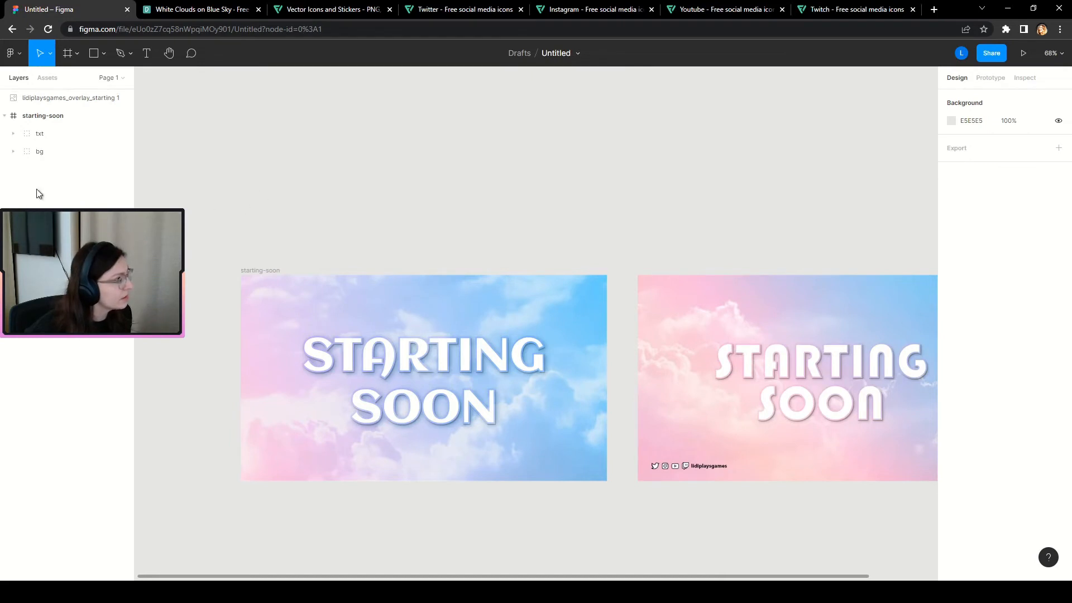
pyautogui.scroll(4, 364, 481)
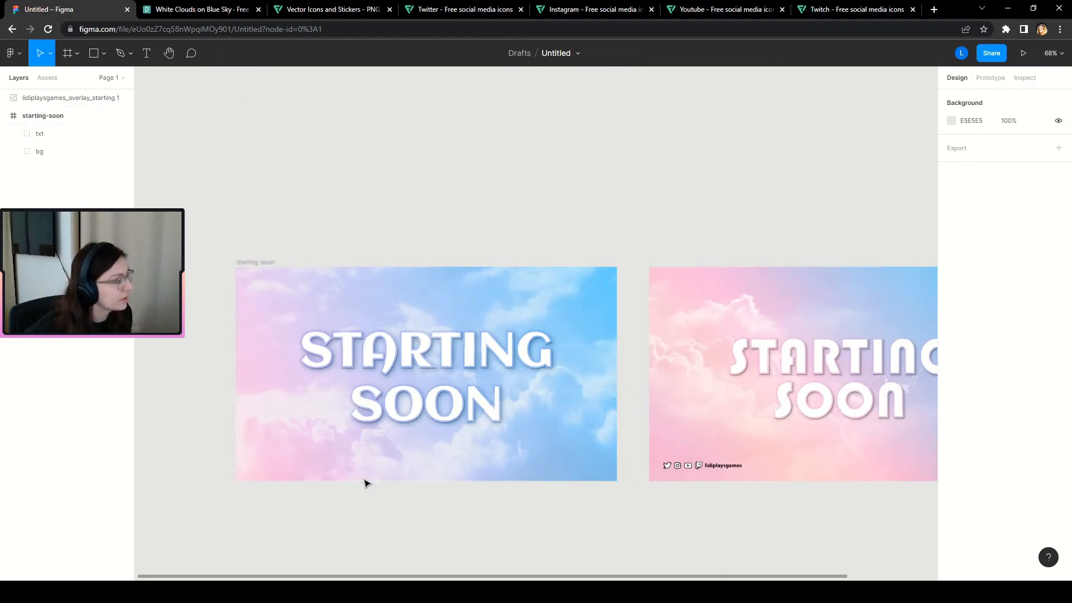
# Create a text box below the starting-soon frame reading 'username'.
pyautogui.click(144, 53)
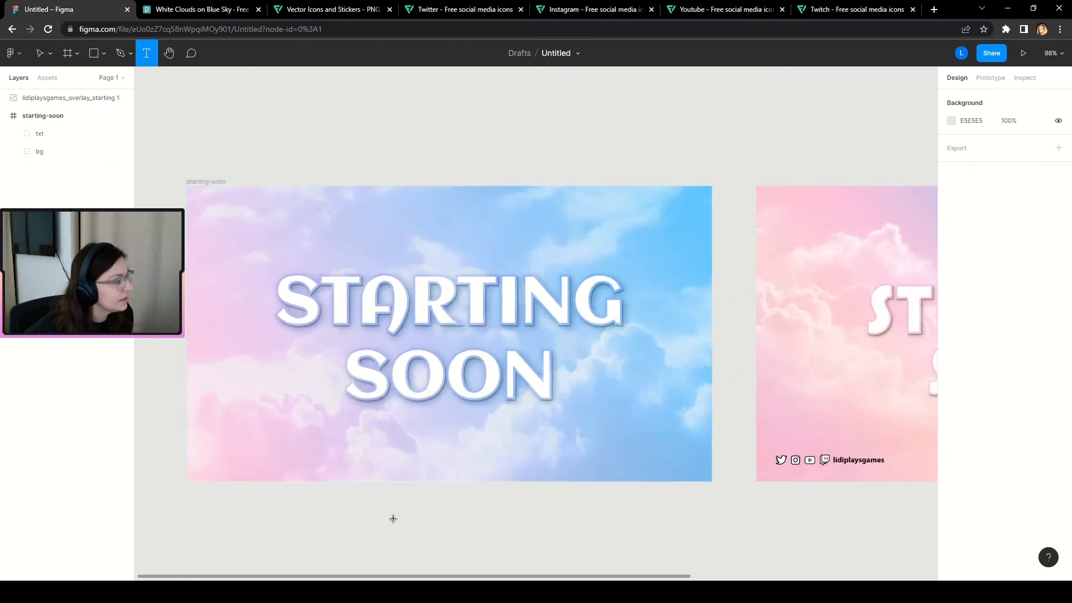
pyautogui.click(230, 458)
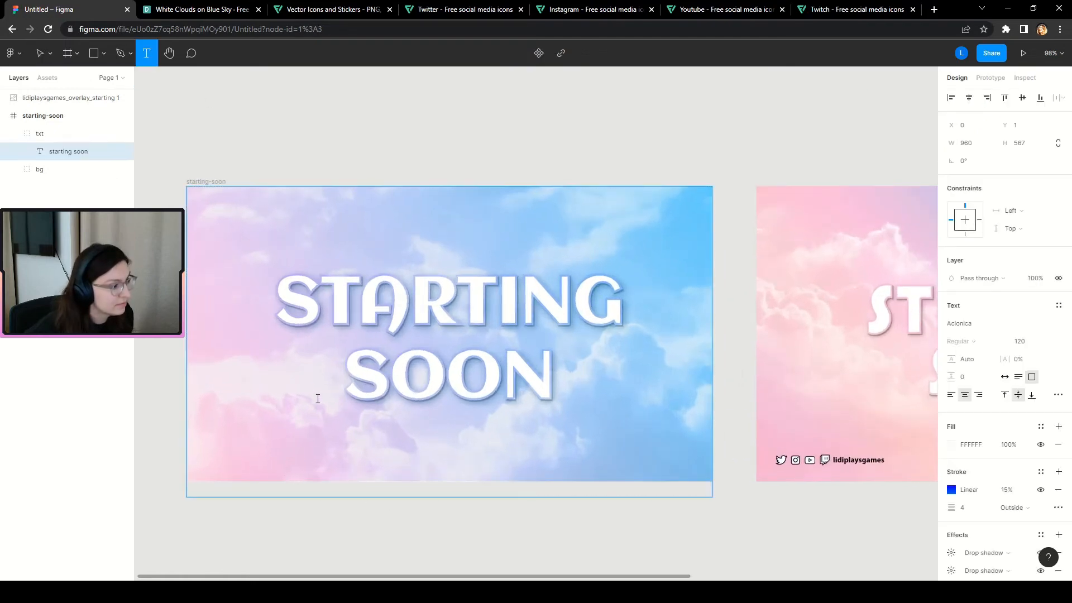
pyautogui.click(25, 382)
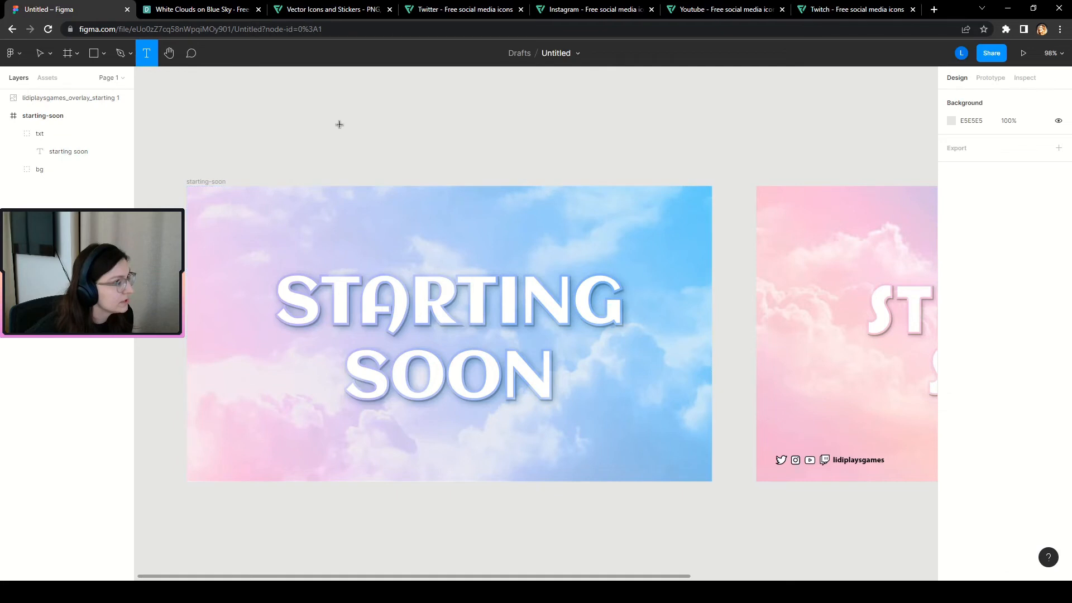
pyautogui.click(341, 539)
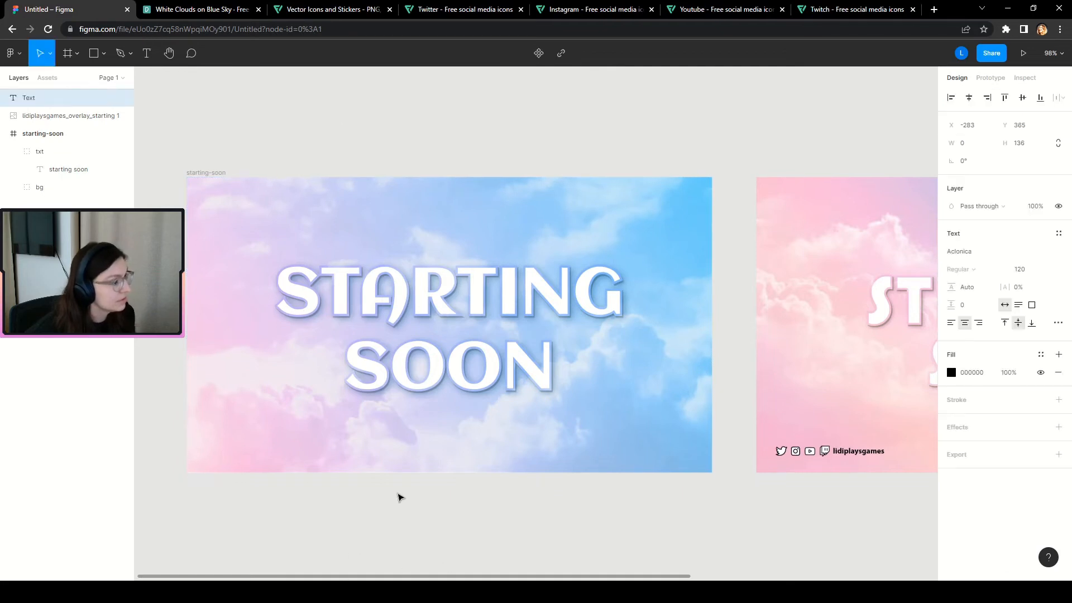
pyautogui.write('fghdfgh')
pyautogui.press('BackSpace')
pyautogui.press('BackSpace')
pyautogui.press('BackSpace')
pyautogui.press('BackSpace')
pyautogui.press('BackSpace')
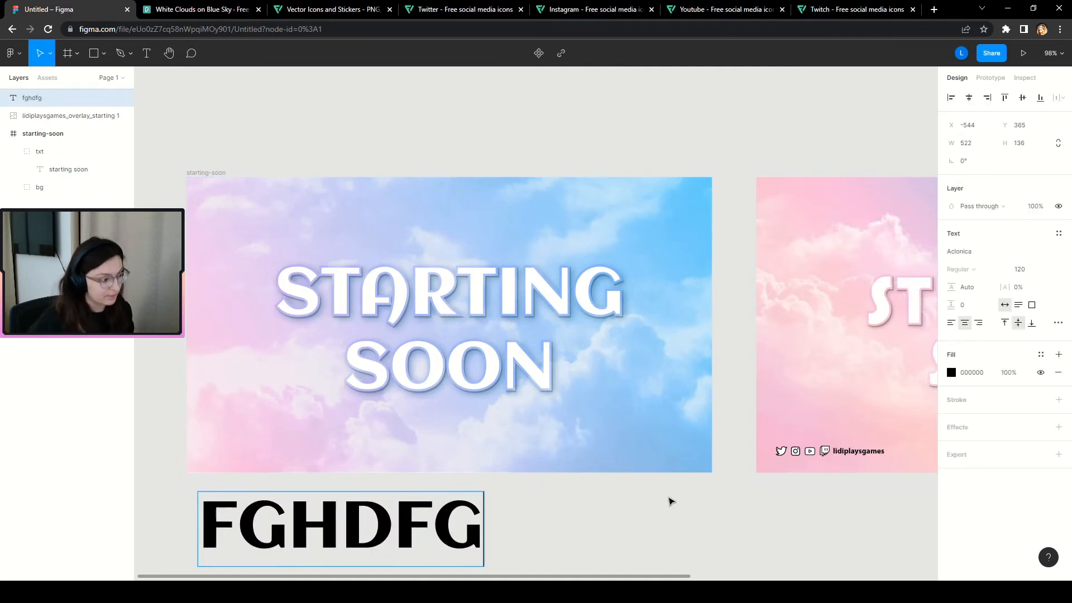
pyautogui.press('BackSpace')
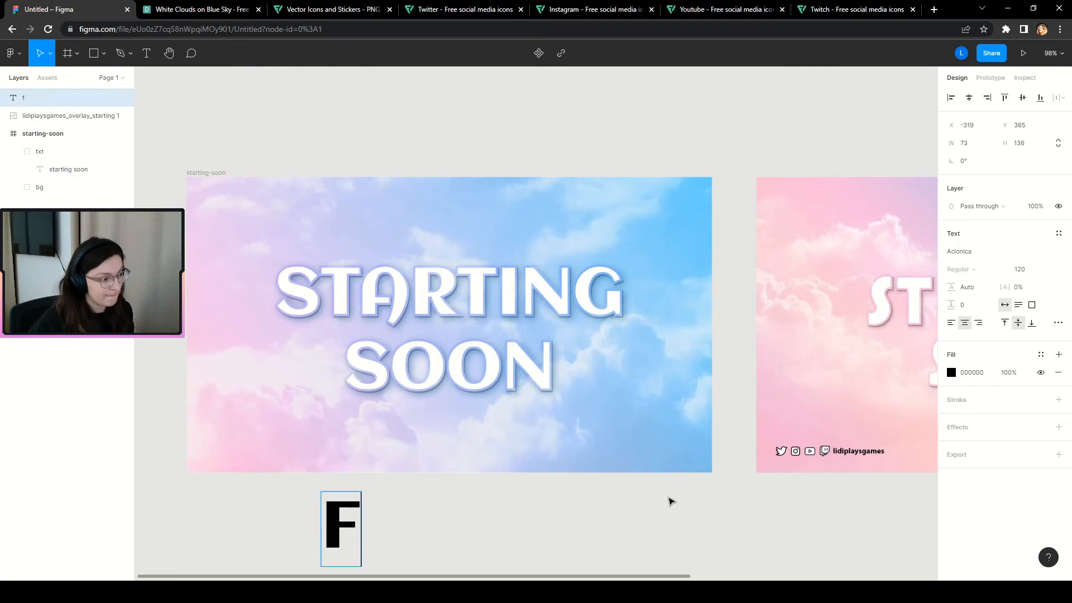
pyautogui.press('BackSpace')
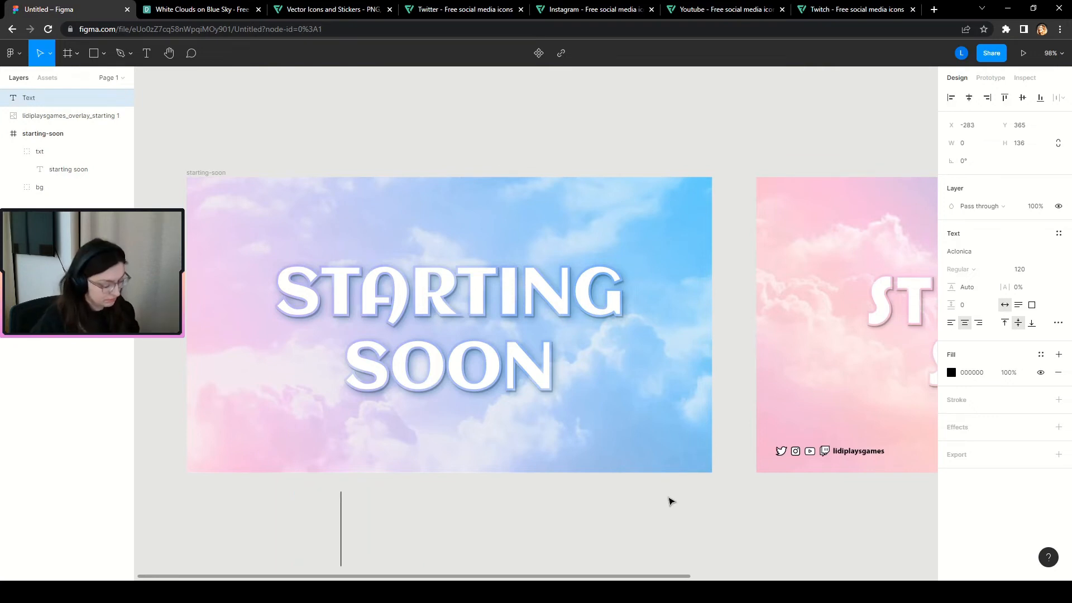
pyautogui.write('username')
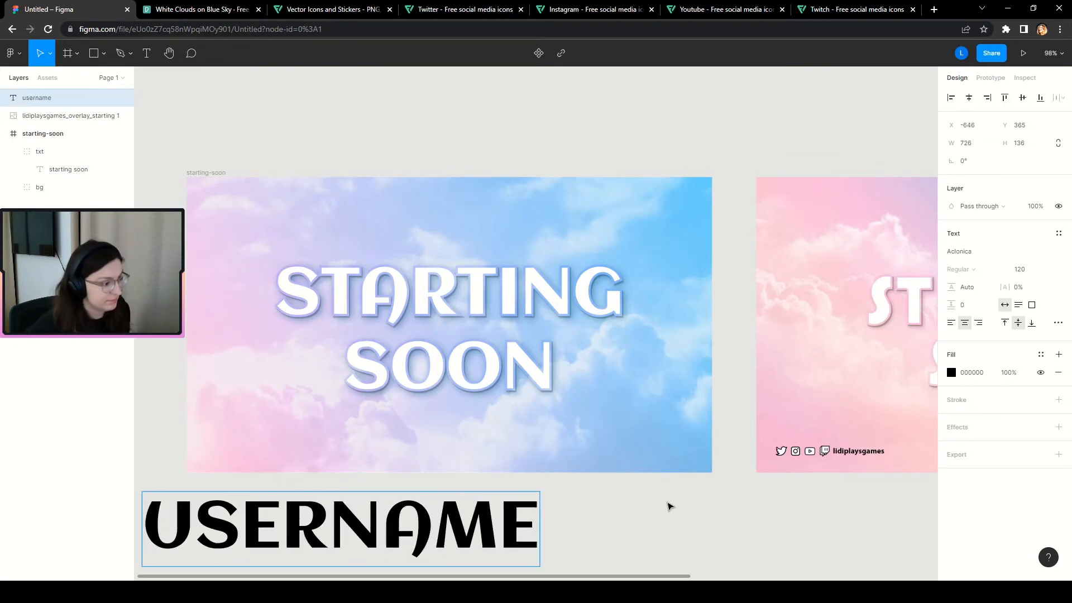
# Set the username text's case to as-typed so it shows lowercase.
pyautogui.hotkey('ctrl', 'a')
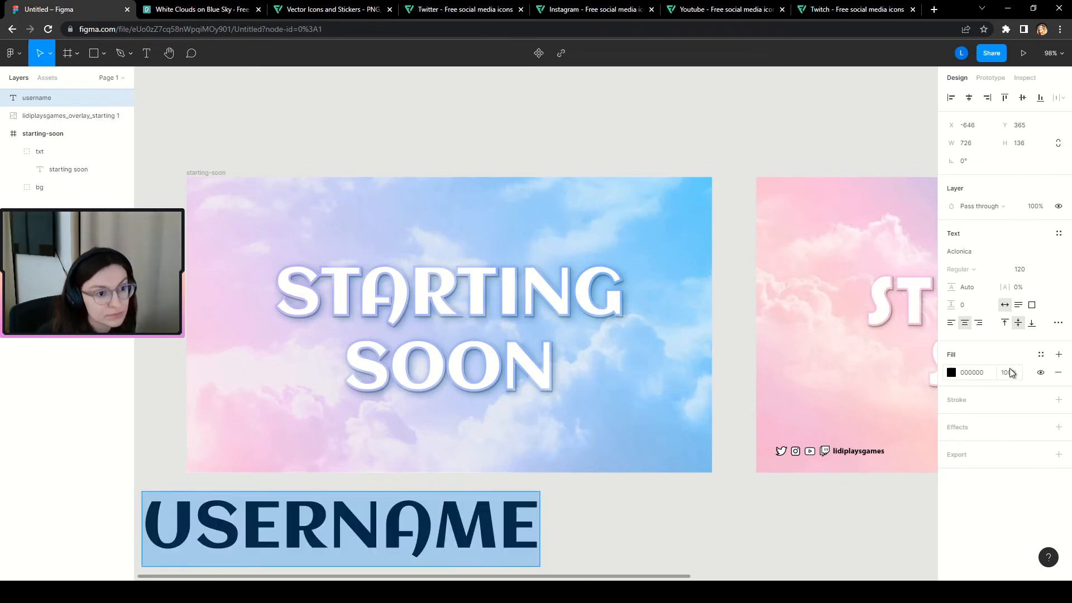
pyautogui.click(1058, 322)
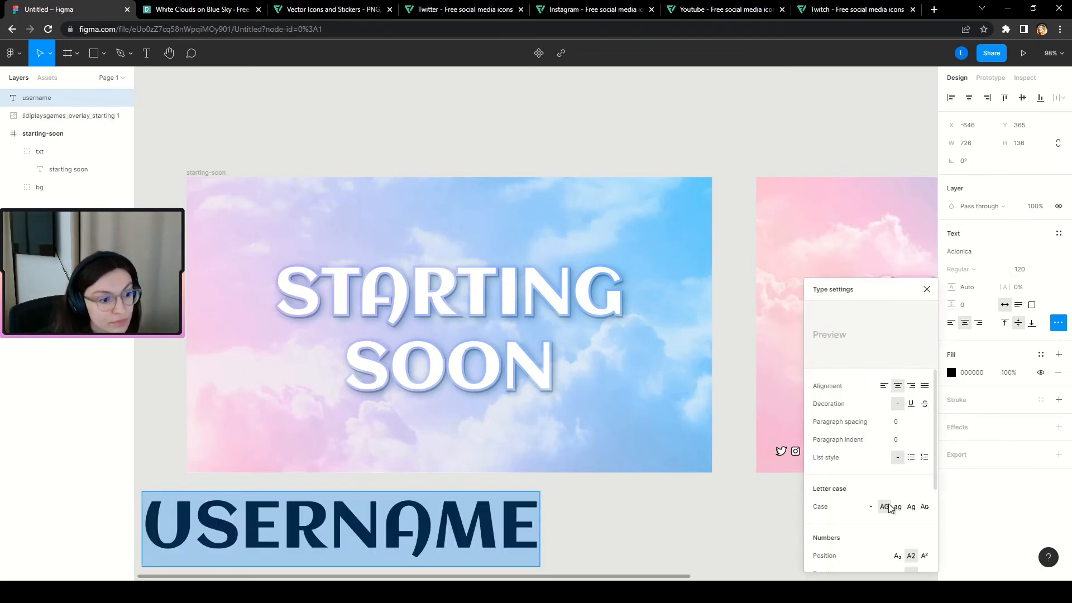
pyautogui.click(868, 508)
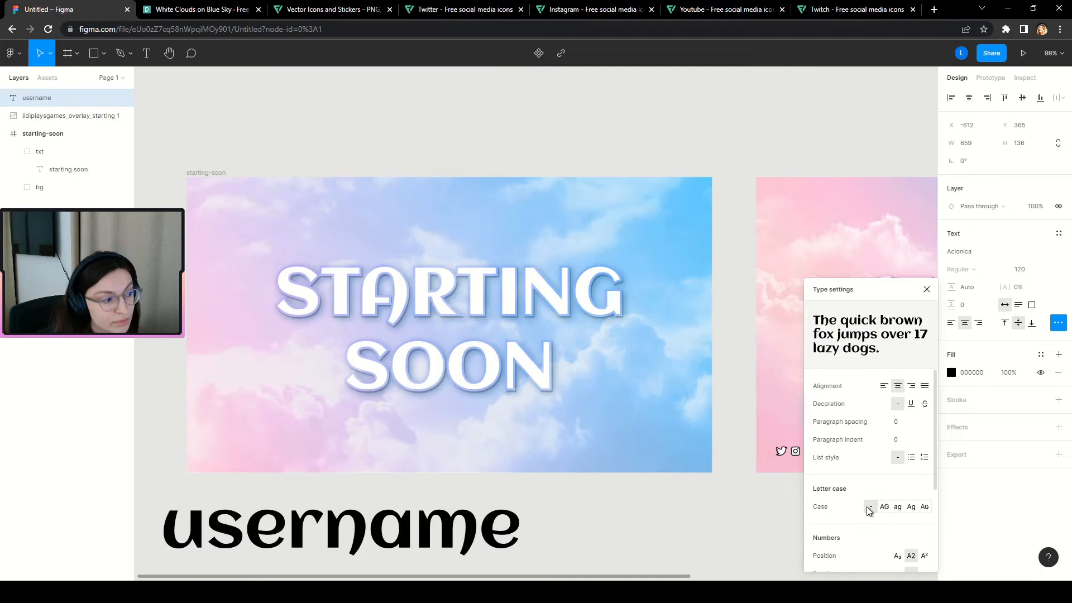
pyautogui.click(926, 289)
pyautogui.scroll(-1, 611, 496)
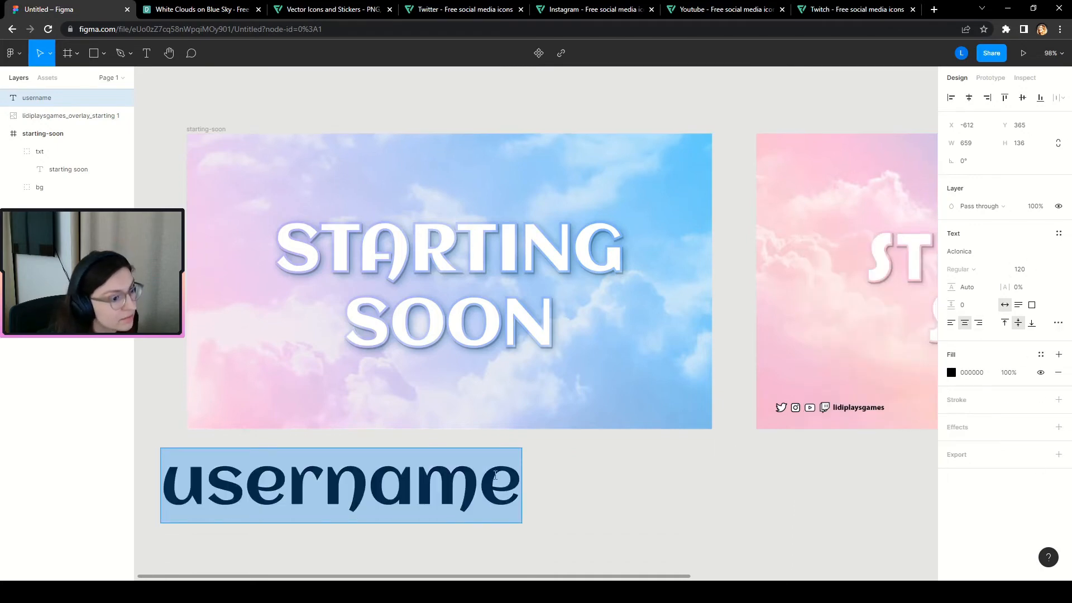
pyautogui.scroll(-1, 502, 474)
pyautogui.scroll(1, 859, 466)
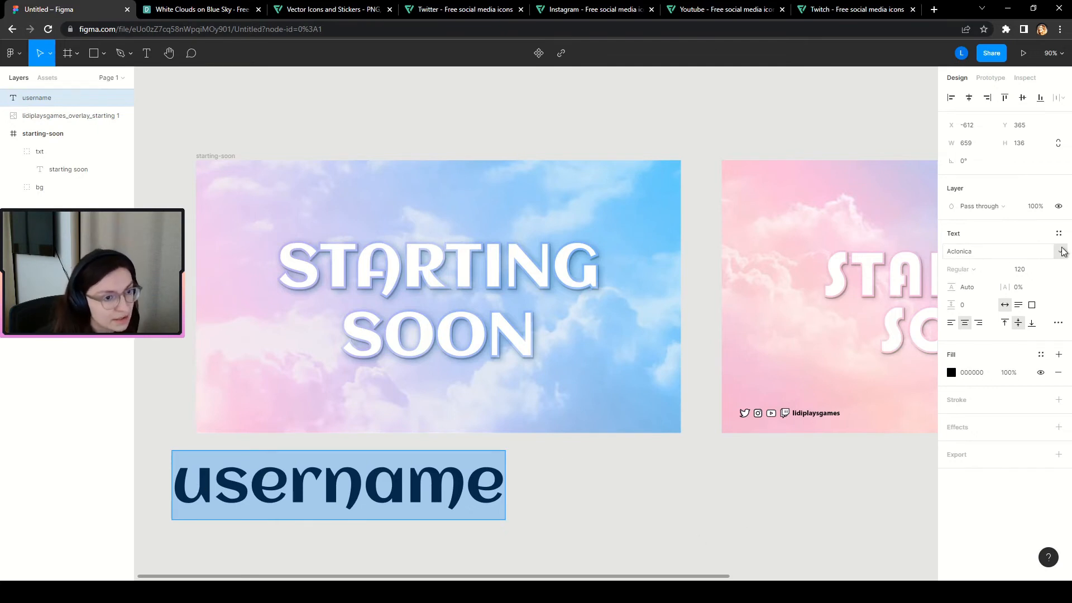
# Change the username font to Gayathri Bold.
pyautogui.click(1059, 251)
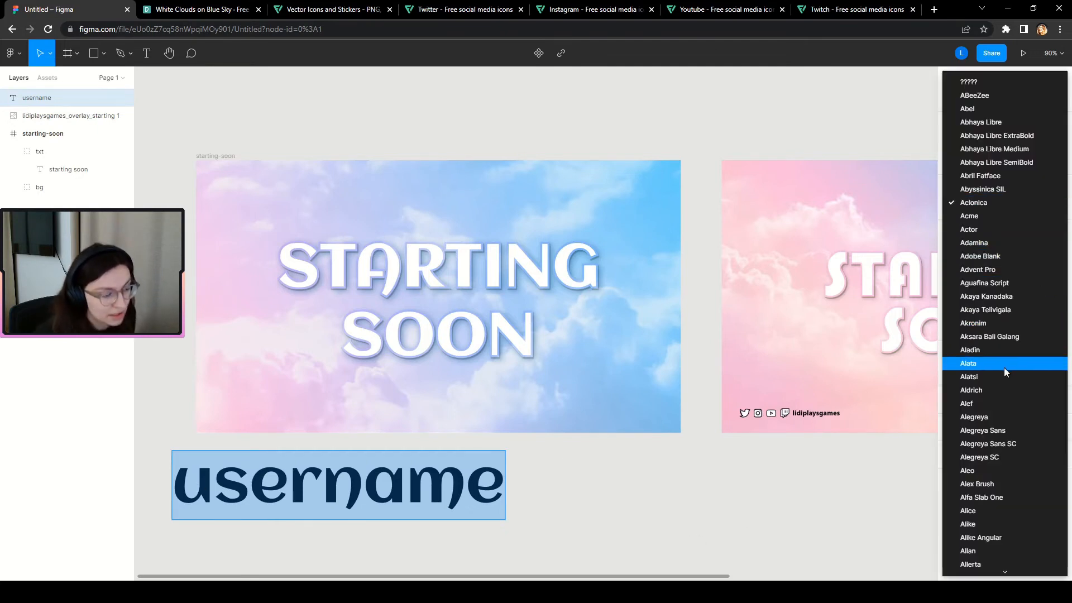
pyautogui.press('v')
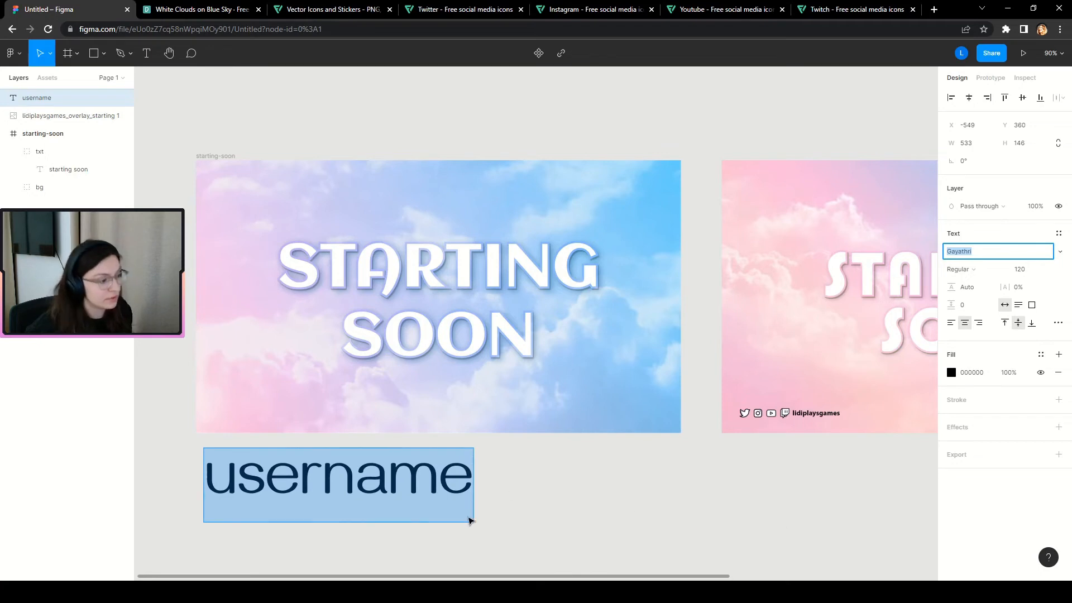
pyautogui.click(981, 274)
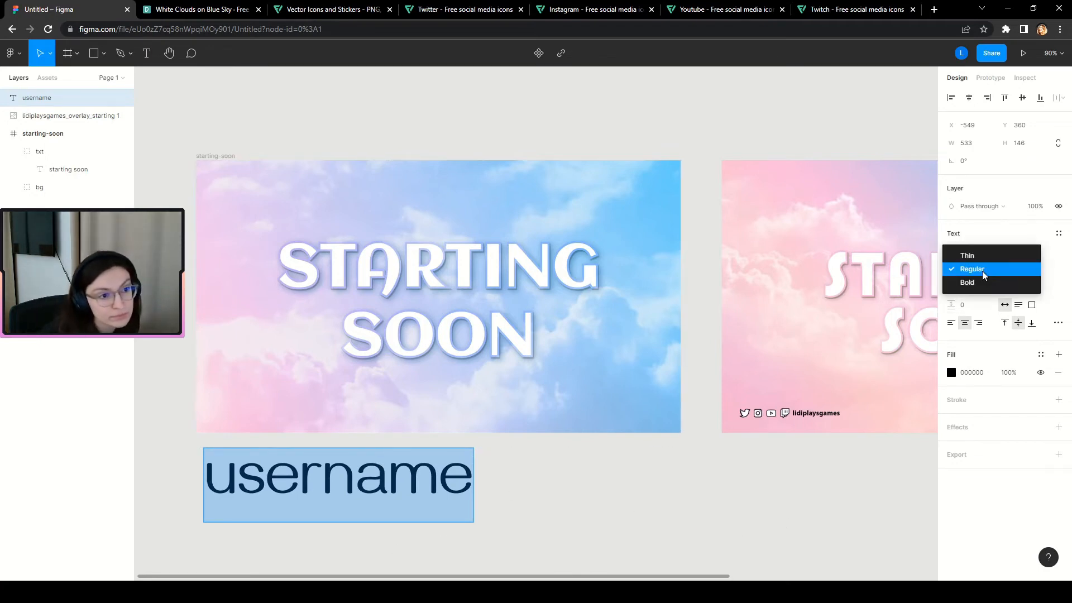
pyautogui.click(971, 281)
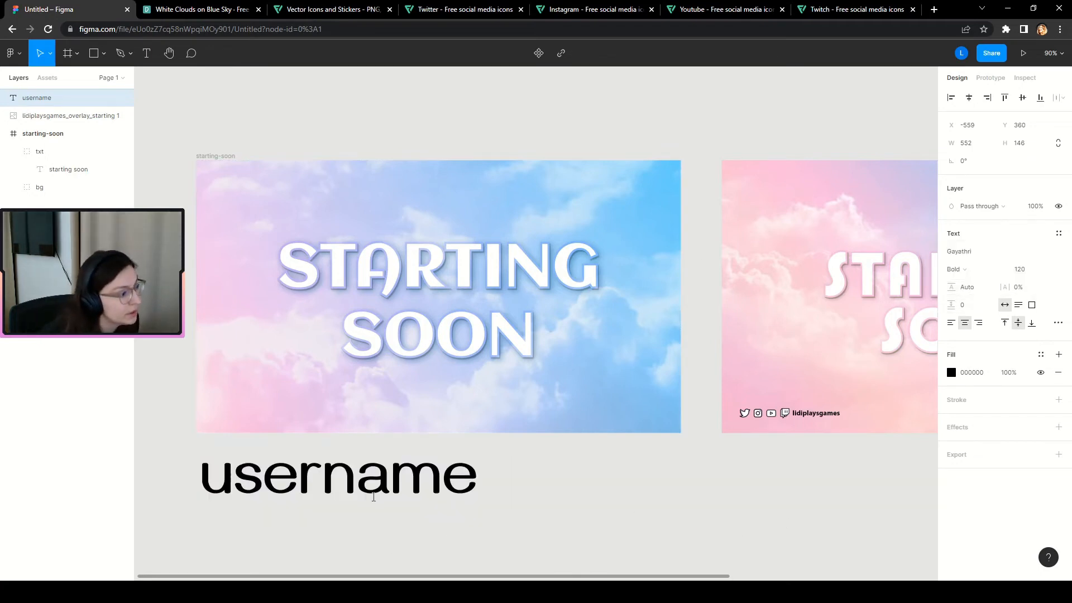
# Reduce the username font size from 120 to 18, keeping Bold weight.
pyautogui.click(1023, 268)
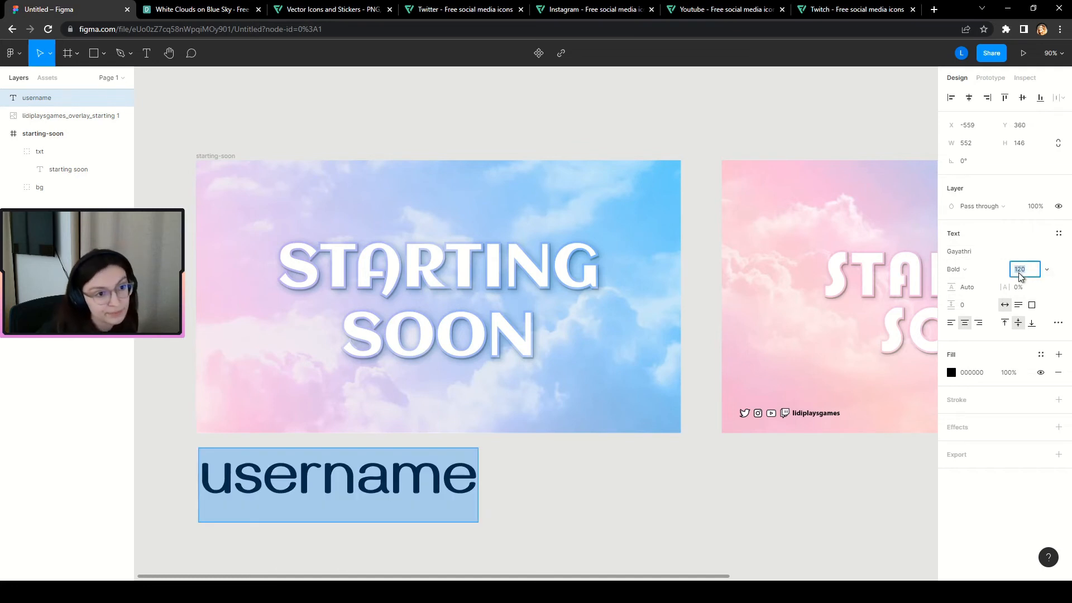
pyautogui.write('60')
pyautogui.press('Return')
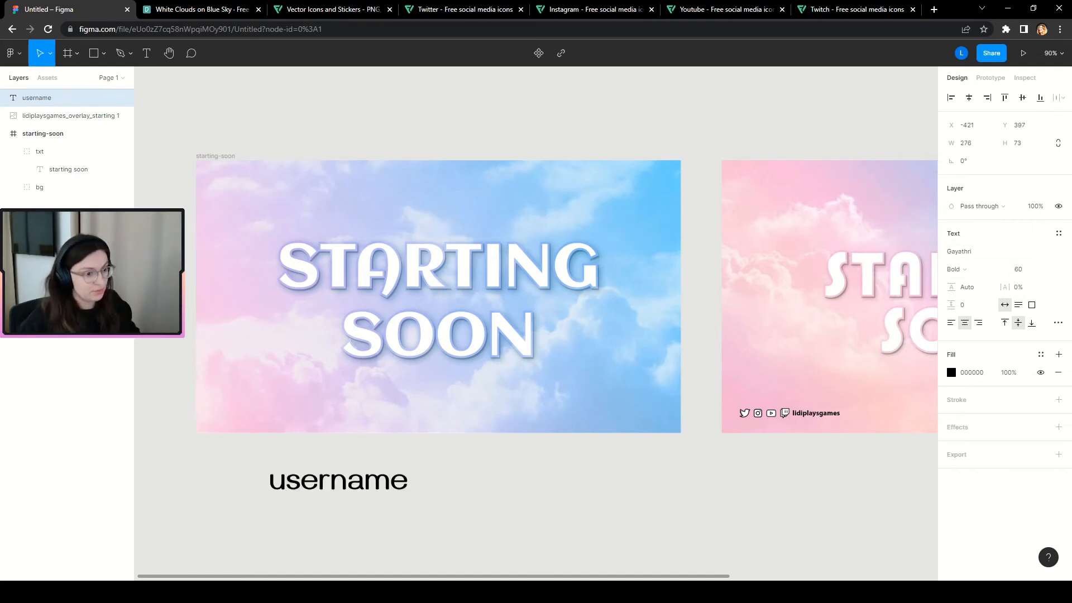
pyautogui.click(1023, 268)
pyautogui.write('18')
pyautogui.press('Return')
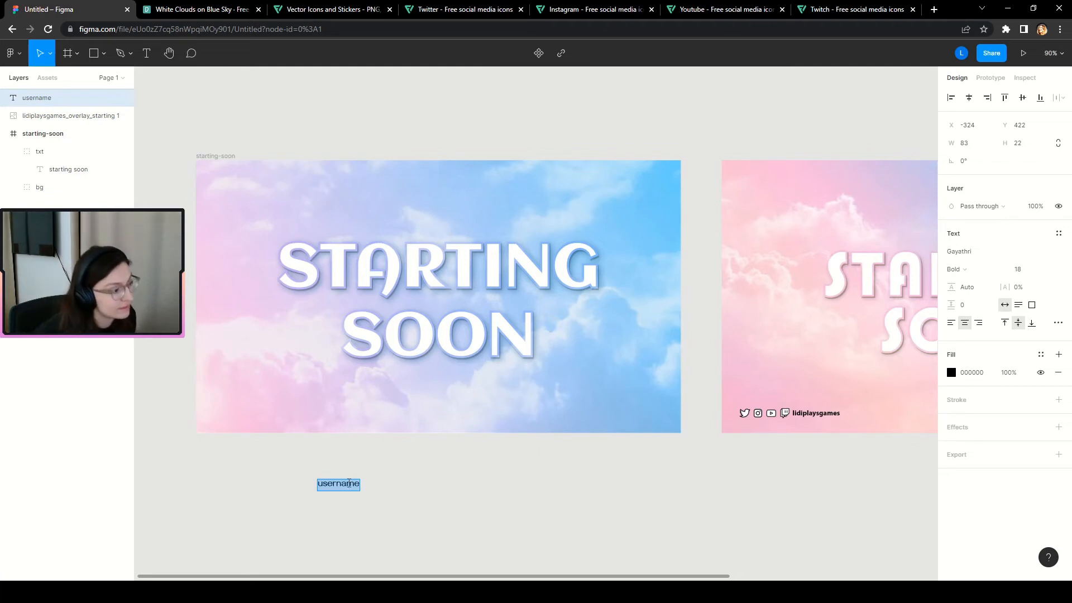
pyautogui.click(961, 269)
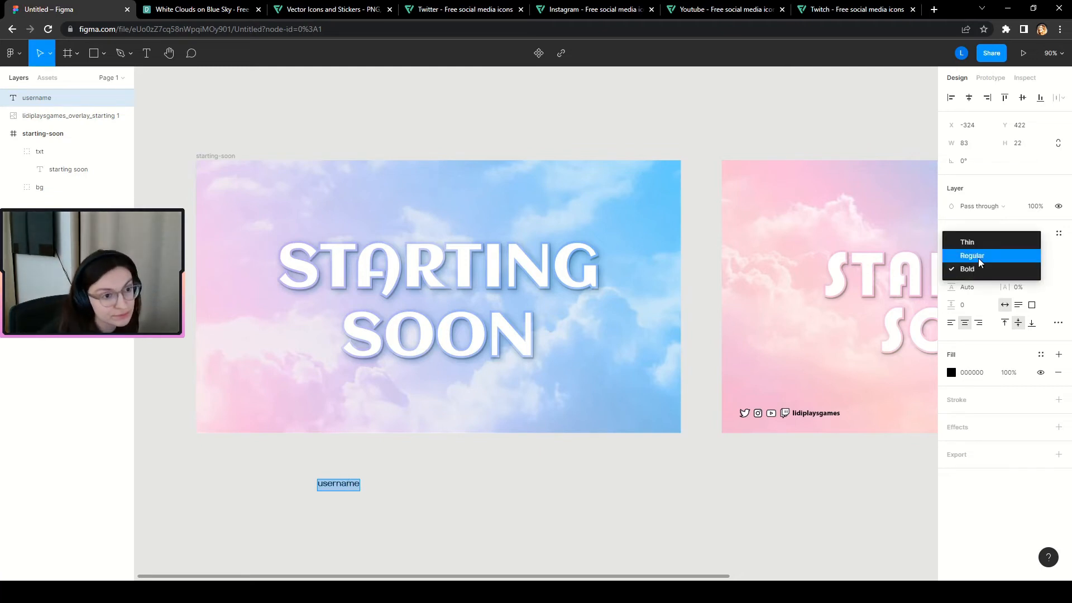
pyautogui.click(971, 273)
pyautogui.click(323, 472)
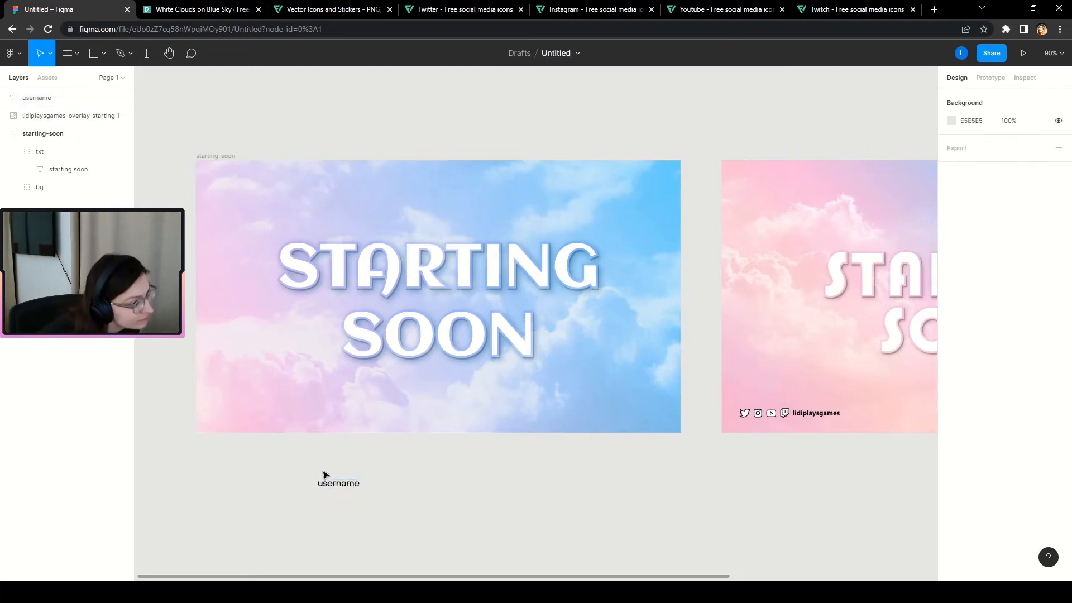
# Move the username text under the second overlay and change it to 'lidiplaysgames'.
pyautogui.moveTo(343, 483); pyautogui.dragTo(813, 449)
pyautogui.scroll(1, 892, 447)
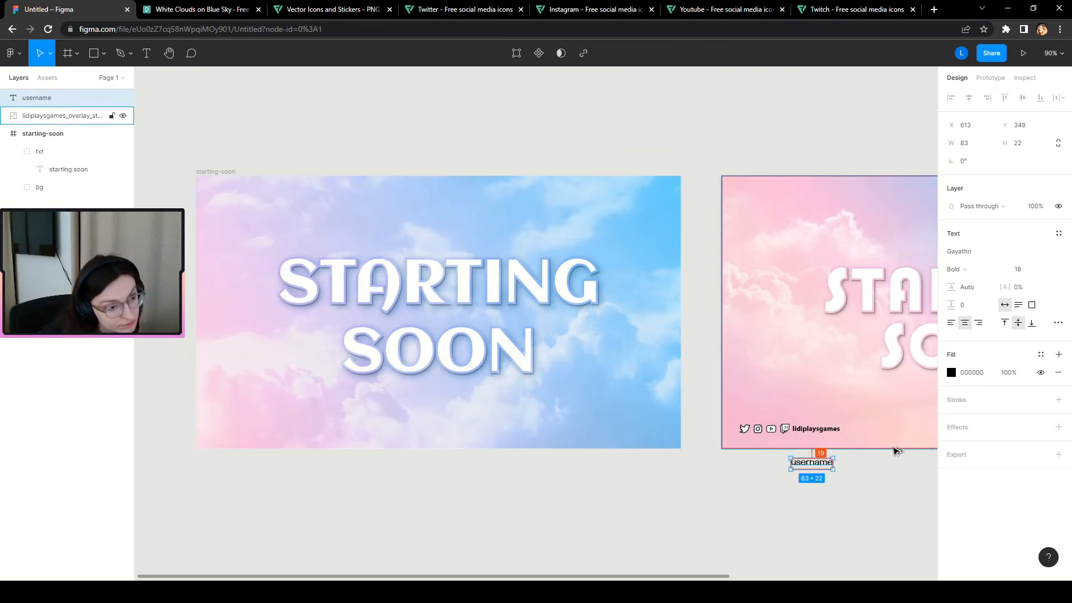
pyautogui.scroll(3, 907, 505)
pyautogui.scroll(1, 906, 505)
pyautogui.doubleClick(765, 447)
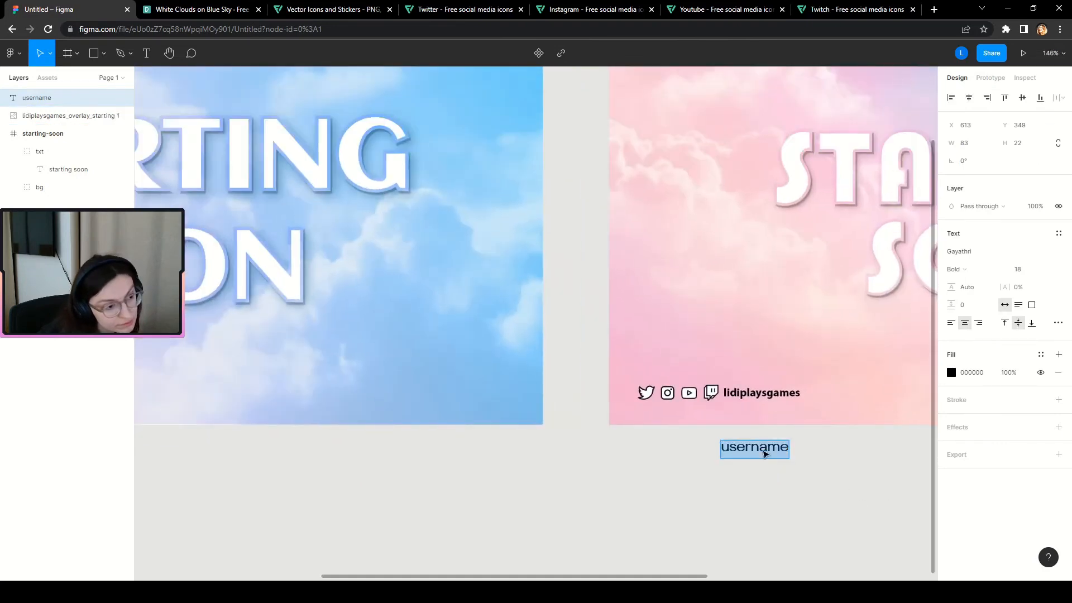
pyautogui.click(767, 450)
pyautogui.hotkey('ctrl', 'a')
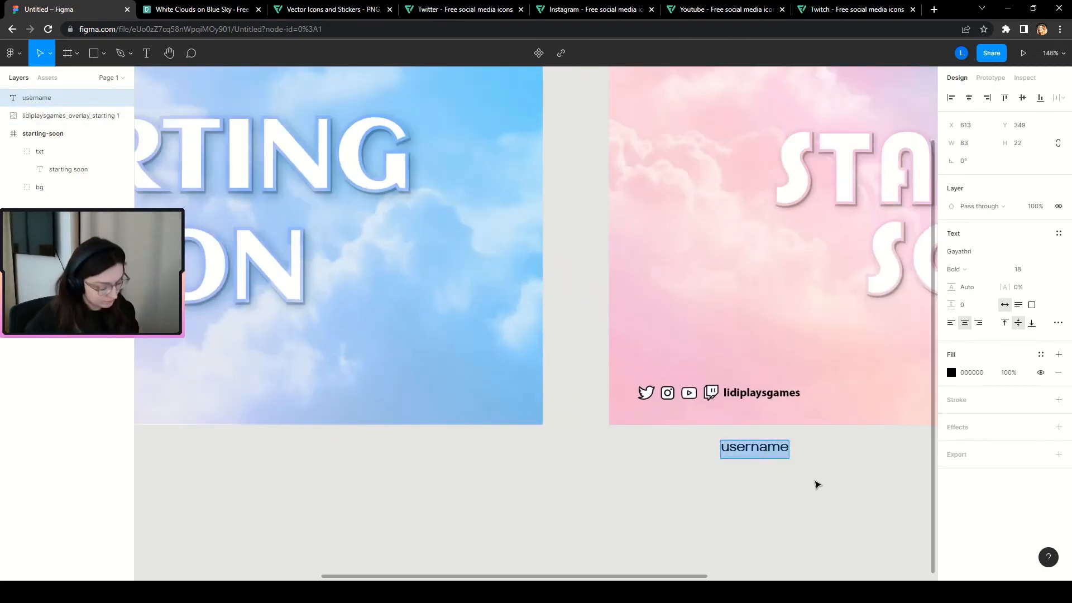
pyautogui.write('lidiplaysgames')
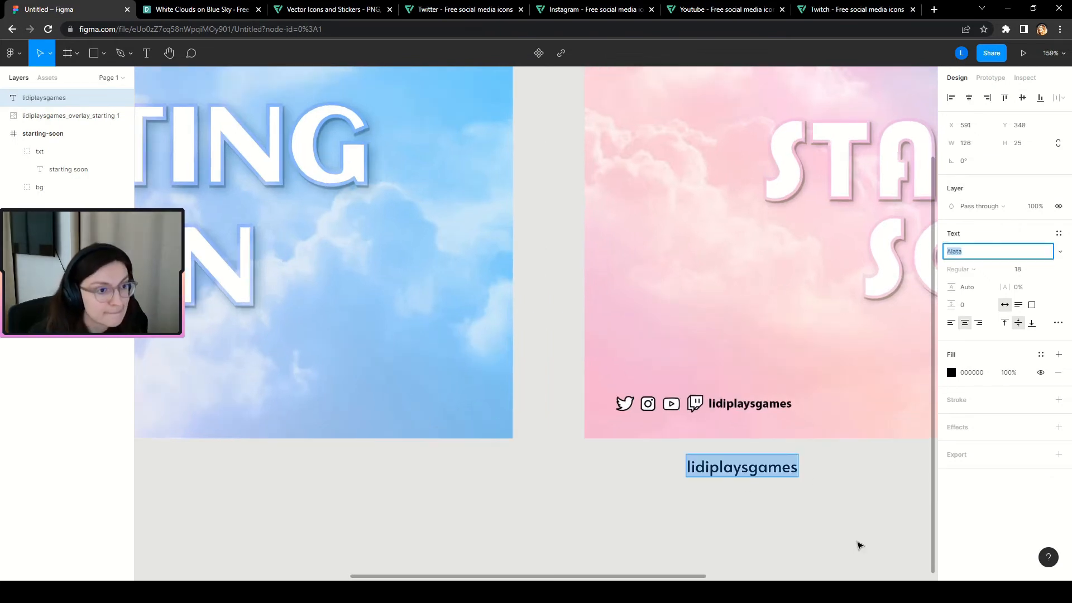
# Set the handle's font size to 14 and move it up under the icon row.
pyautogui.click(1020, 271)
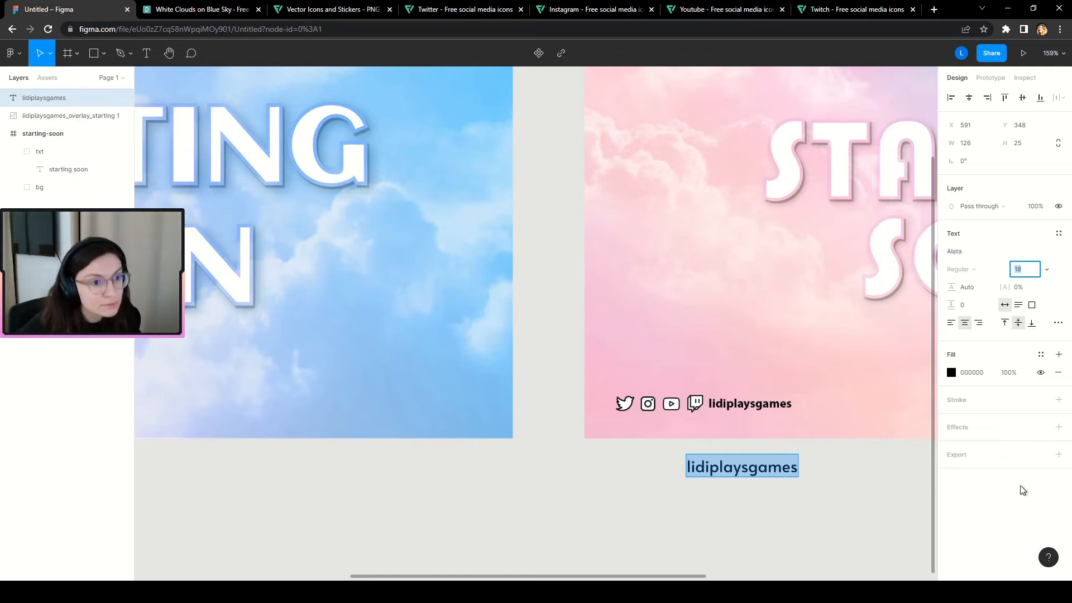
pyautogui.write('15')
pyautogui.press('Return')
pyautogui.click(1020, 269)
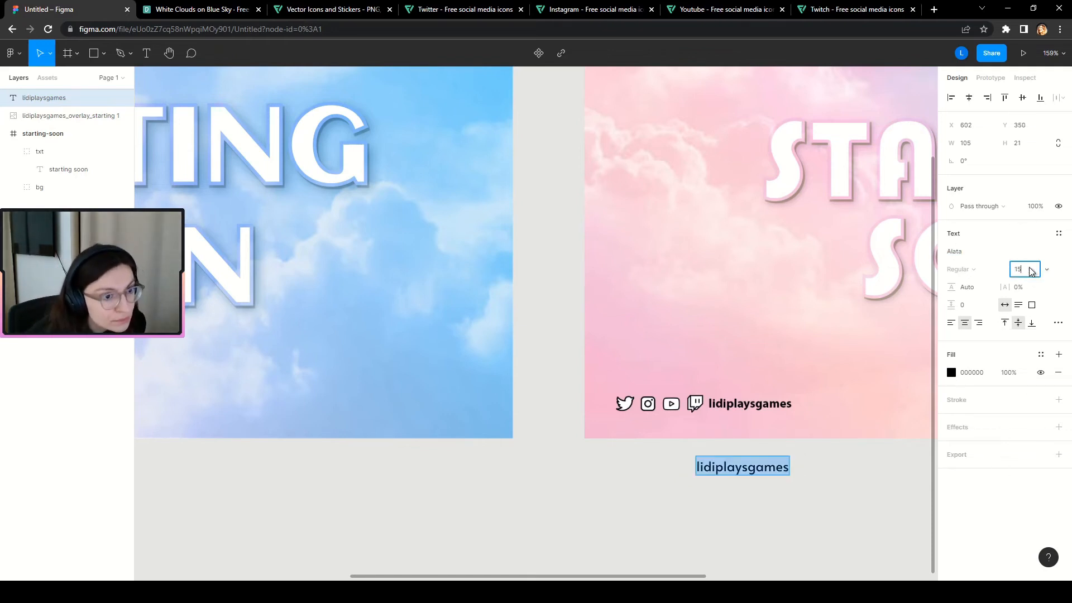
pyautogui.write('14')
pyautogui.press('Return')
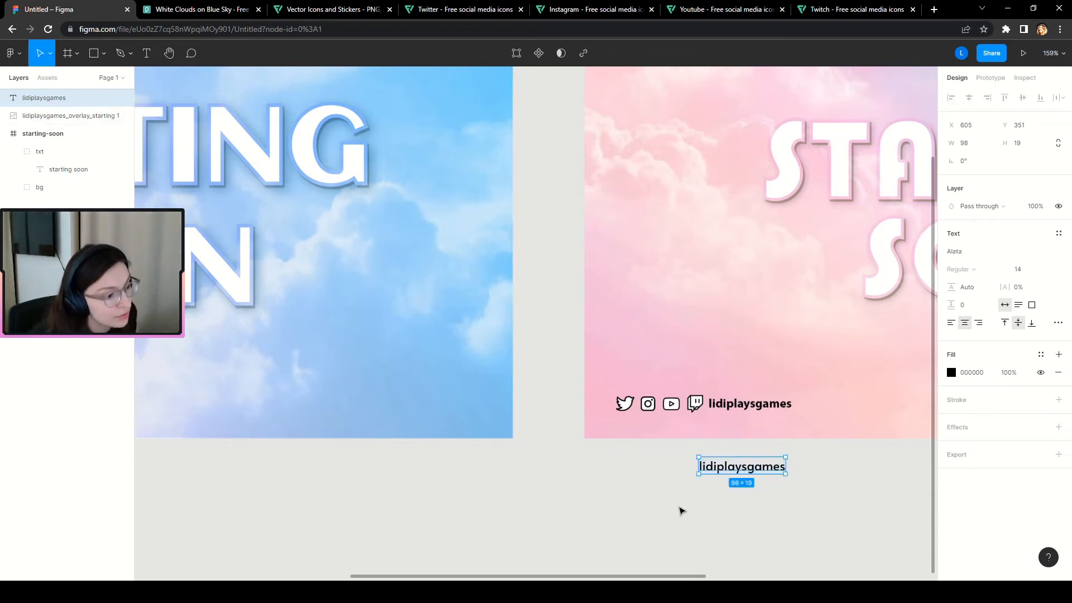
pyautogui.click(632, 506)
pyautogui.click(748, 471)
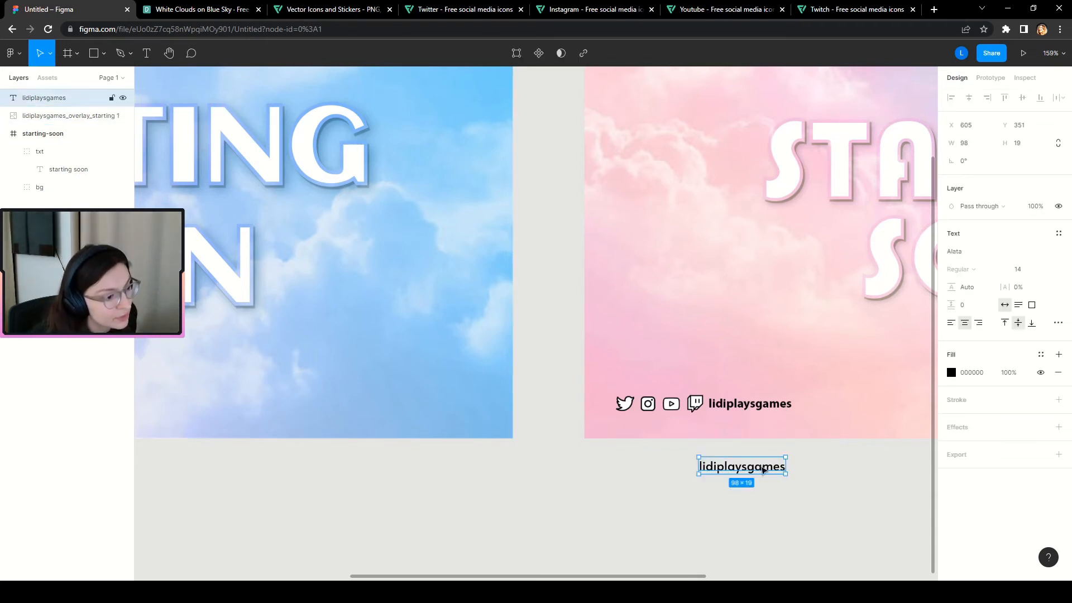
pyautogui.moveTo(762, 470); pyautogui.dragTo(771, 425)
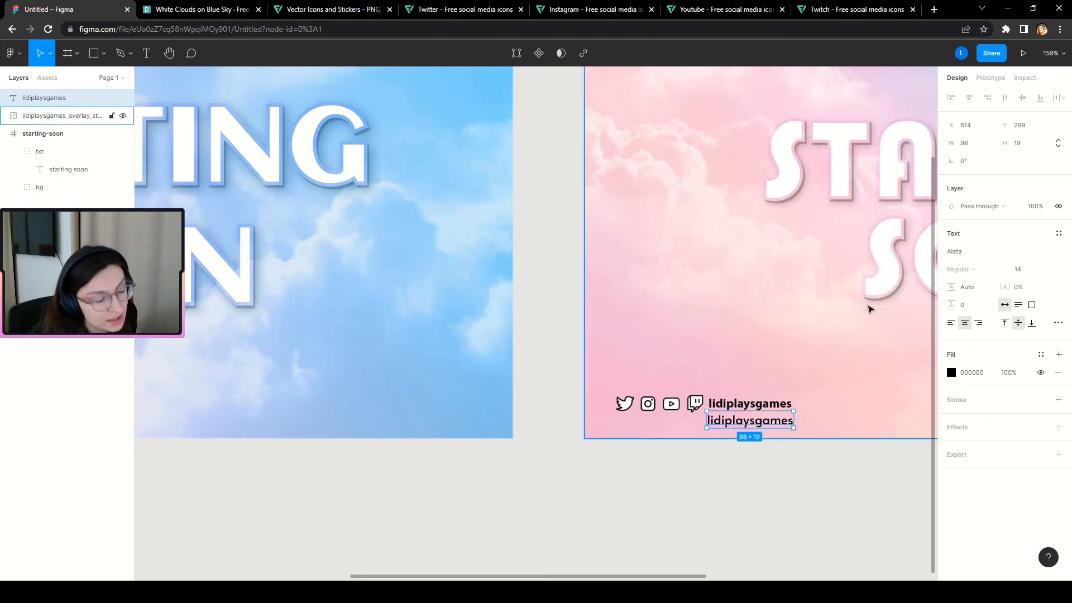
# Add a 0.1-weight black outline stroke to the handle text.
pyautogui.scroll(3, 887, 461)
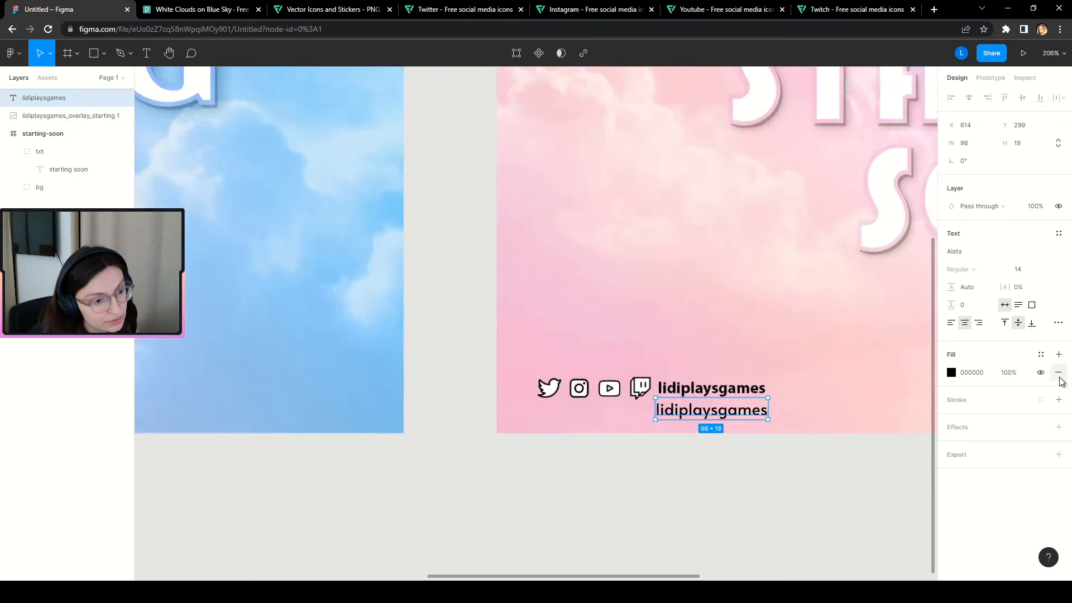
pyautogui.click(1059, 400)
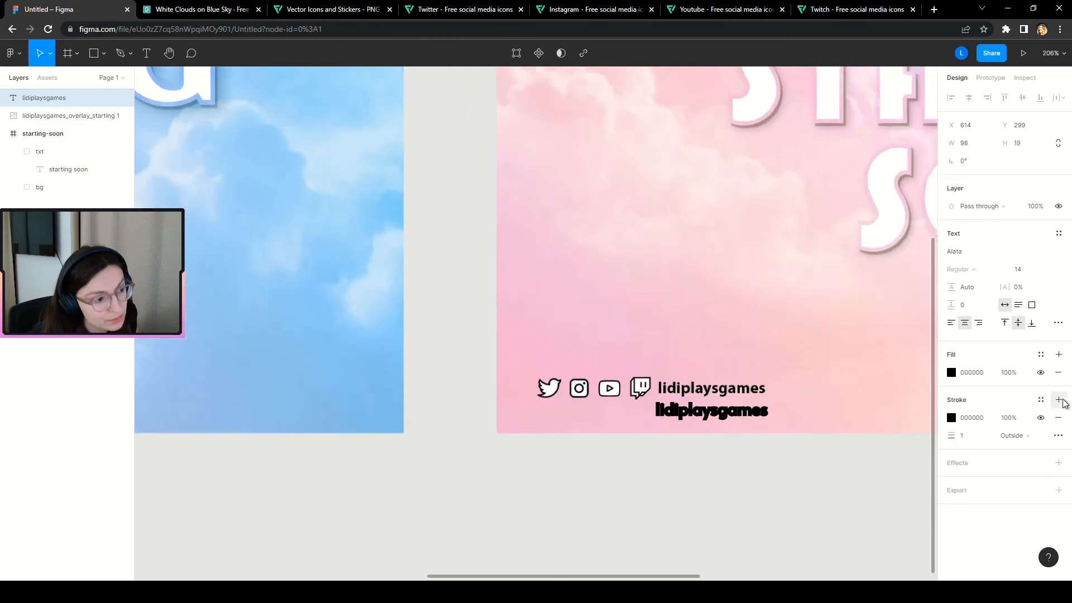
pyautogui.click(981, 441)
pyautogui.write('0.1')
pyautogui.press('Return')
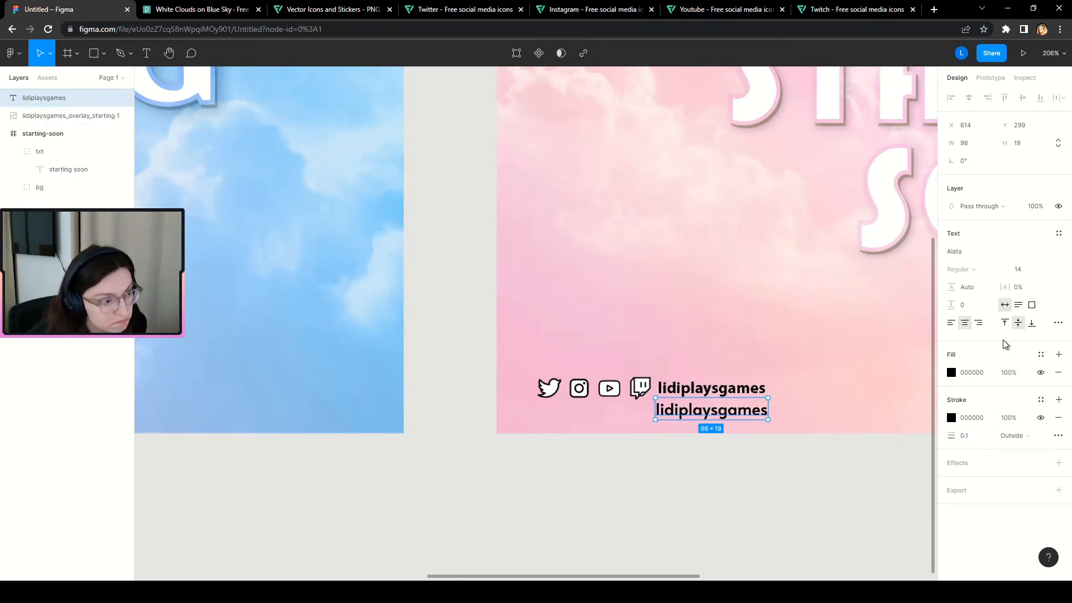
# Try font sizes 12 and 13, settle on 14, nudge the handle, then switch to Flaticon.
pyautogui.click(1017, 271)
pyautogui.write('1')
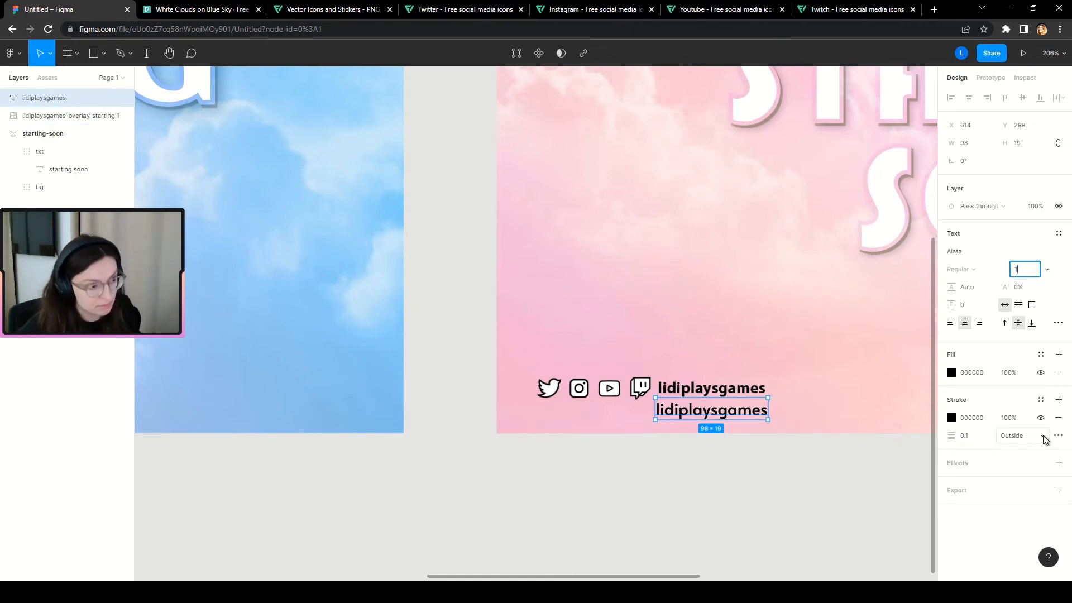
pyautogui.write('2')
pyautogui.press('Return')
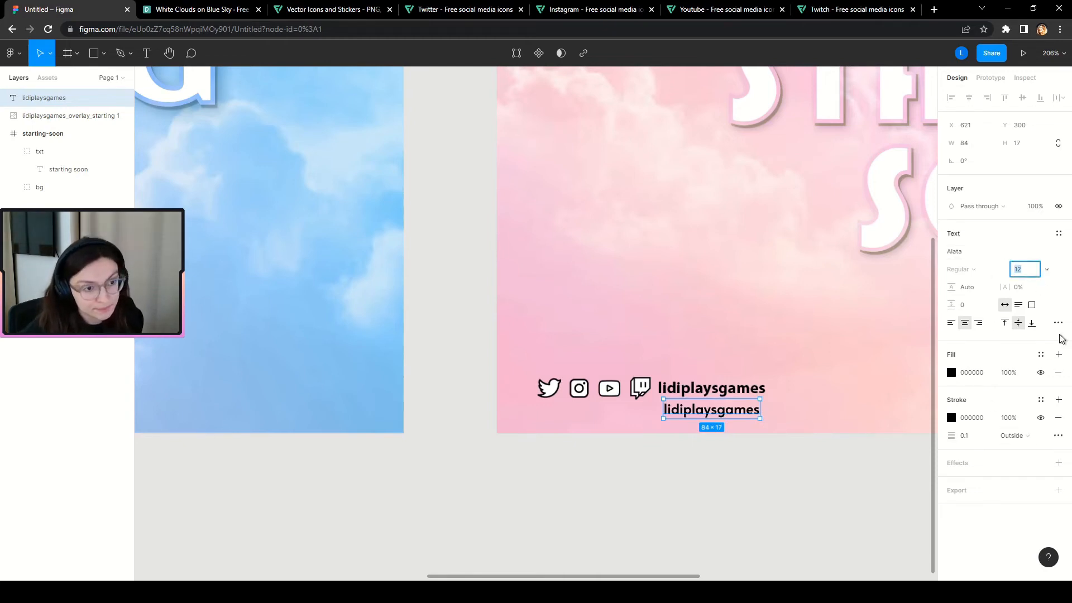
pyautogui.write('13')
pyautogui.press('Return')
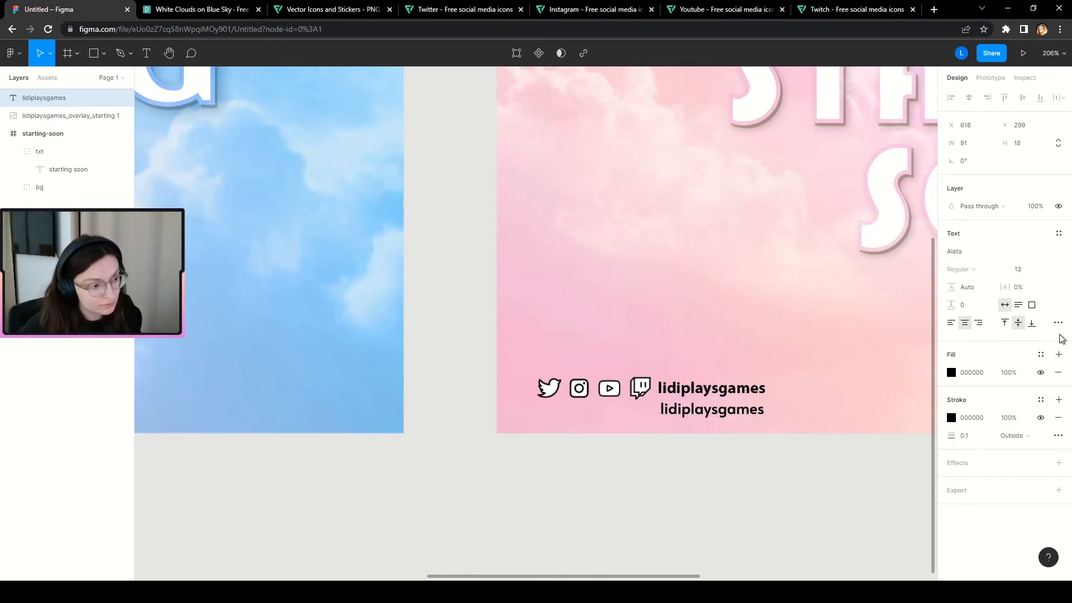
pyautogui.click(1017, 270)
pyautogui.write('14')
pyautogui.press('Return')
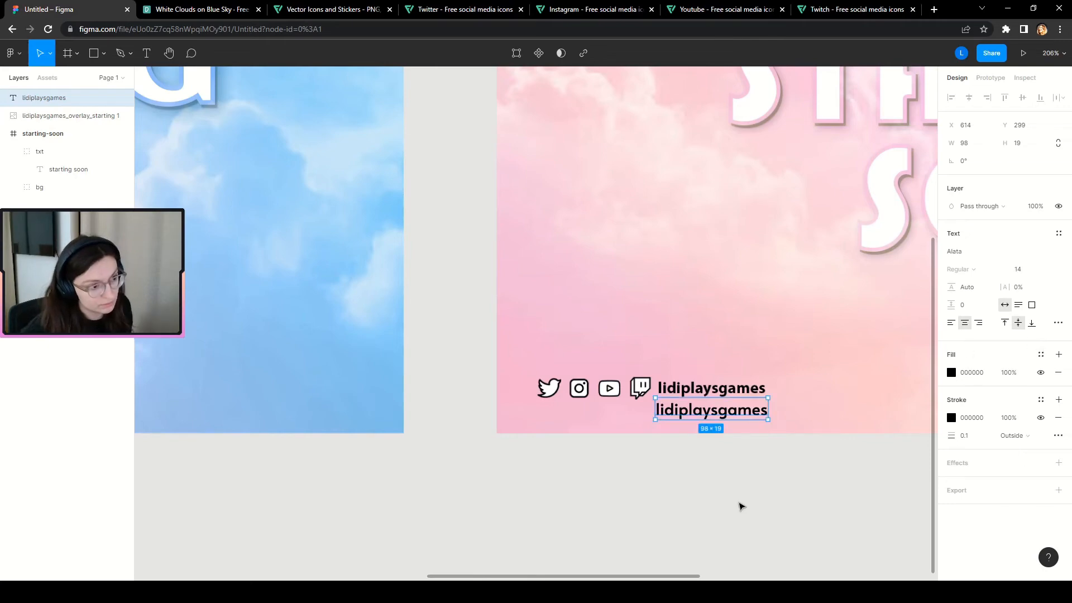
pyautogui.scroll(-5, 740, 506)
pyautogui.scroll(4, 768, 512)
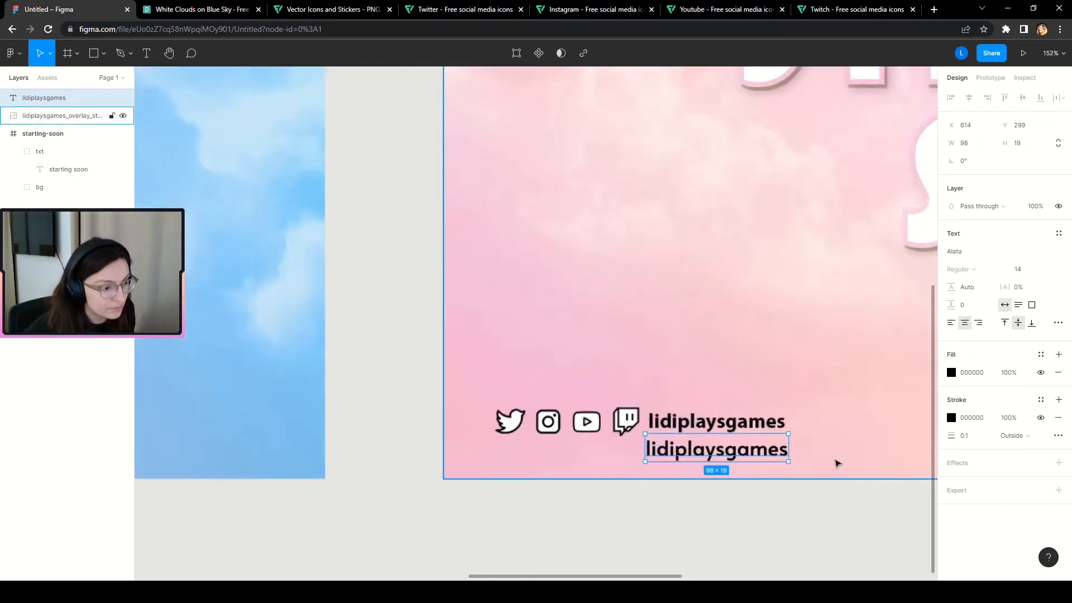
pyautogui.scroll(8, 726, 458)
pyautogui.moveTo(659, 443); pyautogui.dragTo(664, 441)
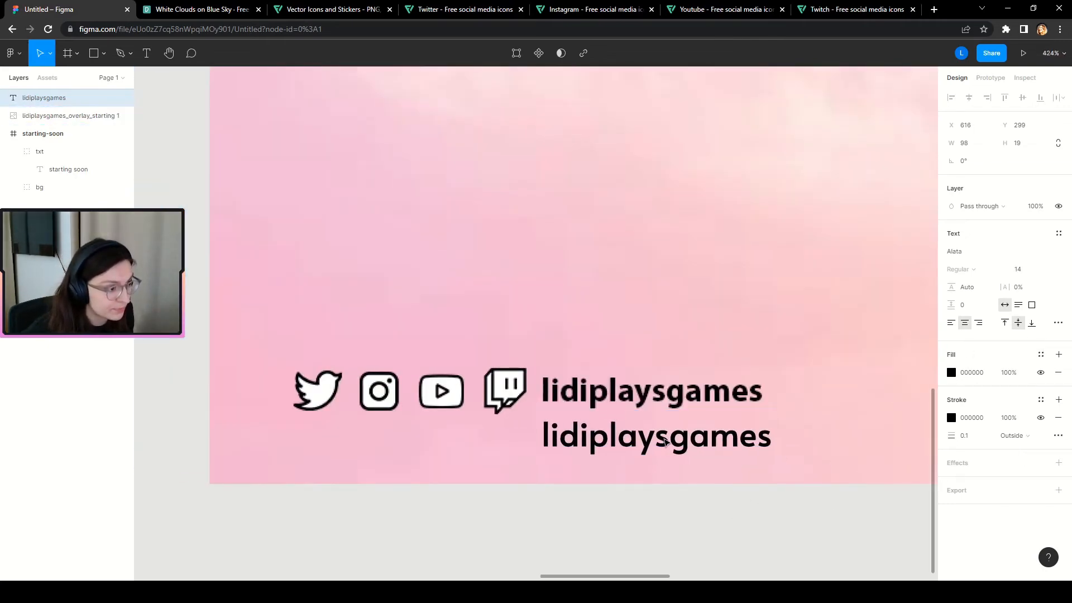
pyautogui.moveTo(581, 442); pyautogui.dragTo(581, 445)
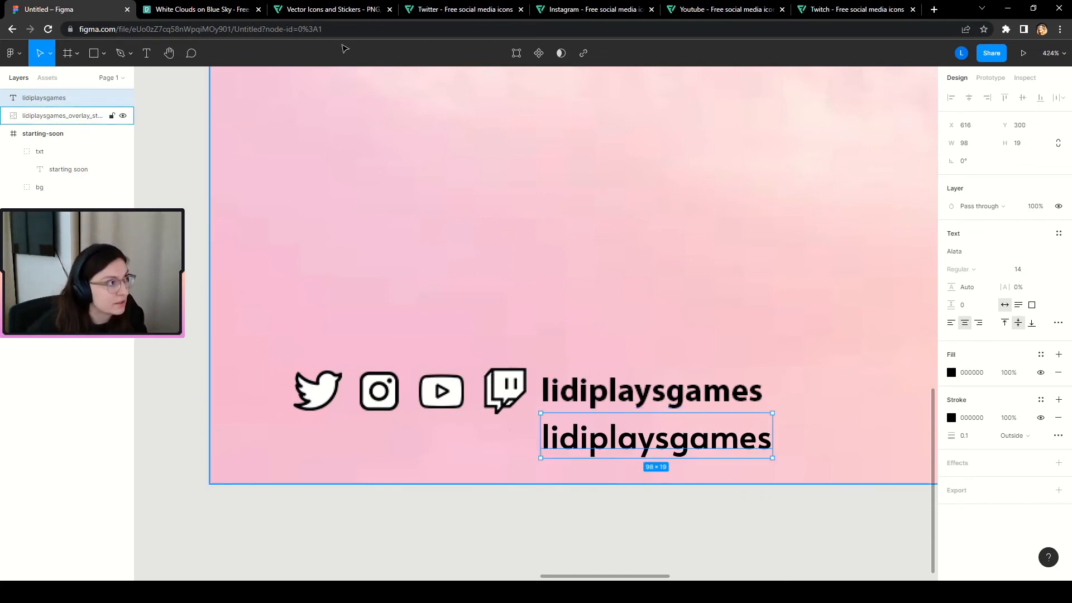
pyautogui.click(304, 9)
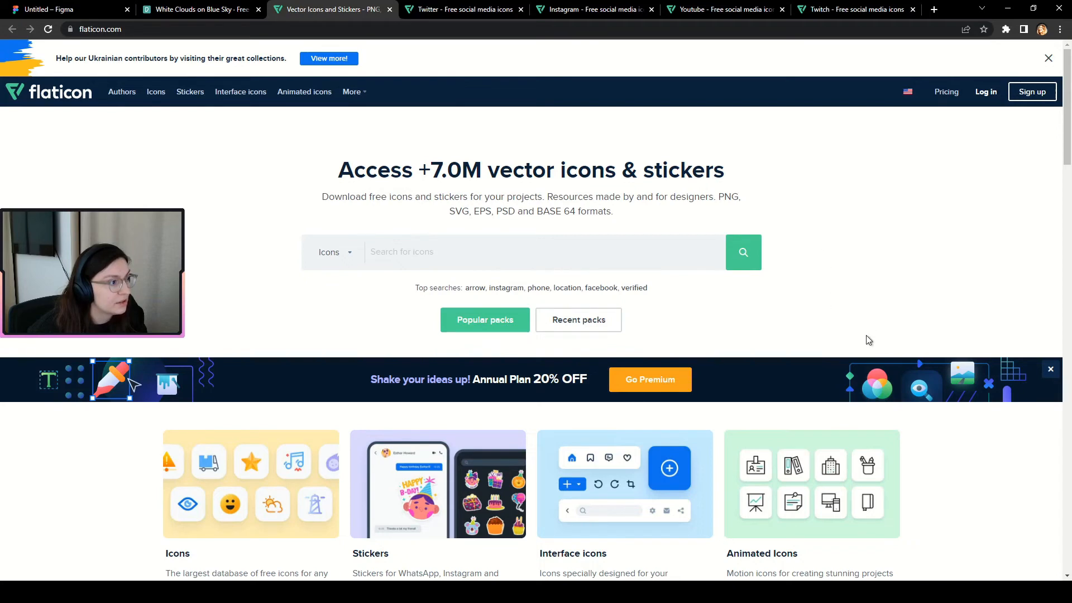
# Browse the Twitter, Instagram, YouTube, Twitch and White Clouds pages, then return to Figma.
pyautogui.moveTo(369, 198); pyautogui.dragTo(525, 195)
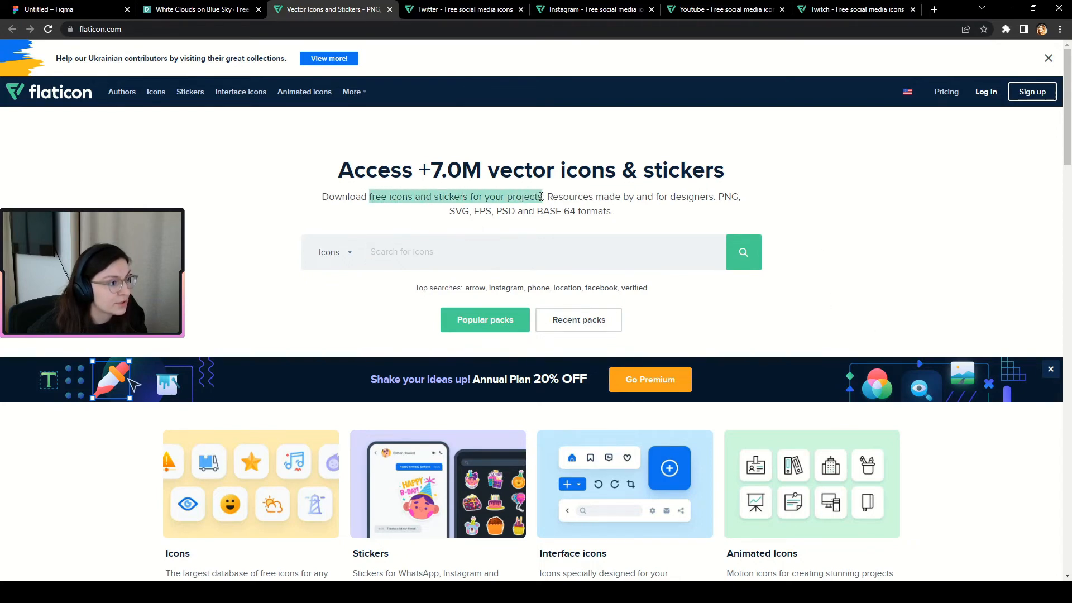
pyautogui.click(180, 200)
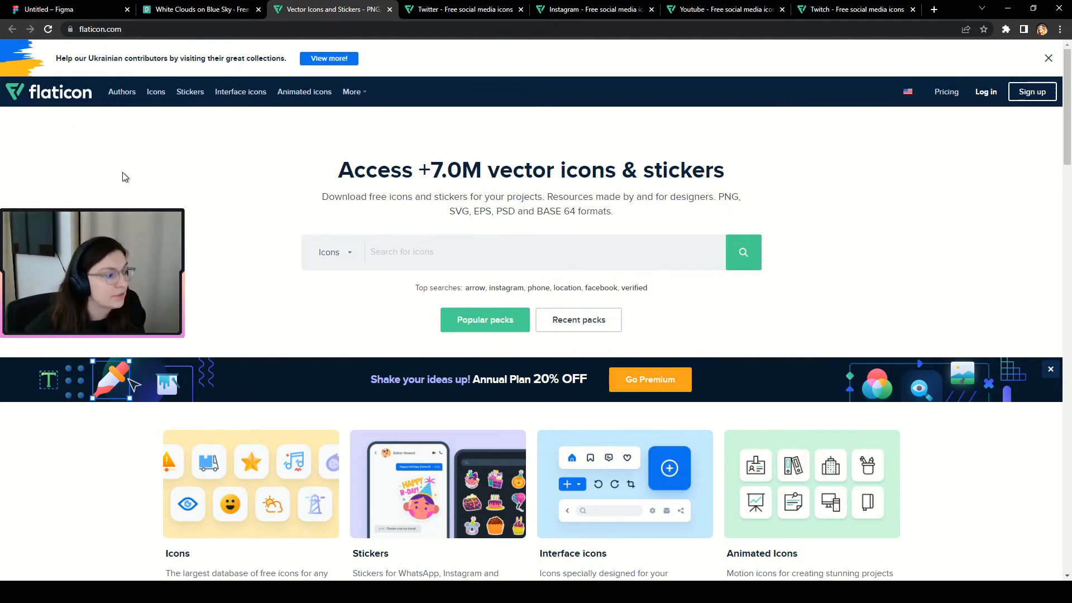
pyautogui.click(462, 7)
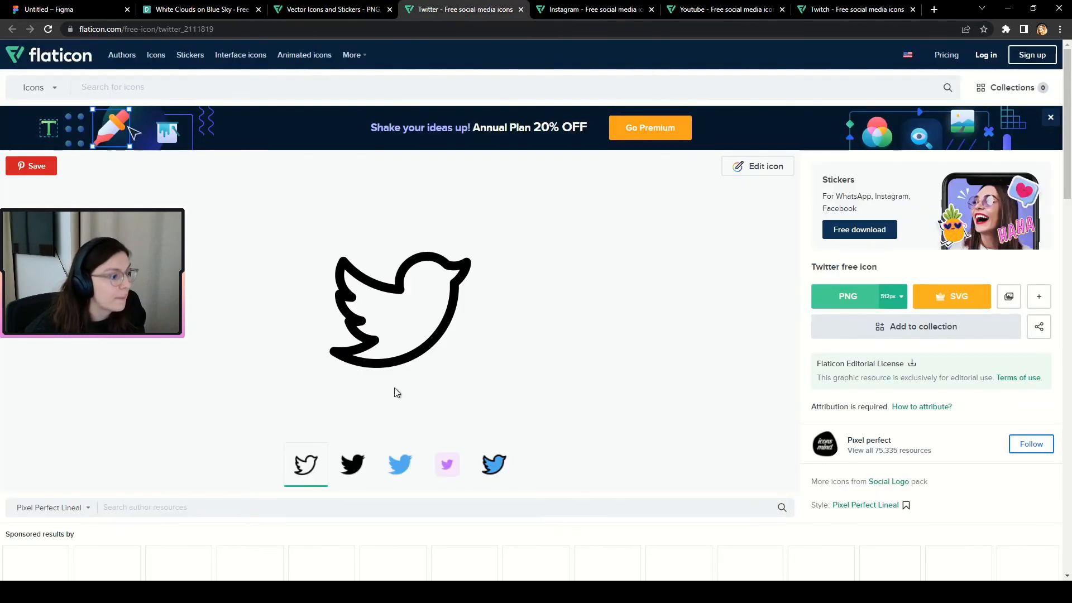
pyautogui.click(567, 11)
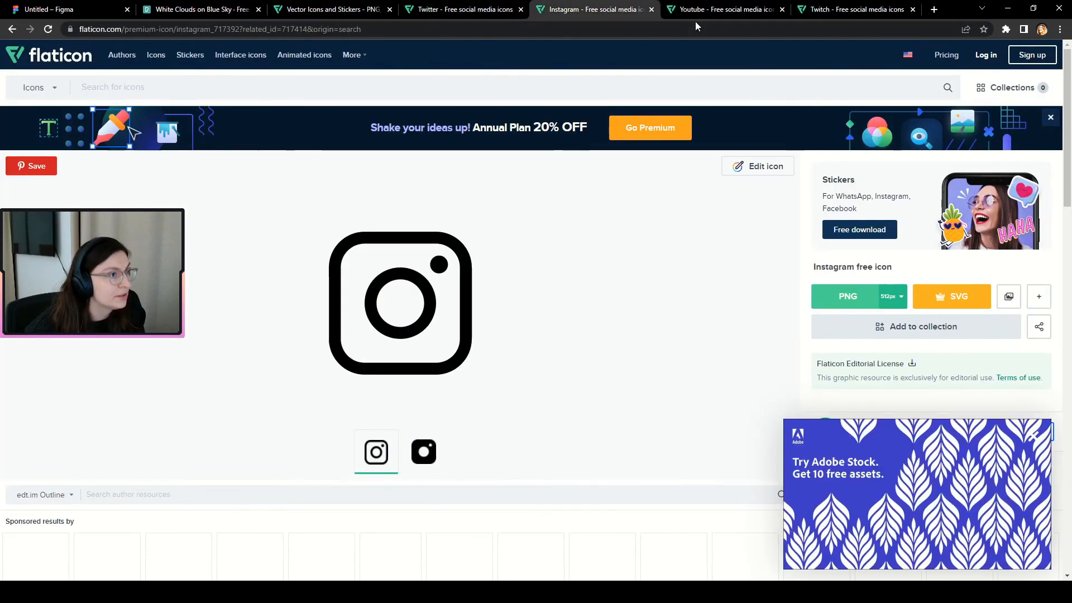
pyautogui.click(703, 12)
pyautogui.click(856, 10)
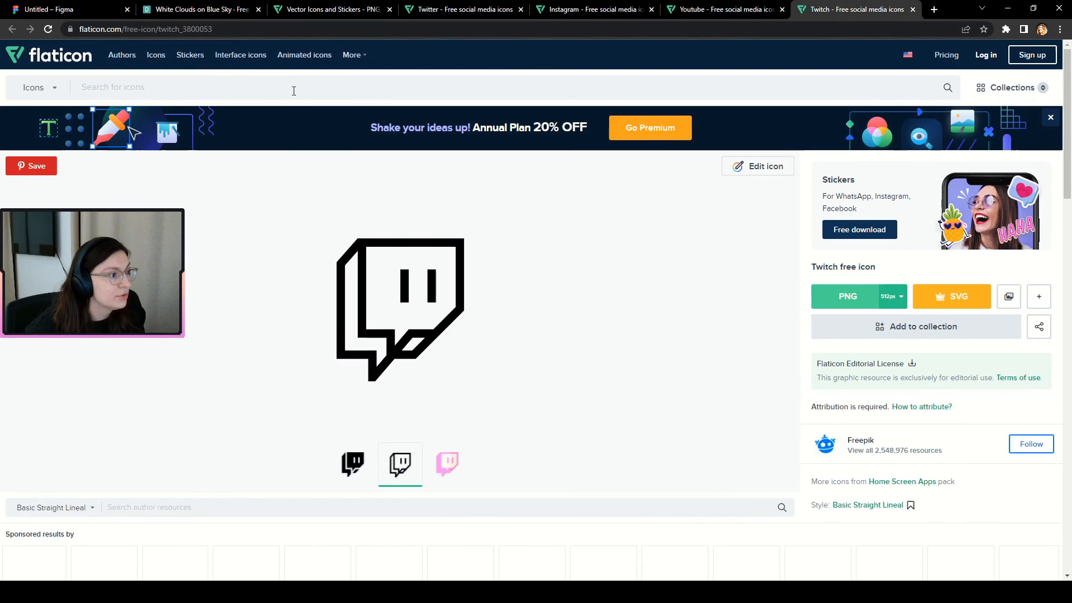
pyautogui.click(219, 10)
pyautogui.click(103, 12)
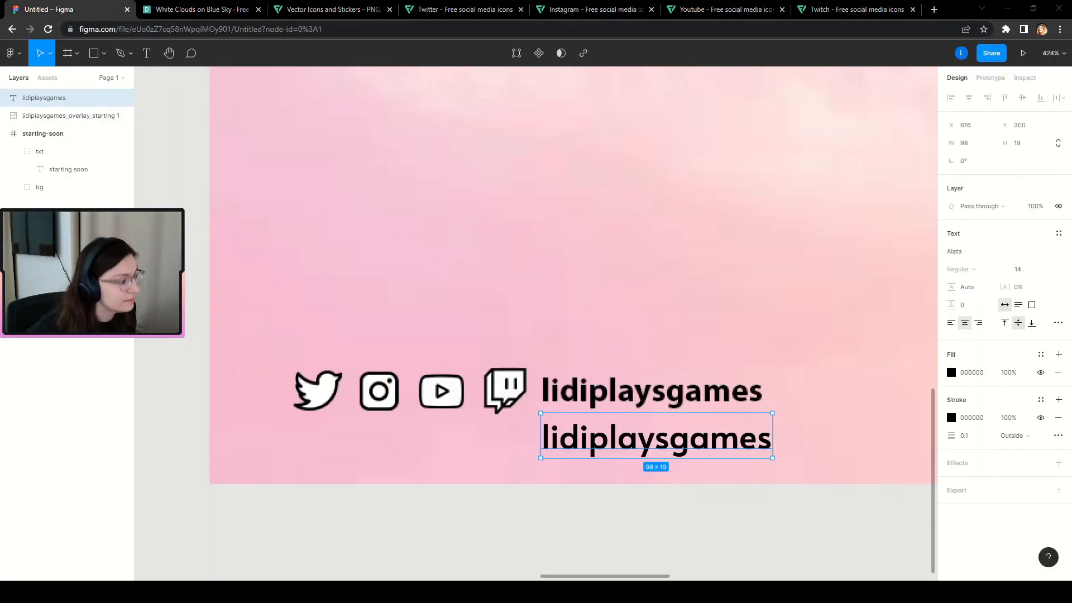
# Place the Twitter bird icon below the socials row and shrink it to 20 wide.
pyautogui.moveTo(0, 116); pyautogui.dragTo(311, 470)
pyautogui.scroll(-5, 440, 342)
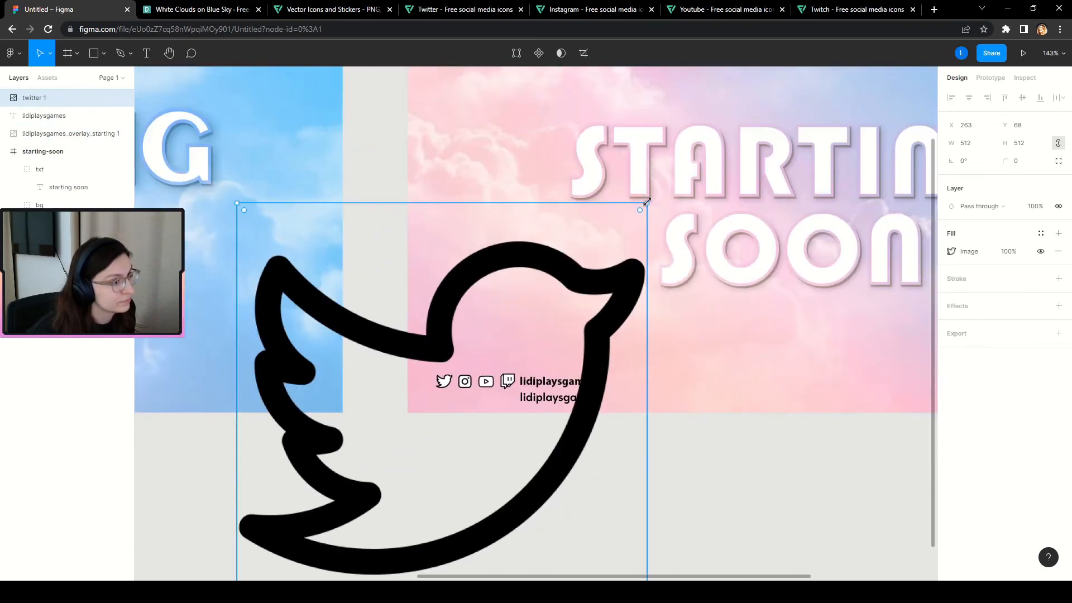
pyautogui.moveTo(647, 204); pyautogui.dragTo(303, 551)
pyautogui.hotkey('ctrl', 'z')
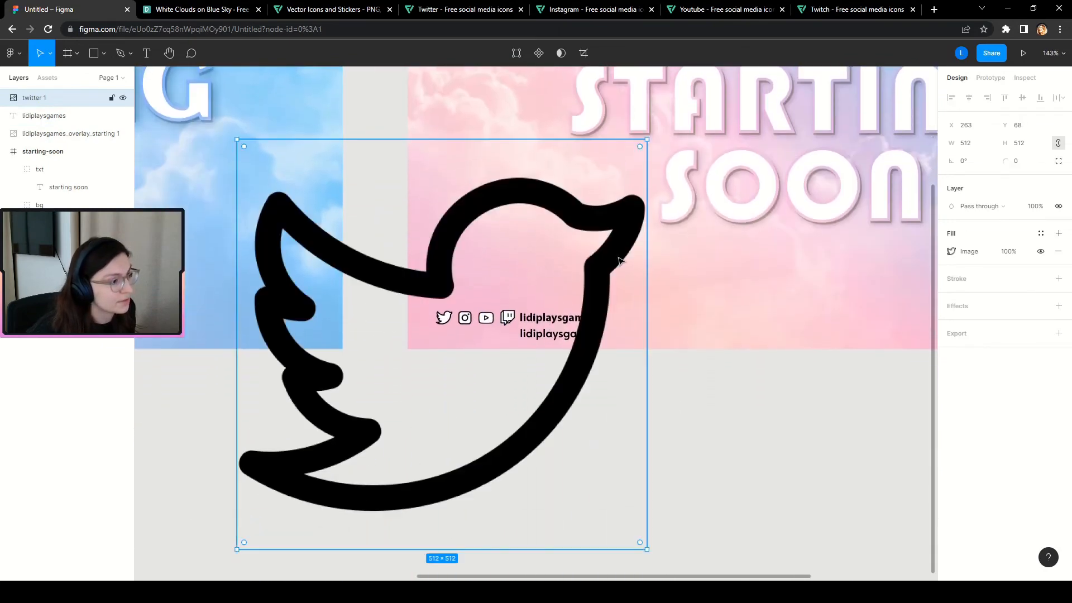
pyautogui.click(969, 146)
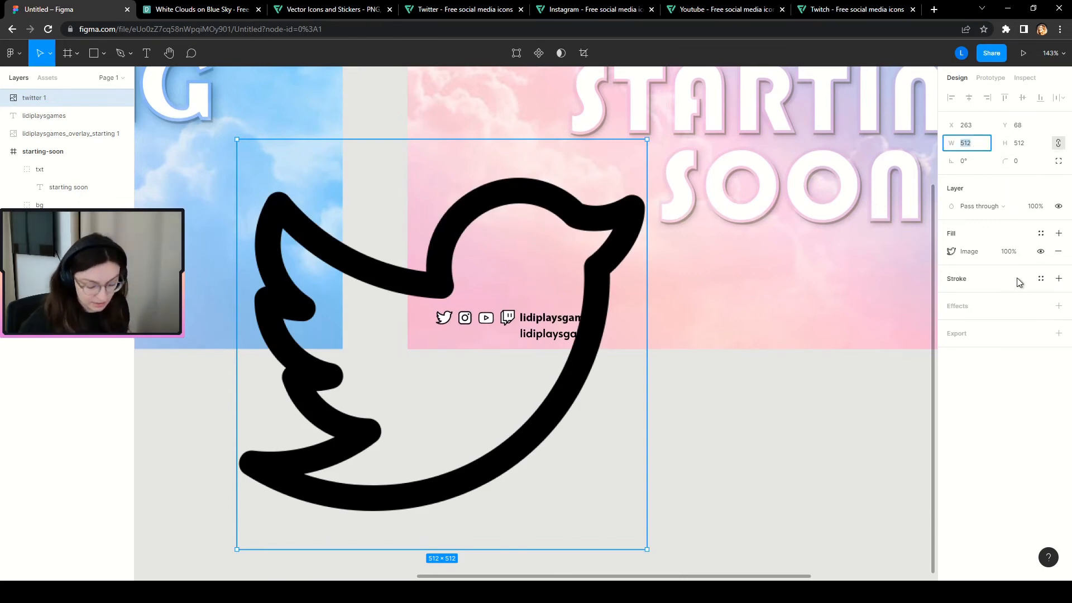
pyautogui.write('30')
pyautogui.press('Return')
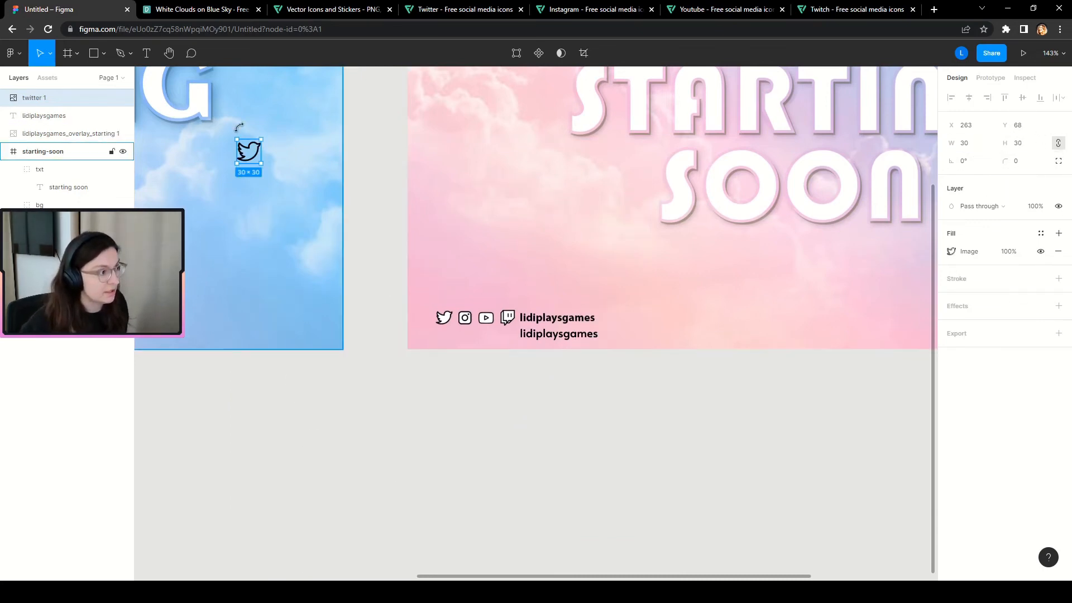
pyautogui.moveTo(253, 159); pyautogui.dragTo(448, 353)
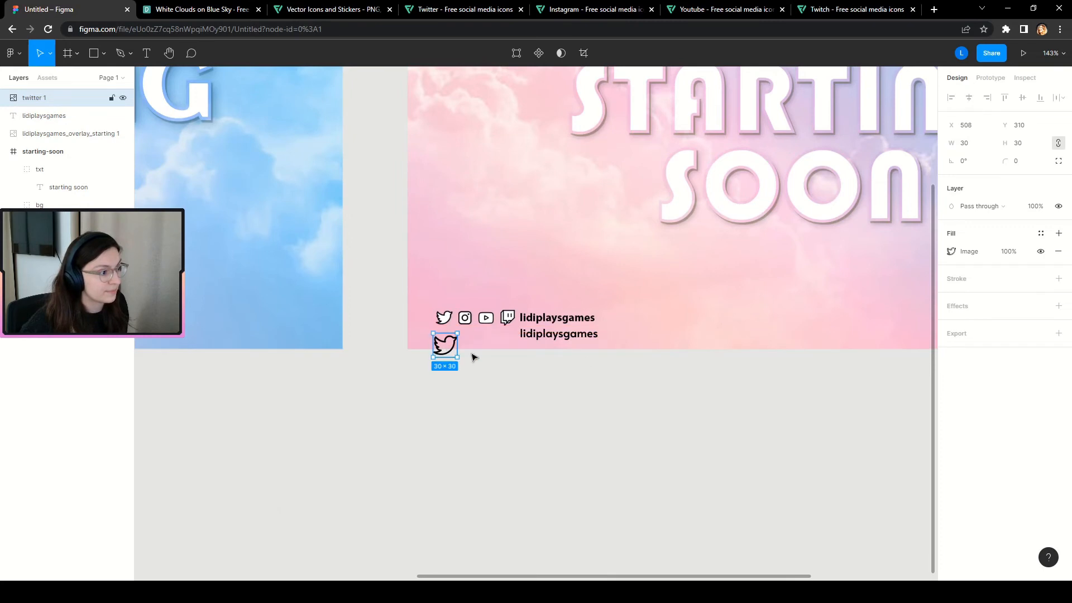
pyautogui.click(977, 147)
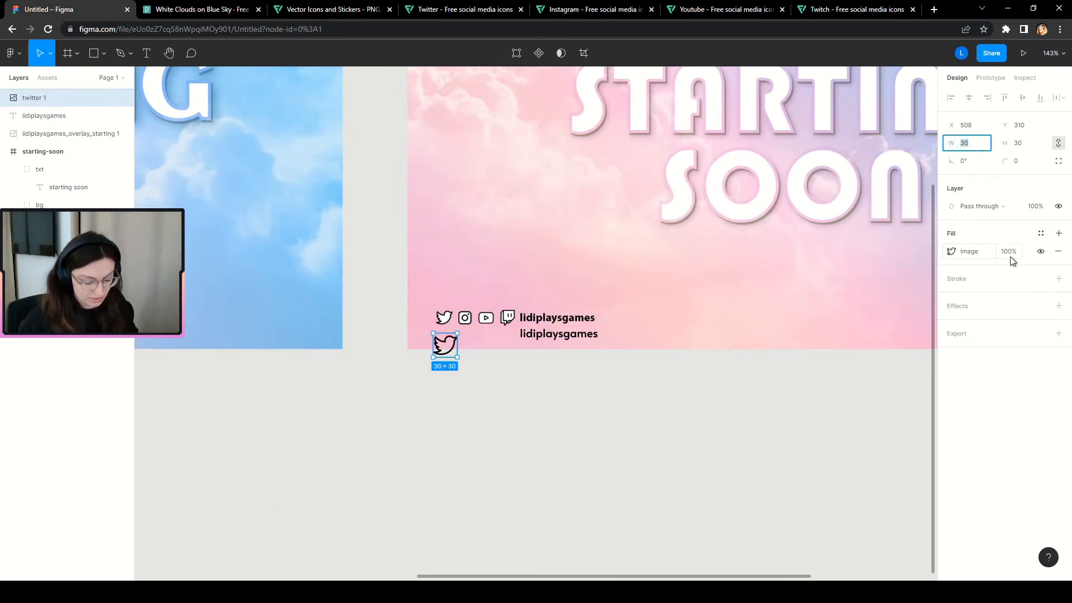
pyautogui.write('20')
pyautogui.press('Return')
# Paste the Instagram icon, set its height to 20, and place it beside Twitter.
pyautogui.scroll(6, 480, 347)
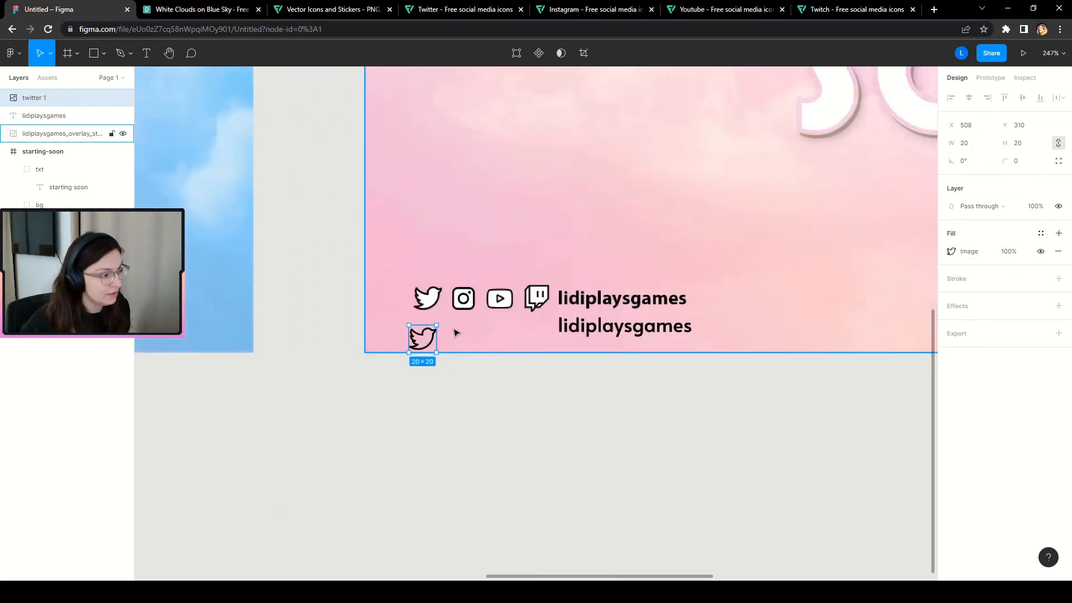
pyautogui.hotkey('ctrl', 'v')
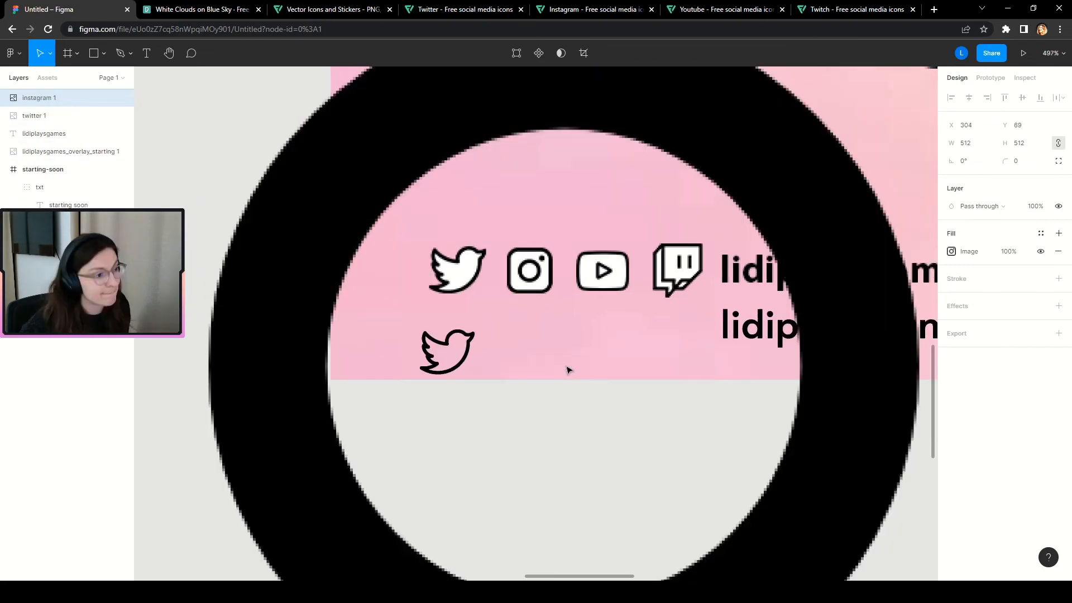
pyautogui.click(1025, 146)
pyautogui.write('20')
pyautogui.press('Return')
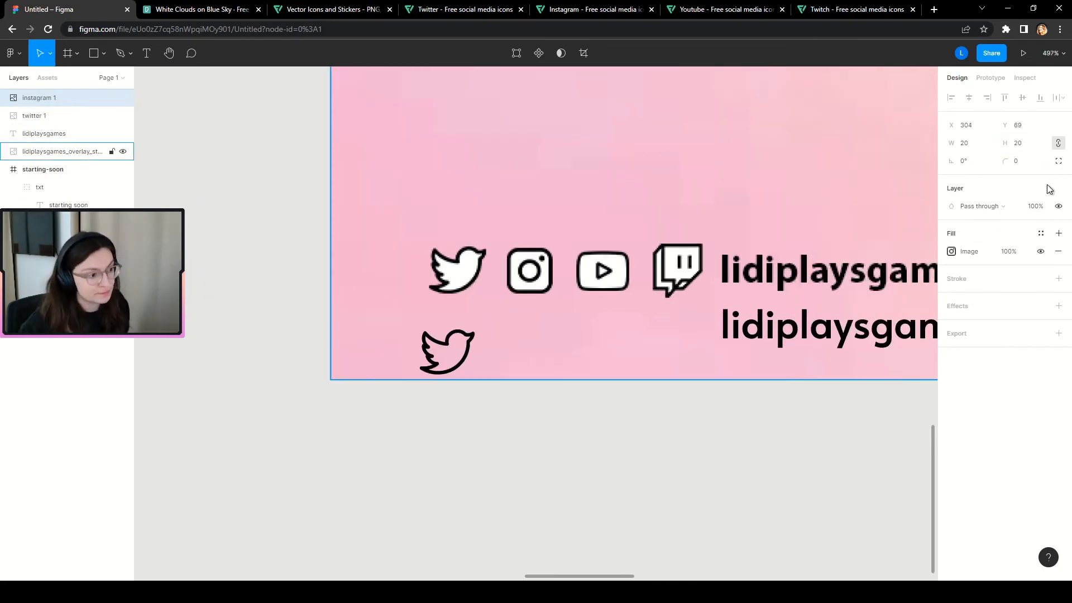
pyautogui.scroll(-2, 367, 350)
pyautogui.scroll(-4, 367, 350)
pyautogui.scroll(3, 354, 331)
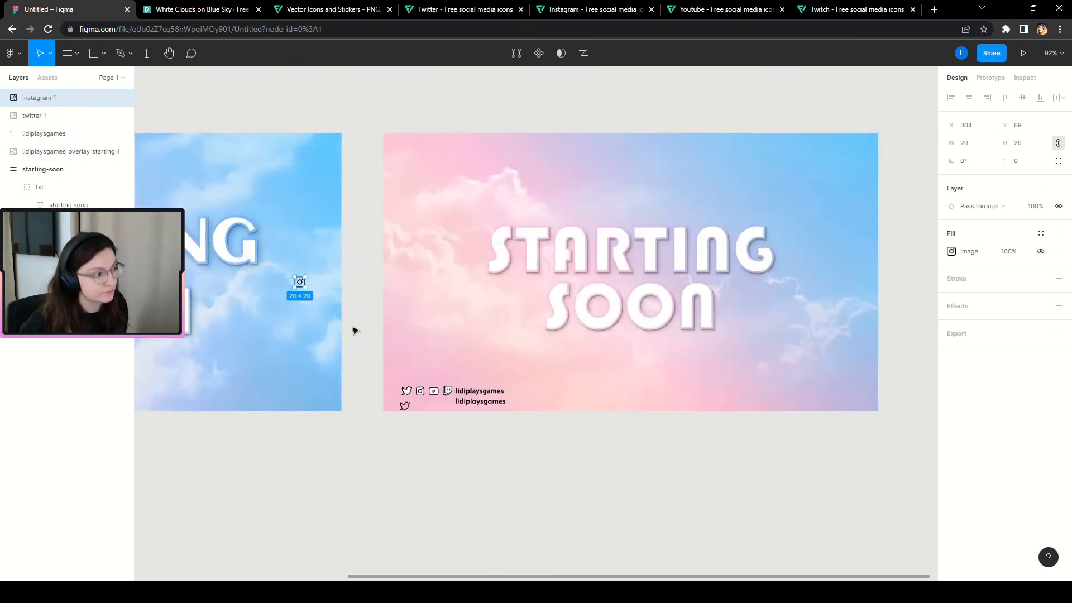
pyautogui.moveTo(263, 255); pyautogui.dragTo(383, 436)
pyautogui.scroll(3, 511, 480)
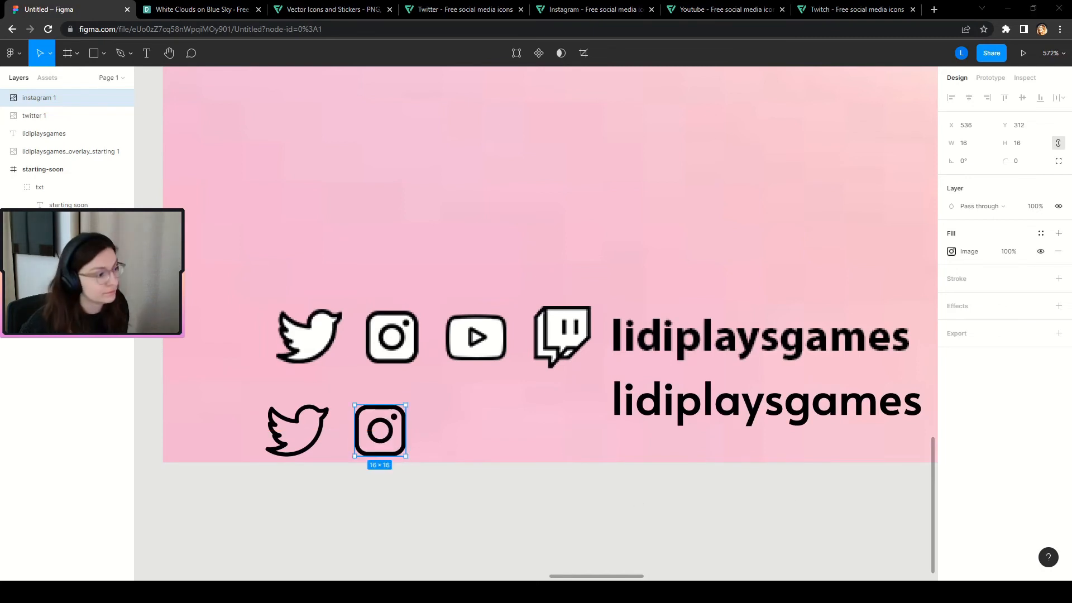
# Paste the YouTube icon, set its height to 20, and place it after Instagram.
pyautogui.hotkey('ctrl', 'v')
pyautogui.click(1028, 143)
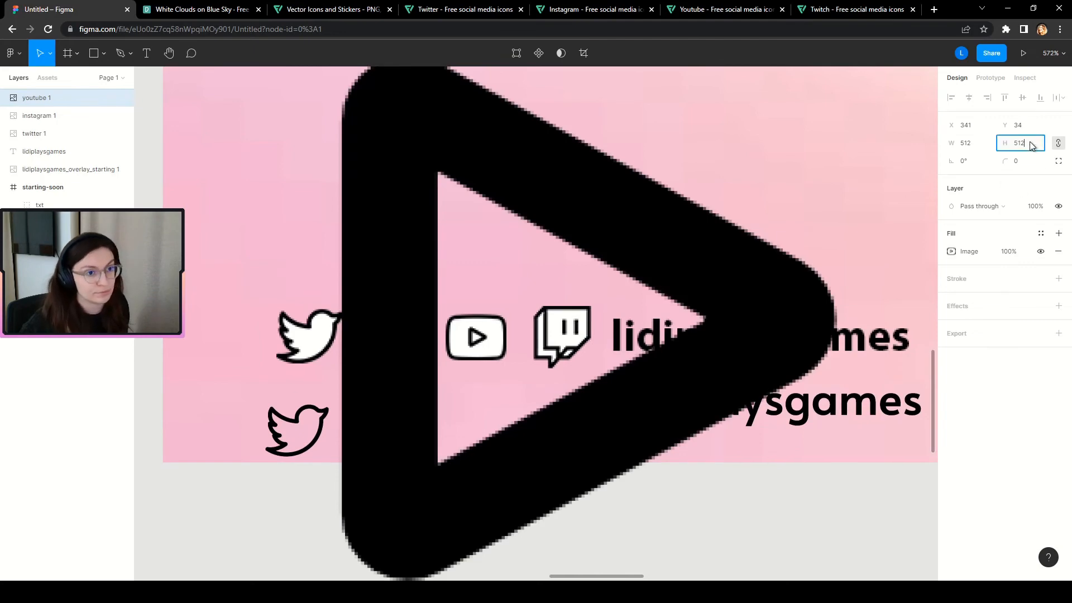
pyautogui.write('20')
pyautogui.press('Return')
pyautogui.scroll(-10, 835, 177)
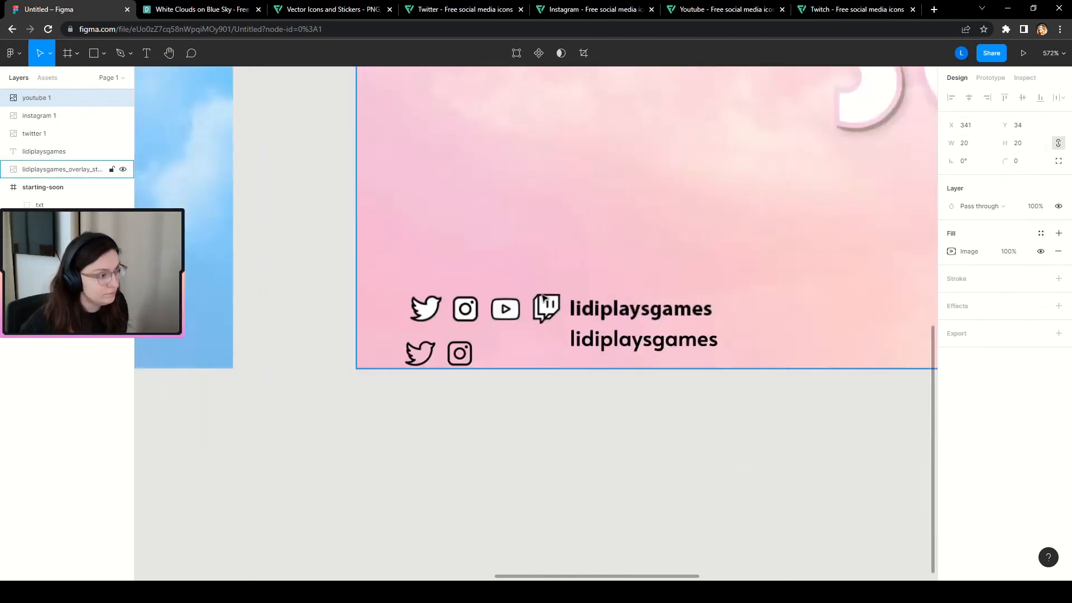
pyautogui.scroll(5, 569, 287)
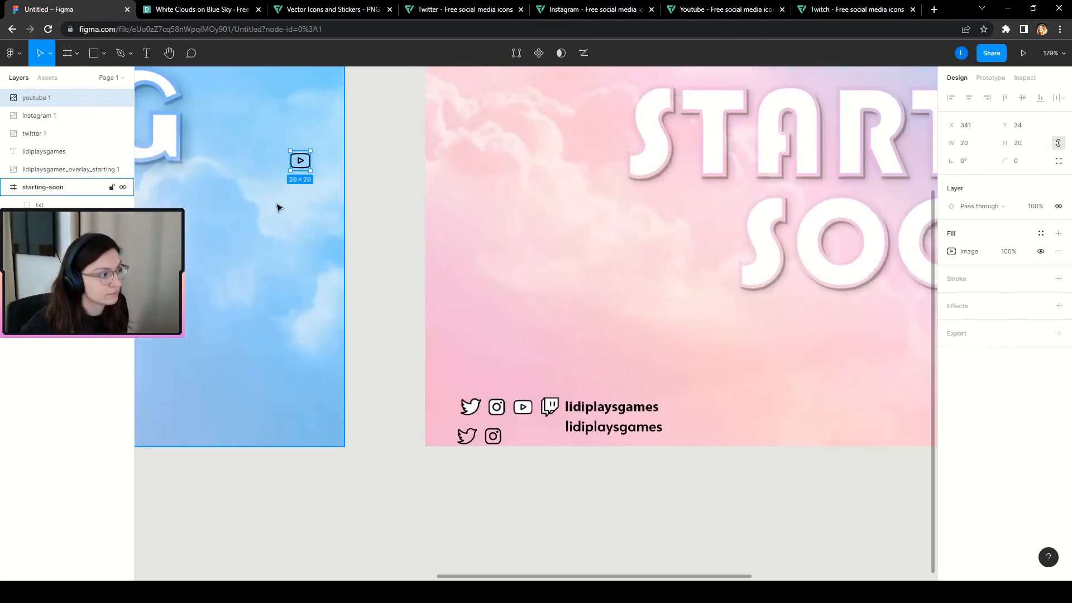
pyautogui.moveTo(301, 167); pyautogui.dragTo(522, 440)
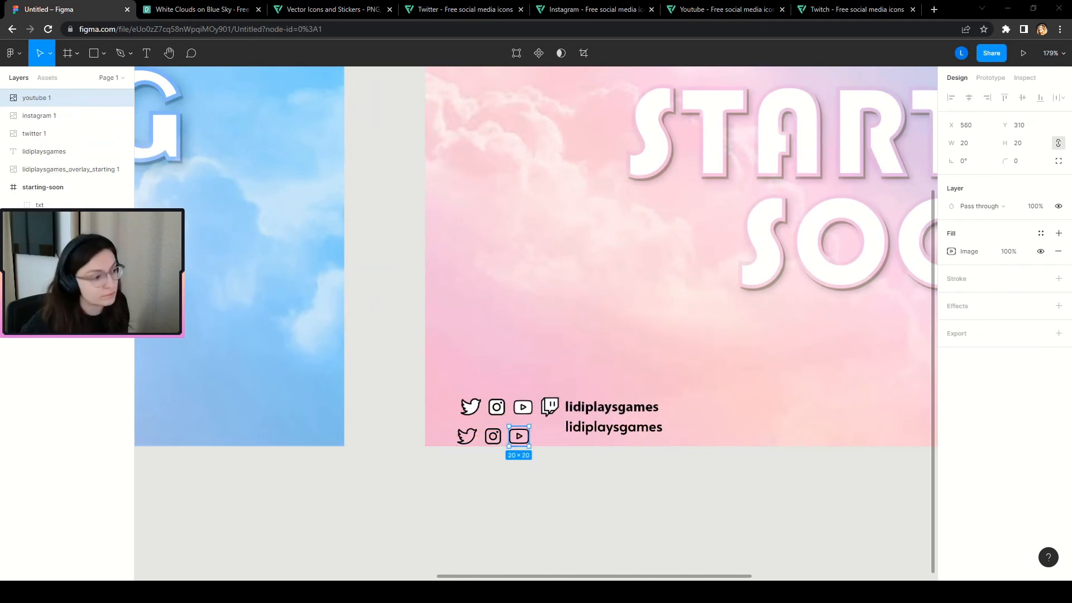
# Paste the Twitch icon, set its height to 20, and place it after YouTube.
pyautogui.hotkey('ctrl', 'v')
pyautogui.click(1036, 147)
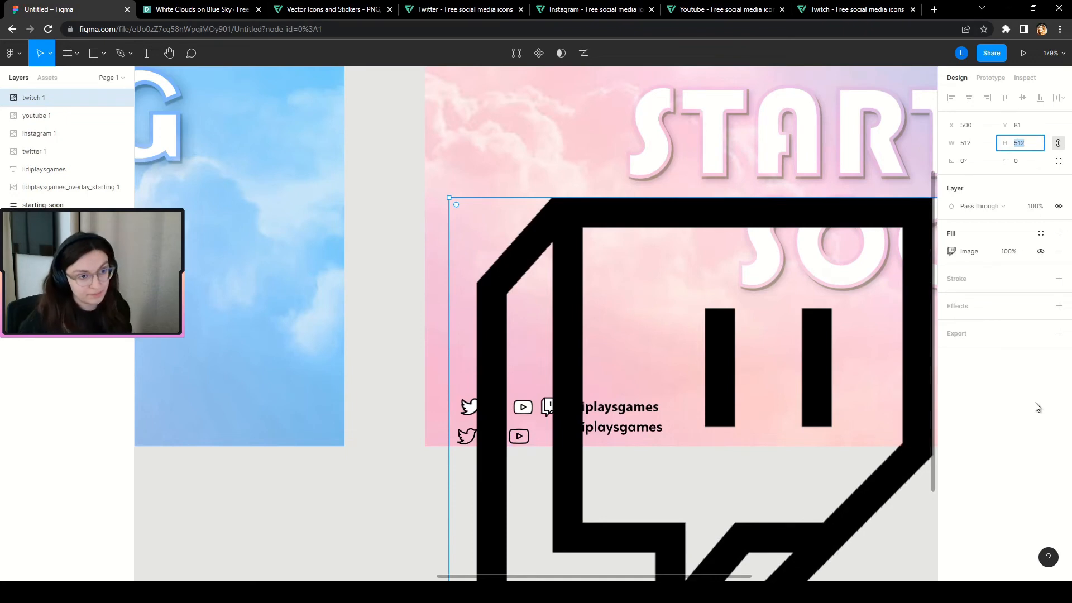
pyautogui.write('20')
pyautogui.press('Return')
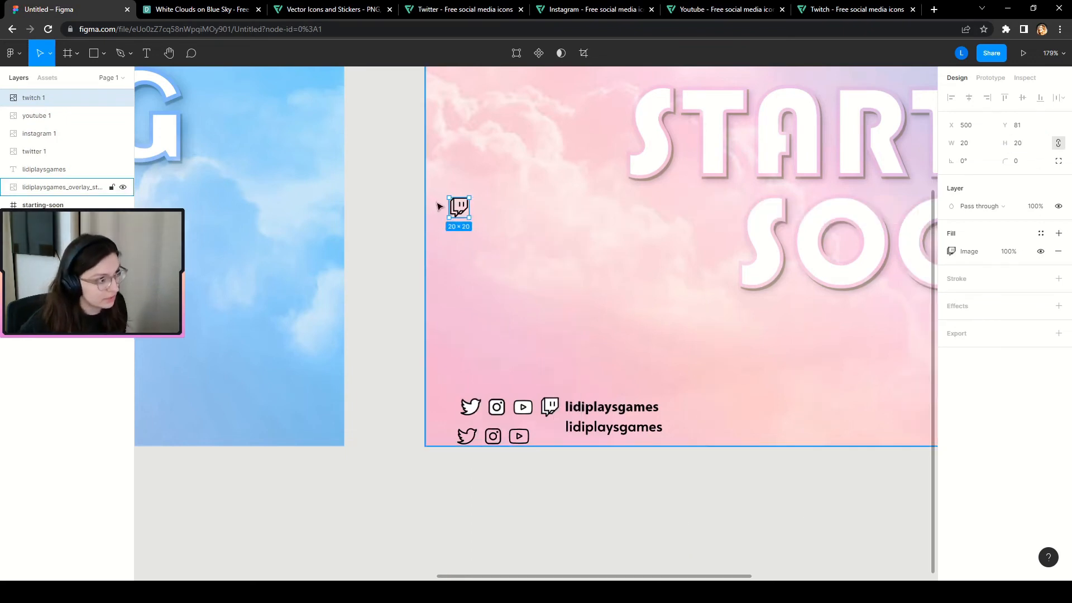
pyautogui.moveTo(462, 211); pyautogui.dragTo(549, 437)
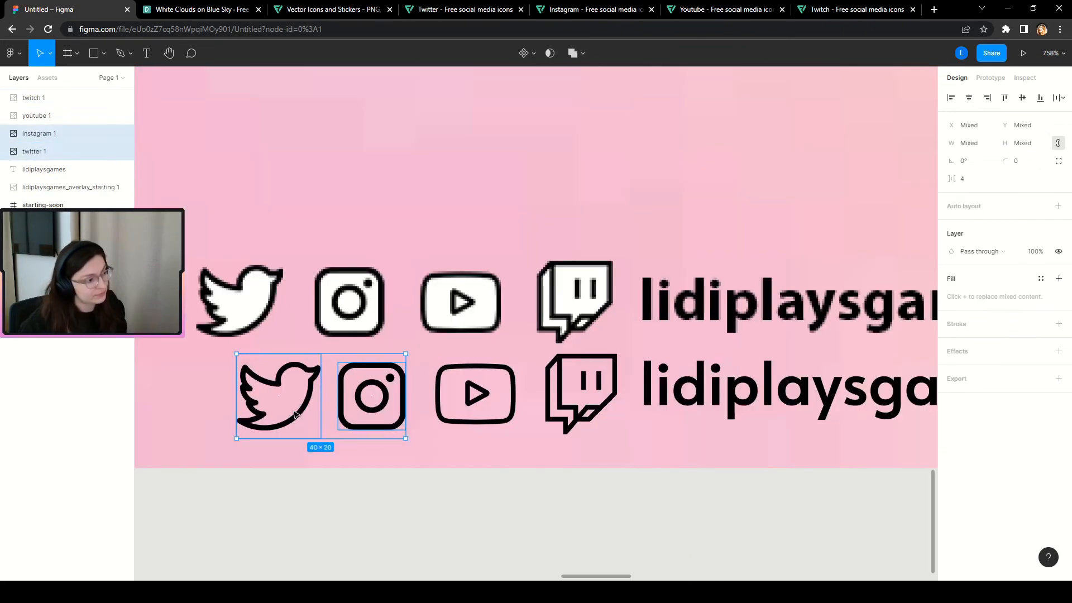
# Align the four lower-row icons on their vertical centres and tidy them evenly 6 apart.
pyautogui.keyDown('shift'); pyautogui.click(475, 394); pyautogui.keyUp('shift')
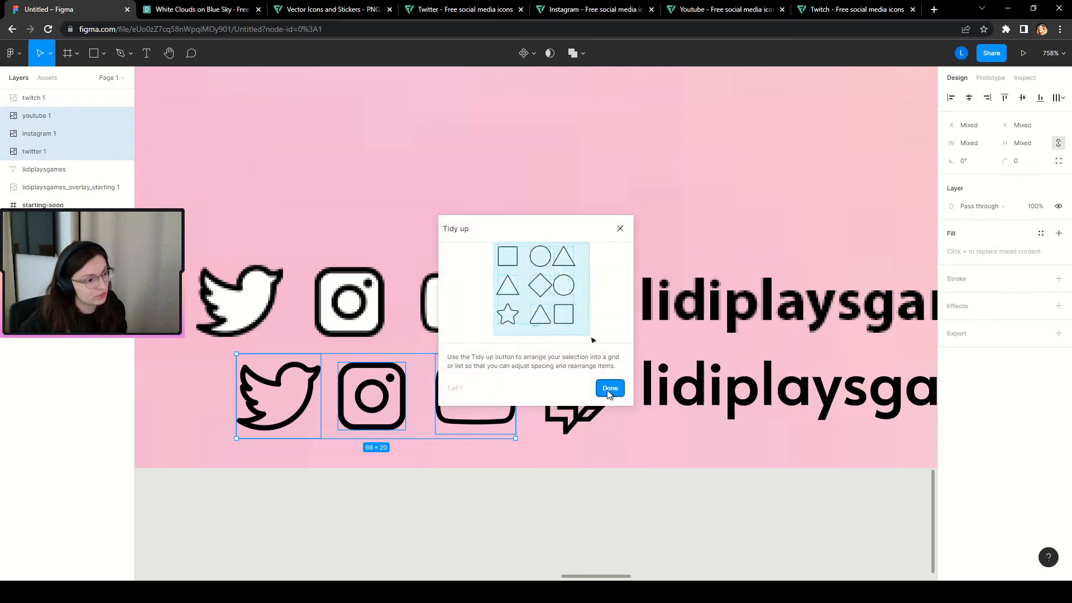
pyautogui.click(608, 389)
pyautogui.keyDown('shift'); pyautogui.click(575, 412); pyautogui.keyUp('shift')
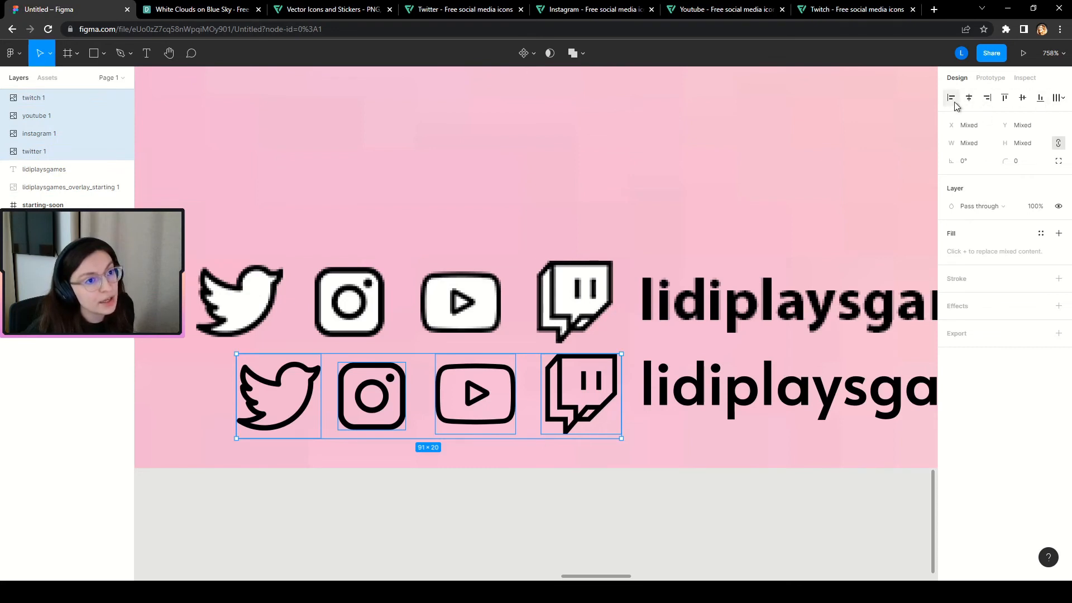
pyautogui.click(1022, 98)
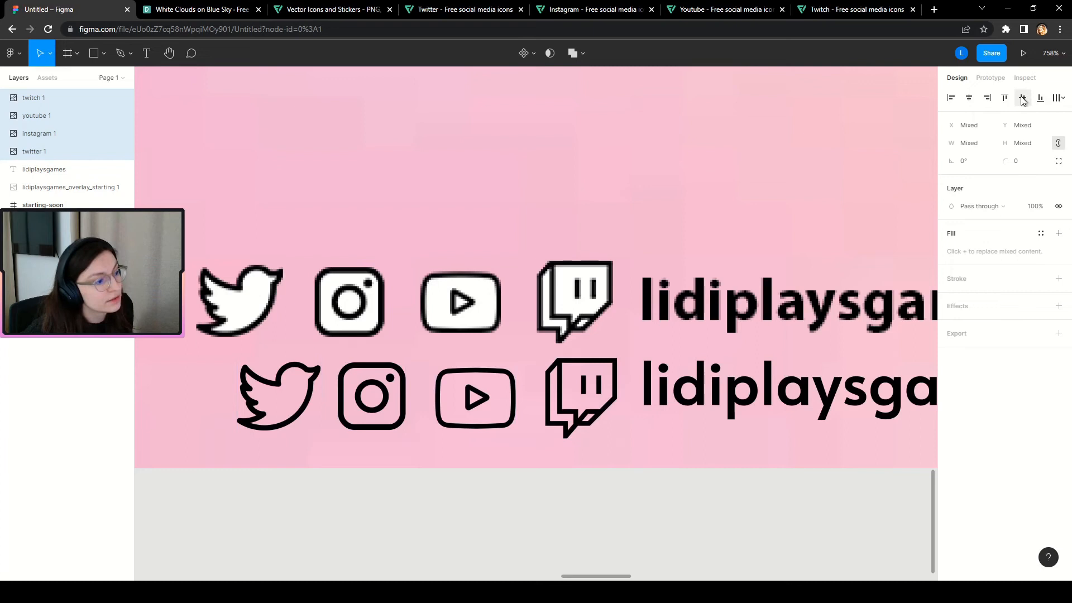
pyautogui.click(969, 99)
pyautogui.hotkey('ctrl', 'z')
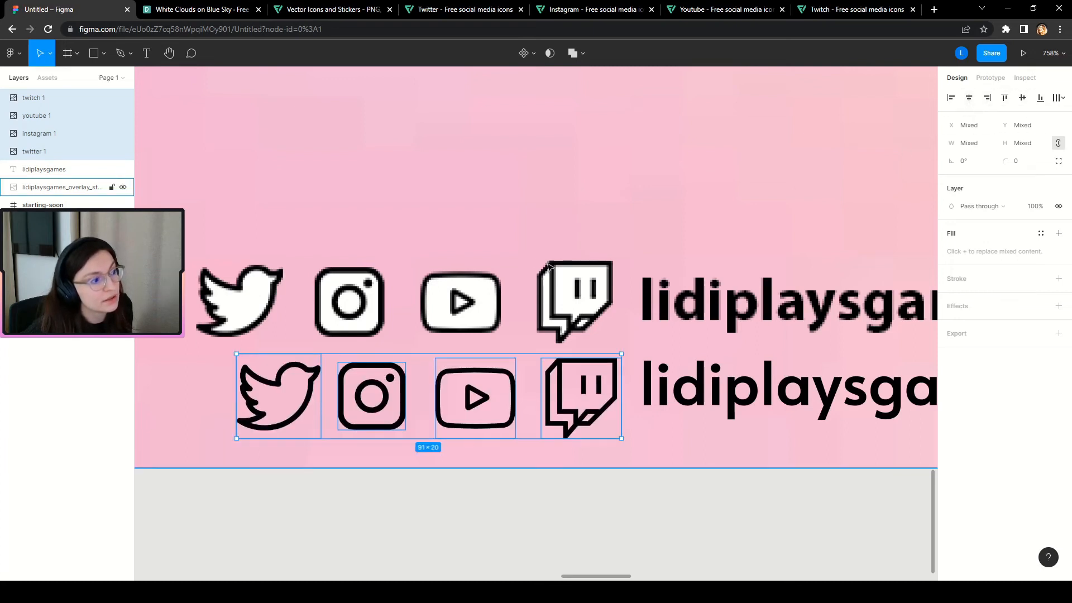
pyautogui.click(1055, 99)
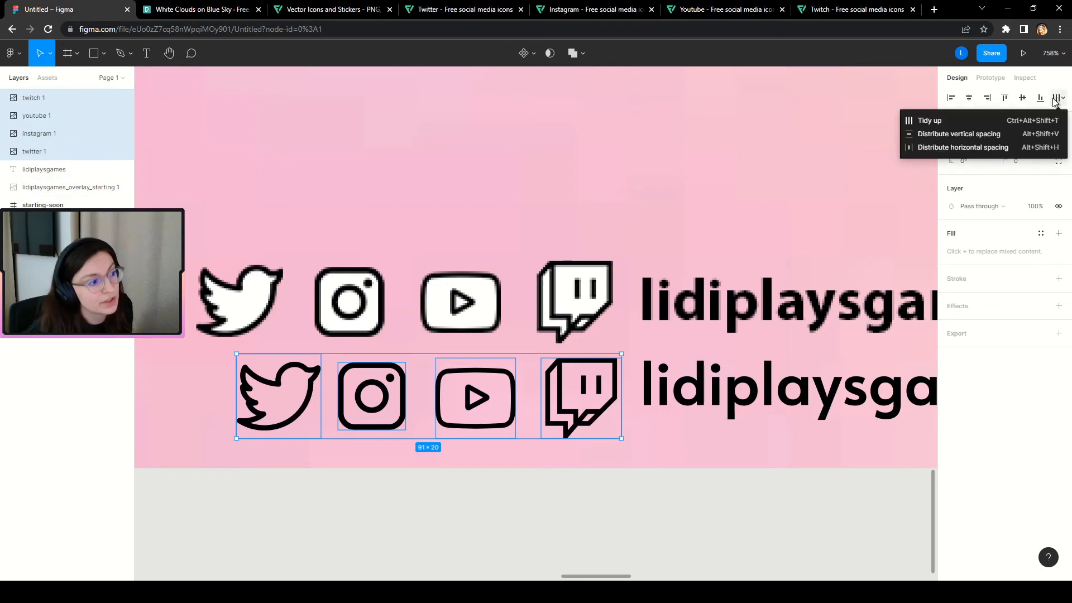
pyautogui.click(954, 126)
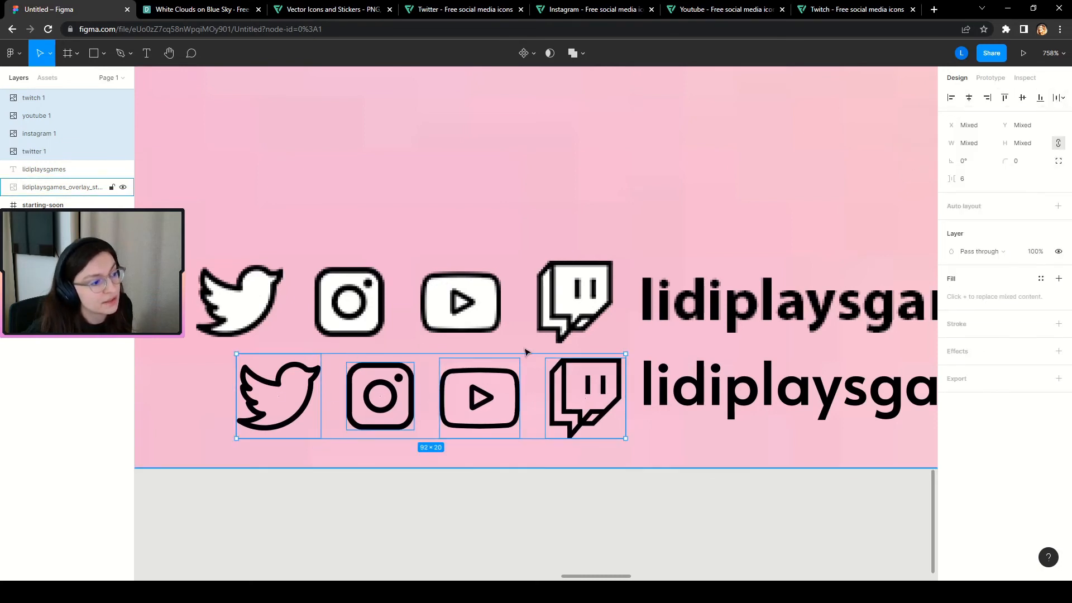
pyautogui.click(528, 548)
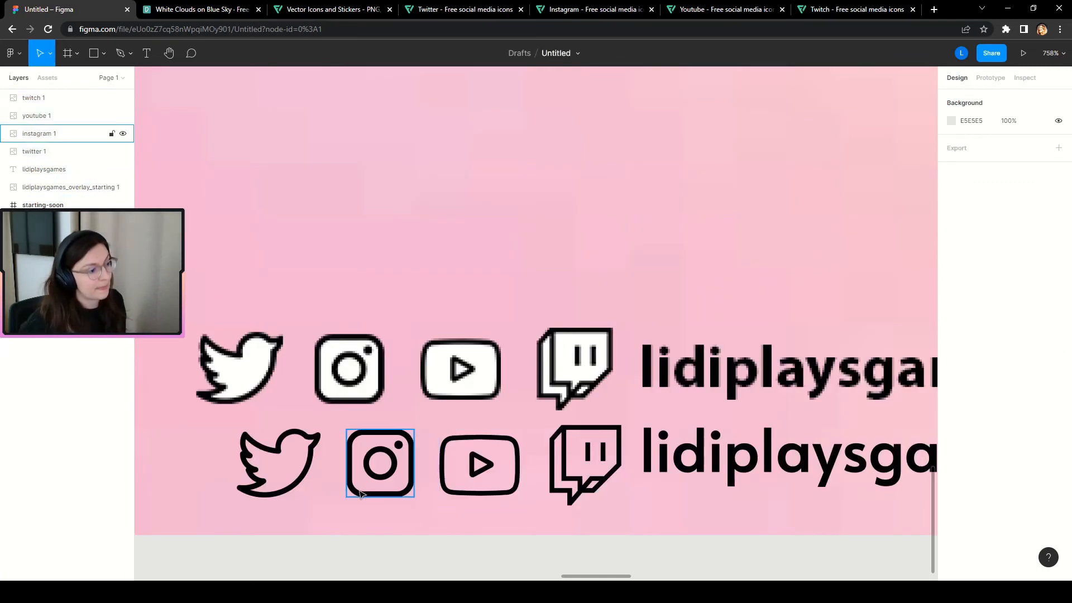
# Select the four lower-row icons together with the lidiplaysgames handle text.
pyautogui.scroll(-5, 406, 539)
pyautogui.scroll(5, 430, 558)
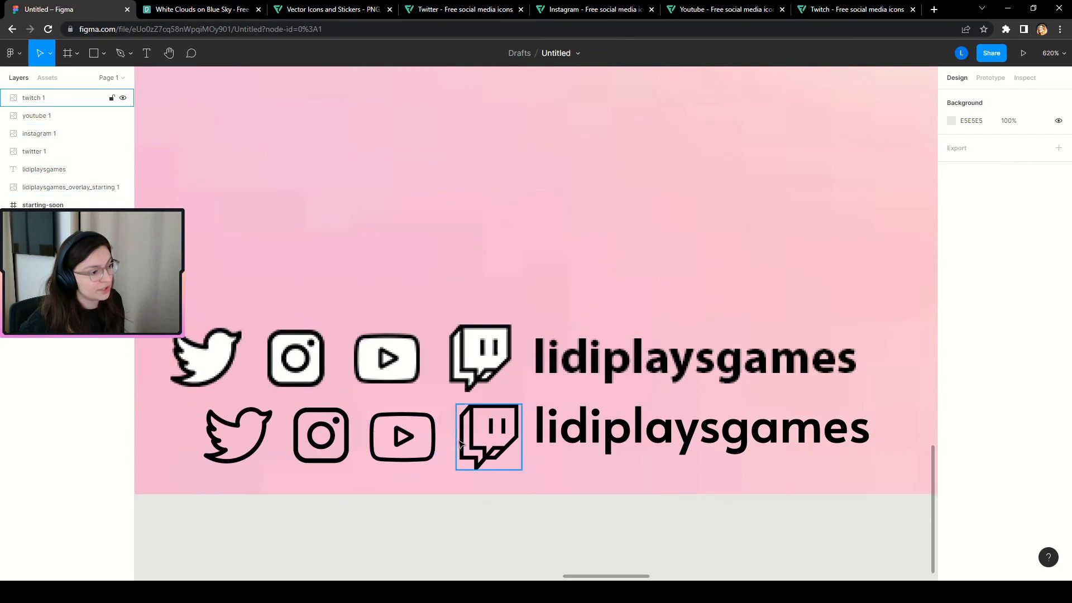
pyautogui.click(478, 446)
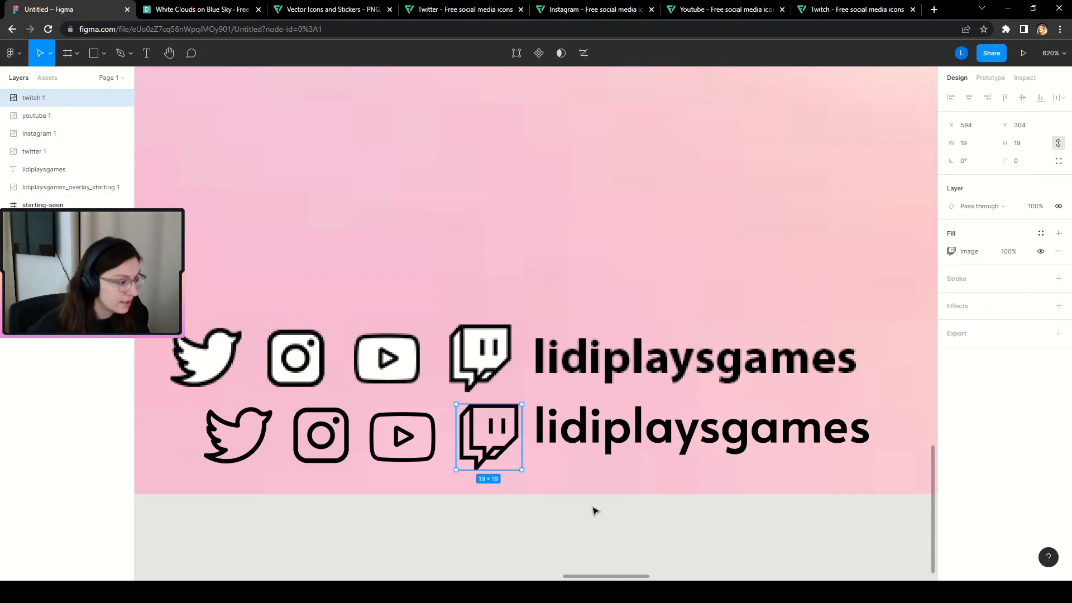
pyautogui.click(547, 535)
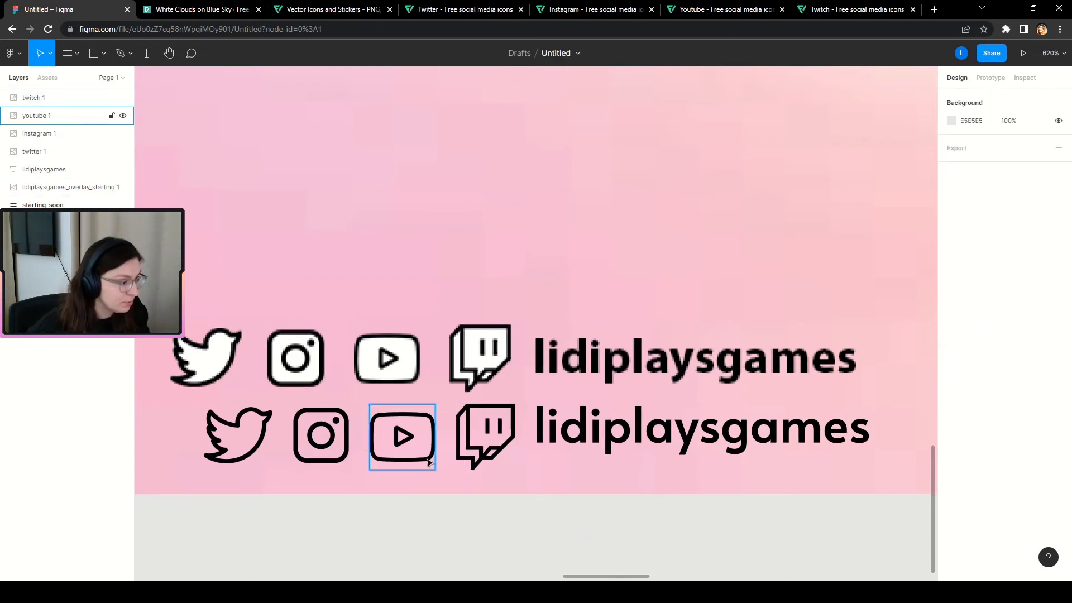
pyautogui.click(579, 437)
pyautogui.press('Down')
pyautogui.press('Down')
pyautogui.press('Down')
pyautogui.press('Down')
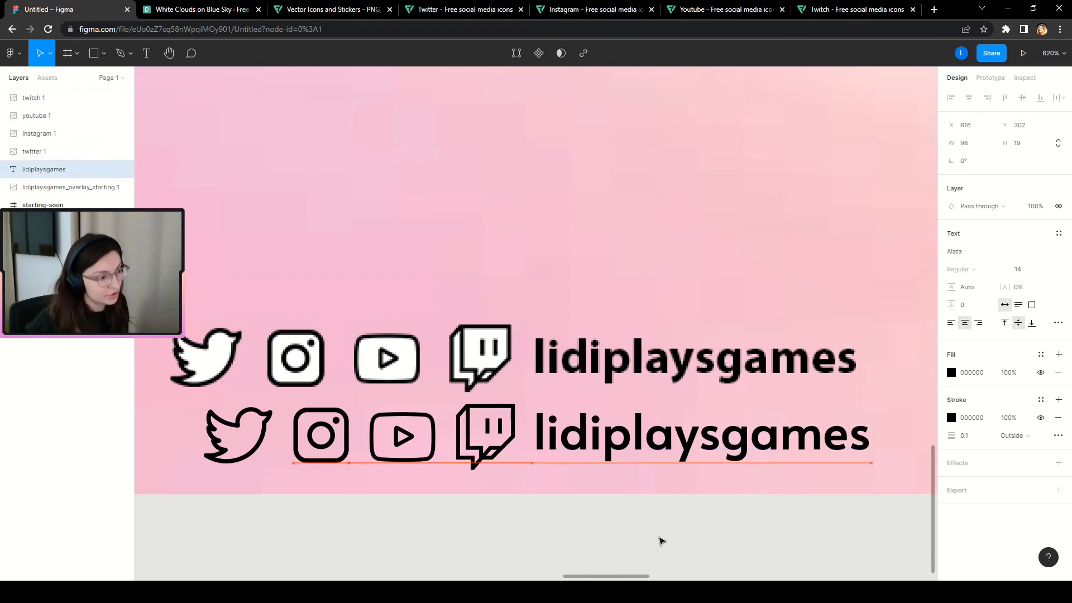
pyautogui.press('Up')
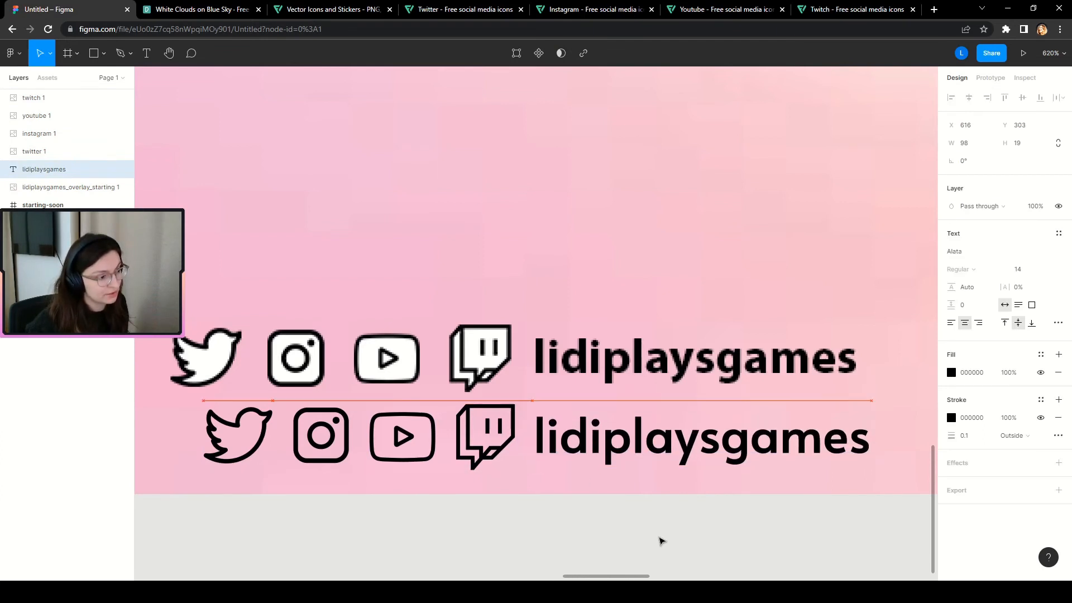
pyautogui.scroll(-1, 536, 463)
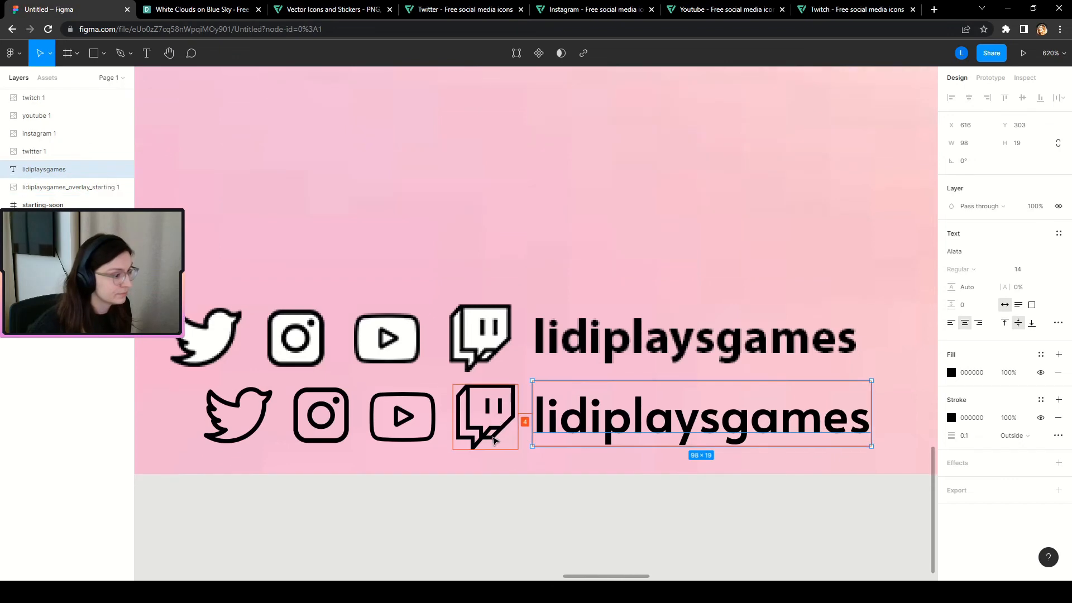
pyautogui.click(478, 533)
pyautogui.scroll(1, 329, 419)
pyautogui.scroll(-4, 327, 427)
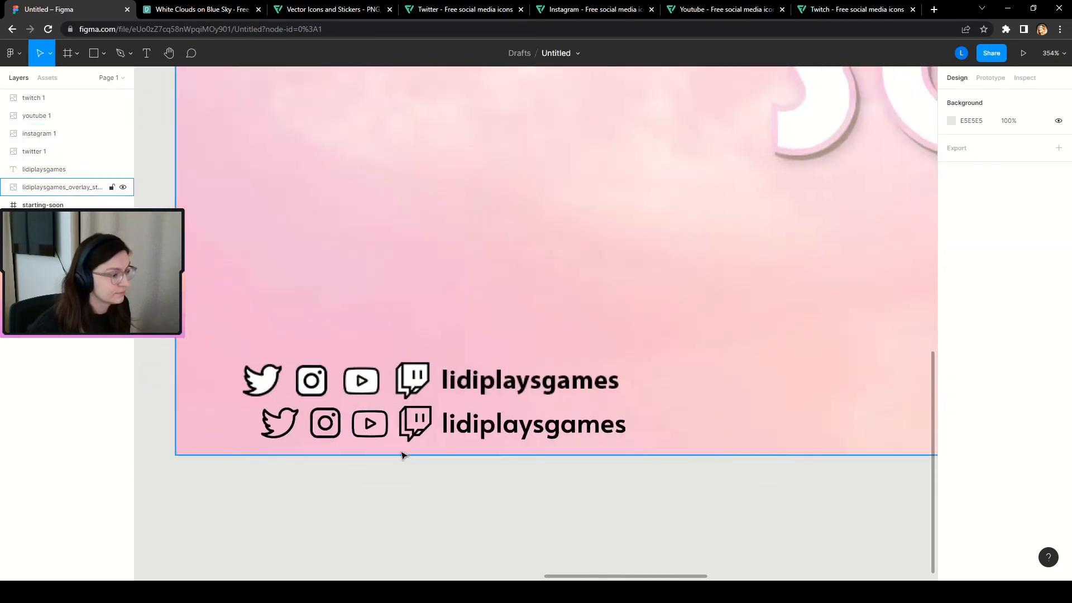
pyautogui.scroll(-3, 620, 553)
pyautogui.hotkey('ctrl', 'z')
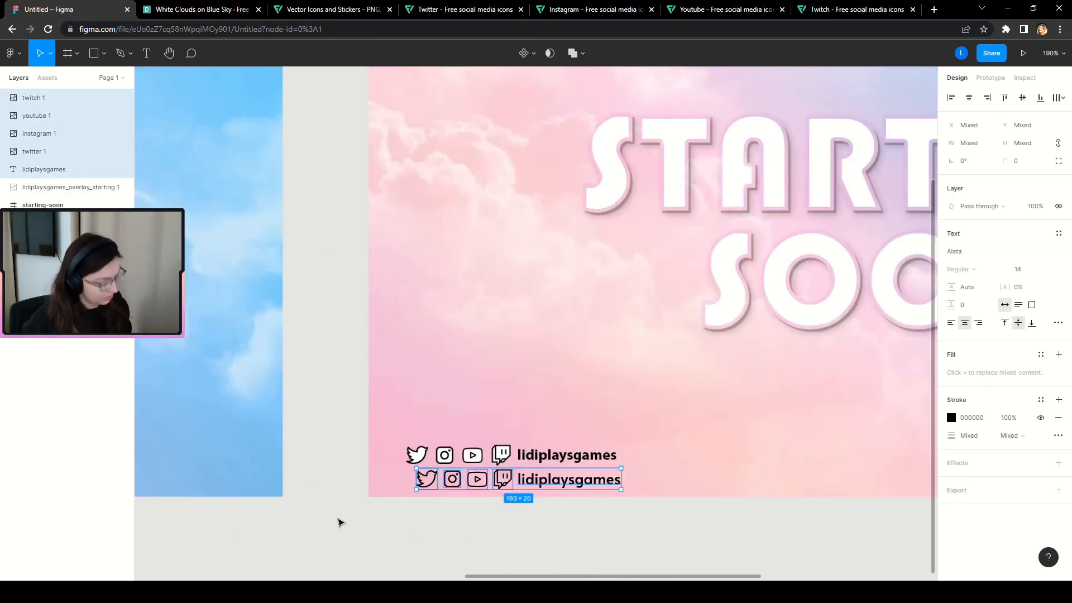
# Group the icons and handle, name the group 'socials', and remove it for reuse.
pyautogui.hotkey('ctrl', 'g')
pyautogui.doubleClick(33, 97)
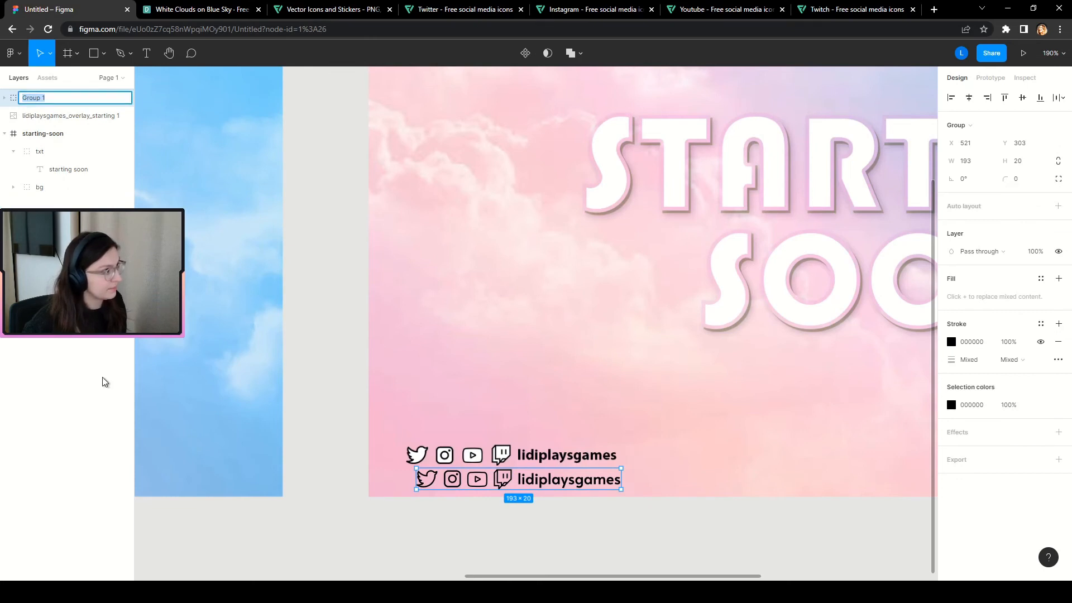
pyautogui.write('socials')
pyautogui.press('Return')
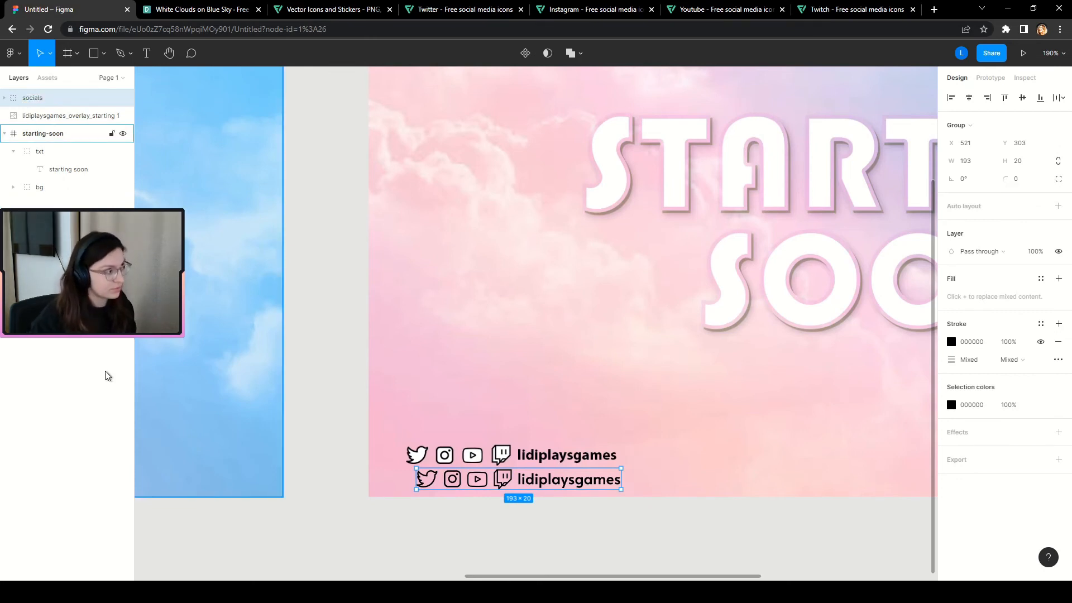
pyautogui.moveTo(33, 105); pyautogui.dragTo(50, 128)
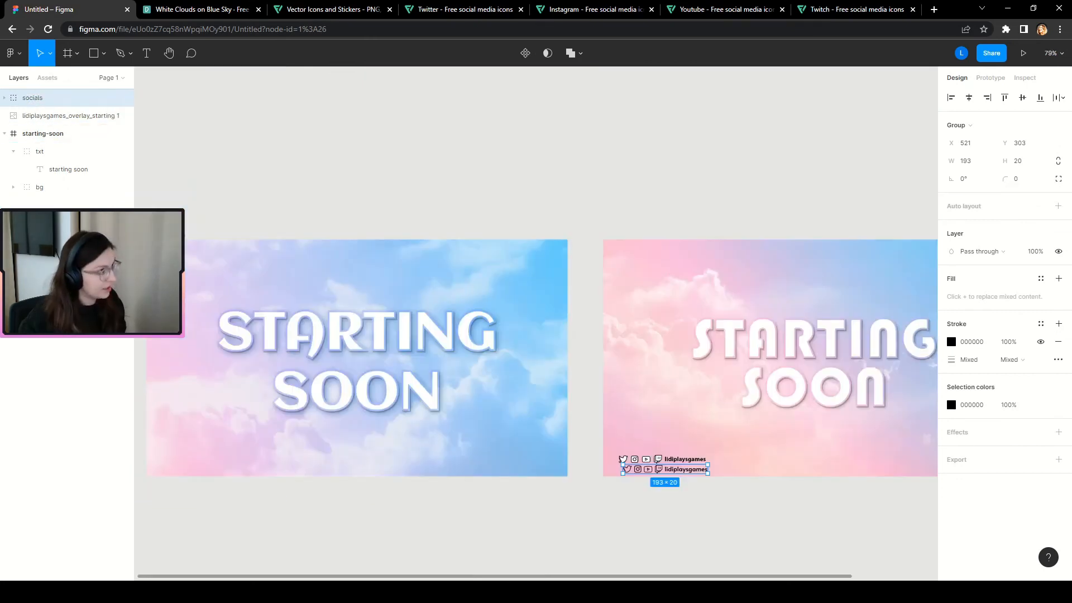
pyautogui.press('Delete')
# Paste the socials group into the starting-soon frame at its bottom-left corner.
pyautogui.scroll(-1, 760, 415)
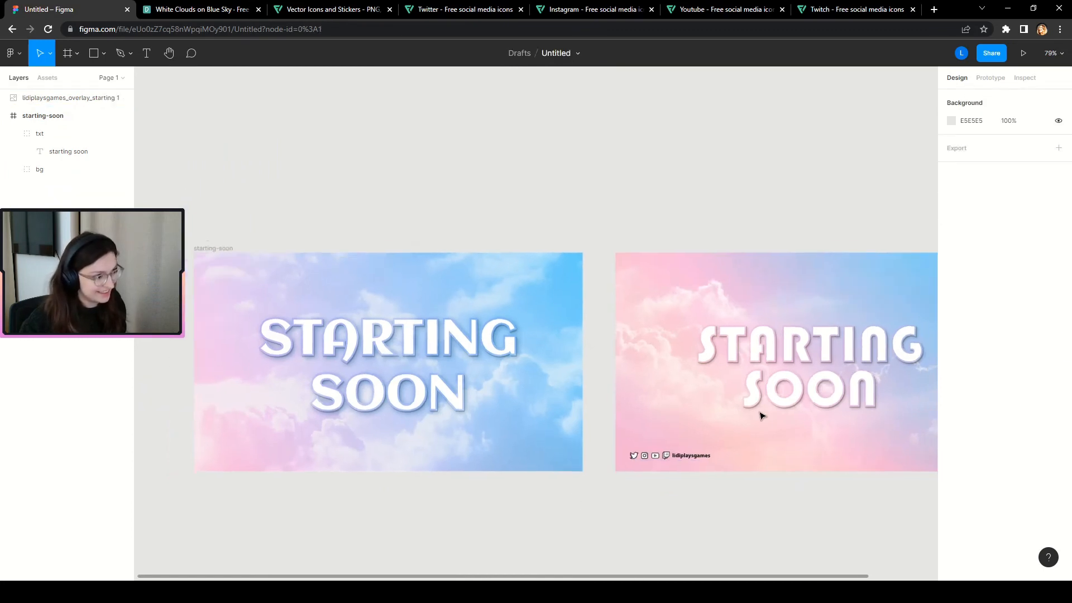
pyautogui.click(213, 248)
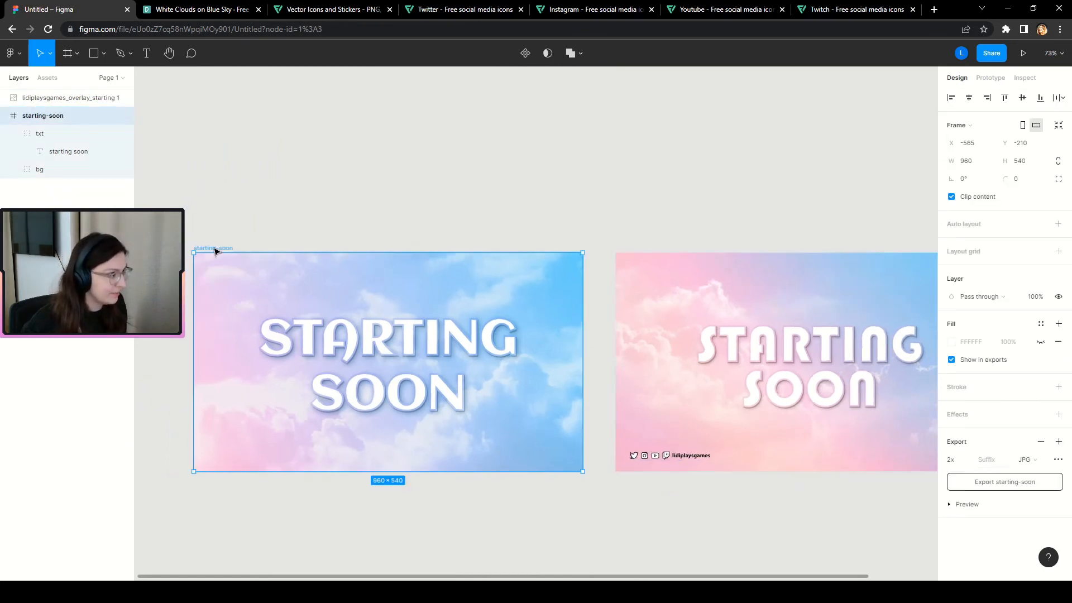
pyautogui.hotkey('ctrl', 'v')
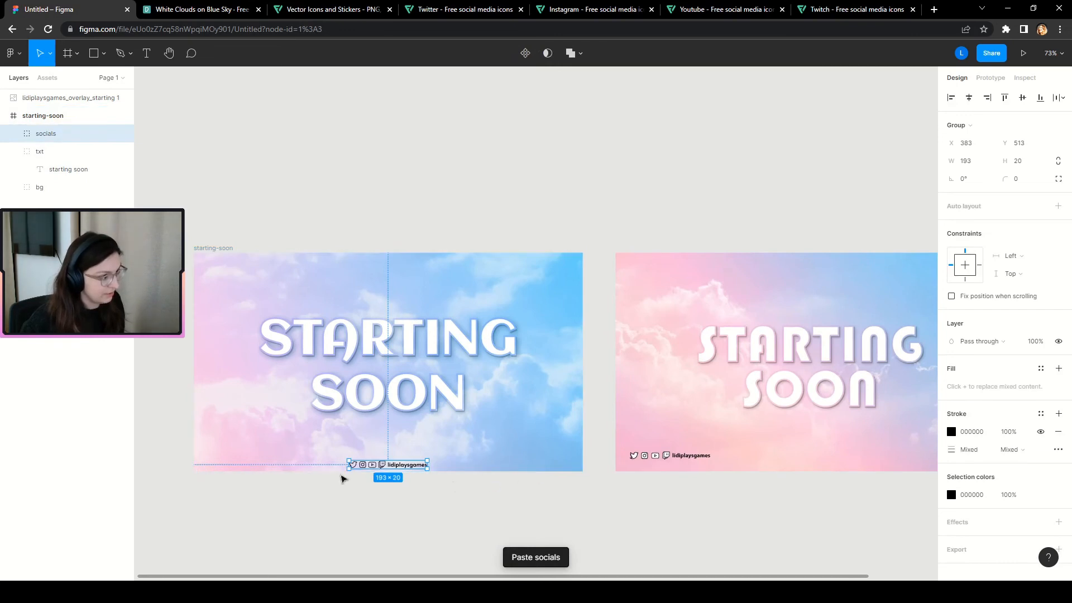
pyautogui.scroll(1, 207, 474)
pyautogui.scroll(5, 218, 553)
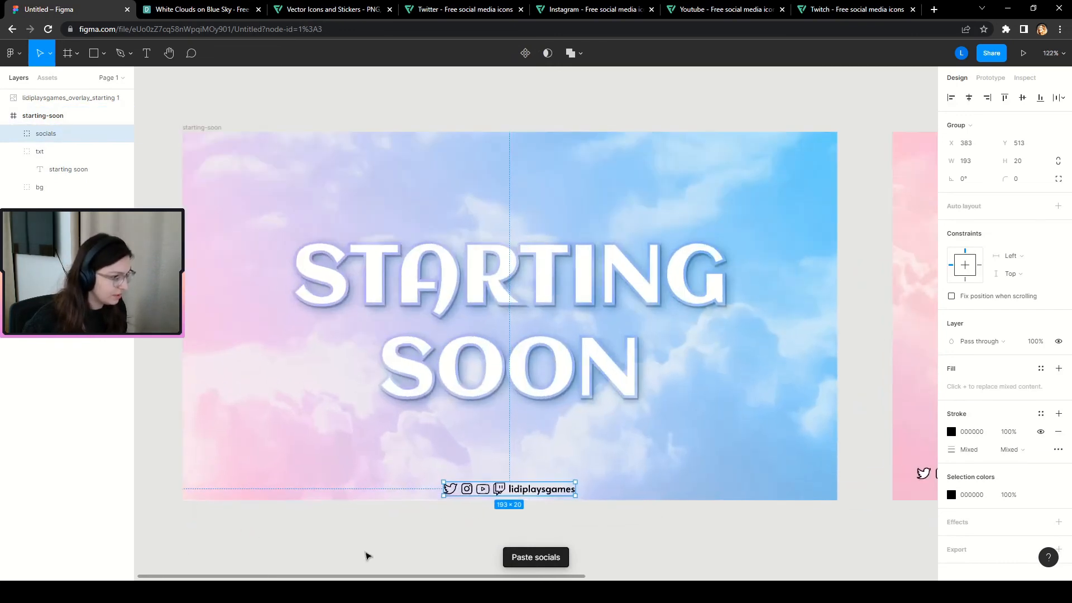
pyautogui.moveTo(543, 493); pyautogui.dragTo(314, 478)
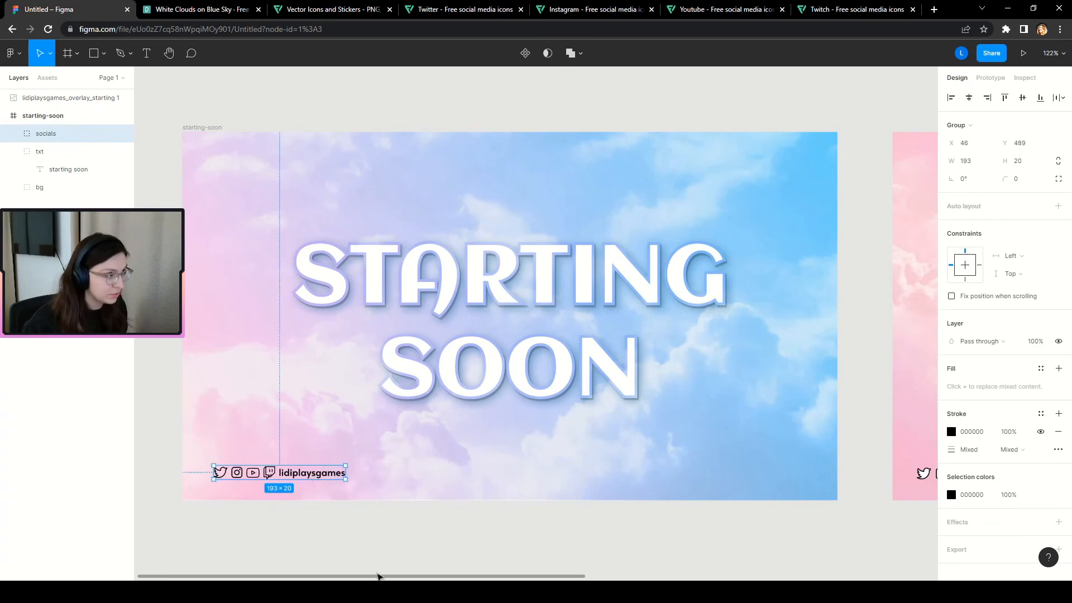
# Select the pink reference overlay image.
pyautogui.click(377, 572)
pyautogui.scroll(-2, 240, 488)
pyautogui.scroll(-6, 332, 466)
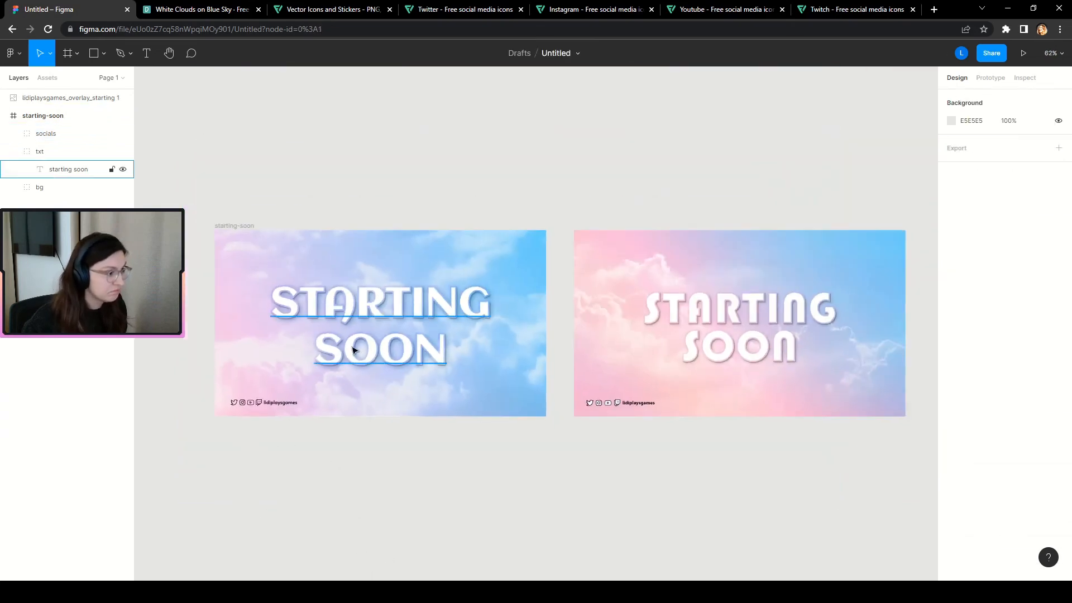
pyautogui.scroll(1, 413, 313)
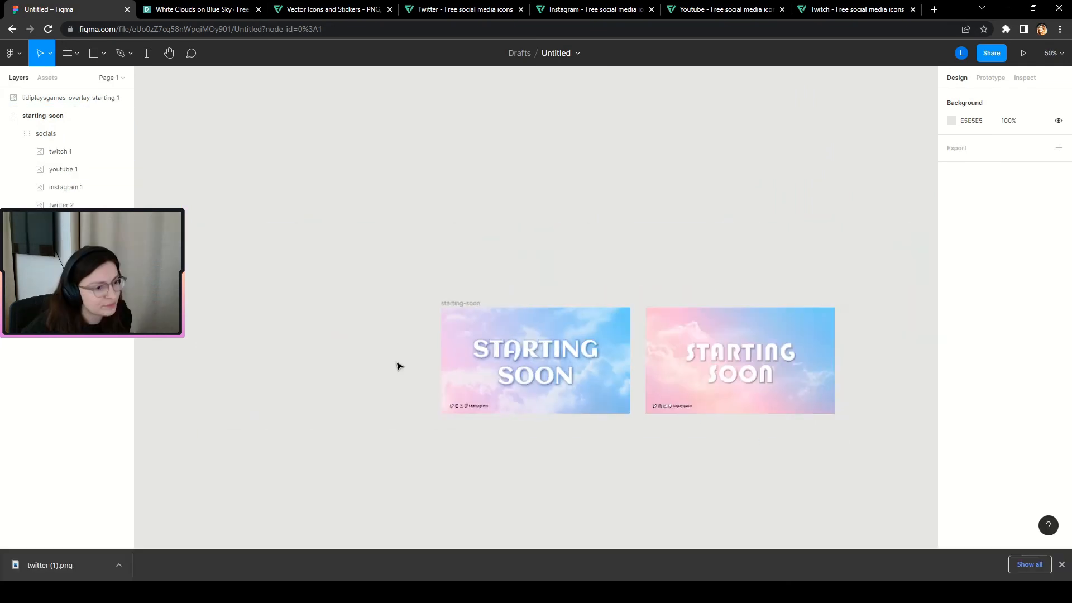
pyautogui.scroll(-2, 397, 363)
pyautogui.click(646, 371)
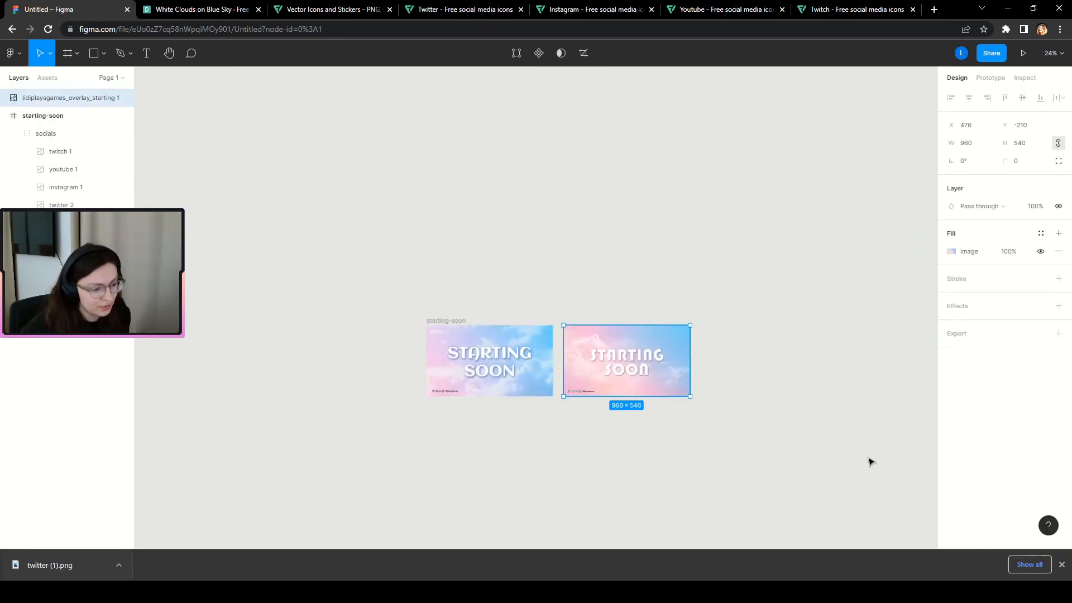
# Delete the pink reference image and nudge the starting-soon frame slightly upward.
pyautogui.press('Delete')
pyautogui.scroll(4, 521, 364)
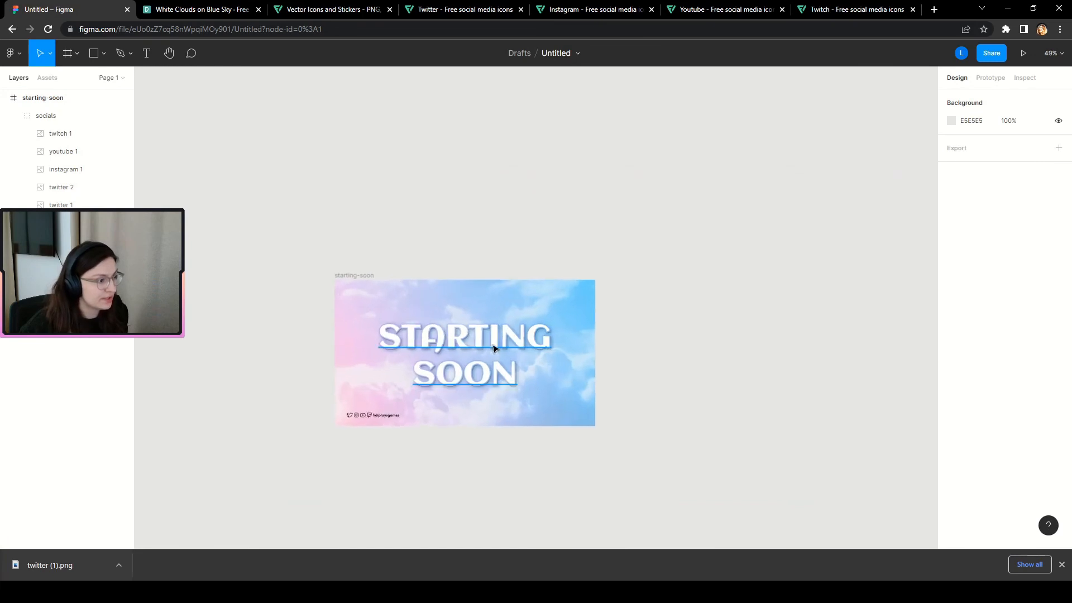
pyautogui.click(362, 276)
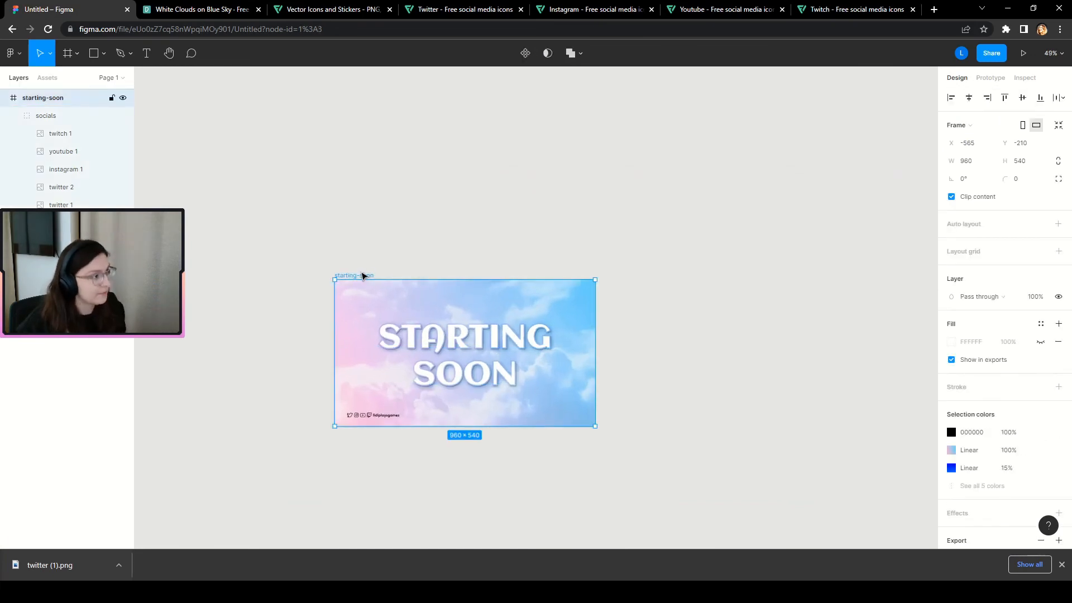
pyautogui.moveTo(363, 275)
pyautogui.mouseDown()
pyautogui.moveTo(526, 282)
pyautogui.moveTo(359, 274)
pyautogui.mouseUp()
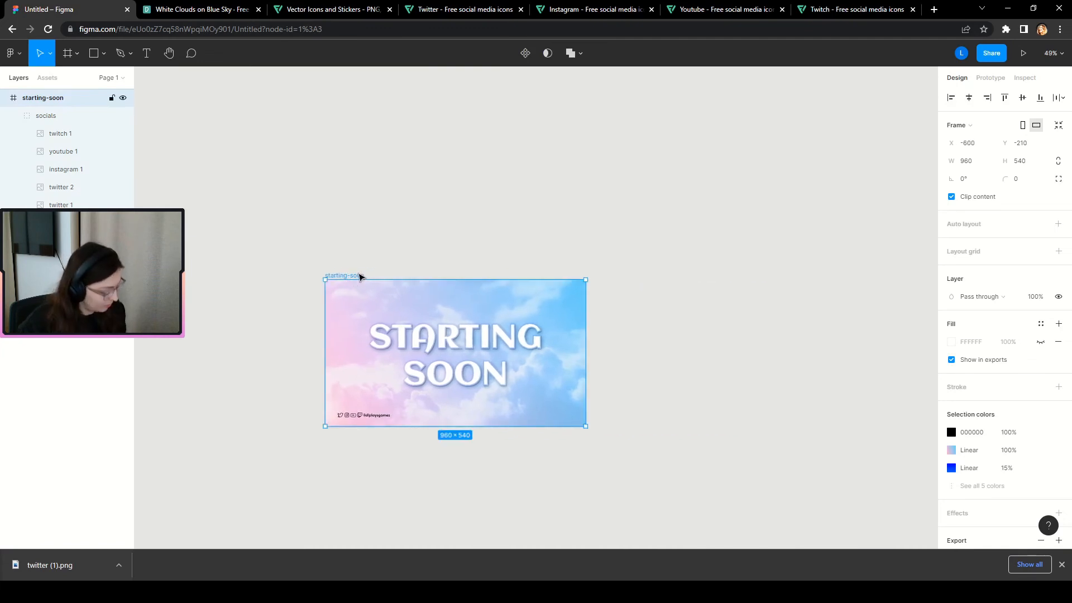
# Duplicate the starting-soon frame to its right and name the copy 'brb'.
pyautogui.keyDown('alt'); pyautogui.moveTo(352, 277); pyautogui.dragTo(636, 292); pyautogui.keyUp('alt')
pyautogui.click(645, 195)
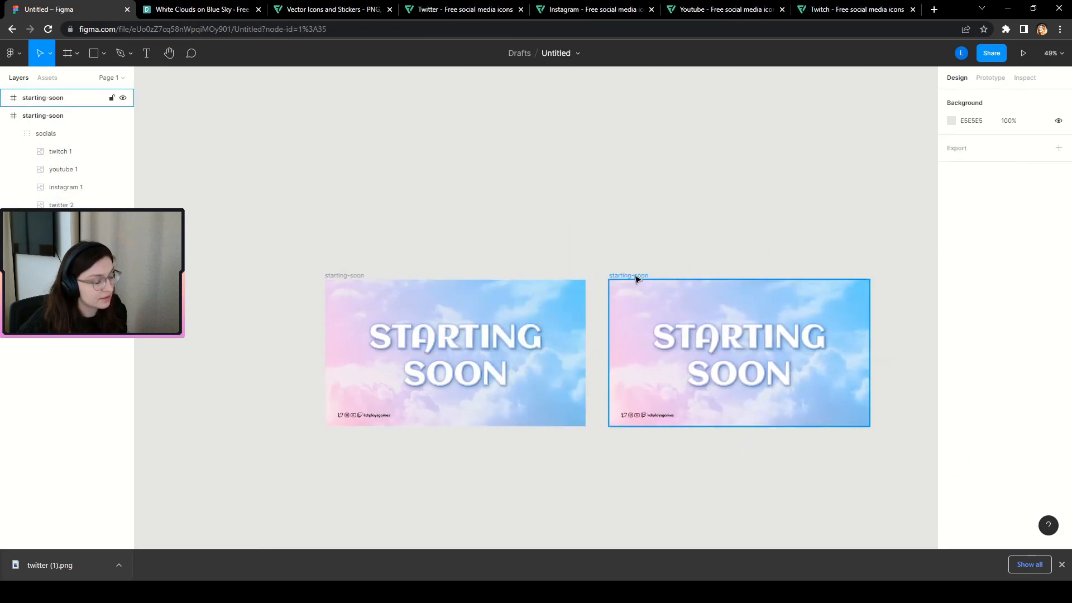
pyautogui.click(636, 276)
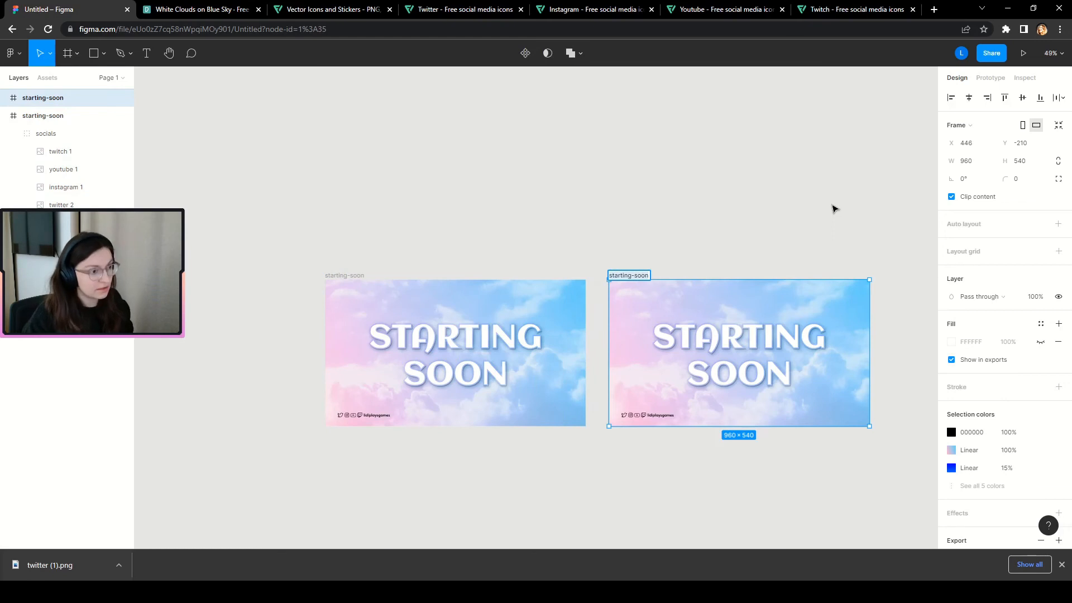
pyautogui.write('brb')
pyautogui.click(861, 193)
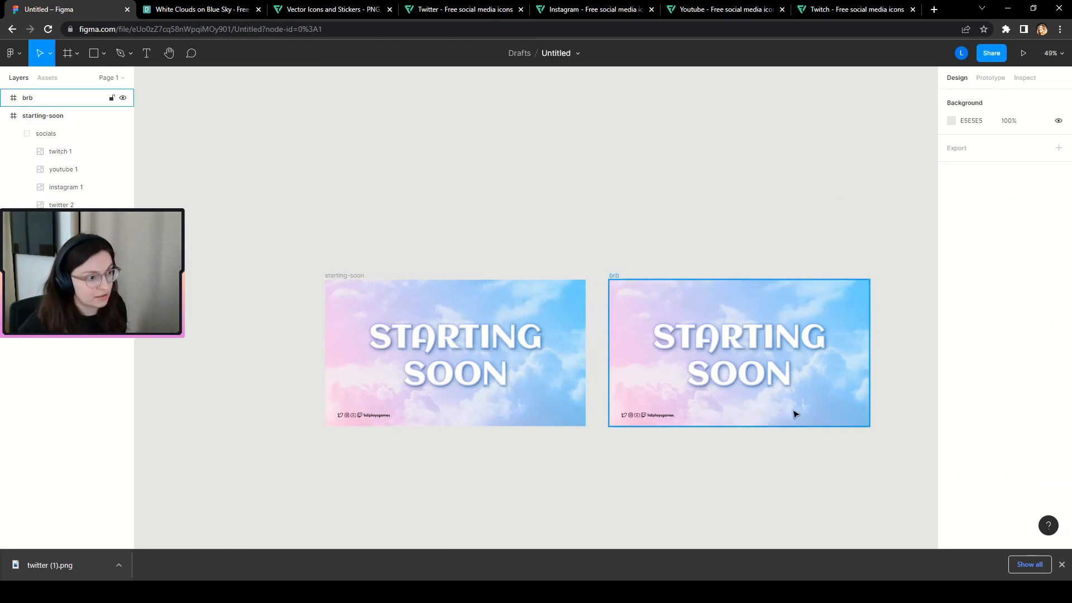
# Replace the brb headline STARTING SOON with 'BE RIGHT' and 'BACK!' on two lines.
pyautogui.scroll(2, 872, 398)
pyautogui.scroll(3, 924, 510)
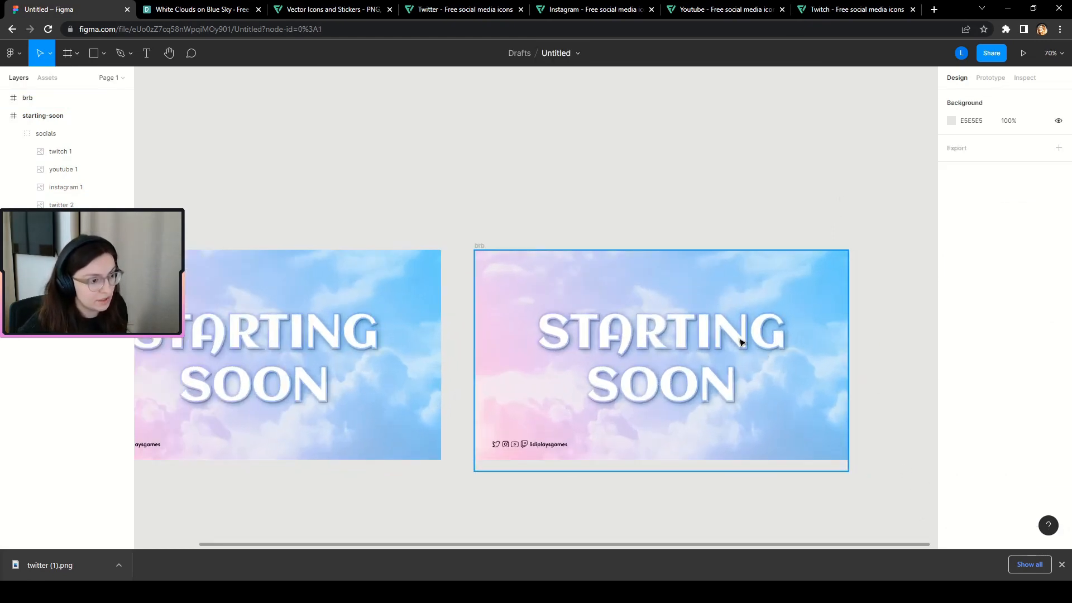
pyautogui.click(739, 337)
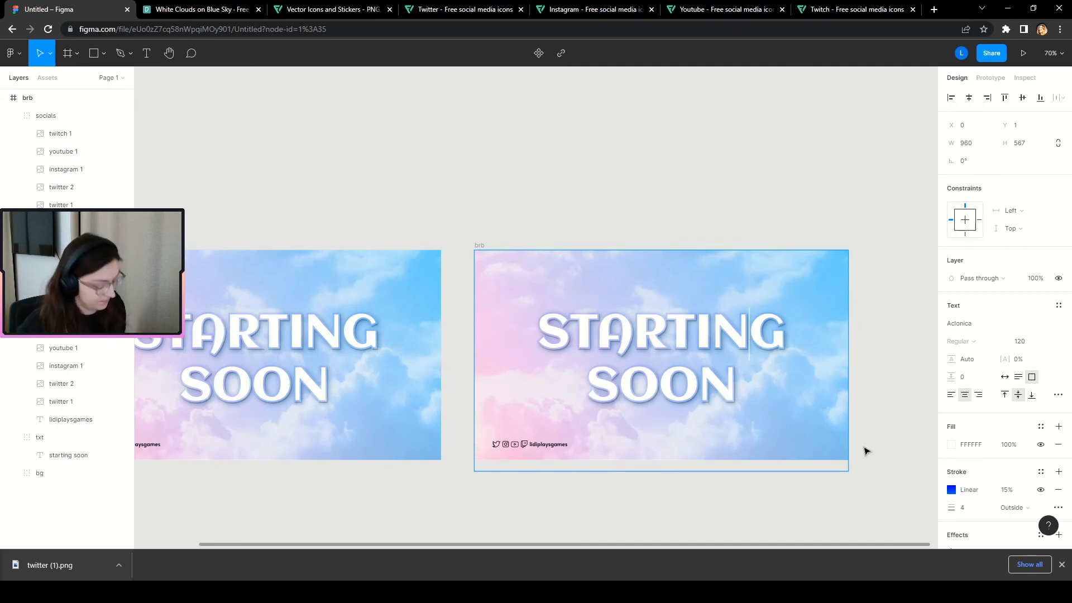
pyautogui.hotkey('ctrl', 'a')
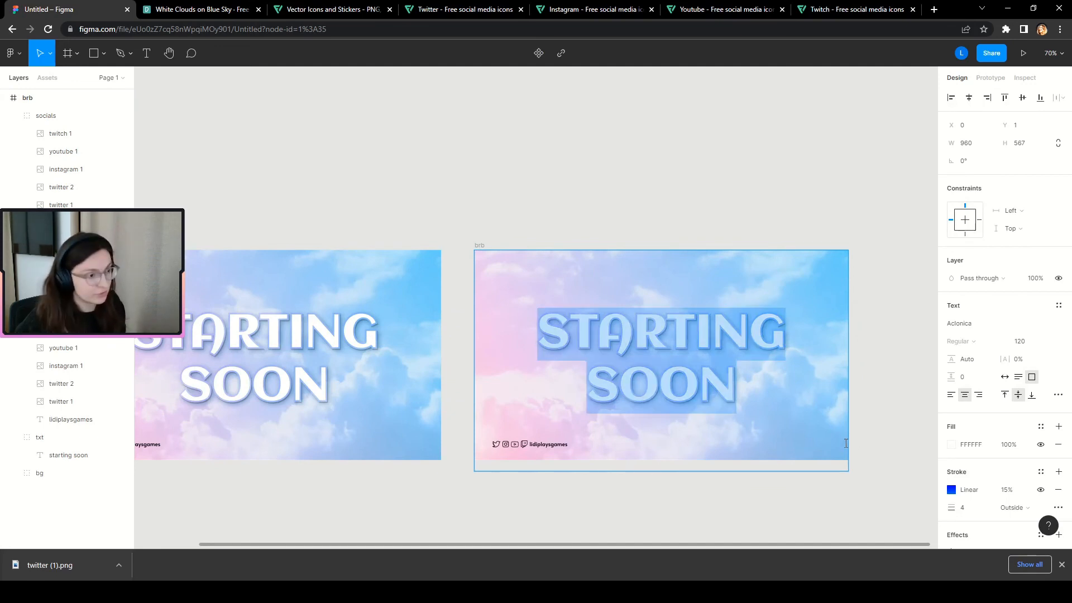
pyautogui.click(686, 329)
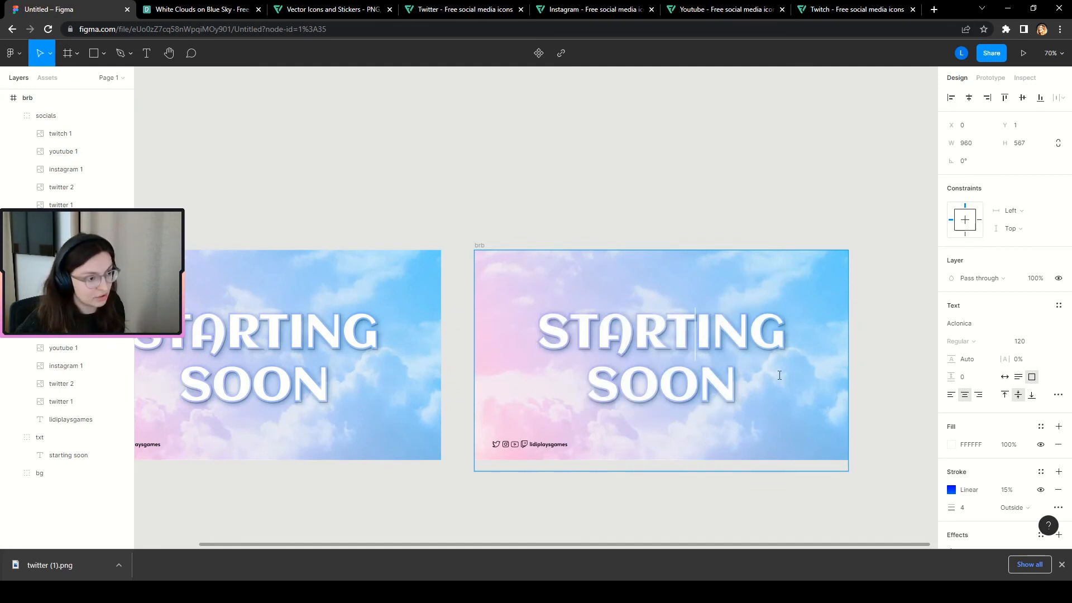
pyautogui.moveTo(788, 398); pyautogui.dragTo(493, 306)
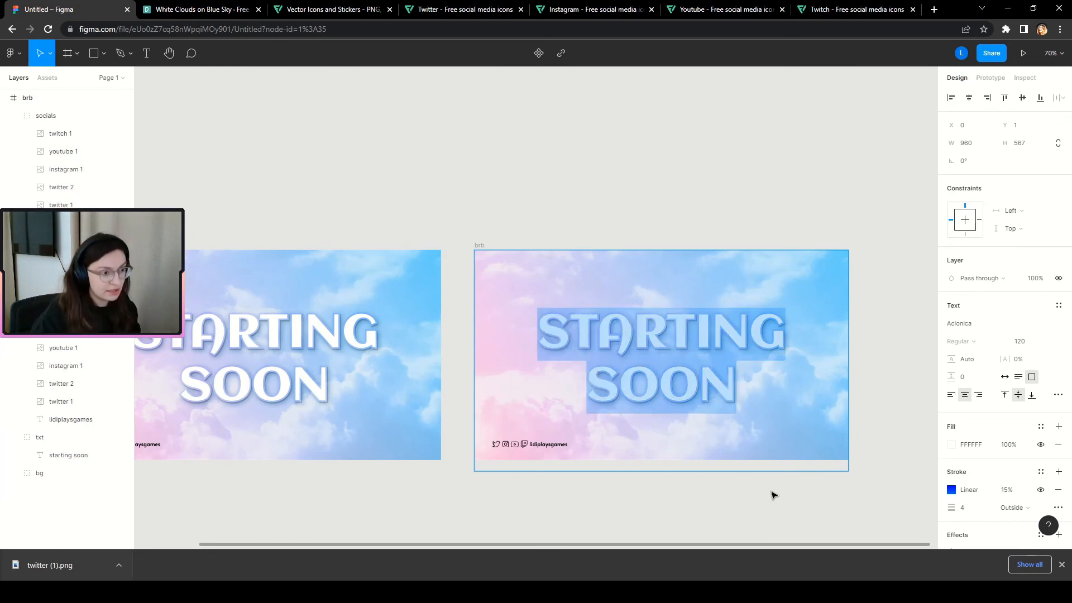
pyautogui.write('BE')
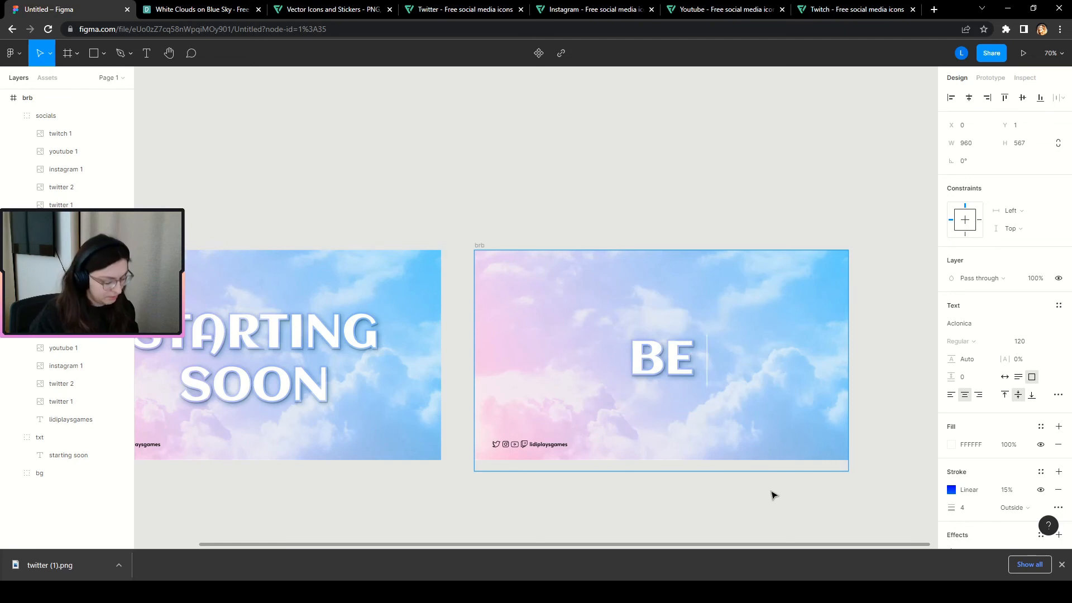
pyautogui.write(' RIGHT')
pyautogui.press('Return')
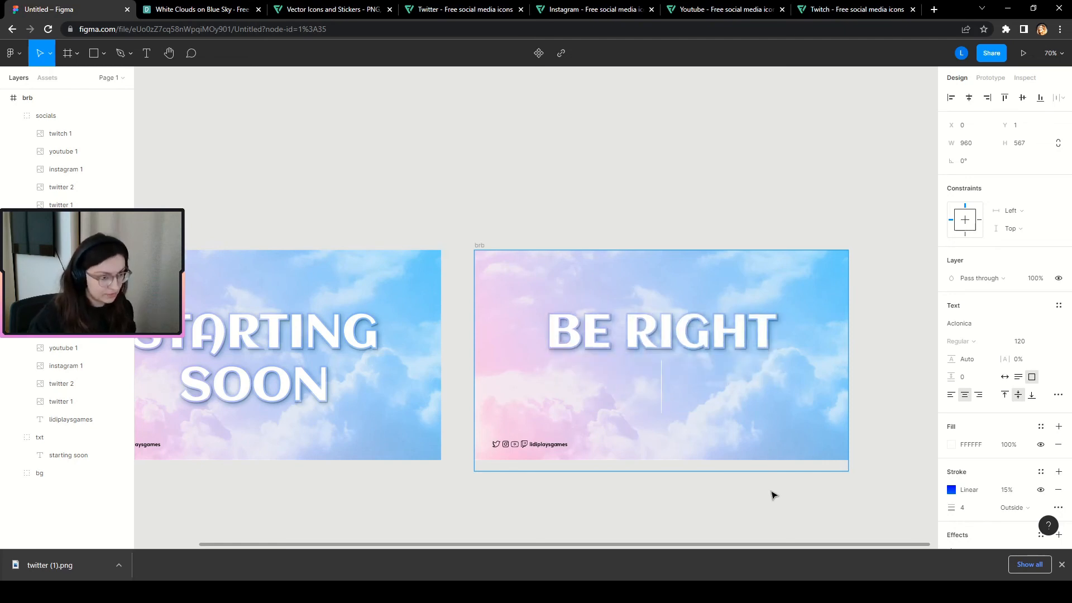
pyautogui.write('BACK!')
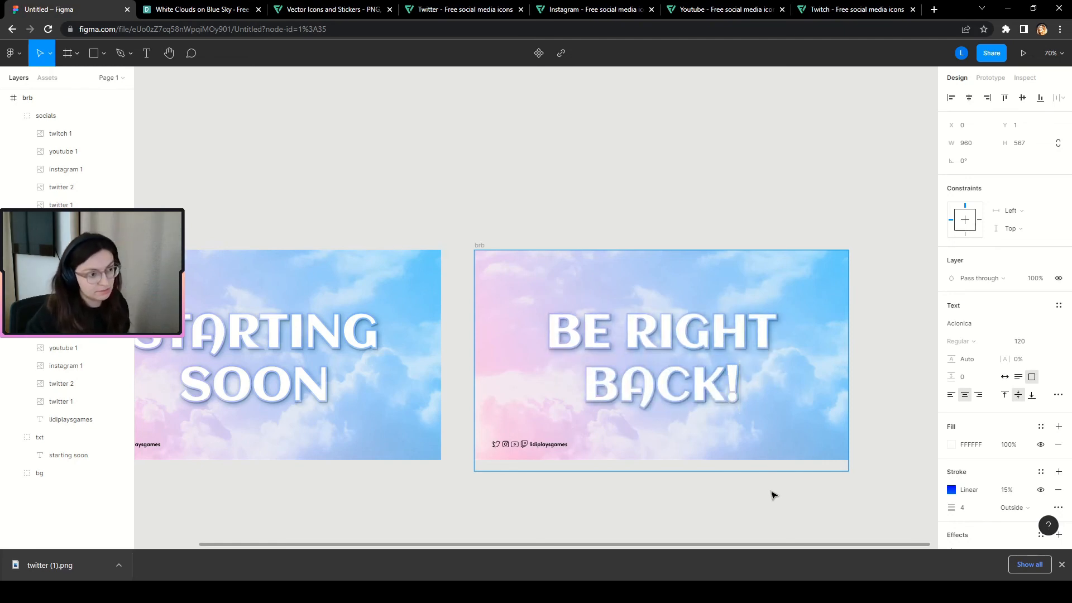
pyautogui.click(684, 139)
pyautogui.scroll(-1, 813, 327)
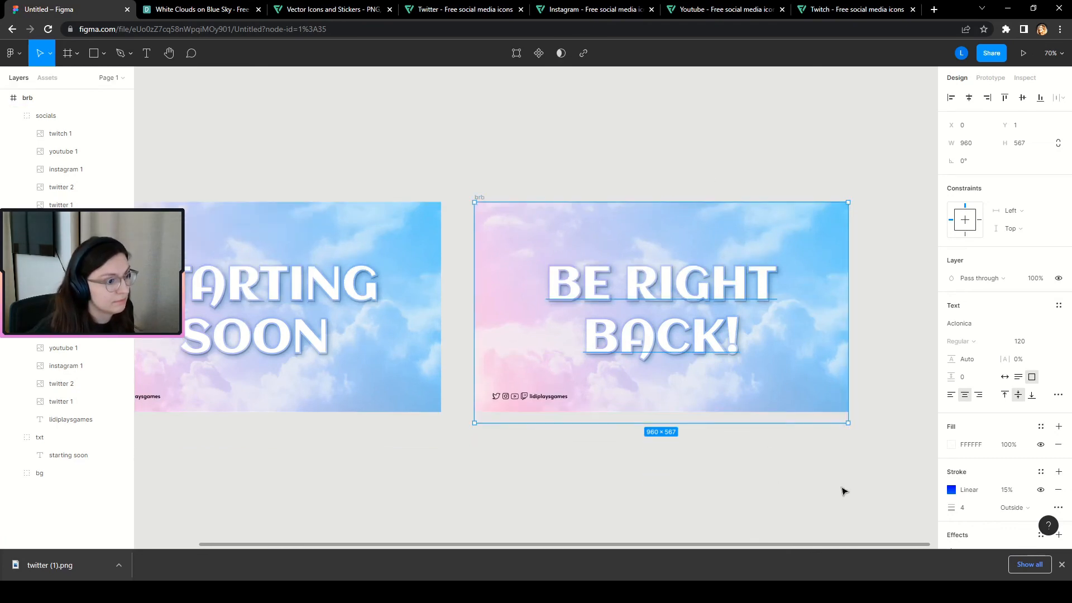
pyautogui.scroll(-2, 844, 491)
pyautogui.click(748, 527)
pyautogui.scroll(-1, 739, 201)
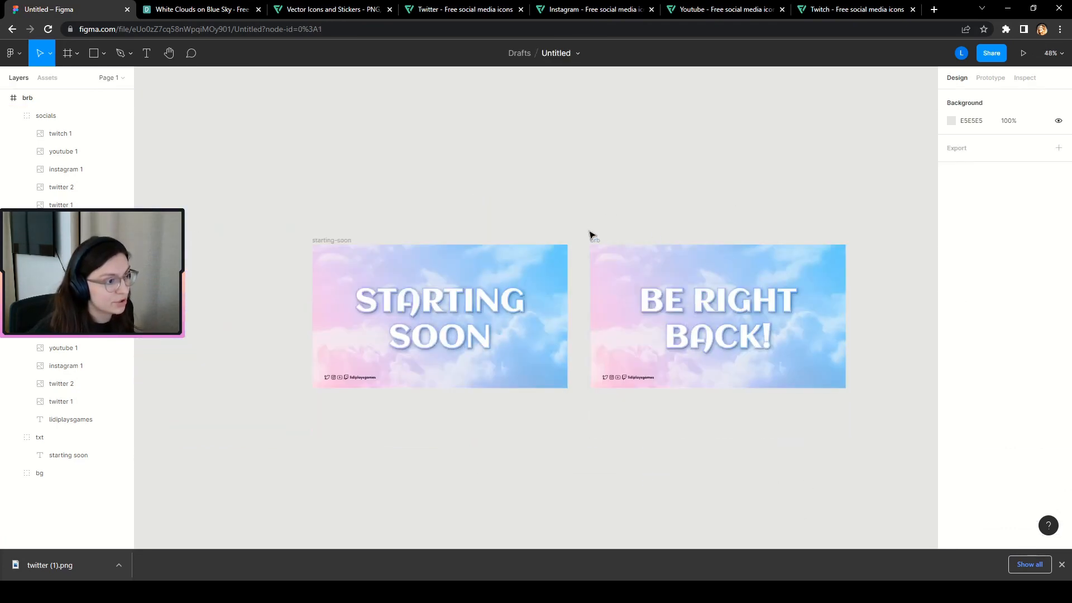
# Move the duplicated starting-soon and brb frames into a row below the originals.
pyautogui.click(595, 240)
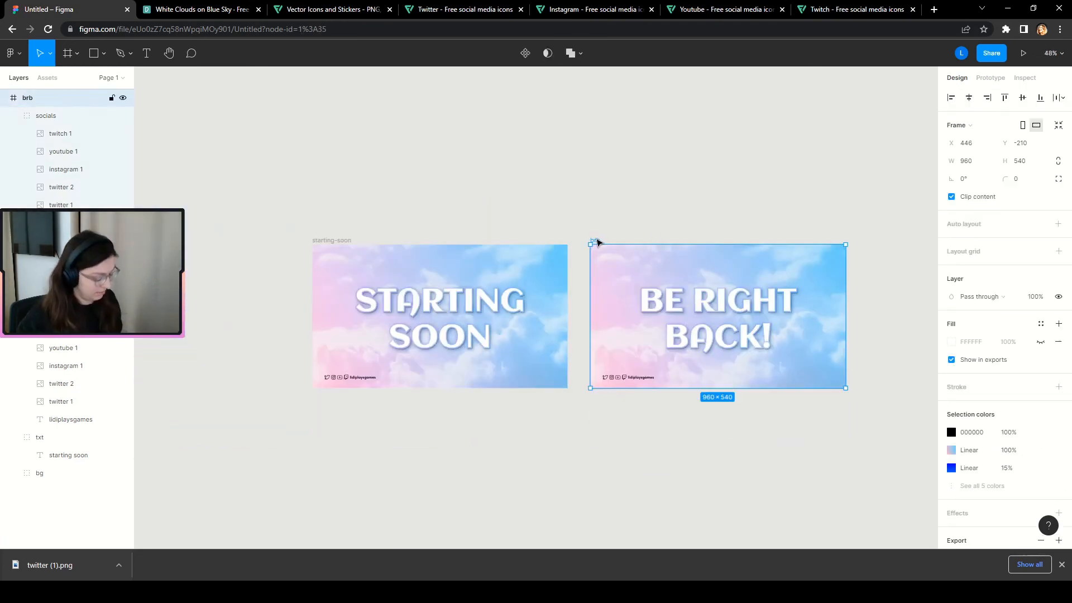
pyautogui.keyDown('shift'); pyautogui.click(343, 241); pyautogui.keyUp('shift')
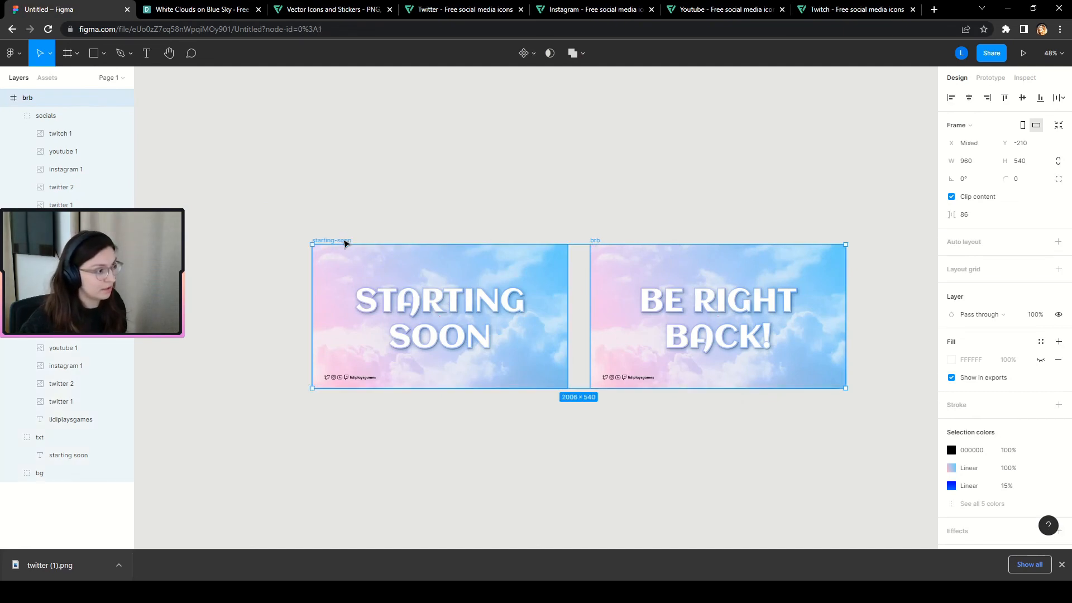
pyautogui.moveTo(344, 242); pyautogui.dragTo(375, 401)
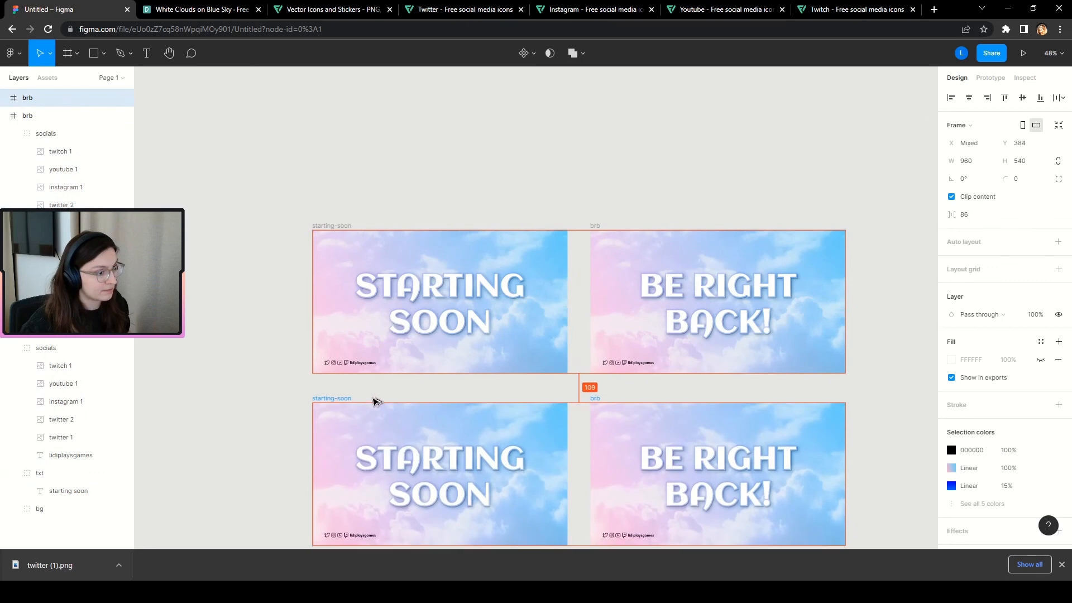
pyautogui.scroll(-4, 463, 398)
pyautogui.click(253, 367)
# Zoom in and select the lower brb copy frame's name label.
pyautogui.scroll(1, 827, 298)
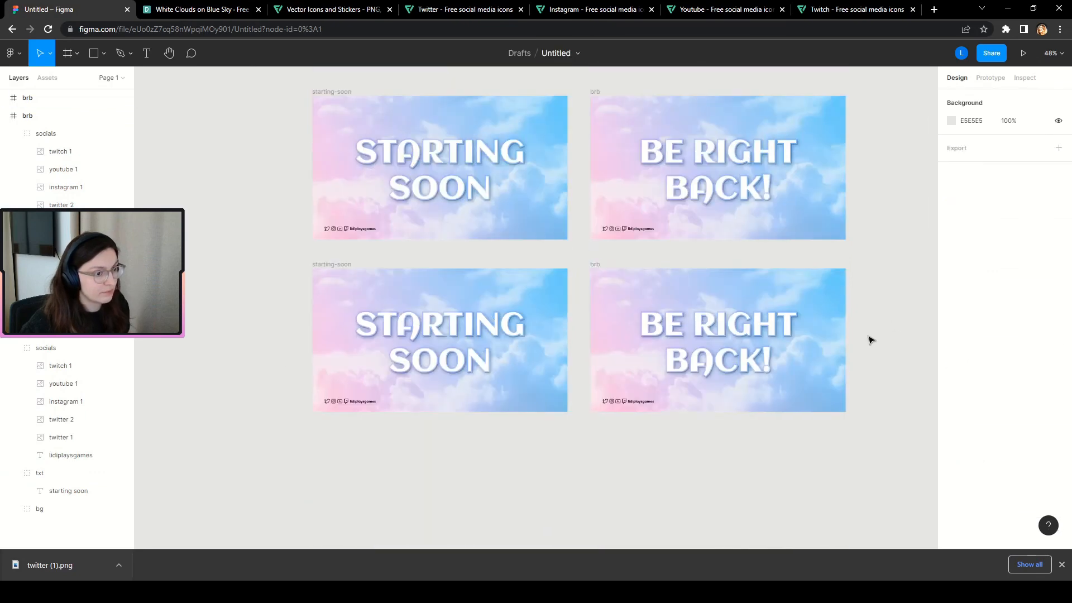
pyautogui.scroll(1, 867, 402)
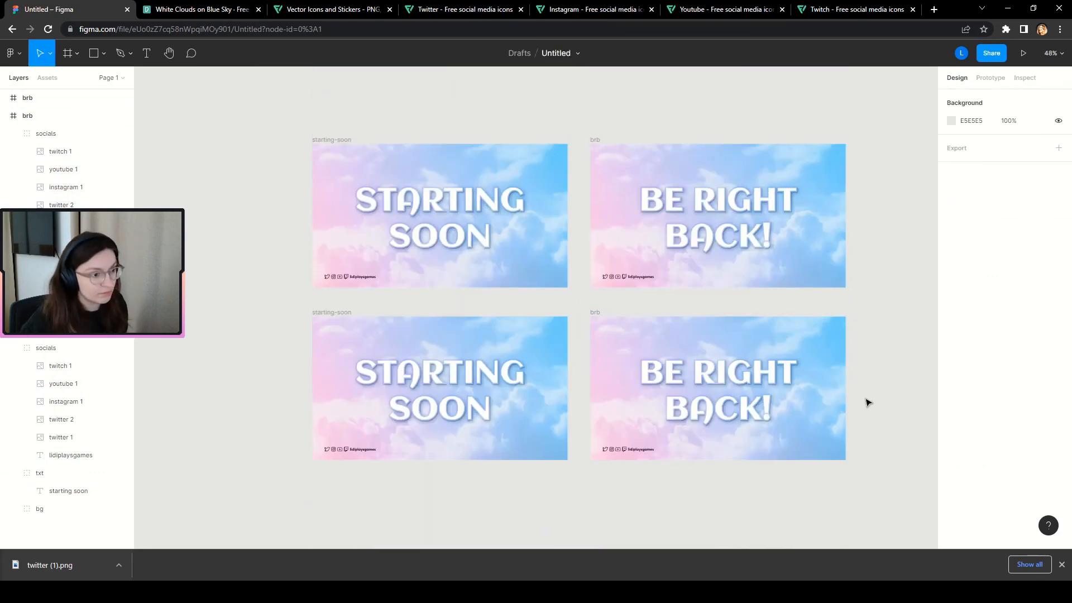
pyautogui.scroll(1, 855, 446)
pyautogui.scroll(-2, 854, 425)
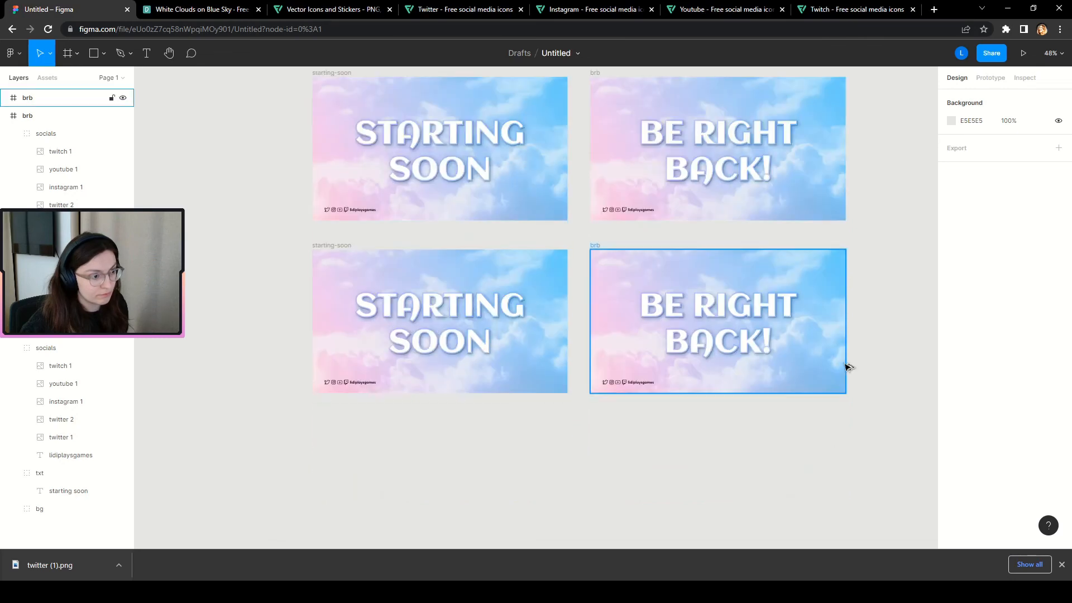
pyautogui.scroll(1, 848, 379)
pyautogui.scroll(4, 821, 364)
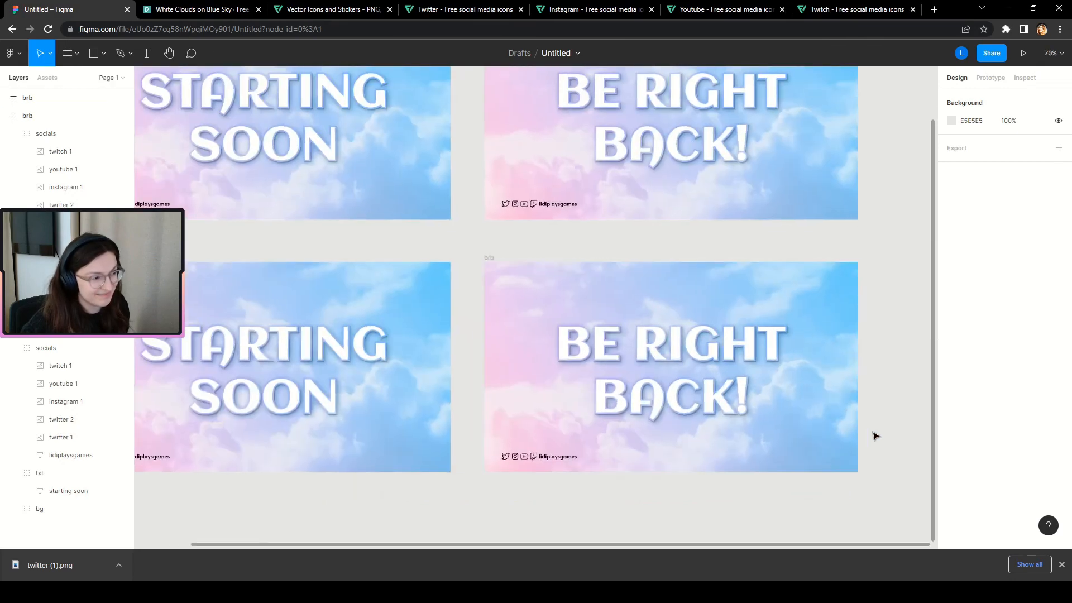
pyautogui.scroll(1, 882, 448)
pyautogui.scroll(-2, 809, 441)
pyautogui.scroll(3, 838, 446)
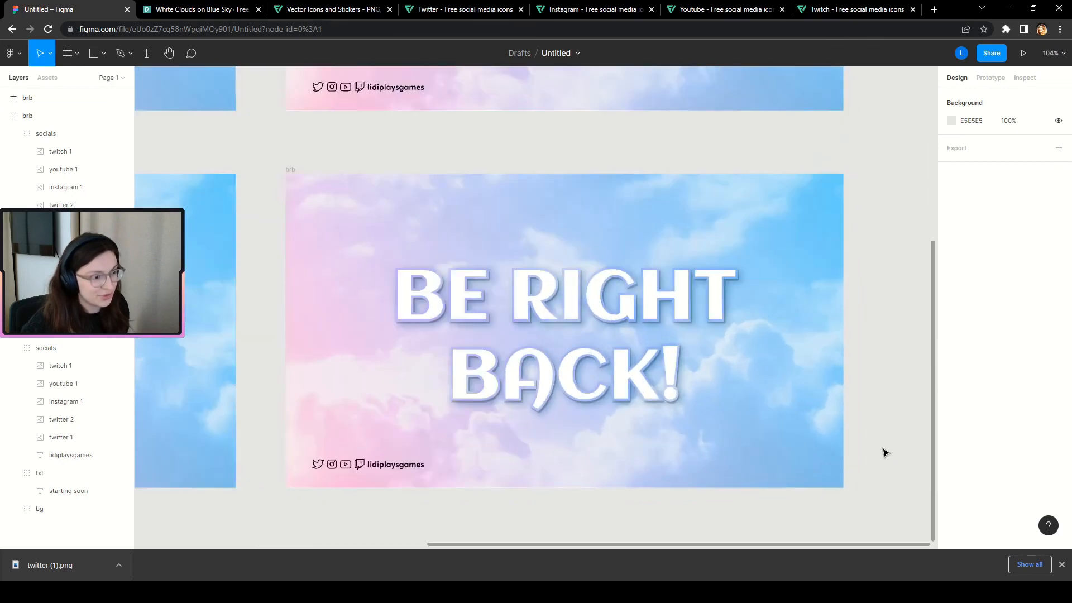
pyautogui.scroll(-1, 865, 450)
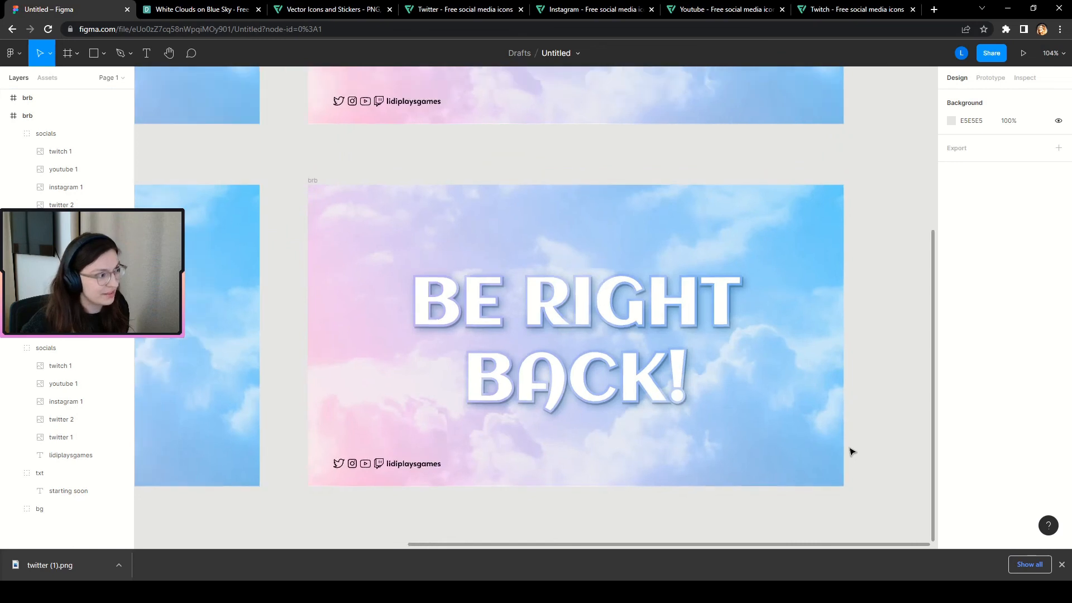
pyautogui.click(313, 180)
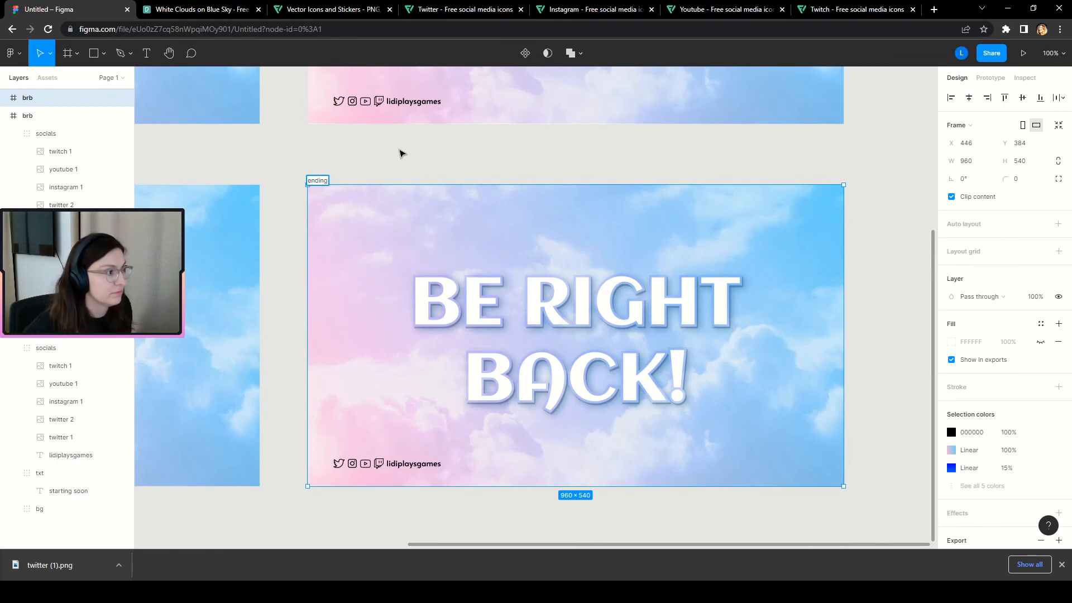
# Name the lower copy 'ending' and change its headline to 'STREAM' / 'ENDING' on two lines.
pyautogui.click(402, 153)
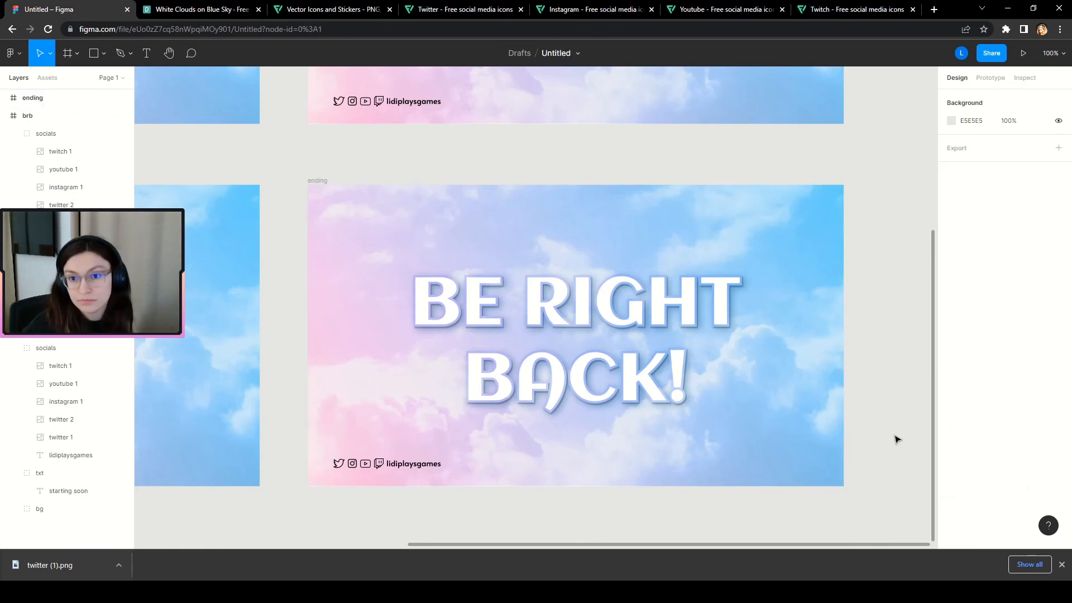
pyautogui.click(643, 332)
pyautogui.doubleClick(633, 319)
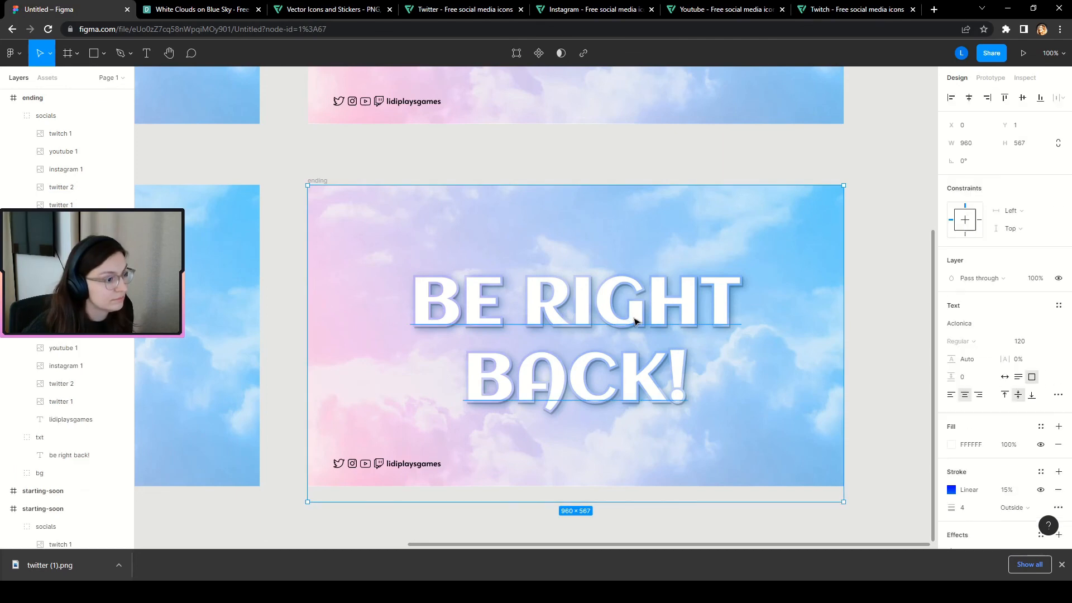
pyautogui.doubleClick(634, 391)
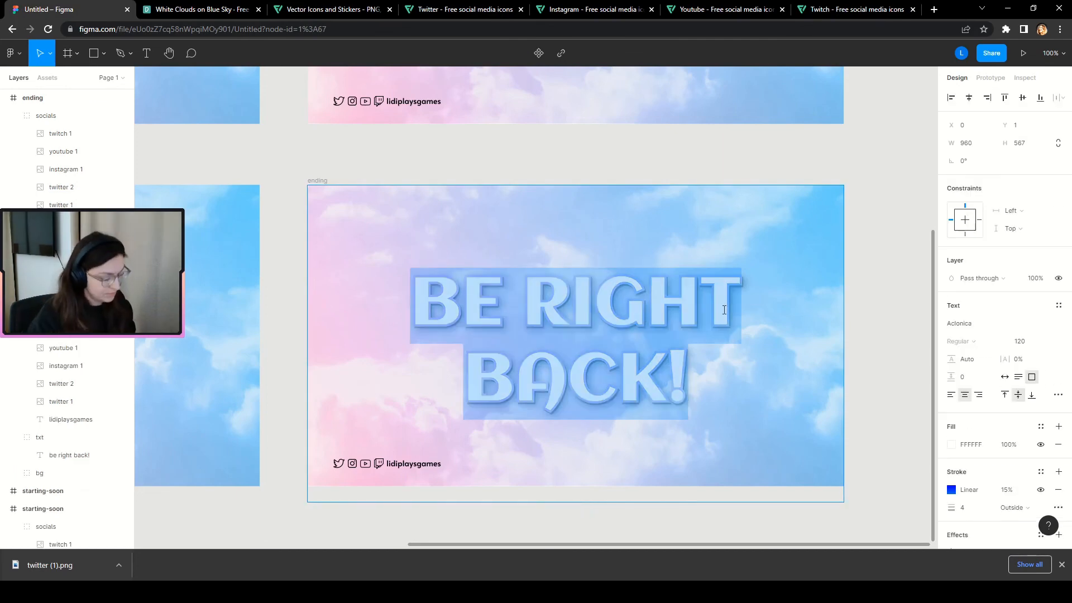
pyautogui.write('STREAM')
pyautogui.press('Return')
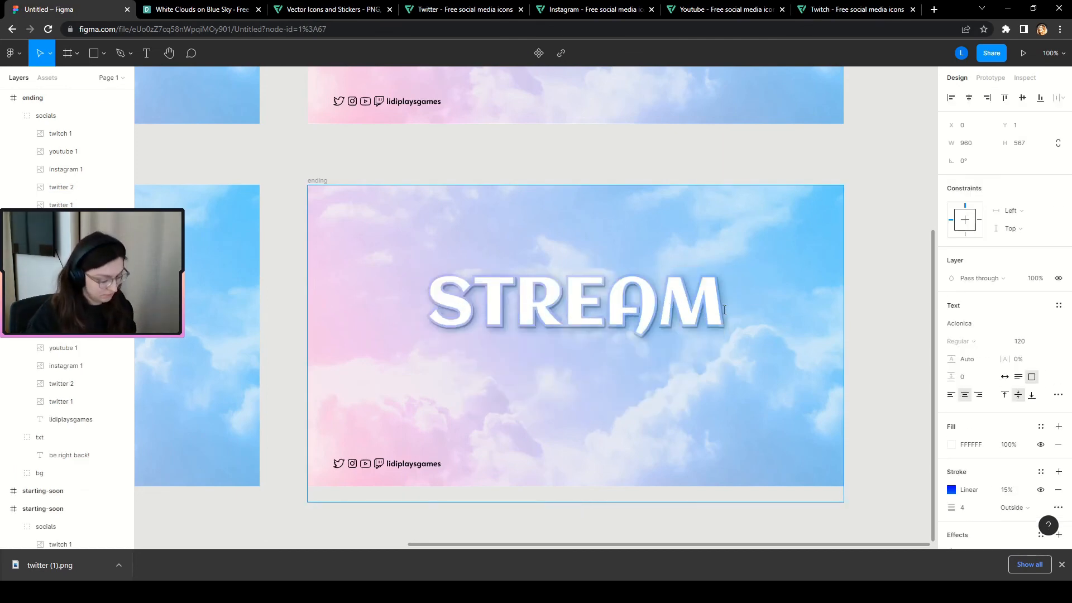
pyautogui.write('ENDING')
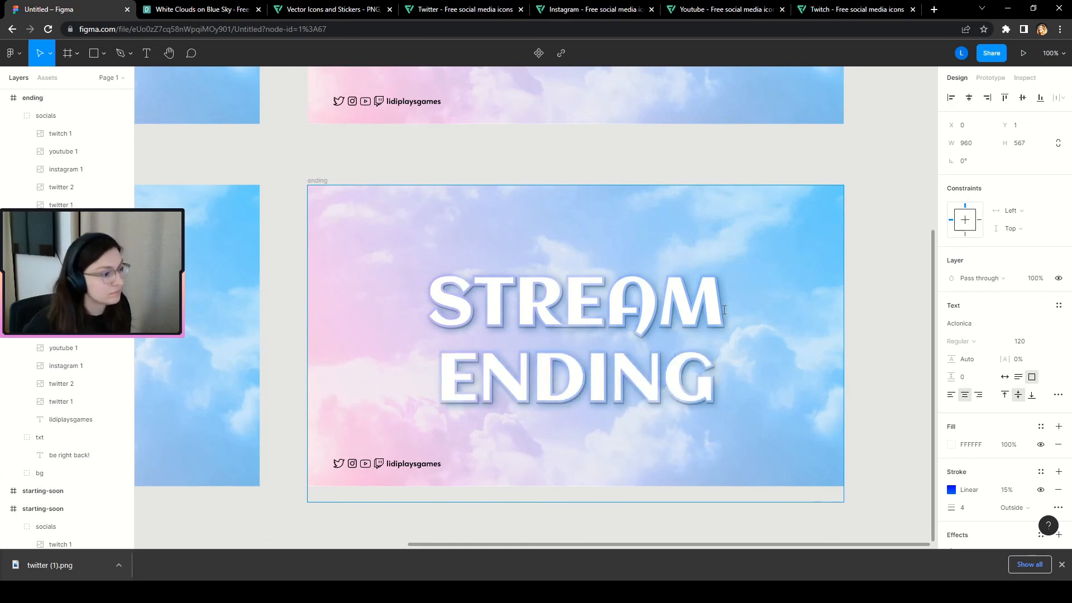
pyautogui.click(864, 319)
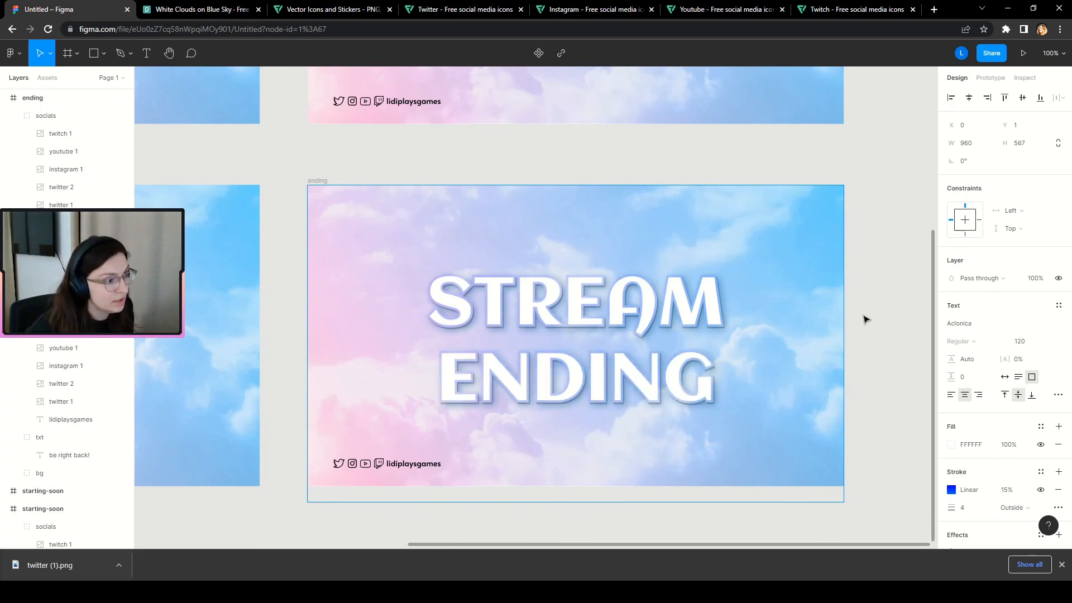
# Raise the STREAM ENDING heading and duplicate it into a copy below.
pyautogui.click(877, 430)
pyautogui.click(601, 382)
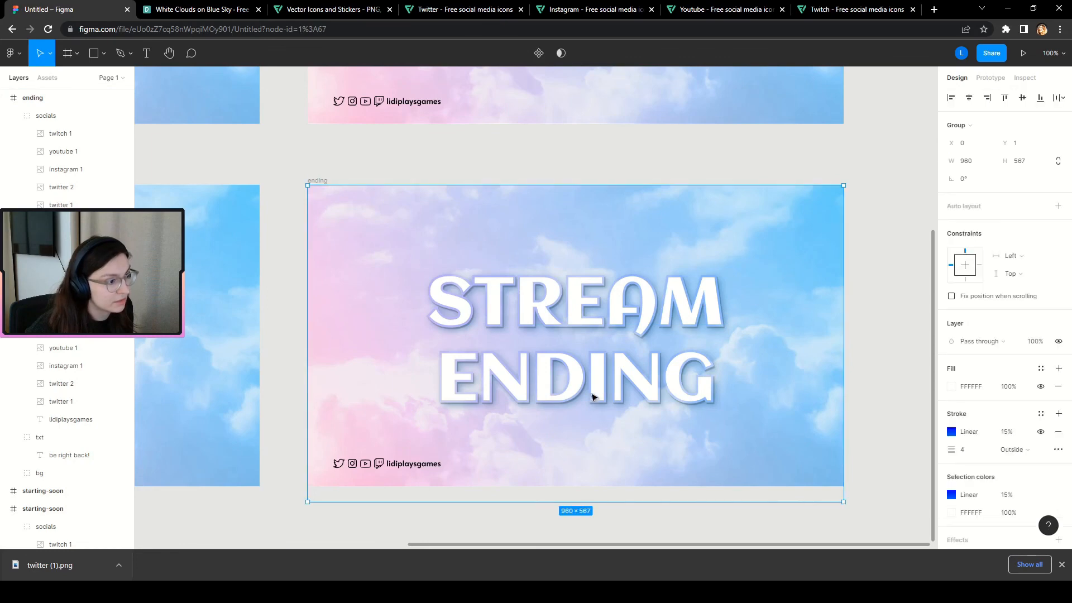
pyautogui.moveTo(597, 387); pyautogui.dragTo(598, 344)
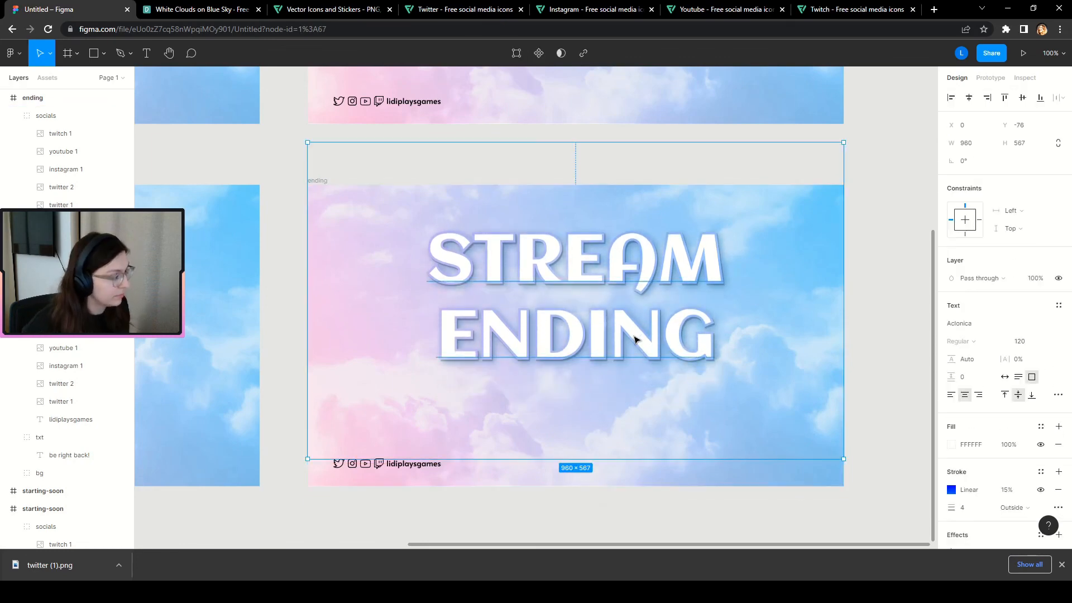
pyautogui.moveTo(633, 343); pyautogui.dragTo(640, 399)
# Set the copied heading to font size 80, lowercase, with stream and ending on one line.
pyautogui.press('Return')
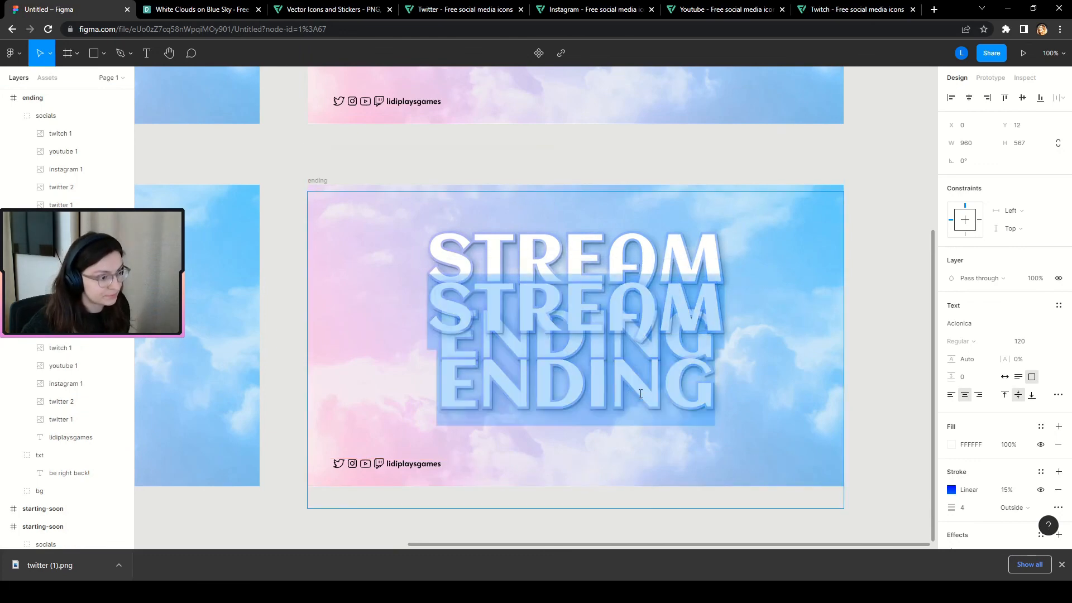
pyautogui.click(1024, 341)
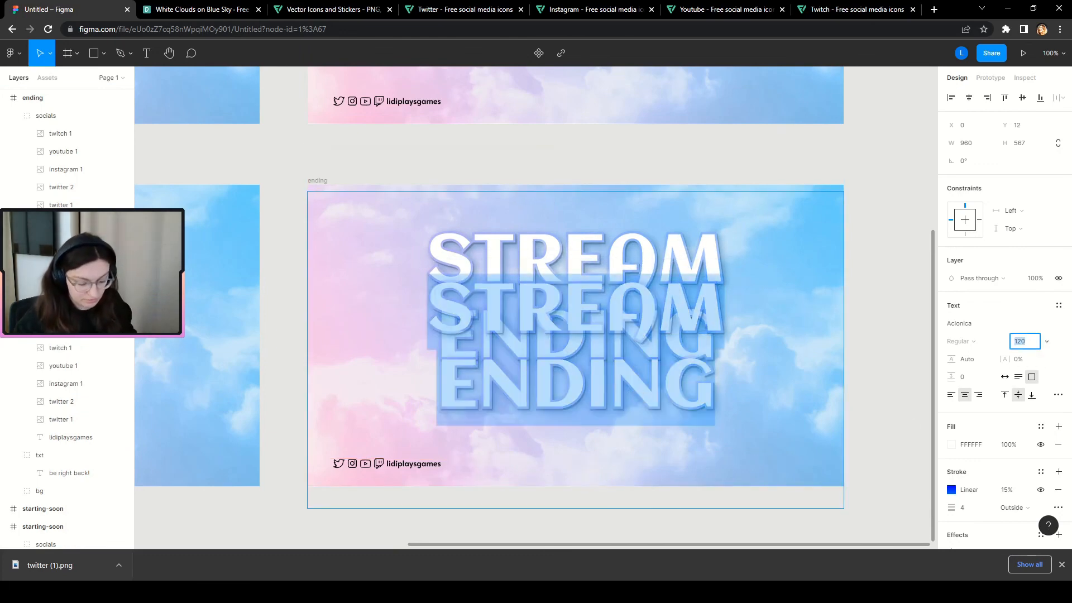
pyautogui.press('Return')
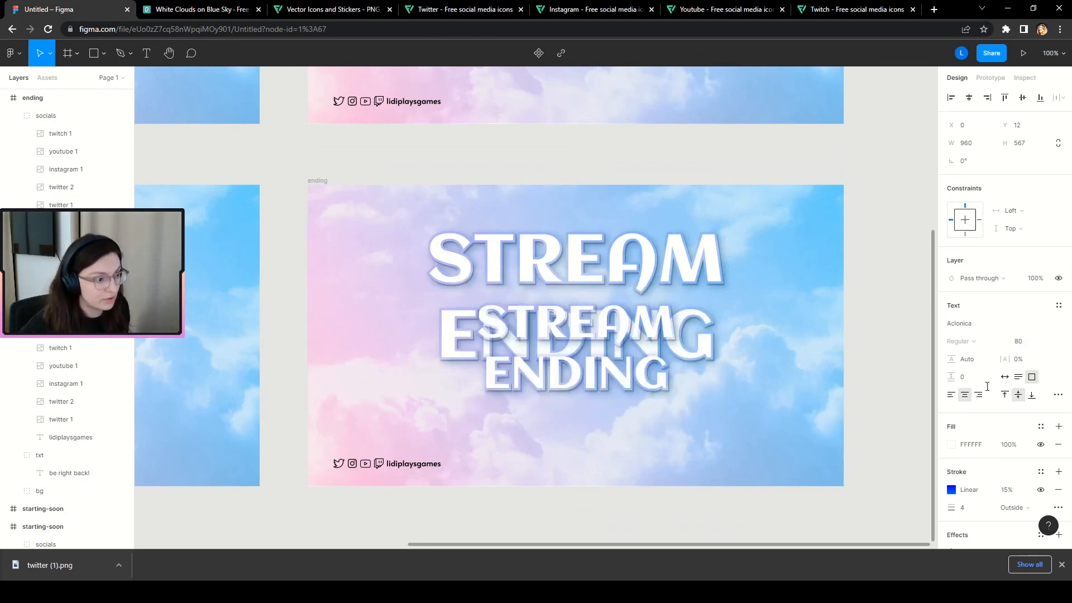
pyautogui.press('Return')
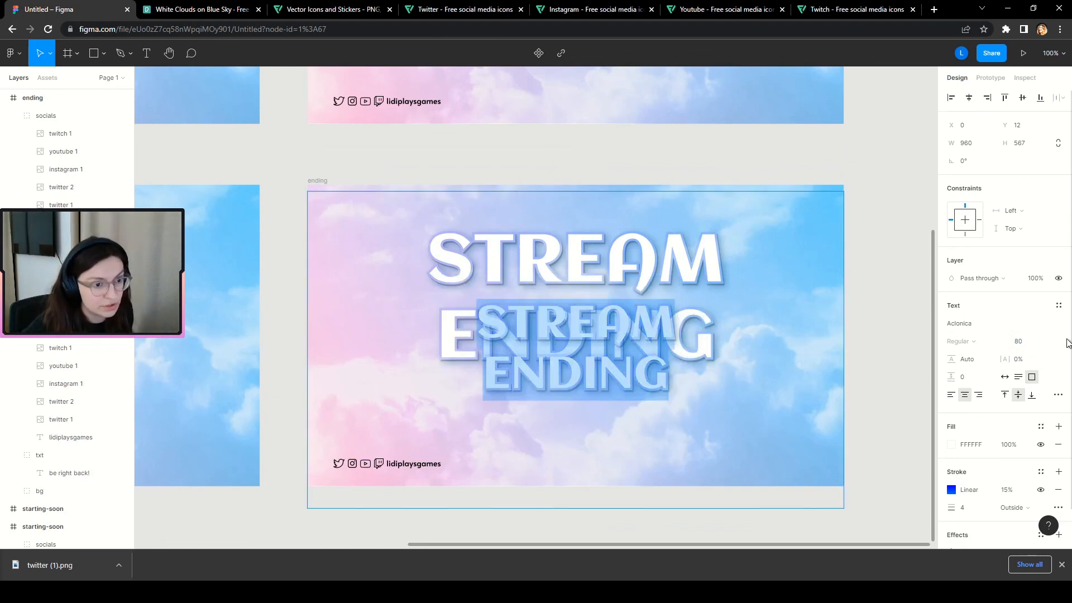
pyautogui.click(1058, 395)
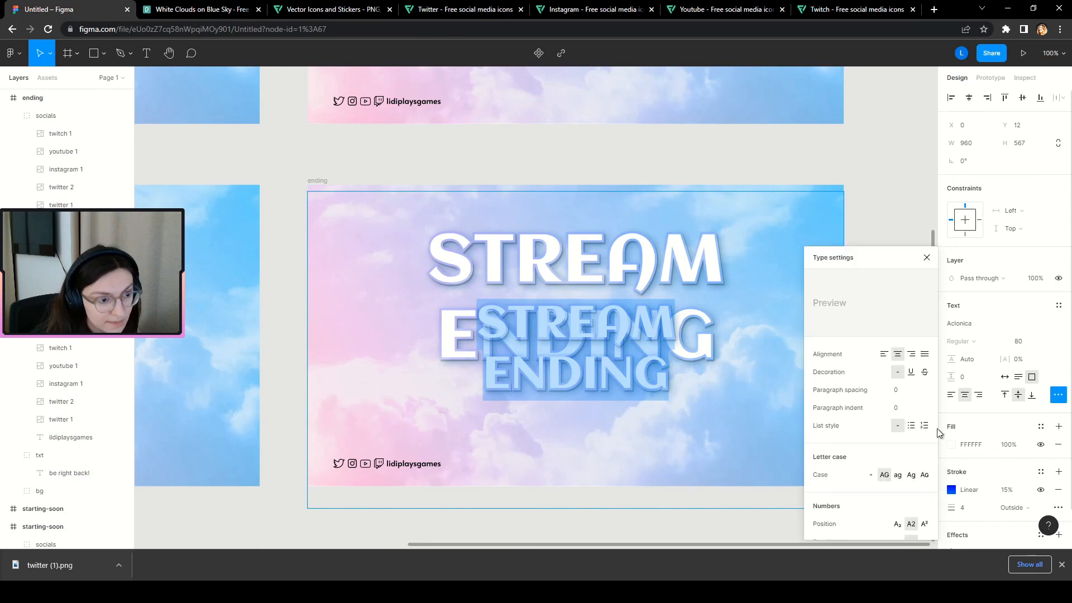
pyautogui.click(870, 475)
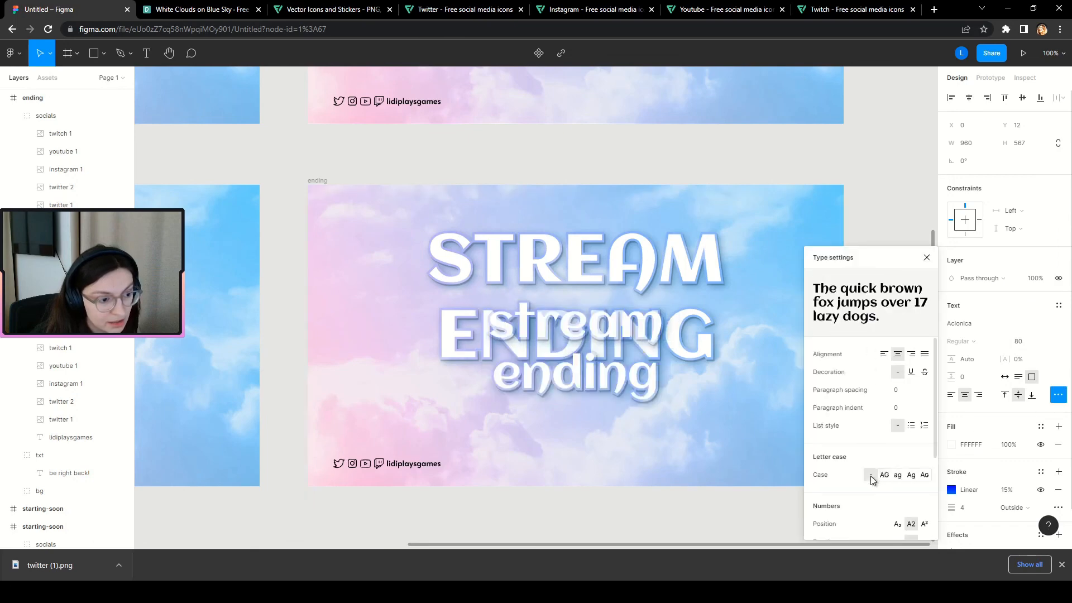
pyautogui.click(927, 257)
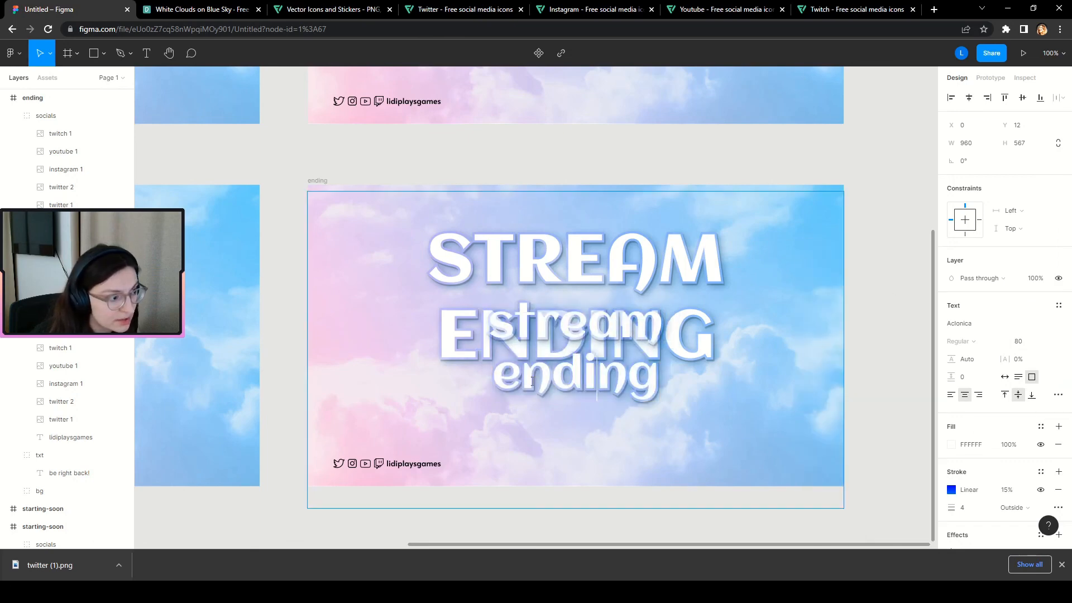
pyautogui.press('BackSpace')
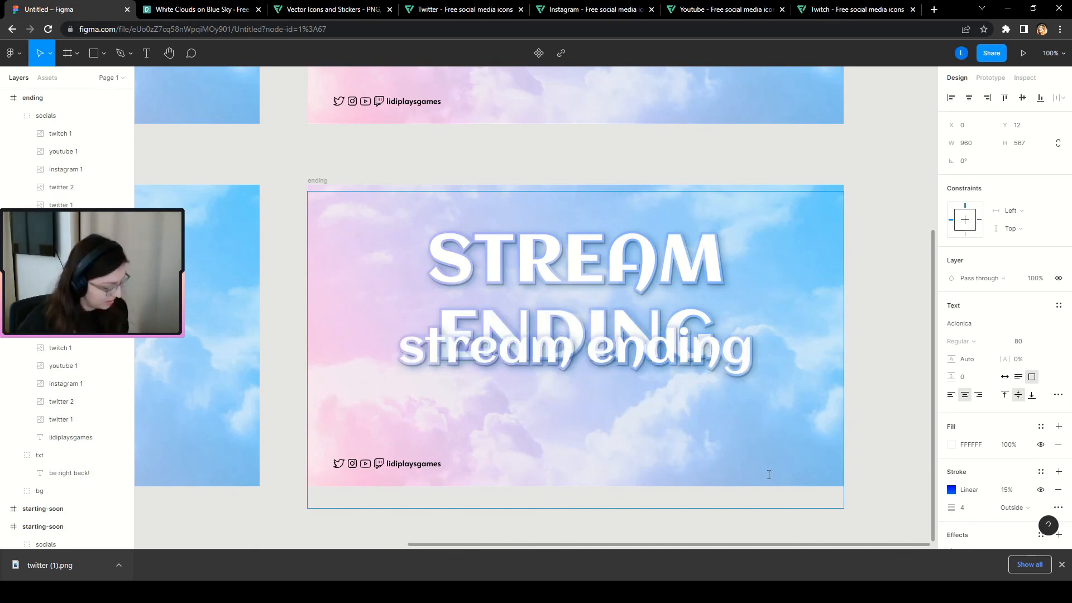
# Replace the copy's text with 'Thank you for watching!' using a capital T.
pyautogui.hotkey('ctrl', 'a')
pyautogui.write('thank')
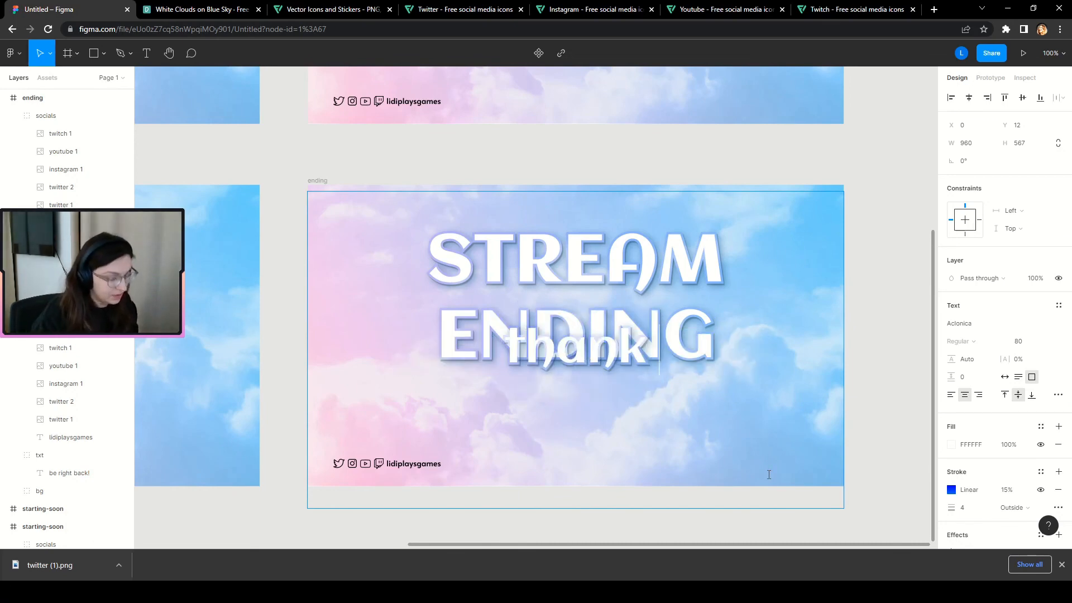
pyautogui.write(' you f')
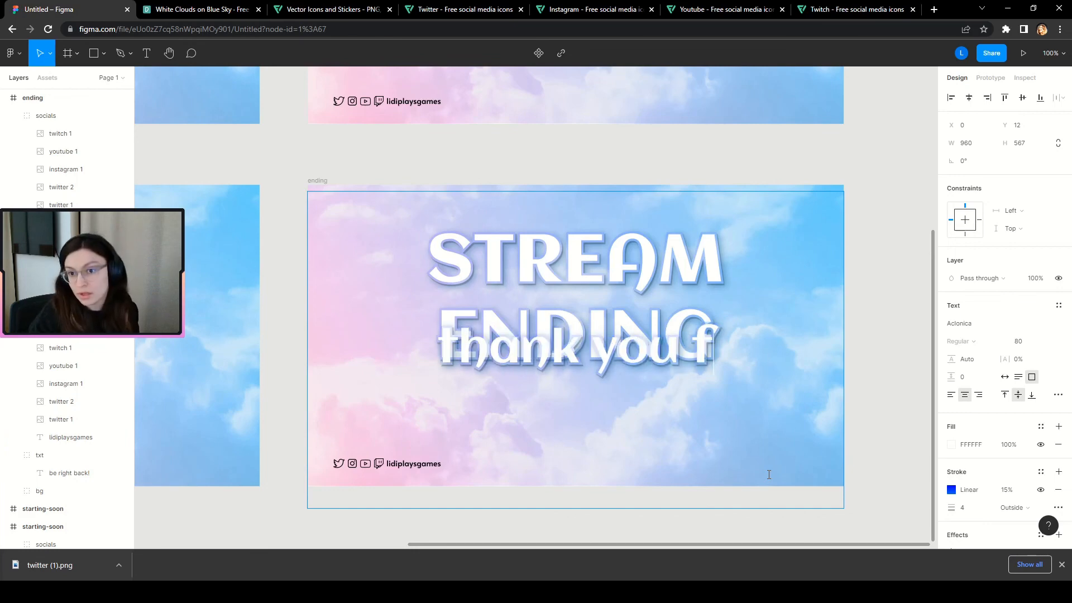
pyautogui.write('or watc')
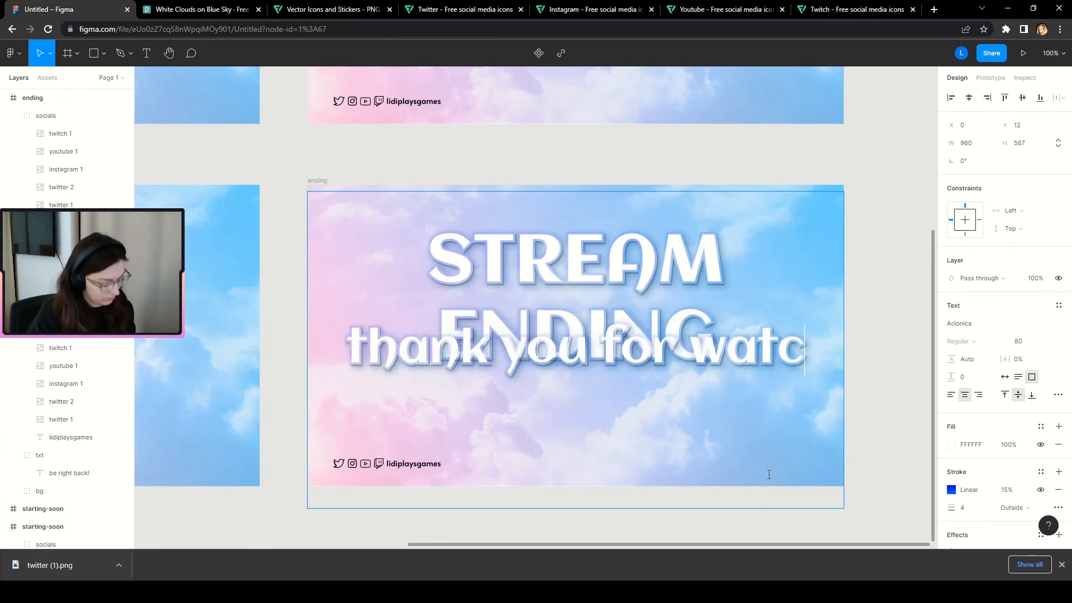
pyautogui.write('hing!')
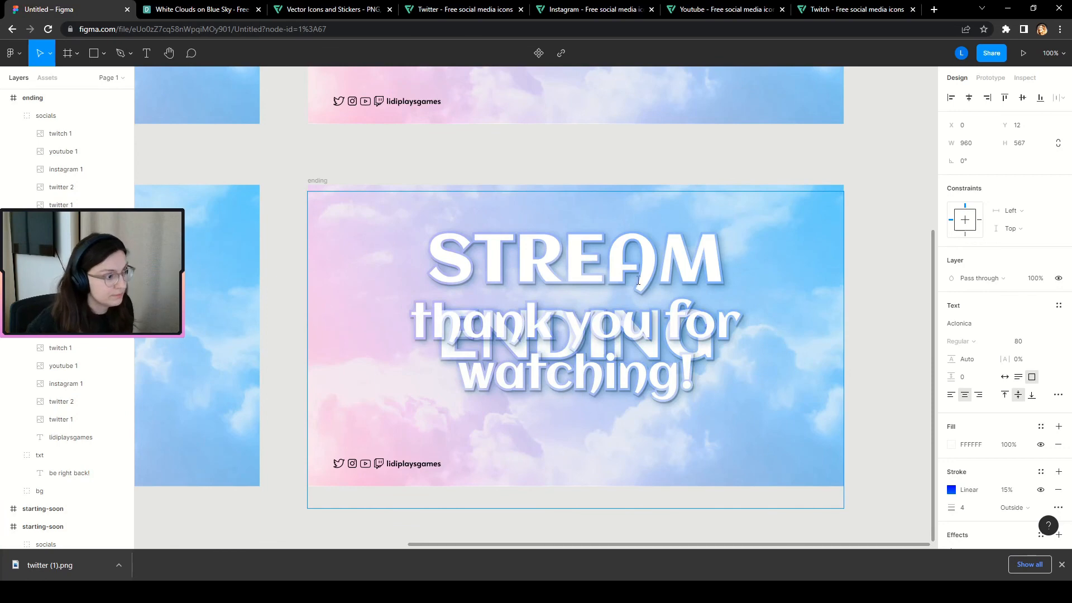
pyautogui.click(426, 324)
pyautogui.press('BackSpace')
pyautogui.write('T')
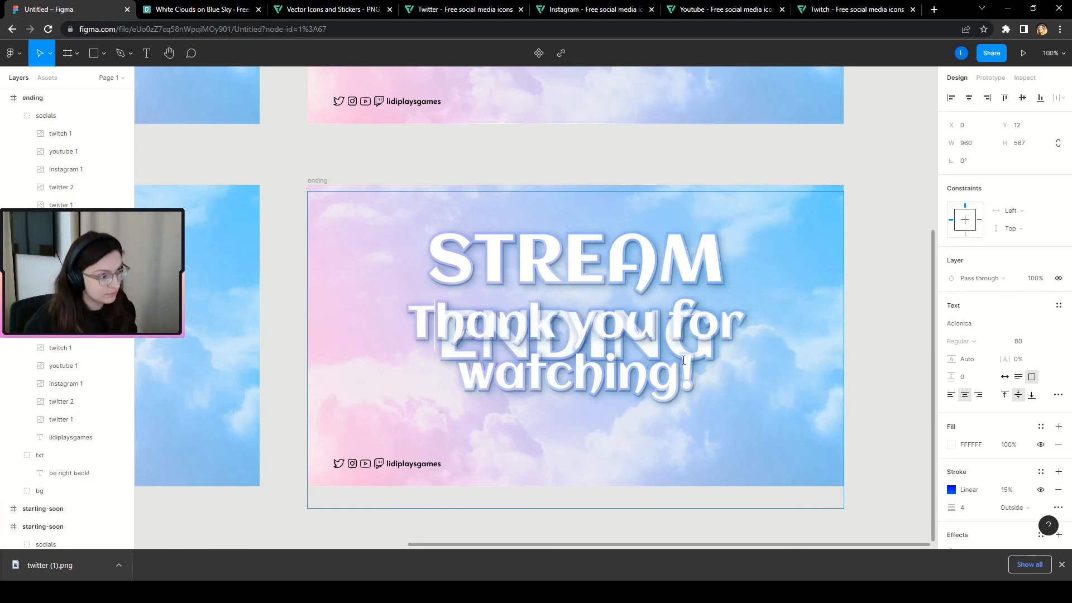
# Set the whole thank-you subtitle to font size 60.
pyautogui.moveTo(716, 385); pyautogui.dragTo(407, 346)
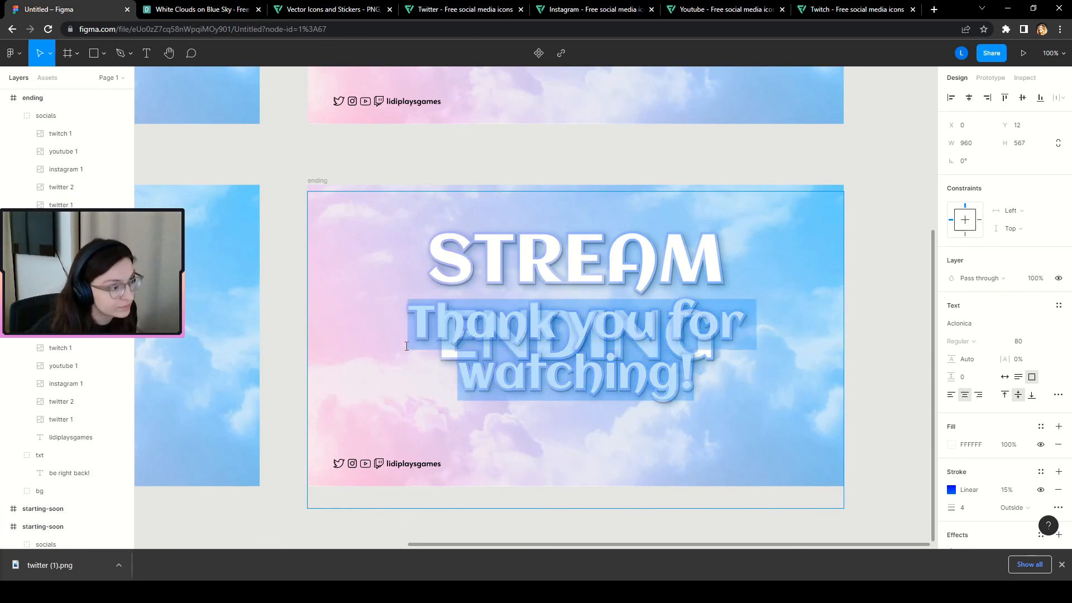
pyautogui.click(1021, 342)
pyautogui.write('60')
pyautogui.press('Return')
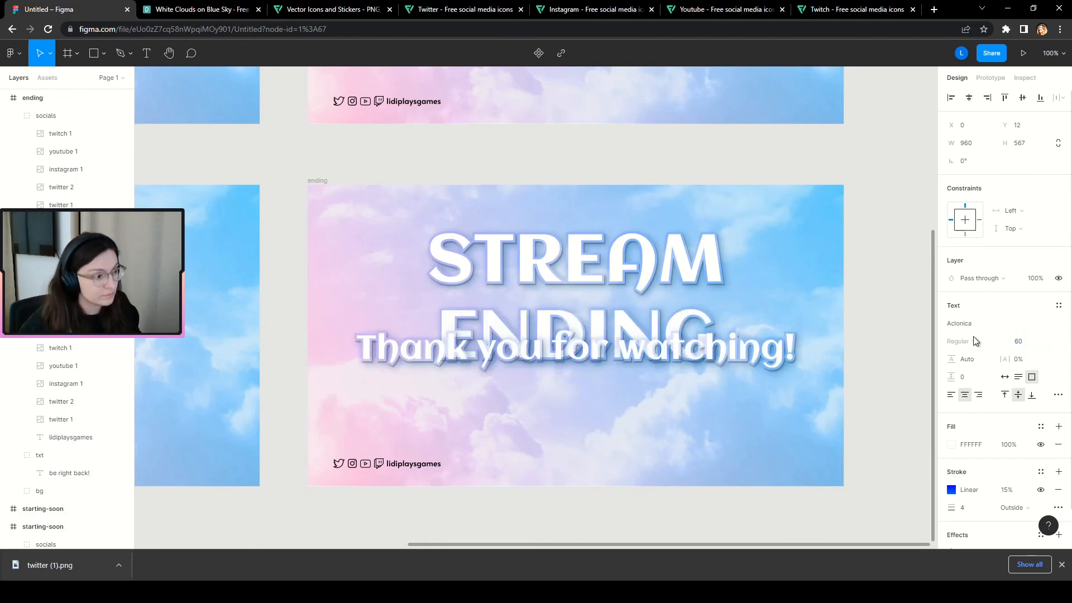
pyautogui.press('Escape')
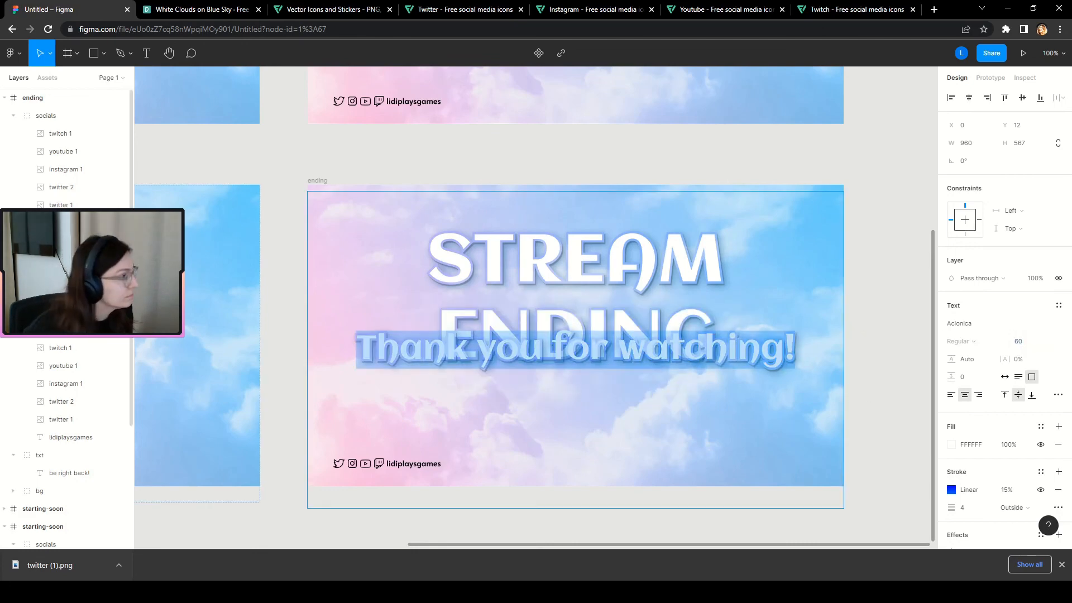
# Put 'Thank you for watching!' under ENDING and shift headline and subtitle down together.
pyautogui.moveTo(561, 357); pyautogui.dragTo(540, 406)
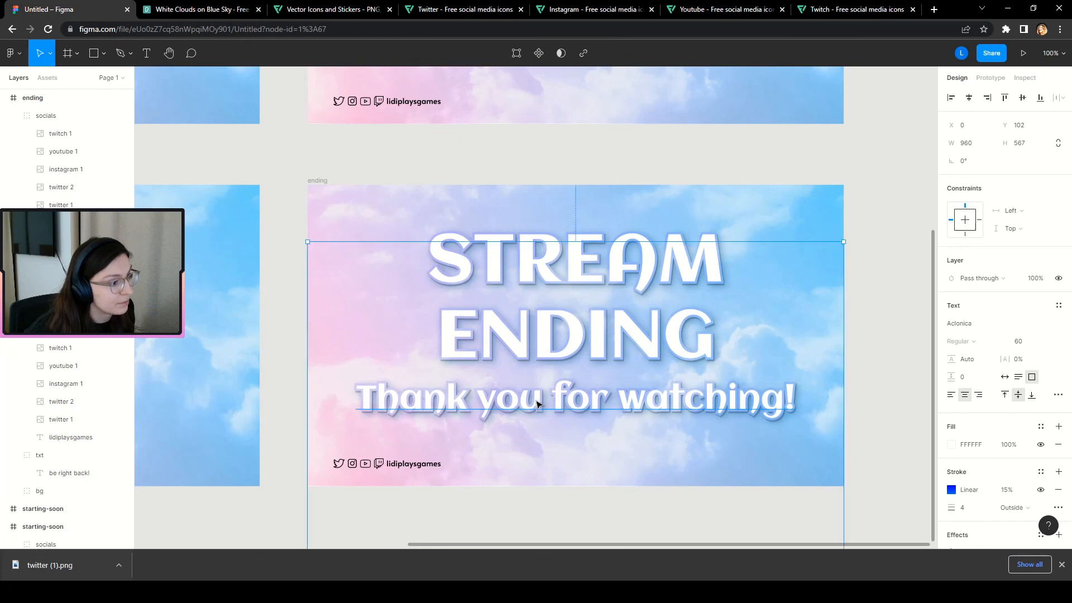
pyautogui.keyDown('shift'); pyautogui.click(600, 347); pyautogui.keyUp('shift')
pyautogui.moveTo(600, 347); pyautogui.dragTo(600, 360)
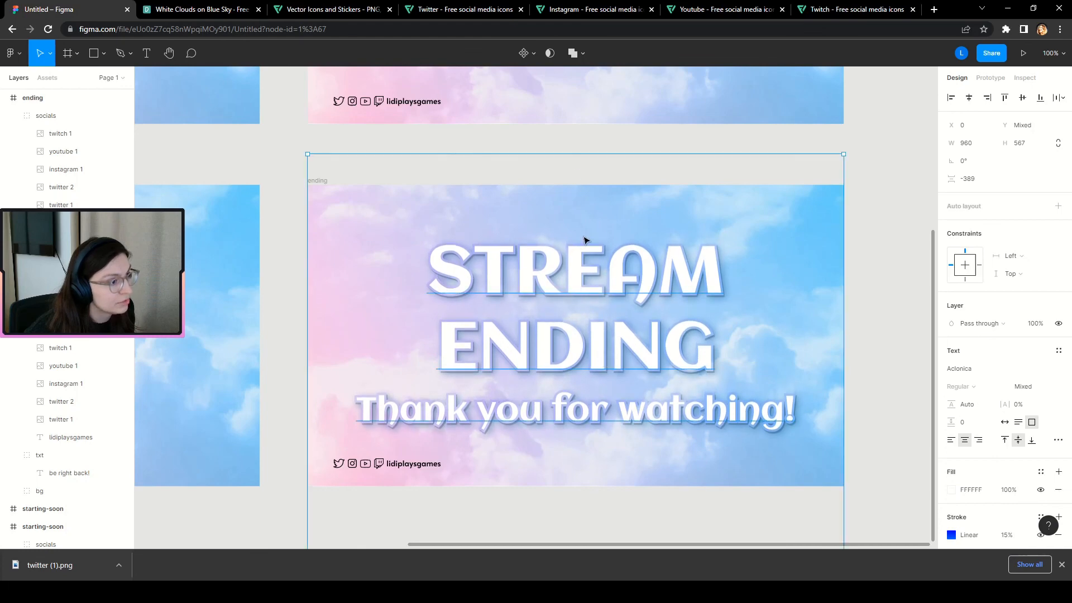
pyautogui.click(878, 439)
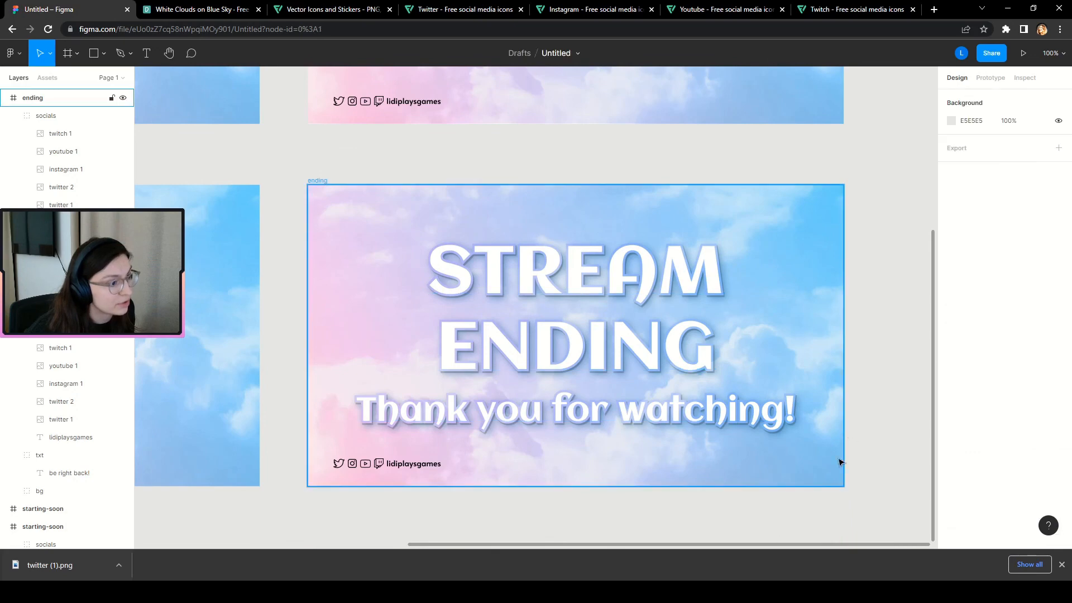
# Change the bottom-left Starting Soon copy's title to OFFLINE.
pyautogui.scroll(-1, 582, 419)
pyautogui.keyDown('ctrl'); pyautogui.scroll(-1, 566, 460); pyautogui.keyUp('ctrl')
pyautogui.keyDown('ctrl'); pyautogui.scroll(-4, 567, 460); pyautogui.keyUp('ctrl')
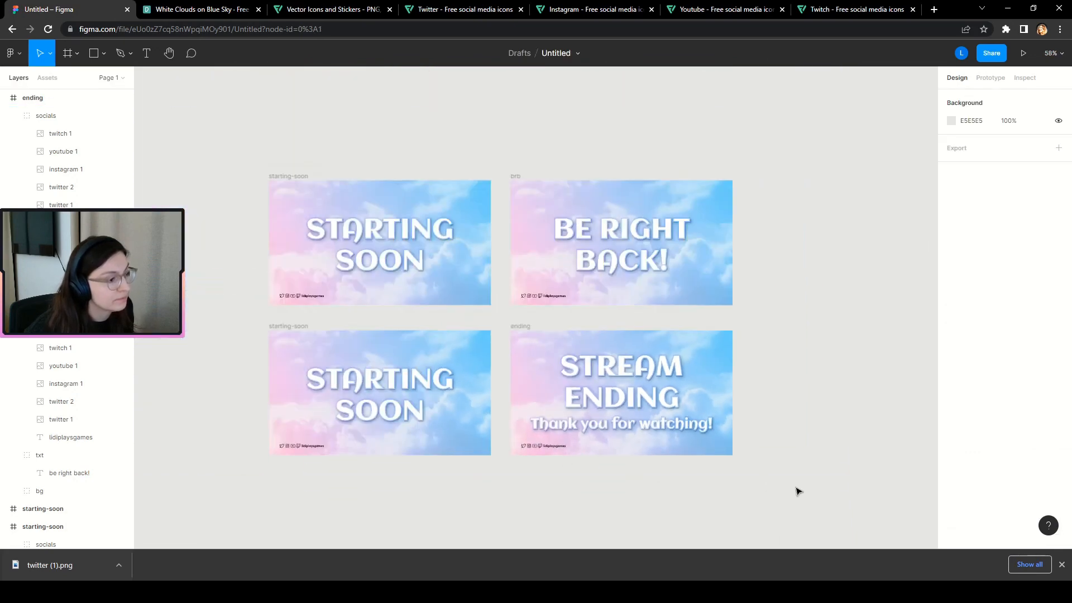
pyautogui.keyDown('ctrl'); pyautogui.scroll(2, 782, 497); pyautogui.keyUp('ctrl')
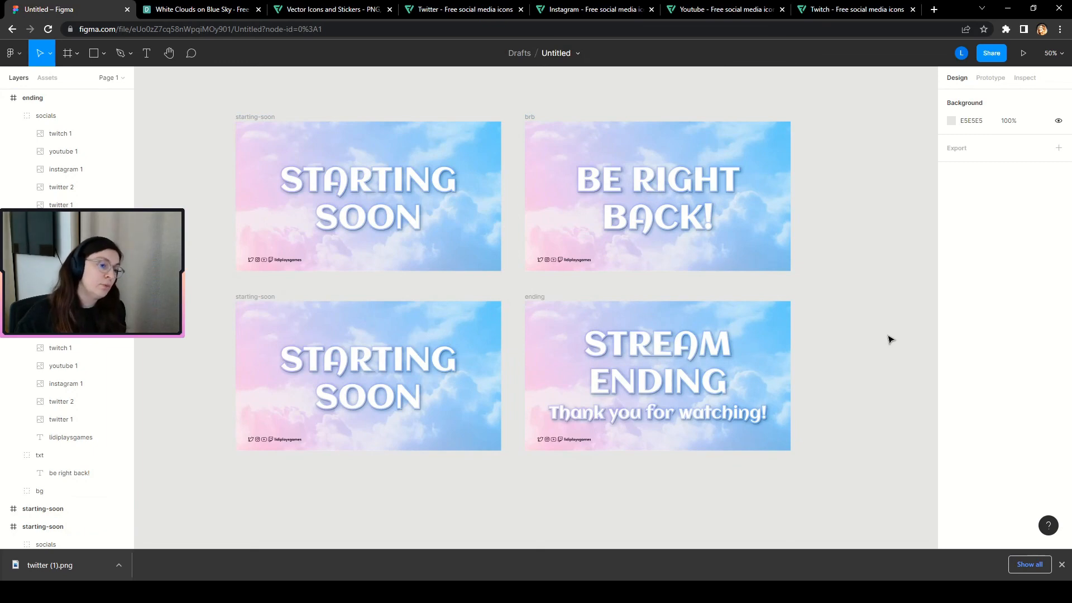
pyautogui.click(266, 378)
pyautogui.keyDown('ctrl'); pyautogui.scroll(2, 263, 384); pyautogui.keyUp('ctrl')
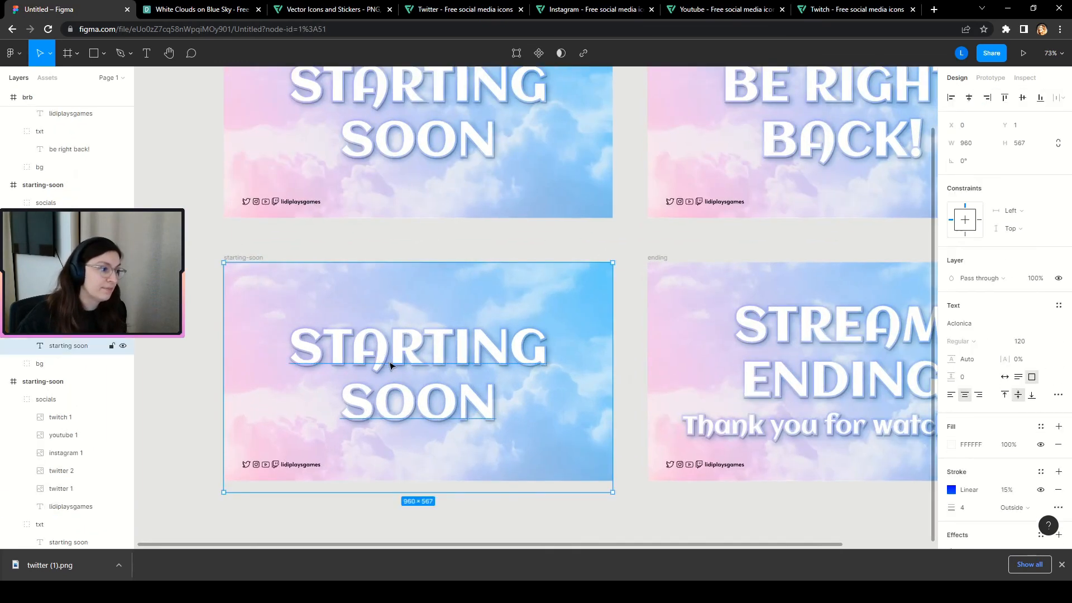
pyautogui.doubleClick(388, 358)
pyautogui.write('offline')
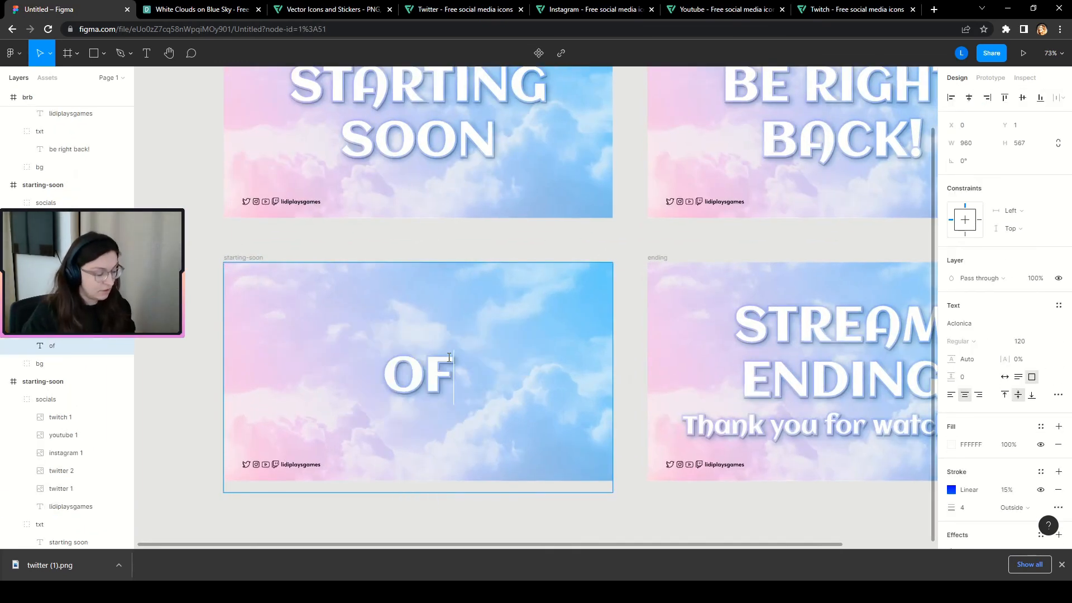
pyautogui.press('Escape')
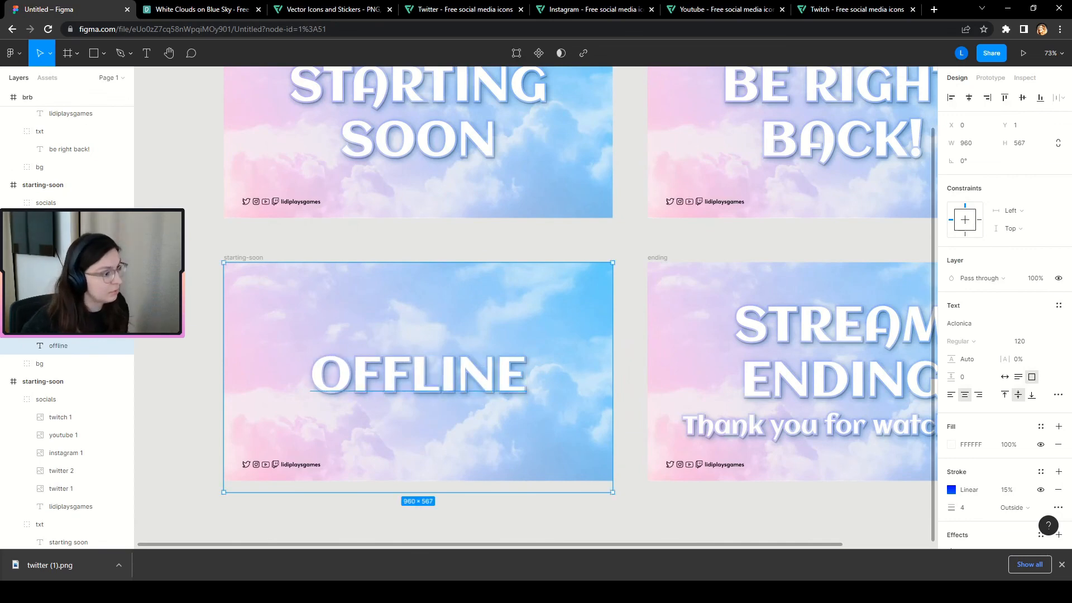
# Begin renaming the OFFLINE frame to offline.
pyautogui.click(180, 373)
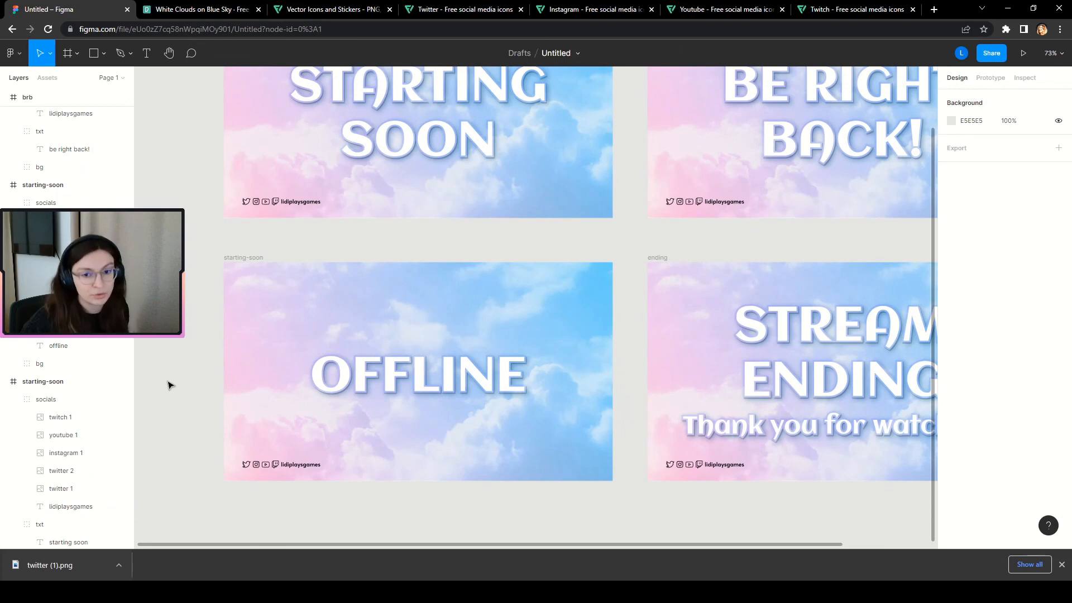
pyautogui.click(241, 257)
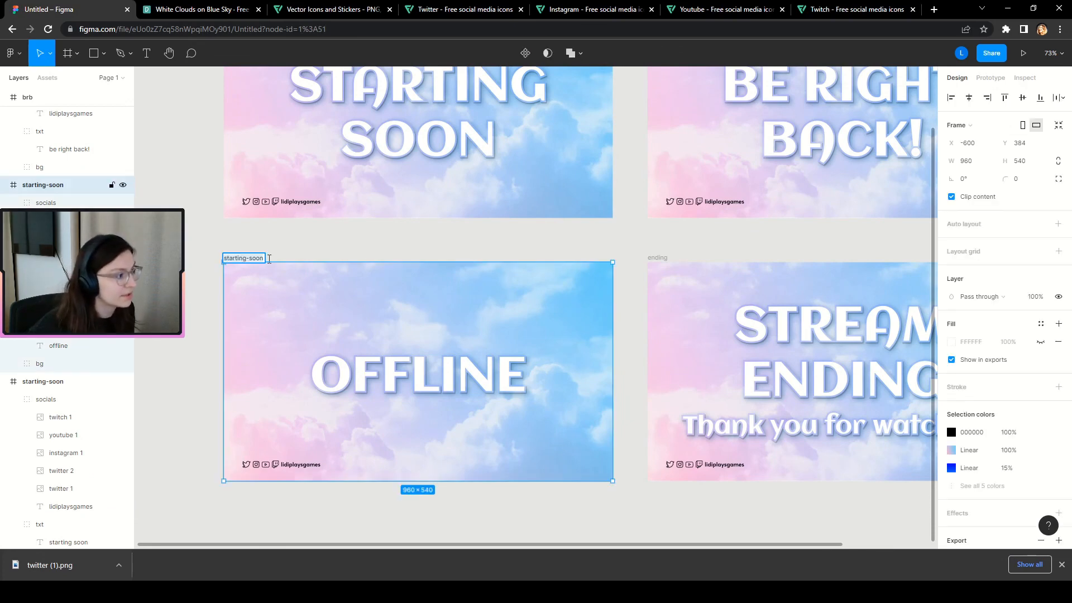
pyautogui.write('offline')
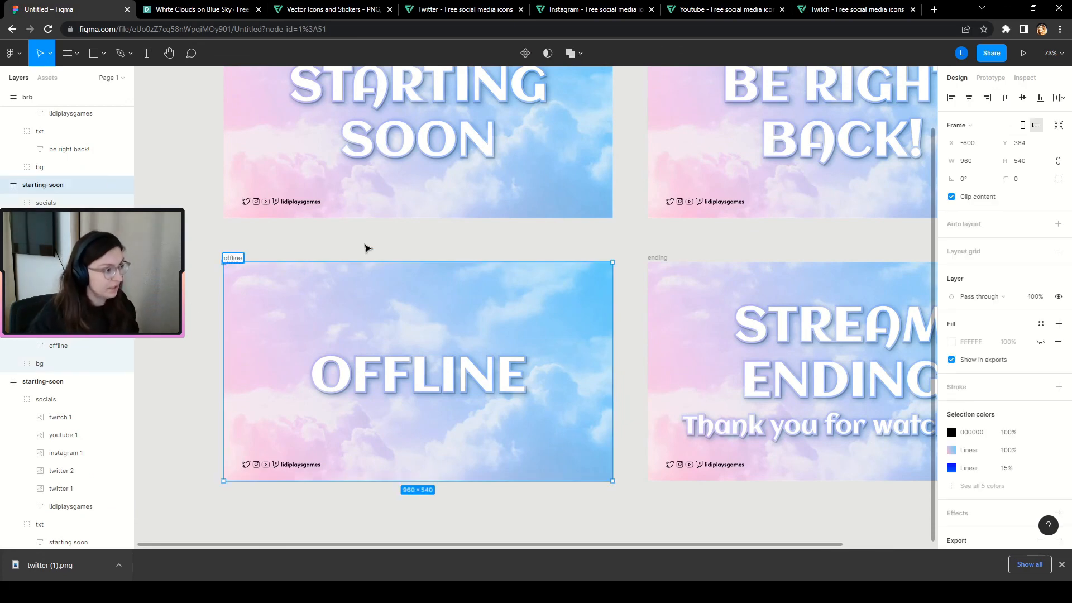
# Confirm the frame name offline and zoom around to review the four overlays.
pyautogui.click(170, 353)
pyautogui.scroll(-3, 204, 364)
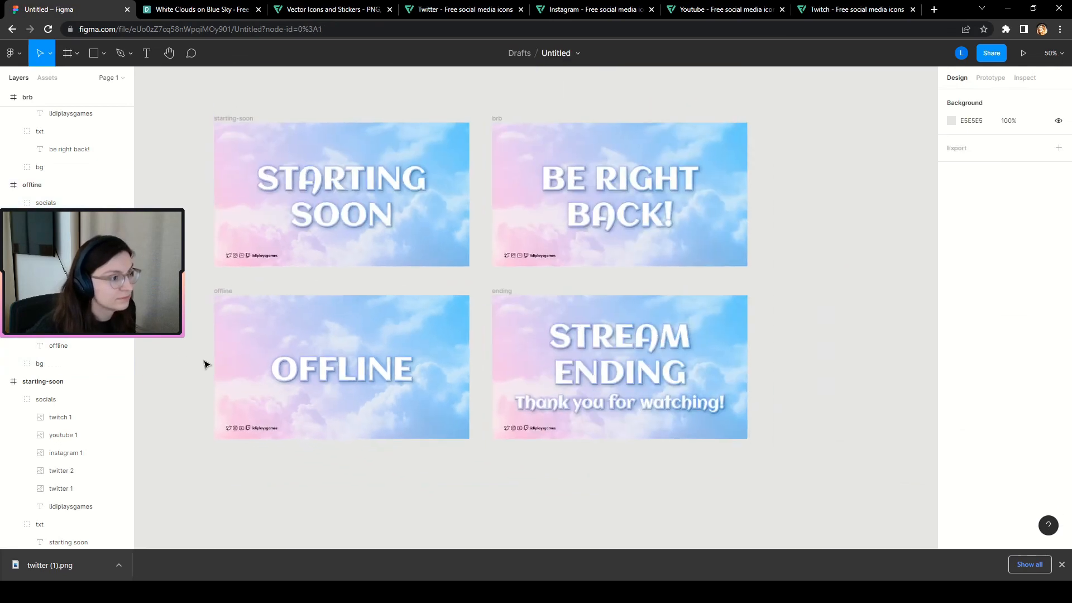
pyautogui.scroll(-1, 206, 365)
pyautogui.scroll(-3, 876, 417)
pyautogui.scroll(3, 835, 364)
pyautogui.scroll(-1, 745, 350)
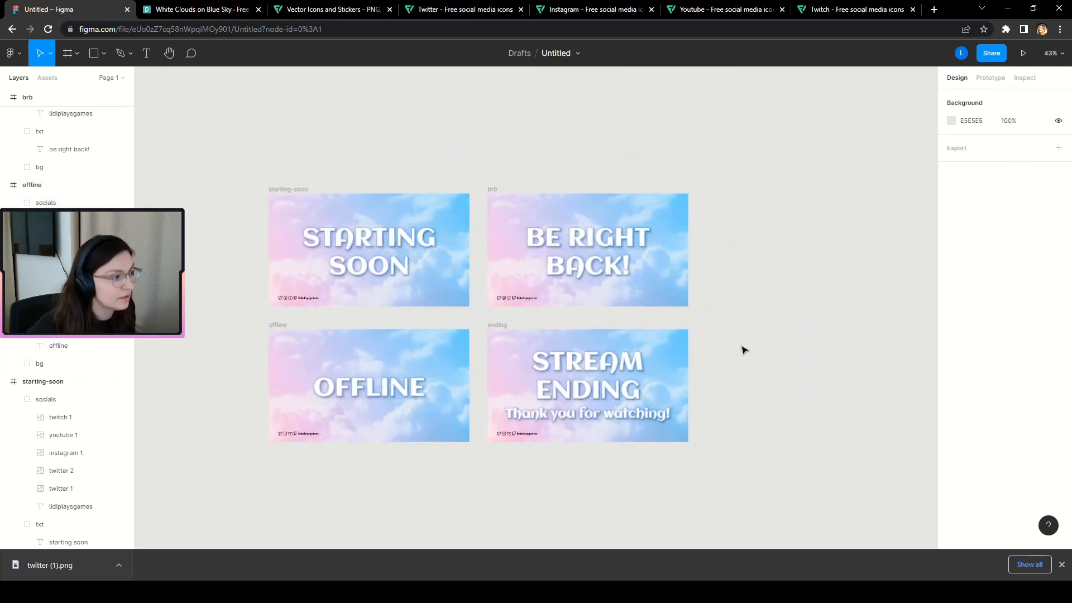
pyautogui.scroll(3, 480, 337)
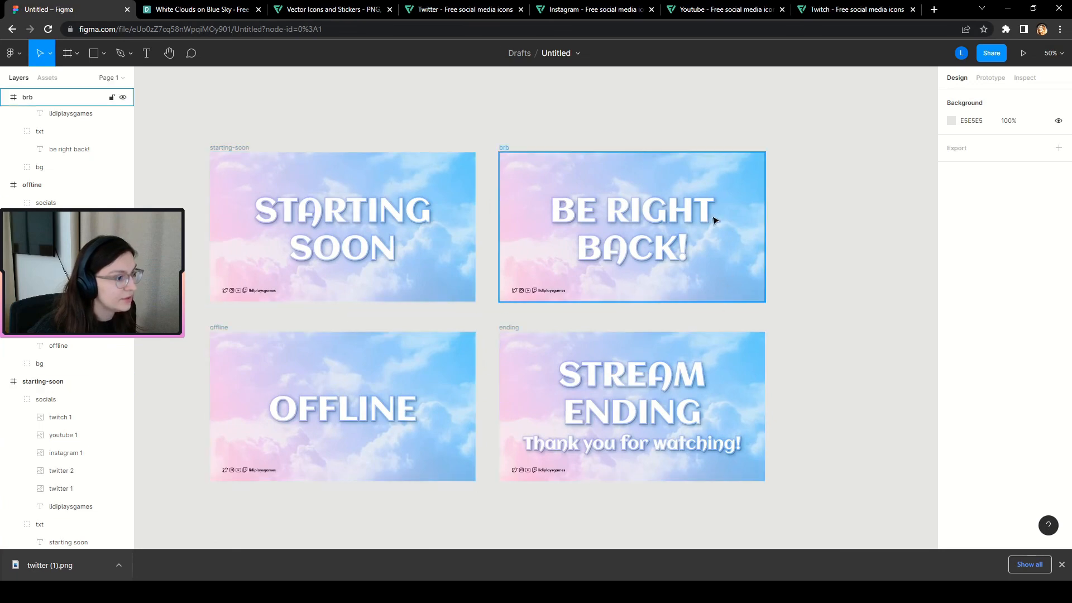
pyautogui.scroll(-1, 476, 318)
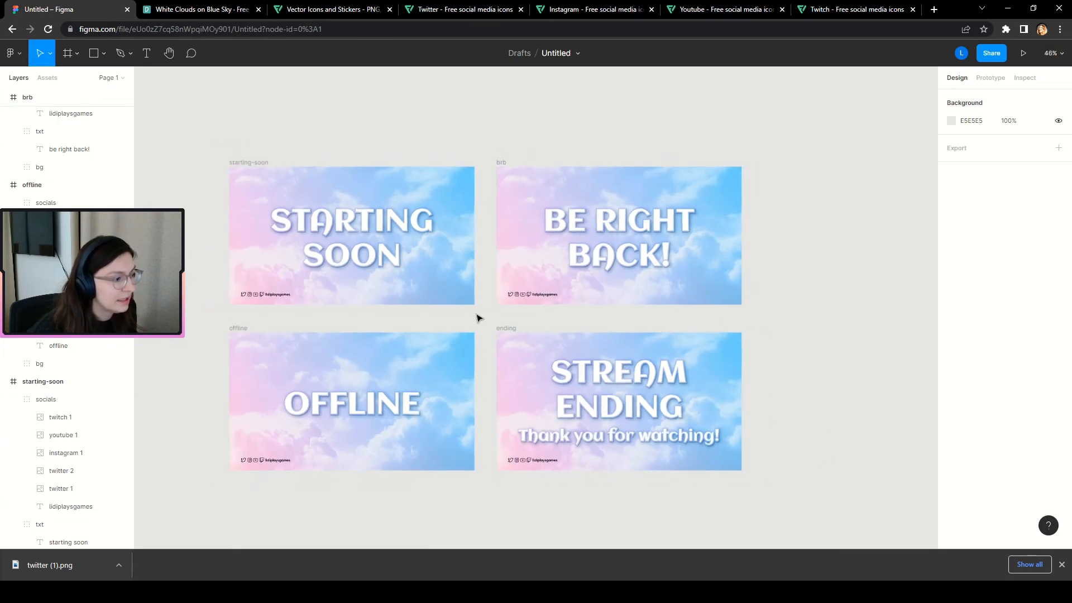
pyautogui.scroll(-1, 463, 316)
pyautogui.scroll(-1, 234, 283)
pyautogui.scroll(-1, 580, 268)
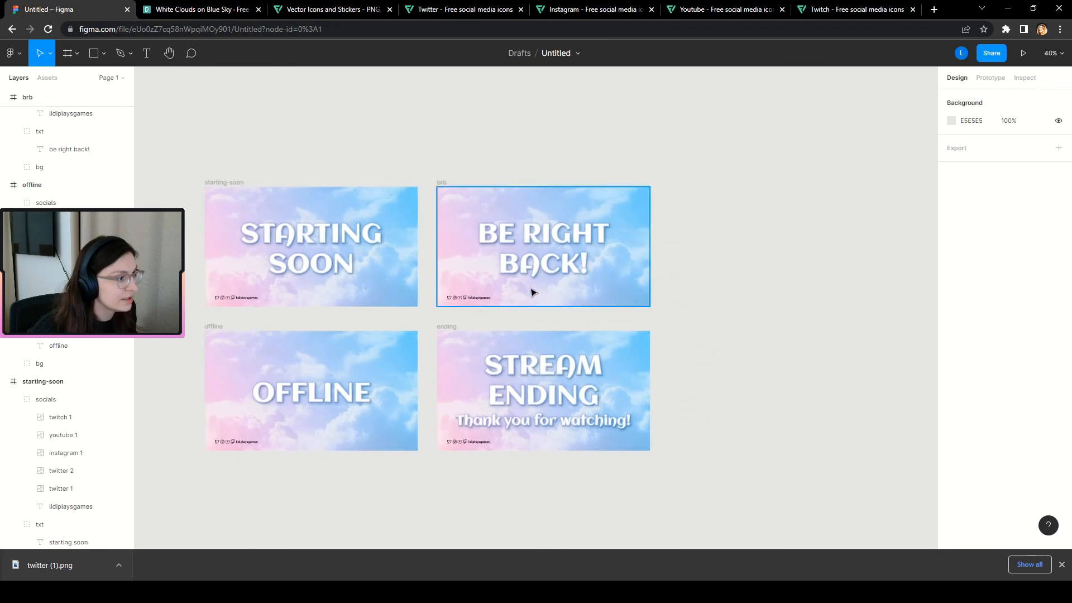
pyautogui.scroll(1, 355, 272)
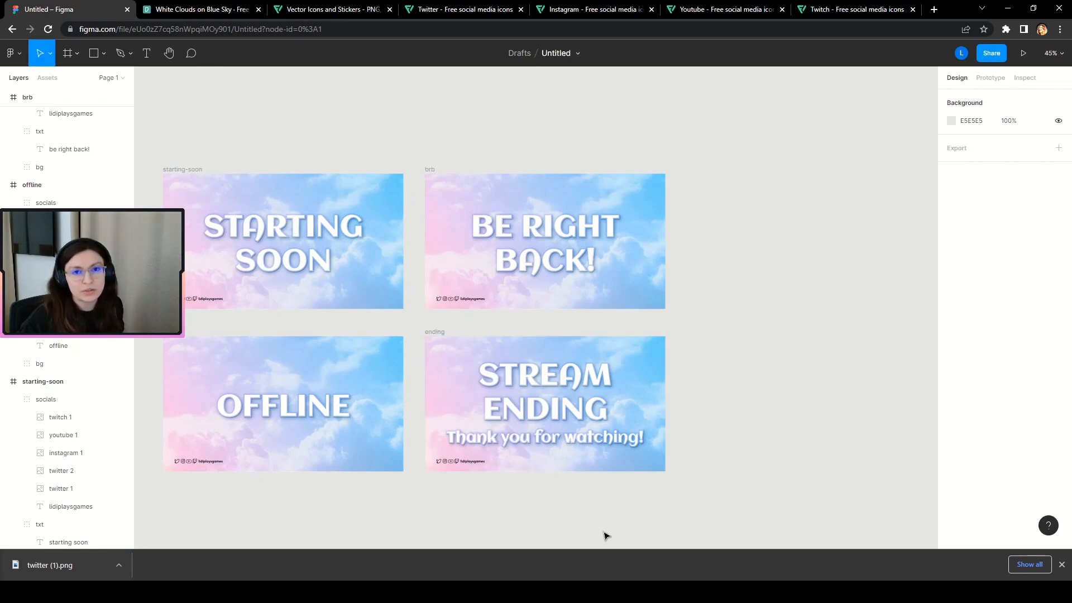
pyautogui.scroll(2, 141, 426)
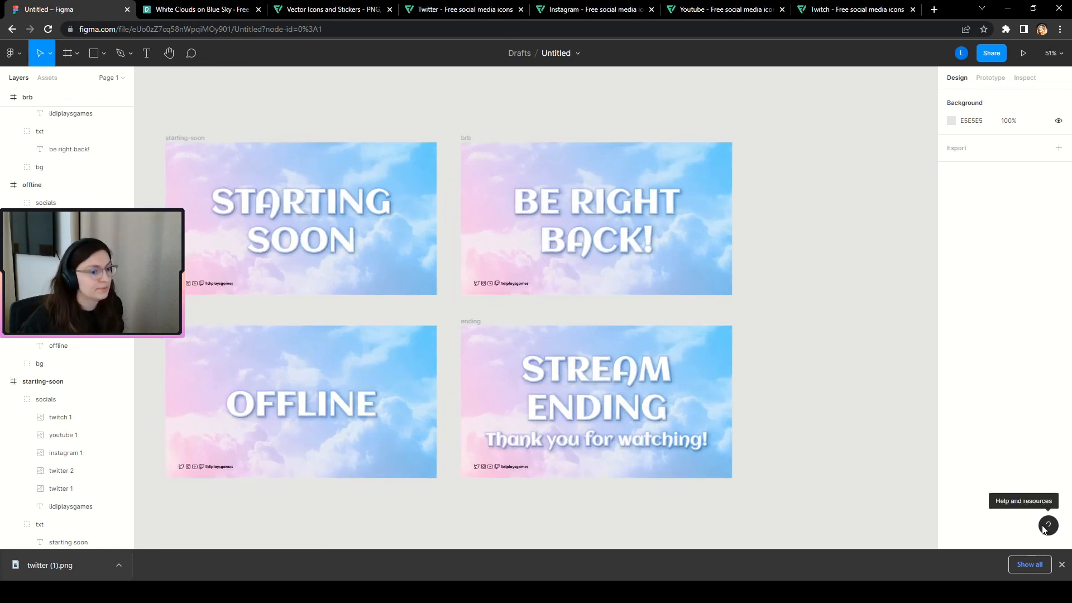
# Close the Chrome download bar and zoom out over the finished overlays.
pyautogui.click(1062, 565)
pyautogui.scroll(3, 84, 279)
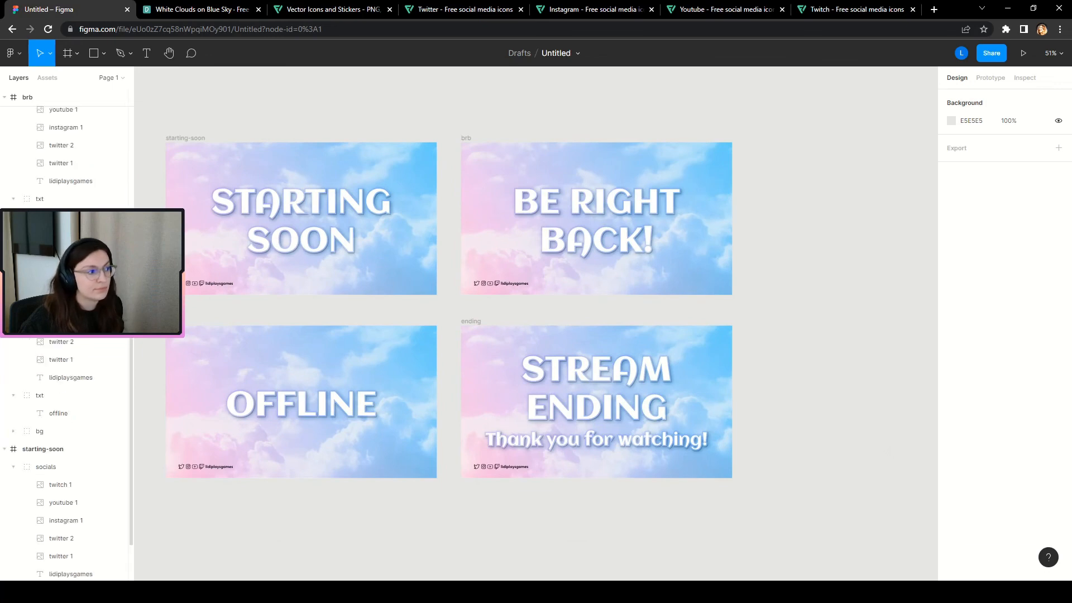
pyautogui.scroll(4, 150, 297)
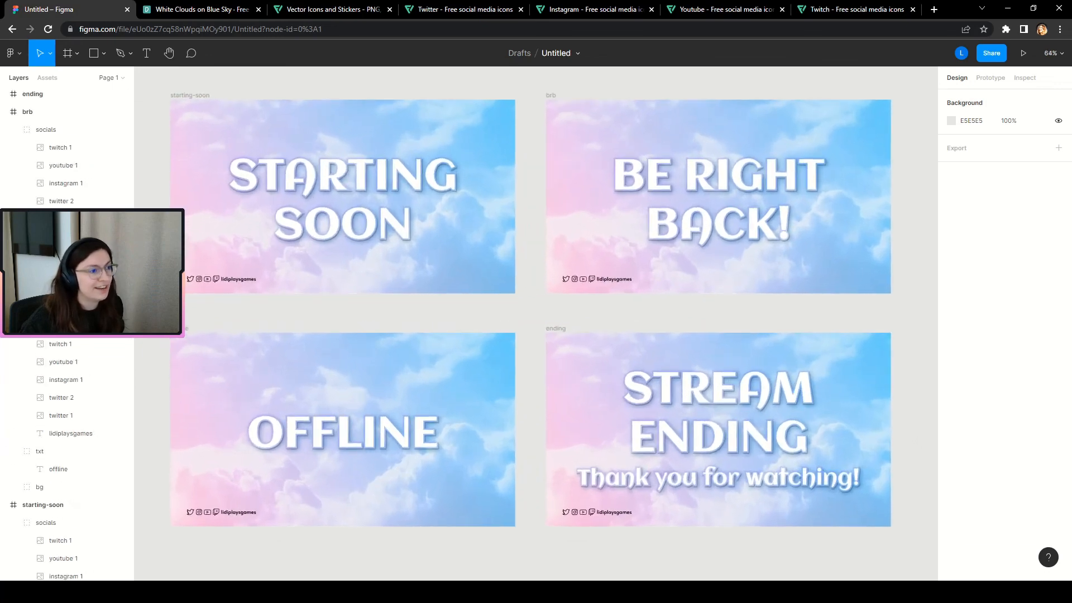
pyautogui.scroll(1, 927, 330)
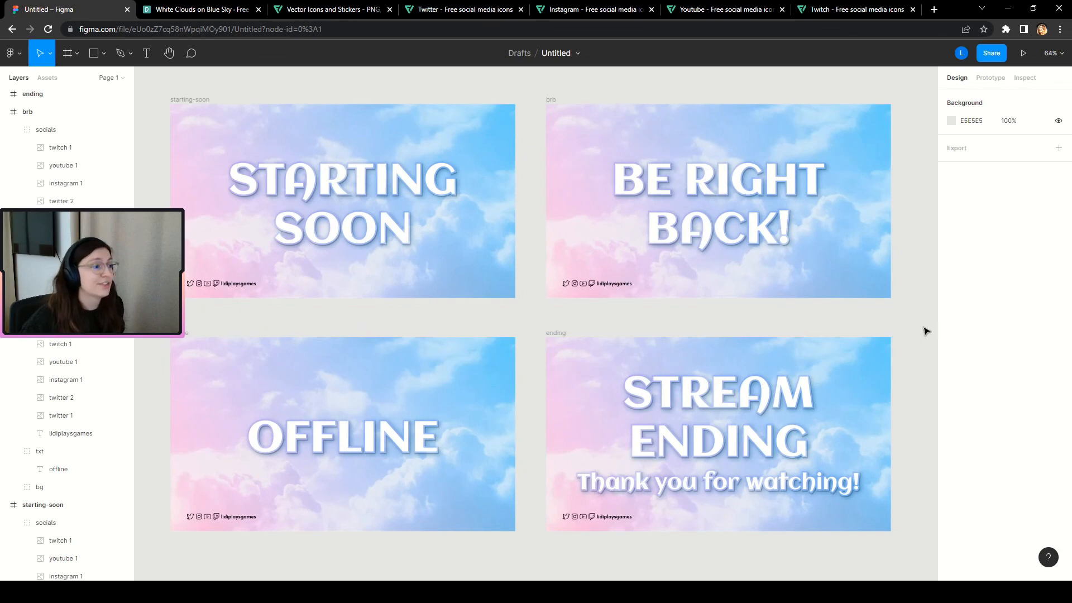